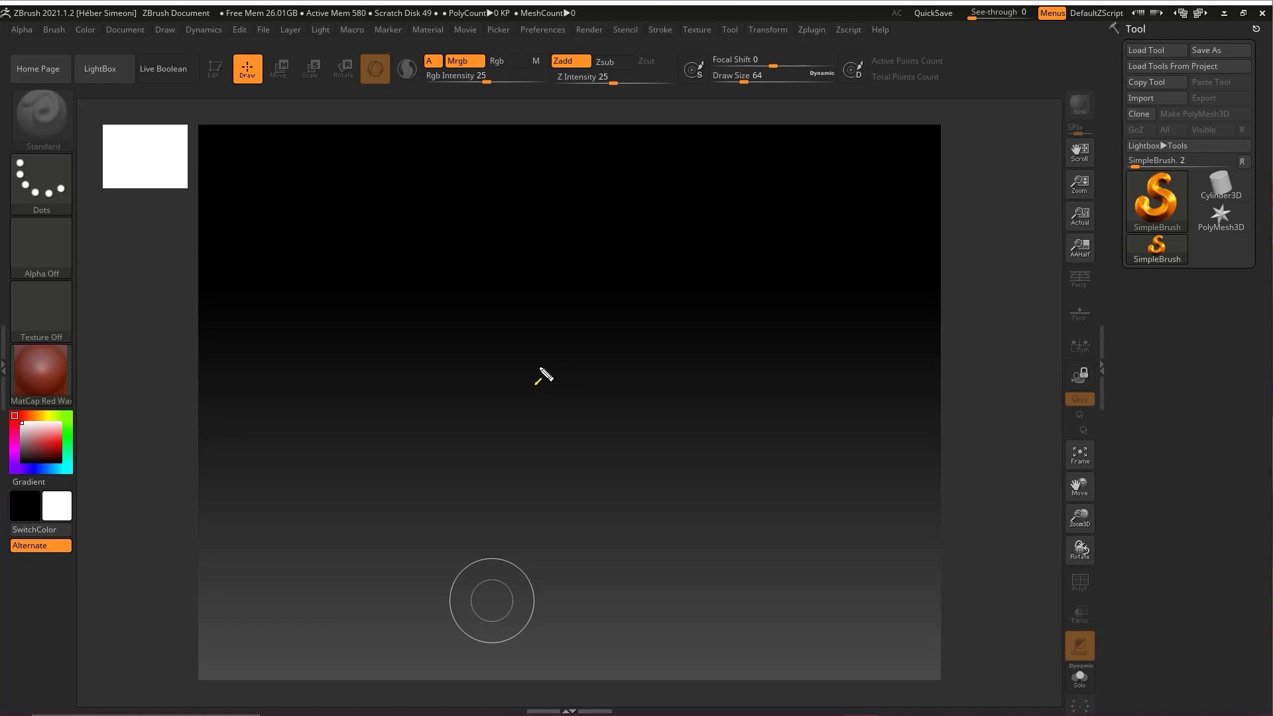
pyautogui.moveTo(717, 453)
pyautogui.mouseDown()
pyautogui.moveTo(1088, 142)
pyautogui.moveTo(1116, 82)
pyautogui.moveTo(1144, 66)
pyautogui.moveTo(1135, 39)
pyautogui.moveTo(1148, 44)
pyautogui.moveTo(1135, 49)
pyautogui.moveTo(1135, 96)
pyautogui.moveTo(718, 342)
pyautogui.moveTo(716, 332)
pyautogui.mouseUp()
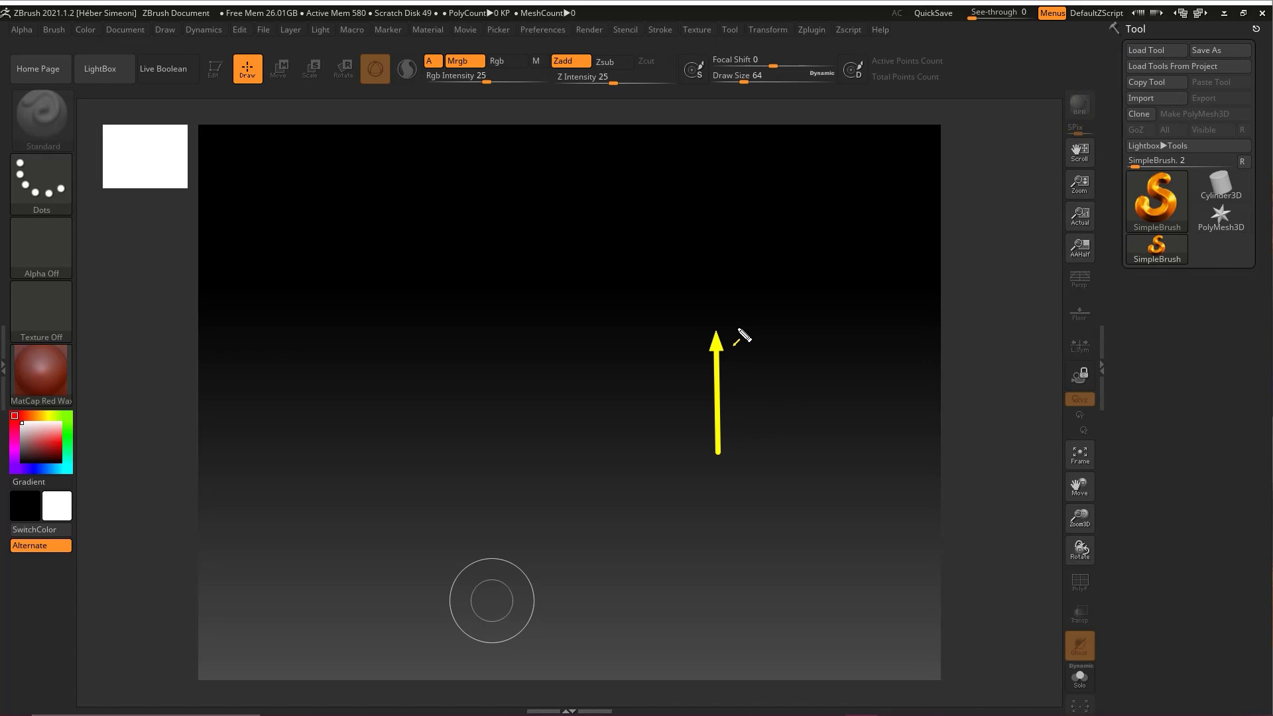
pyautogui.hotkey('ctrl', 'z')
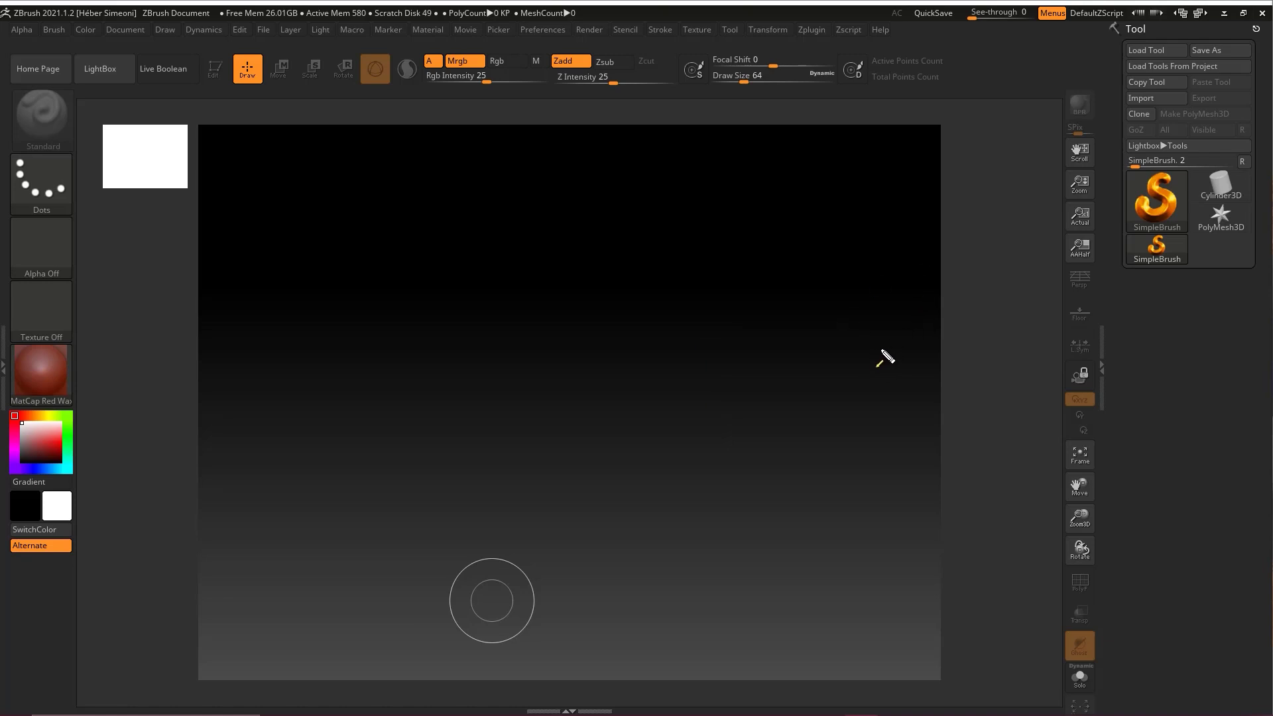
pyautogui.moveTo(798, 501)
pyautogui.mouseDown()
pyautogui.moveTo(1075, 280)
pyautogui.moveTo(1152, 192)
pyautogui.moveTo(1145, 227)
pyautogui.mouseUp()
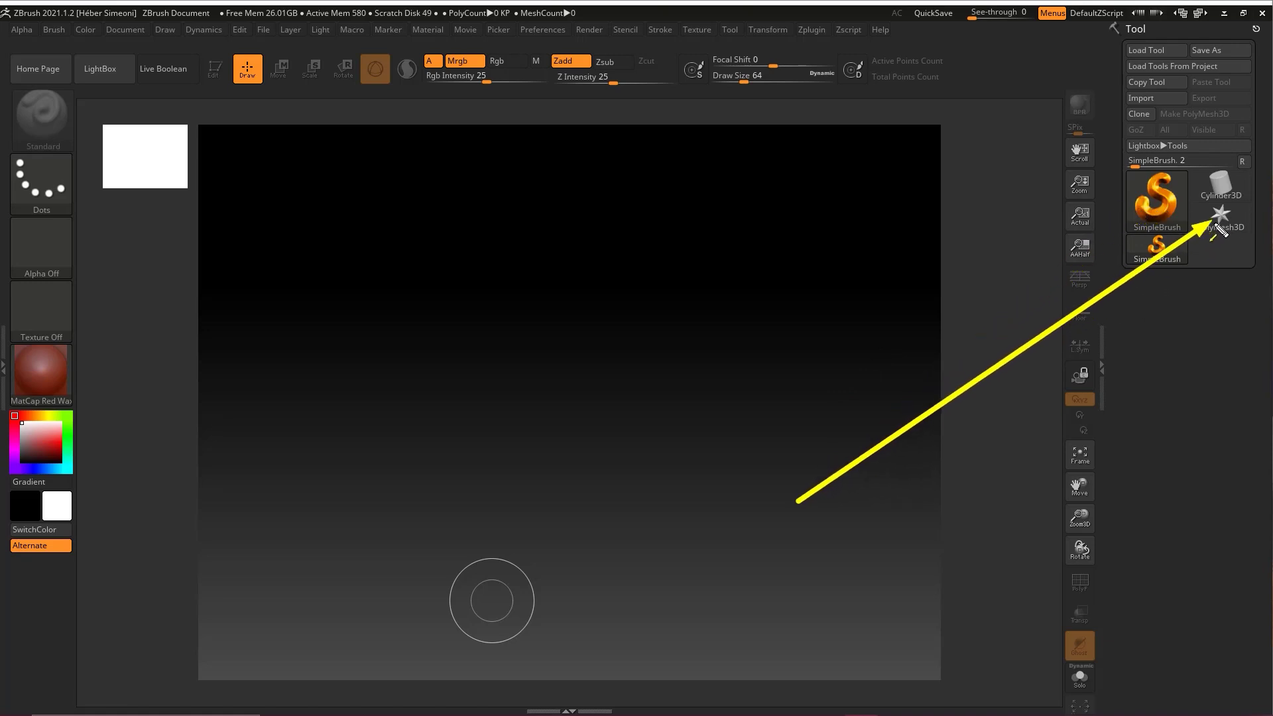
# Draw a PolyMesh3D star on the canvas and enter Edit mode
pyautogui.click(1220, 215)
pyautogui.moveTo(563, 358); pyautogui.dragTo(602, 509)
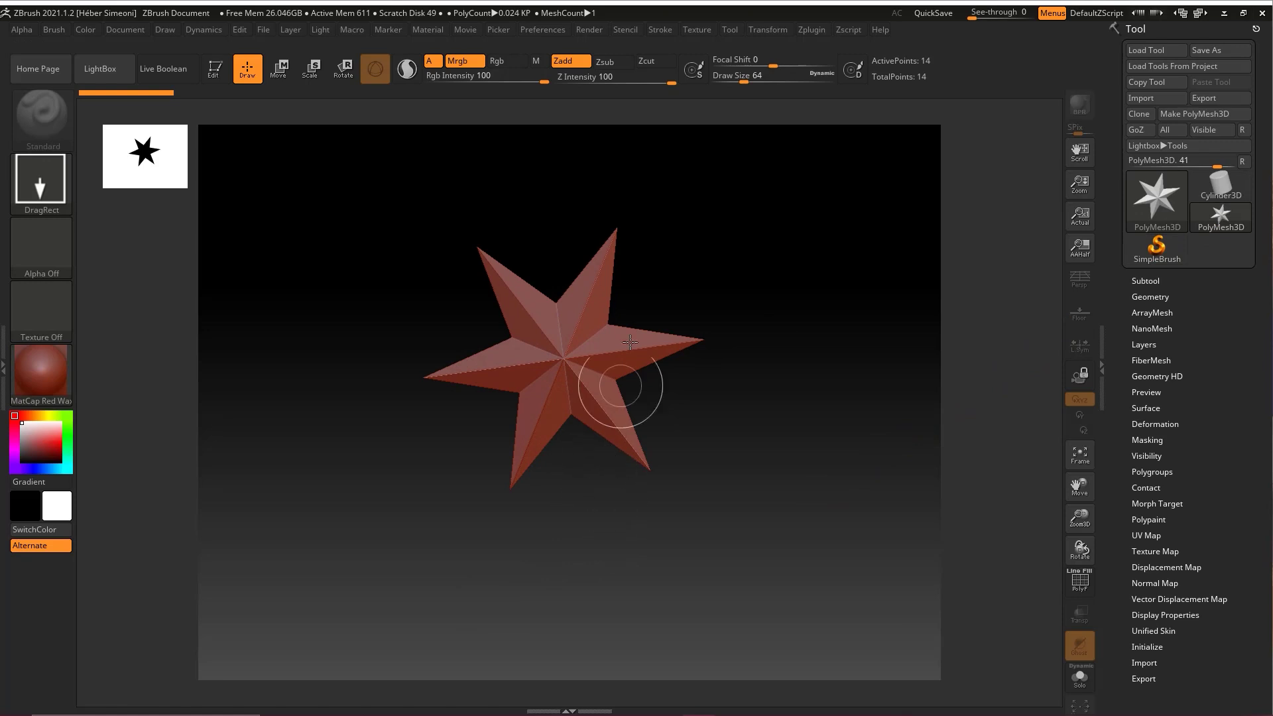
pyautogui.press('t')
pyautogui.hotkey('ctrl', 'shift')
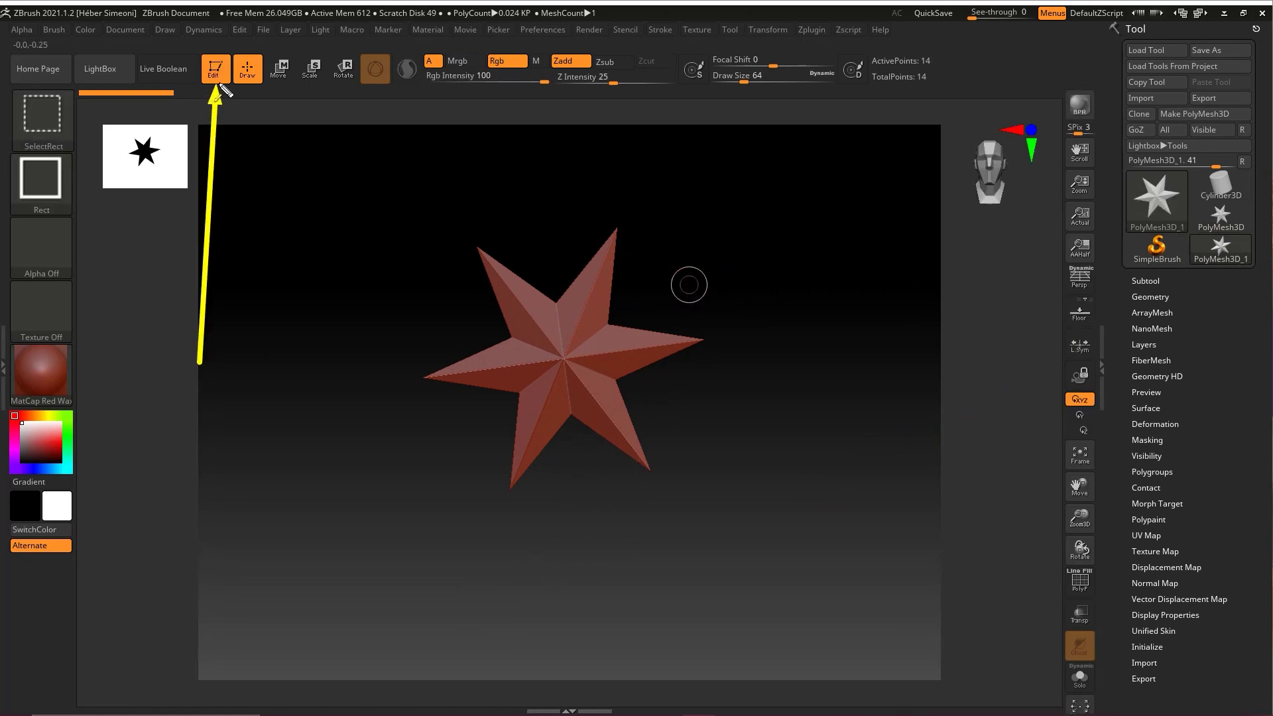
# Open the star's Initialize settings and replace it with a QCube
pyautogui.moveTo(709, 273)
pyautogui.mouseDown()
pyautogui.moveTo(742, 299)
pyautogui.moveTo(938, 308)
pyautogui.mouseUp()
pyautogui.moveTo(1201, 361); pyautogui.dragTo(1217, 309)
pyautogui.keyDown('ctrl'); pyautogui.moveTo(1213, 393); pyautogui.dragTo(1149, 544); pyautogui.keyUp('ctrl')
pyautogui.click(1156, 545)
pyautogui.moveTo(1219, 489); pyautogui.dragTo(1221, 428)
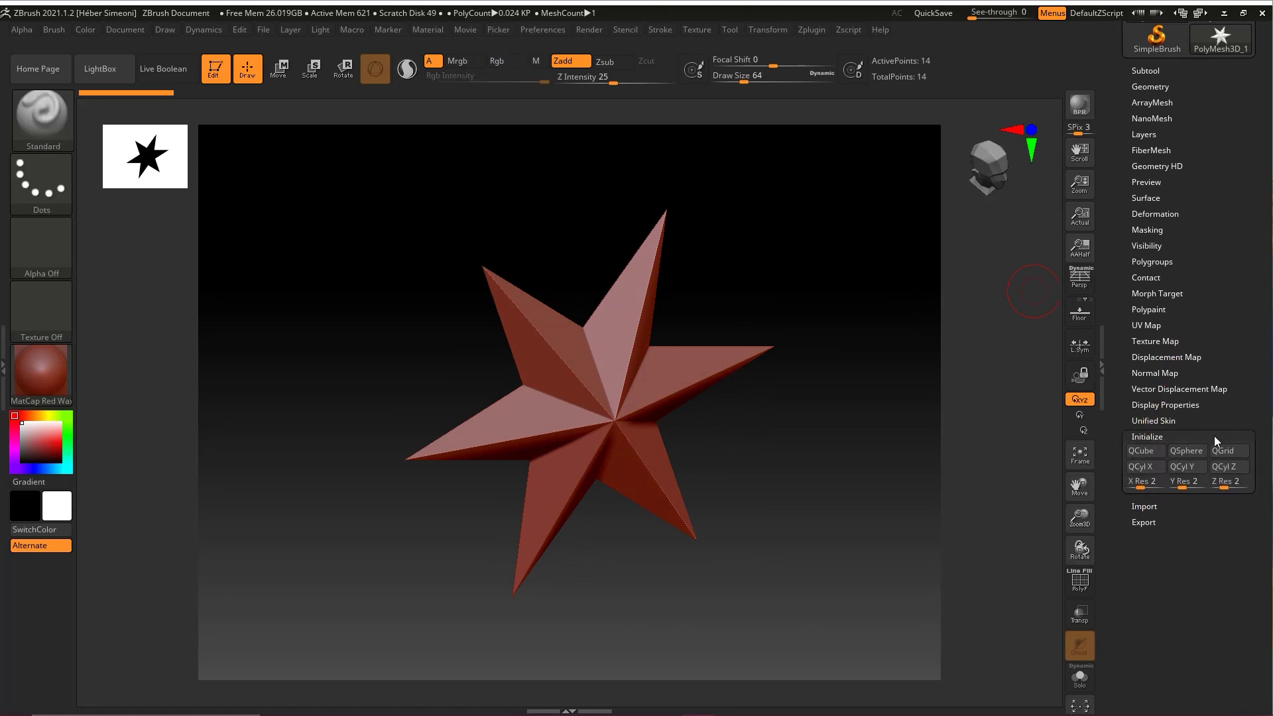
pyautogui.keyDown('ctrl'); pyautogui.moveTo(1216, 341); pyautogui.dragTo(1150, 450); pyautogui.keyUp('ctrl')
pyautogui.click(1149, 452)
# Turn on the polyframe display for the cube
pyautogui.keyDown('ctrl'); pyautogui.moveTo(1182, 525); pyautogui.dragTo(1087, 574); pyautogui.keyUp('ctrl')
pyautogui.hotkey('shift', 'f')
pyautogui.moveTo(718, 452)
pyautogui.mouseDown()
pyautogui.moveTo(717, 440)
pyautogui.moveTo(750, 471)
pyautogui.mouseUp()
# Set the X, Y and Z resolution to 1 and regenerate the QCube
pyautogui.hotkey('ctrl', 'shift')
pyautogui.moveTo(769, 216)
pyautogui.keyDown('ctrl'); pyautogui.keyDown('shift'); pyautogui.mouseDown()
pyautogui.moveTo(696, 274)
pyautogui.moveTo(560, 324)
pyautogui.moveTo(625, 368)
pyautogui.moveTo(570, 332)
pyautogui.moveTo(533, 368)
pyautogui.moveTo(532, 387)
pyautogui.moveTo(549, 343)
pyautogui.moveTo(515, 410)
pyautogui.moveTo(591, 364)
pyautogui.moveTo(668, 382)
pyautogui.moveTo(619, 356)
pyautogui.moveTo(963, 241)
pyautogui.moveTo(1160, 441)
pyautogui.moveTo(1144, 431)
pyautogui.moveTo(1132, 488)
pyautogui.moveTo(1231, 488)
pyautogui.moveTo(1150, 491)
pyautogui.moveTo(1218, 487)
pyautogui.moveTo(1152, 502)
pyautogui.mouseUp(); pyautogui.keyUp('shift'); pyautogui.keyUp('ctrl')
pyautogui.press('Escape')
pyautogui.click(1143, 483)
pyautogui.write('1')
pyautogui.press('Tab')
pyautogui.write('1')
pyautogui.press('Tab')
pyautogui.write('1')
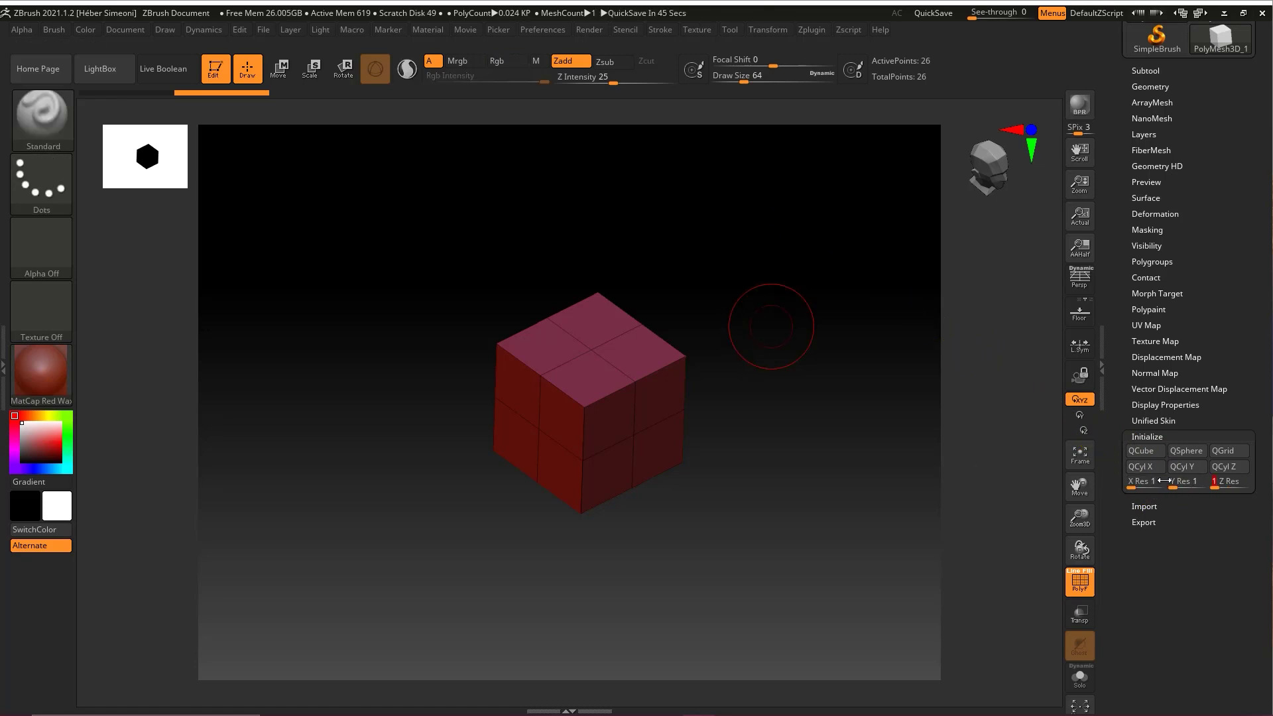
pyautogui.click(1149, 455)
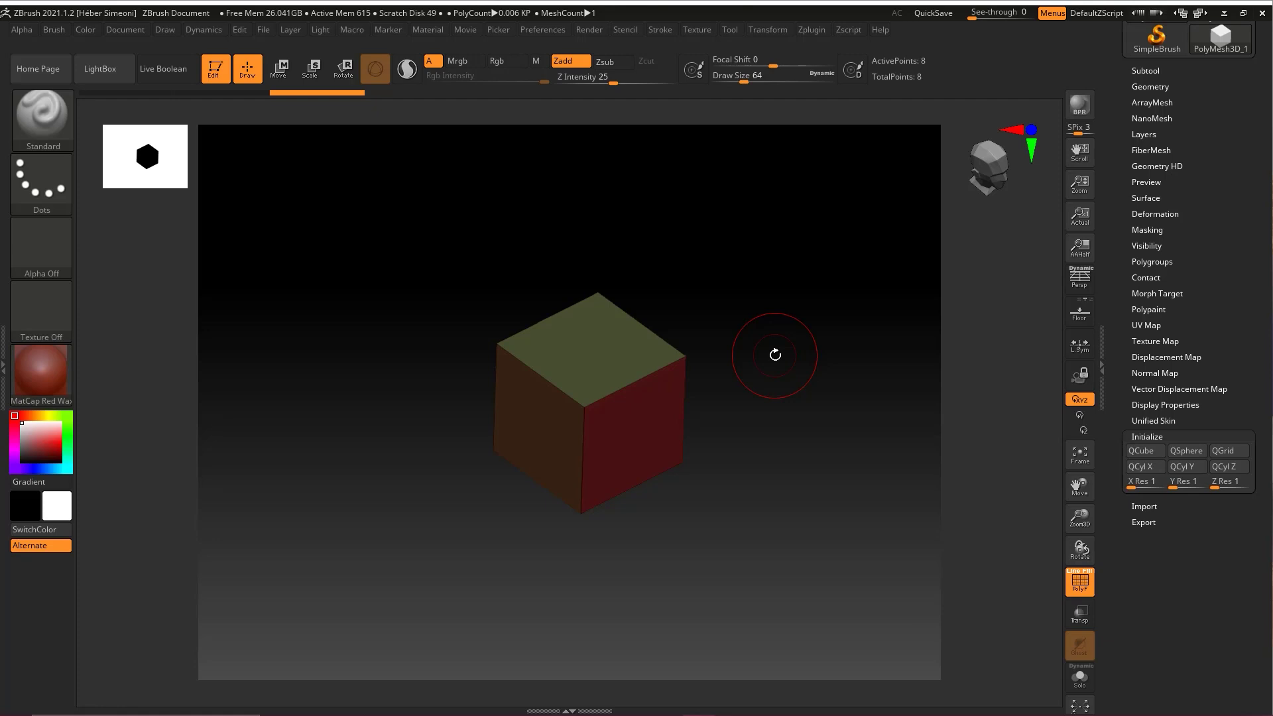
# Activate the Move gizmo and scale the cube down along Y into a thin flat slab
pyautogui.keyDown('ctrl'); pyautogui.keyDown('shift'); pyautogui.moveTo(298, 413); pyautogui.dragTo(286, 81); pyautogui.keyUp('shift'); pyautogui.keyUp('ctrl')
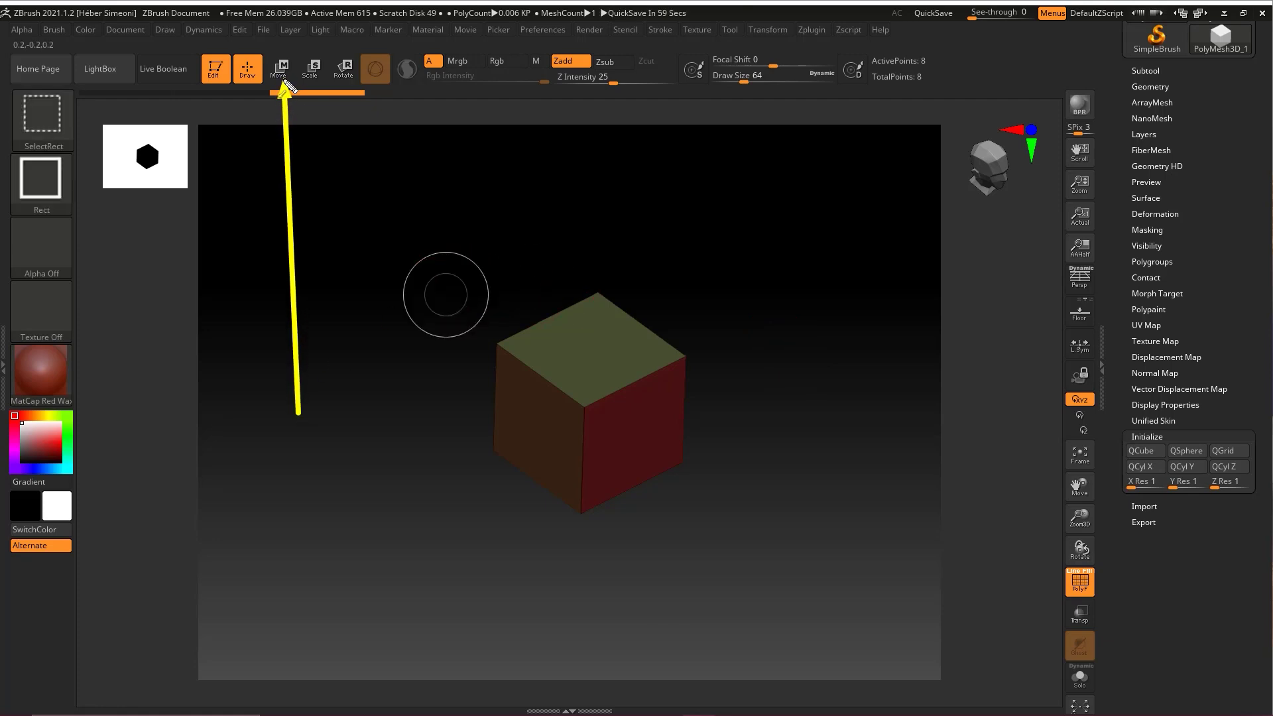
pyautogui.click(279, 67)
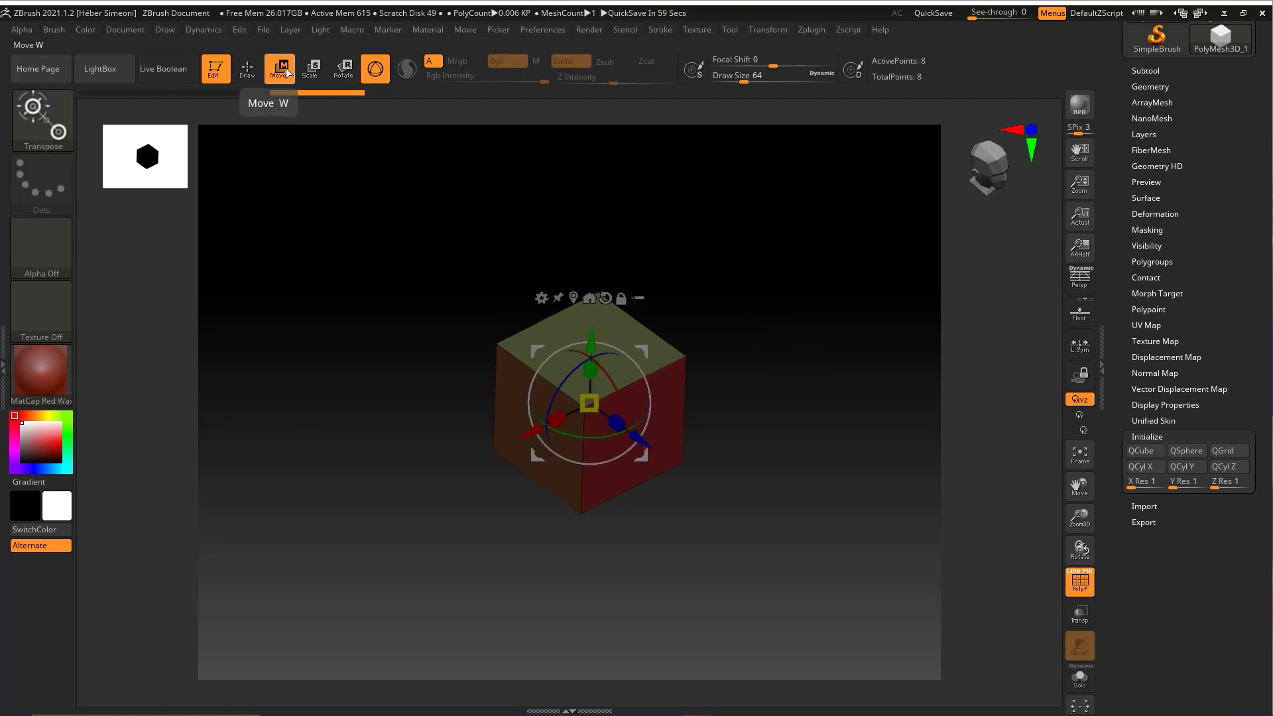
pyautogui.keyDown('ctrl'); pyautogui.moveTo(761, 300); pyautogui.dragTo(785, 312, button='right'); pyautogui.keyUp('ctrl')
pyautogui.keyDown('ctrl'); pyautogui.keyDown('shift'); pyautogui.moveTo(780, 203); pyautogui.dragTo(594, 374); pyautogui.keyUp('shift'); pyautogui.keyUp('ctrl')
pyautogui.moveTo(711, 289); pyautogui.dragTo(703, 259, button='right')
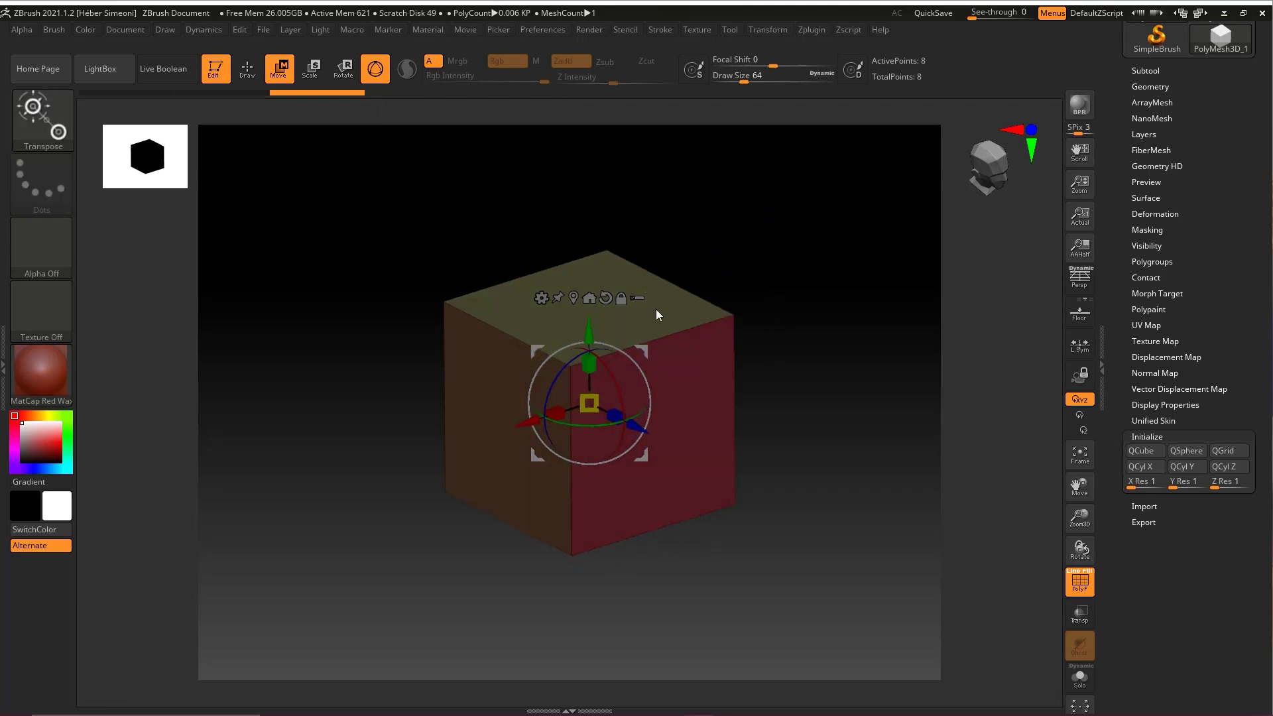
pyautogui.moveTo(589, 364); pyautogui.dragTo(575, 534)
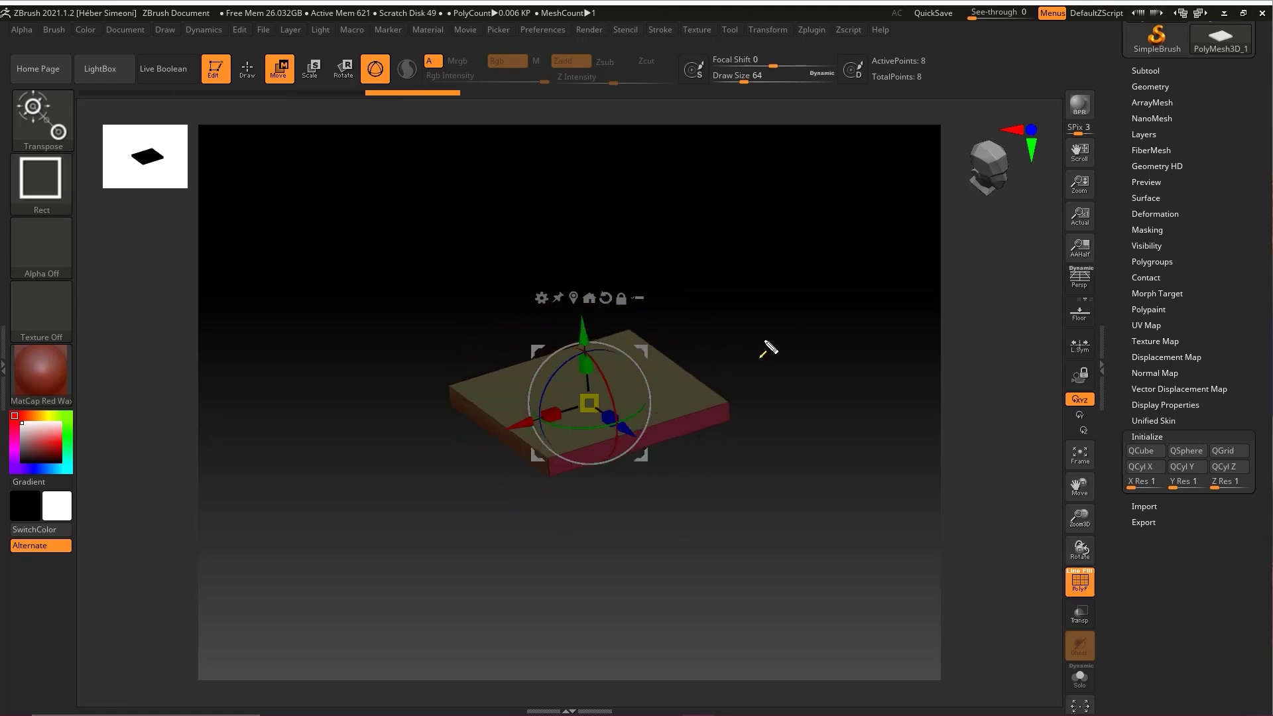
# Return to Draw mode and choose the ZModeler brush
pyautogui.keyDown('ctrl'); pyautogui.keyDown('shift'); pyautogui.moveTo(826, 233); pyautogui.dragTo(688, 399); pyautogui.keyUp('shift'); pyautogui.keyUp('ctrl')
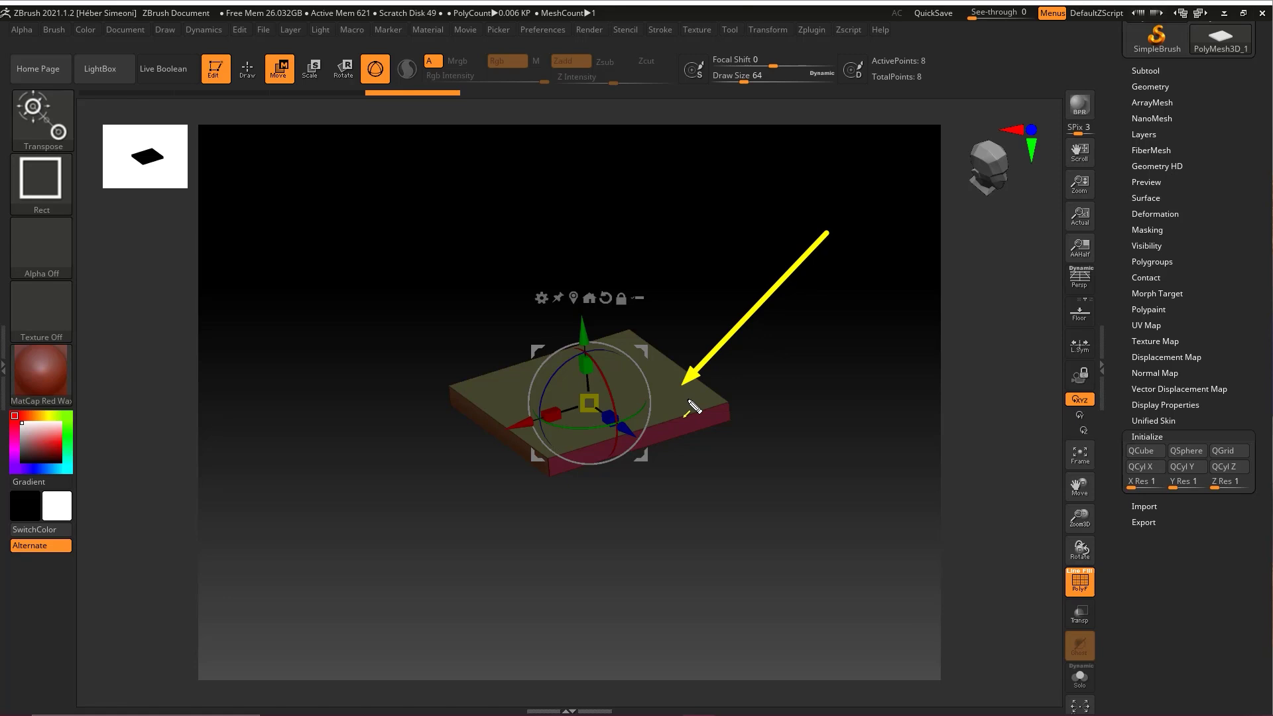
pyautogui.moveTo(704, 332)
pyautogui.mouseDown()
pyautogui.moveTo(733, 366)
pyautogui.moveTo(727, 347)
pyautogui.mouseUp()
pyautogui.press('q')
pyautogui.hotkey('ctrl', 'shift', '3')
pyautogui.moveTo(312, 353)
pyautogui.mouseDown()
pyautogui.moveTo(281, 110)
pyautogui.moveTo(256, 82)
pyautogui.mouseUp()
pyautogui.moveTo(326, 124); pyautogui.dragTo(330, 109)
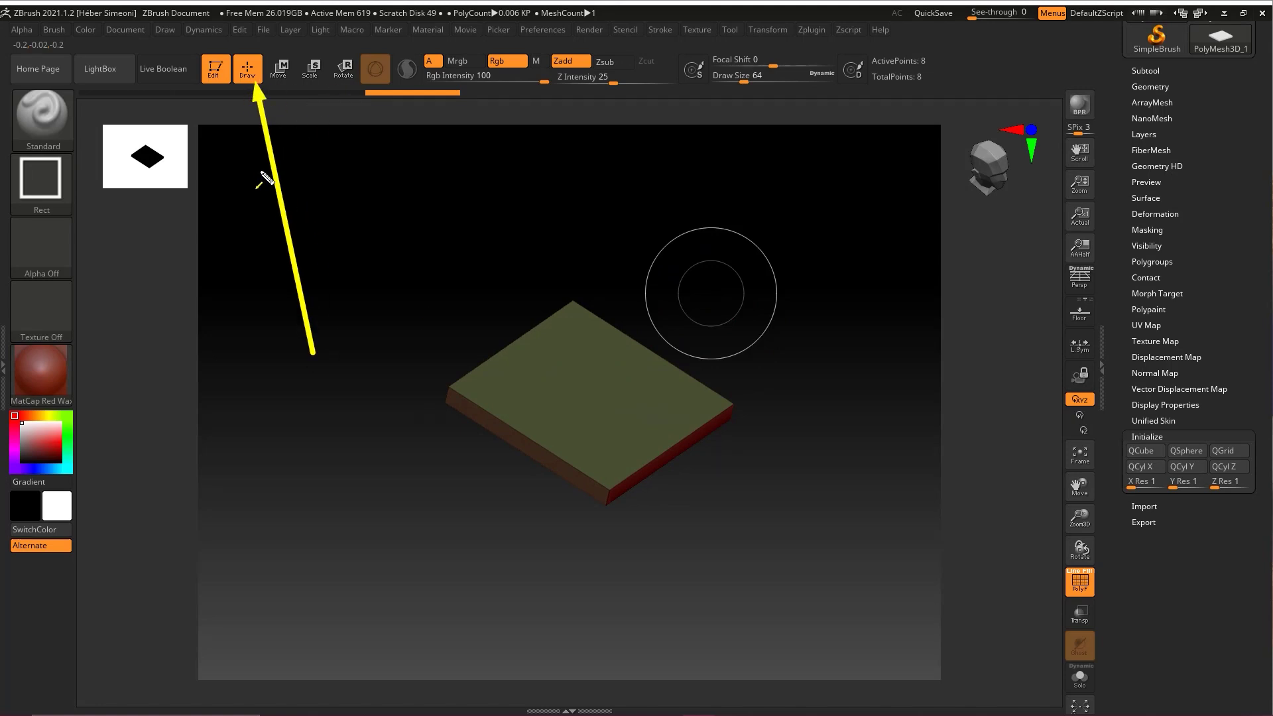
pyautogui.moveTo(185, 302)
pyautogui.mouseDown()
pyautogui.moveTo(57, 118)
pyautogui.moveTo(36, 113)
pyautogui.mouseUp()
pyautogui.press('Escape')
pyautogui.click(40, 113)
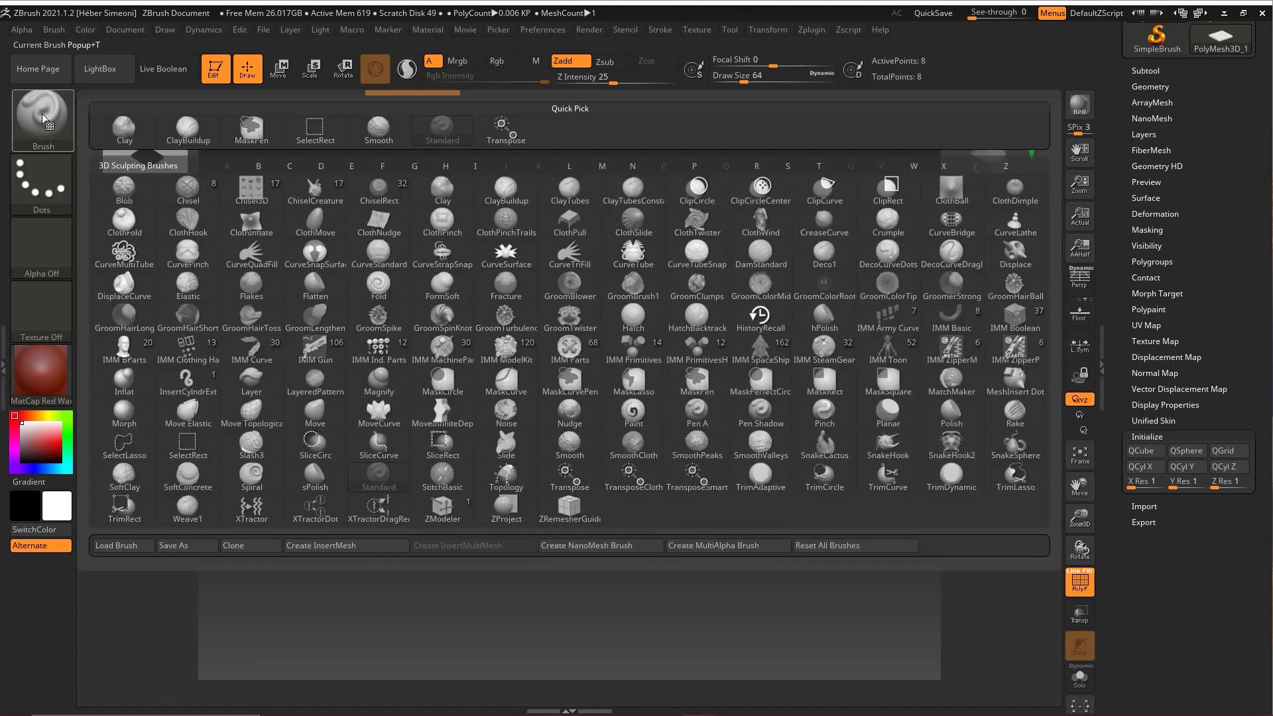
pyautogui.click(442, 510)
# Insert an edge loop across the slab close to one side to mark off a narrow strip
pyautogui.moveTo(769, 315)
pyautogui.keyDown('shift'); pyautogui.mouseDown()
pyautogui.moveTo(734, 376)
pyautogui.moveTo(762, 321)
pyautogui.moveTo(784, 335)
pyautogui.moveTo(767, 329)
pyautogui.moveTo(794, 367)
pyautogui.moveTo(782, 352)
pyautogui.moveTo(793, 330)
pyautogui.mouseUp(); pyautogui.keyUp('shift')
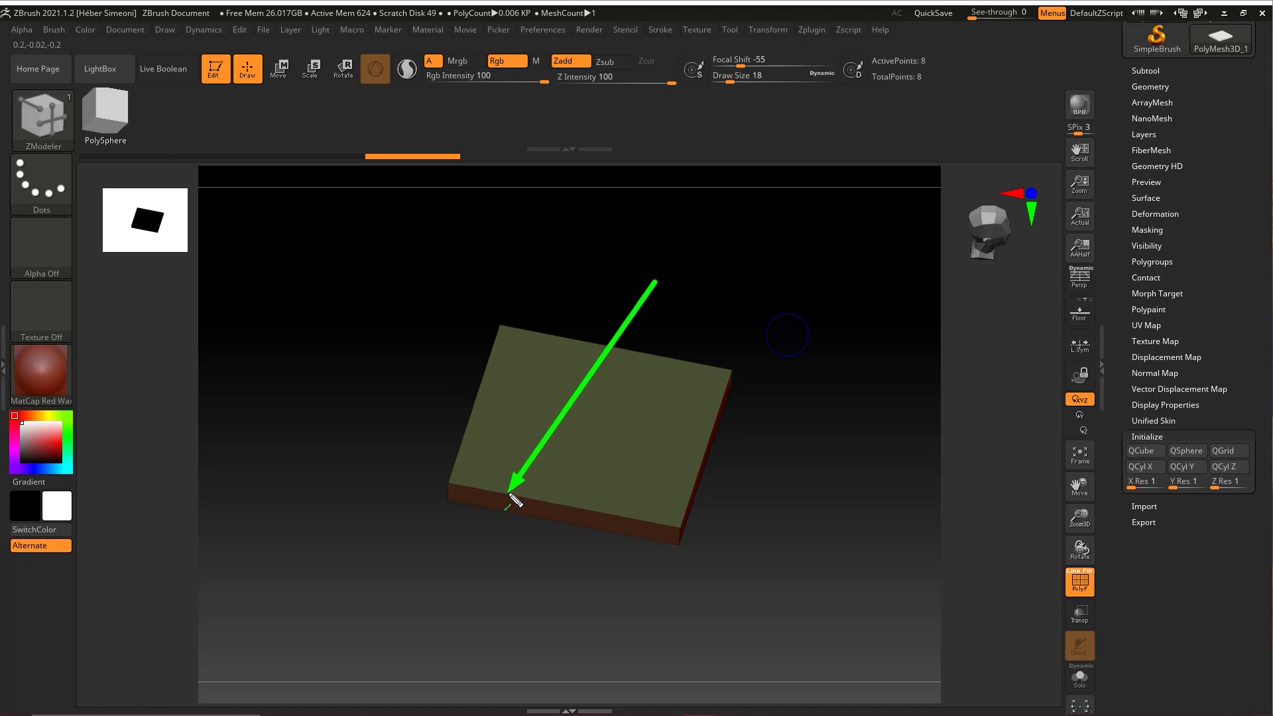
pyautogui.click(547, 332)
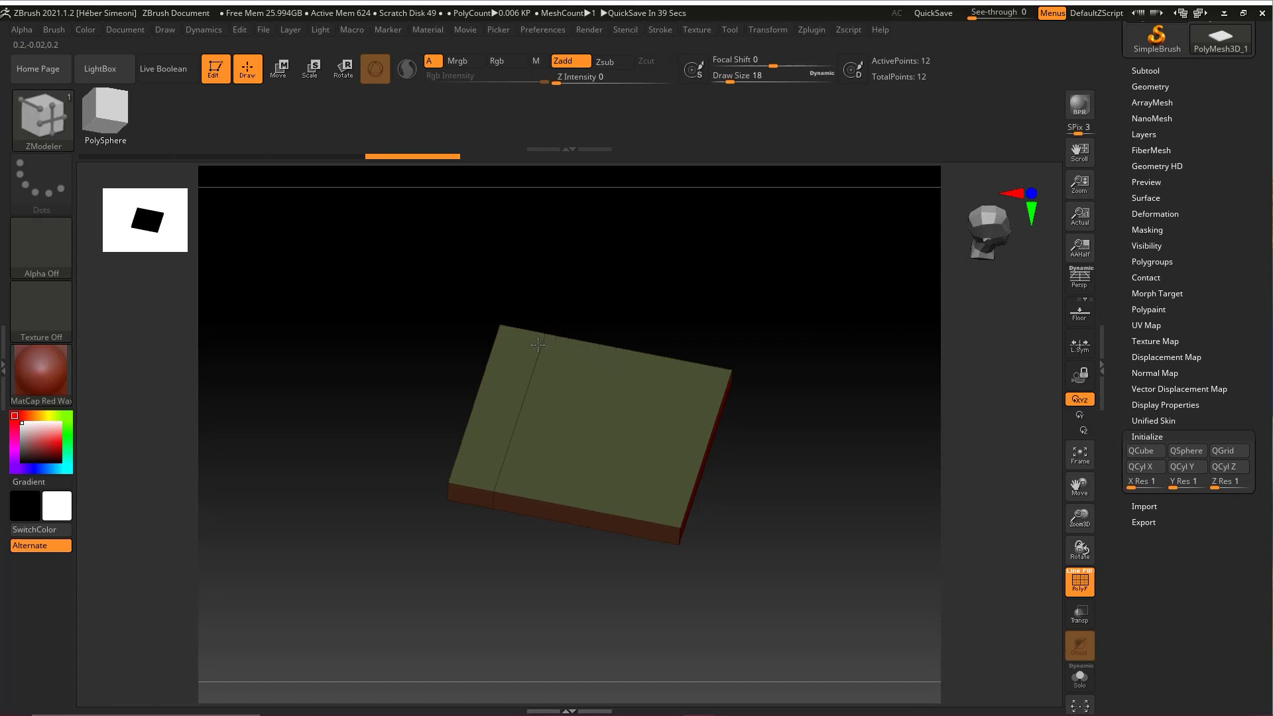
pyautogui.moveTo(716, 287); pyautogui.dragTo(767, 334)
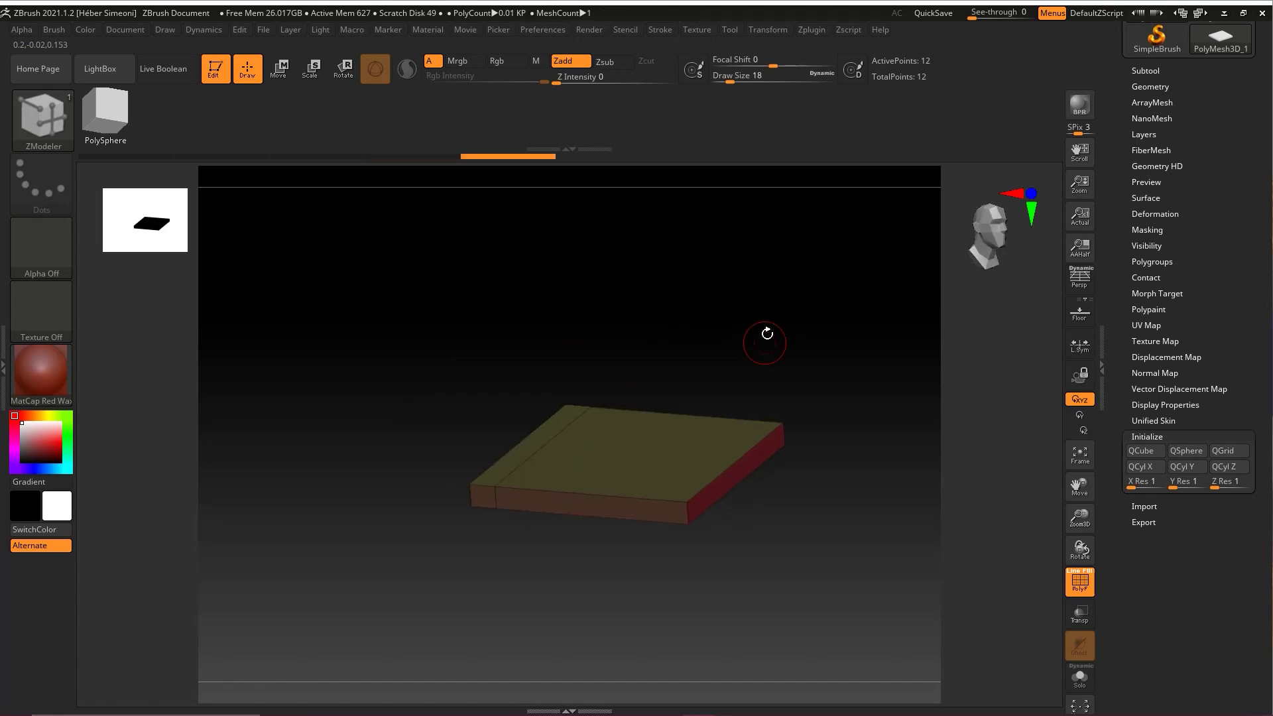
# Extrude the top face of the slab's narrow strip upward to form a backrest
pyautogui.moveTo(540, 244)
pyautogui.mouseDown()
pyautogui.moveTo(538, 436)
pyautogui.moveTo(510, 295)
pyautogui.mouseUp()
pyautogui.press('Escape')
pyautogui.moveTo(667, 303)
pyautogui.mouseDown()
pyautogui.moveTo(804, 326)
pyautogui.moveTo(733, 332)
pyautogui.moveTo(742, 372)
pyautogui.moveTo(644, 431)
pyautogui.moveTo(627, 472)
pyautogui.mouseUp()
pyautogui.hotkey('ctrl', 'shift', '3')
pyautogui.moveTo(749, 240); pyautogui.dragTo(519, 391)
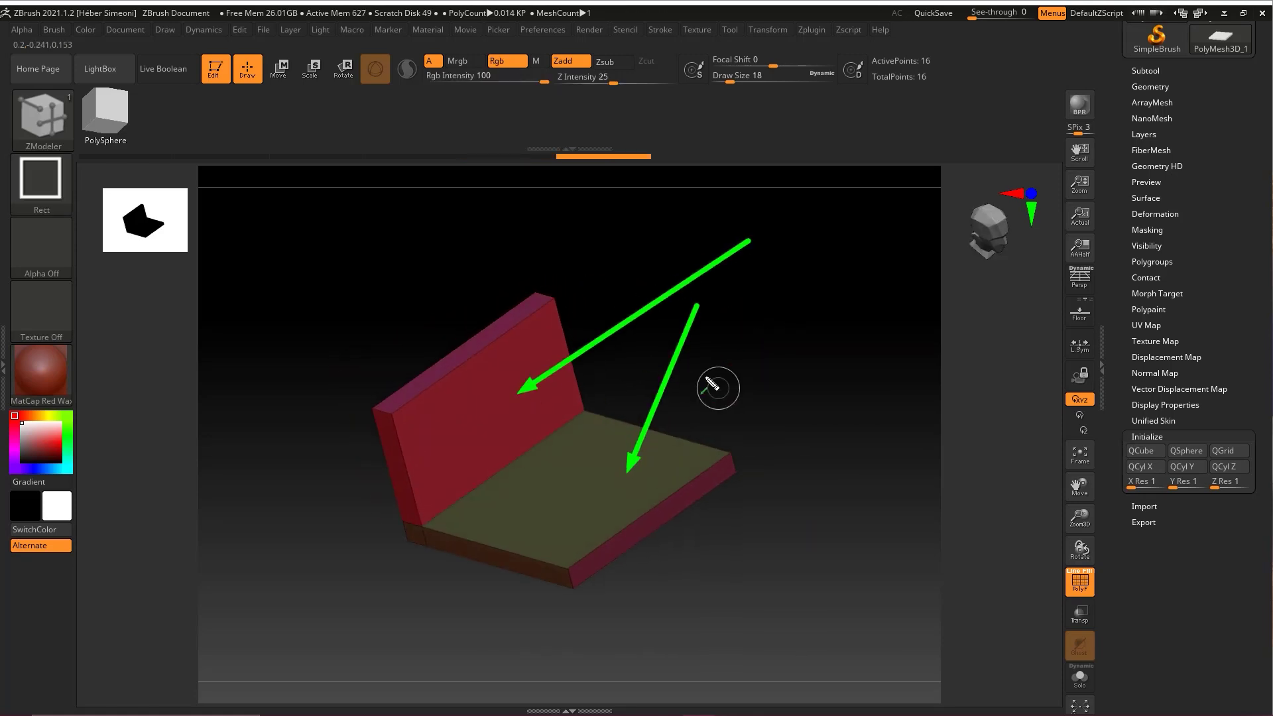
pyautogui.press('Escape')
pyautogui.moveTo(742, 348); pyautogui.dragTo(768, 341)
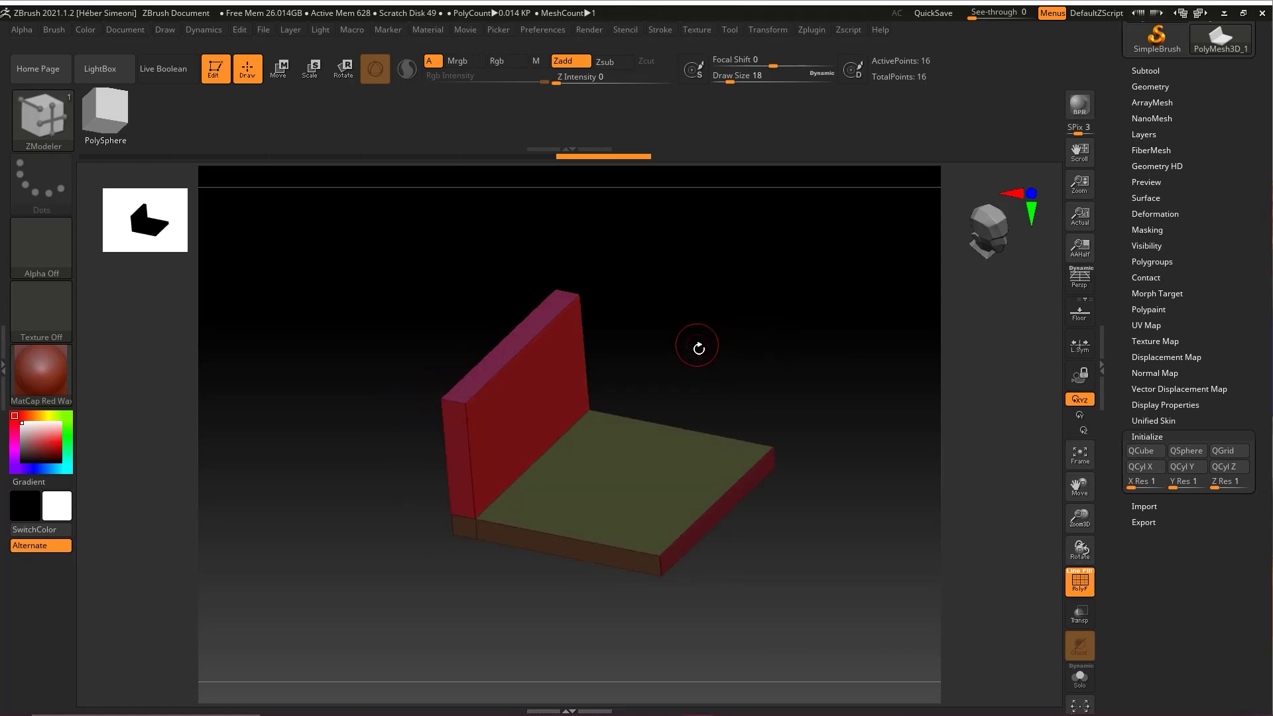
# In side view, mask all but the backrest's upper inner edge and move that edge along Z to taper the backrest
pyautogui.moveTo(689, 352)
pyautogui.keyDown('shift'); pyautogui.mouseDown()
pyautogui.moveTo(699, 344)
pyautogui.moveTo(696, 372)
pyautogui.mouseUp(); pyautogui.keyUp('shift')
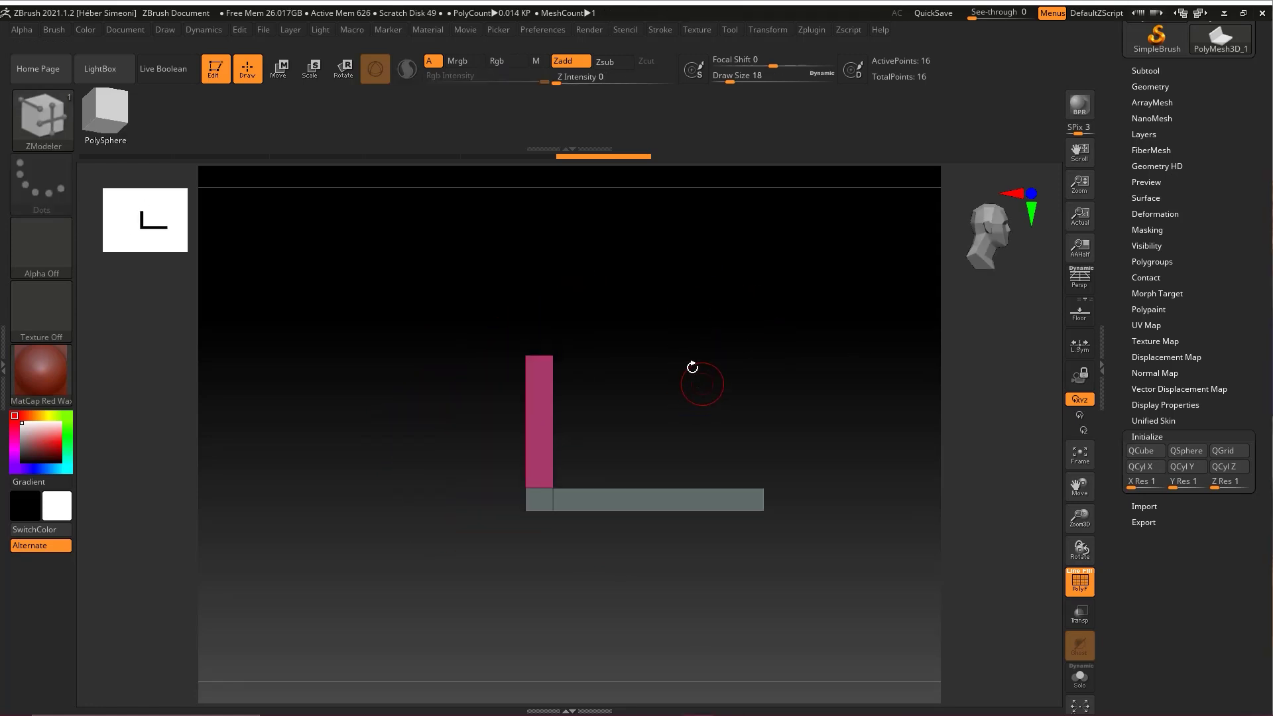
pyautogui.press('ctrl')
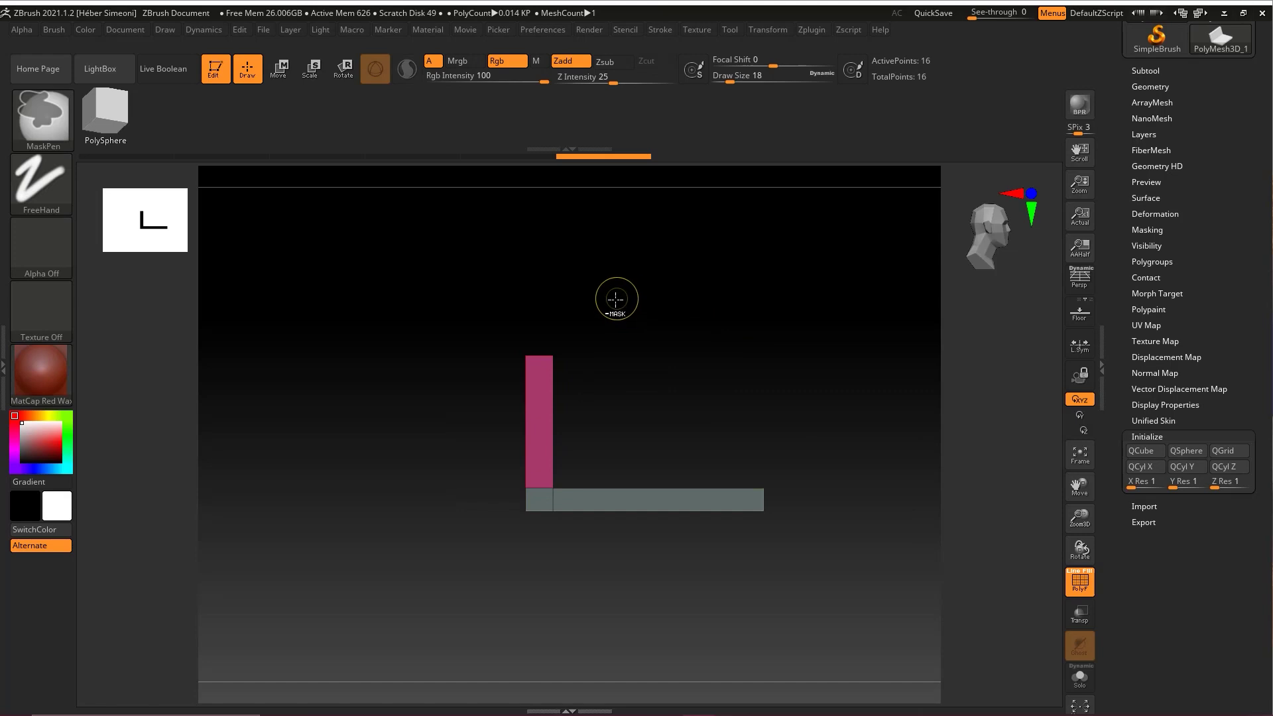
pyautogui.keyDown('ctrl'); pyautogui.moveTo(596, 325); pyautogui.dragTo(542, 371); pyautogui.keyUp('ctrl')
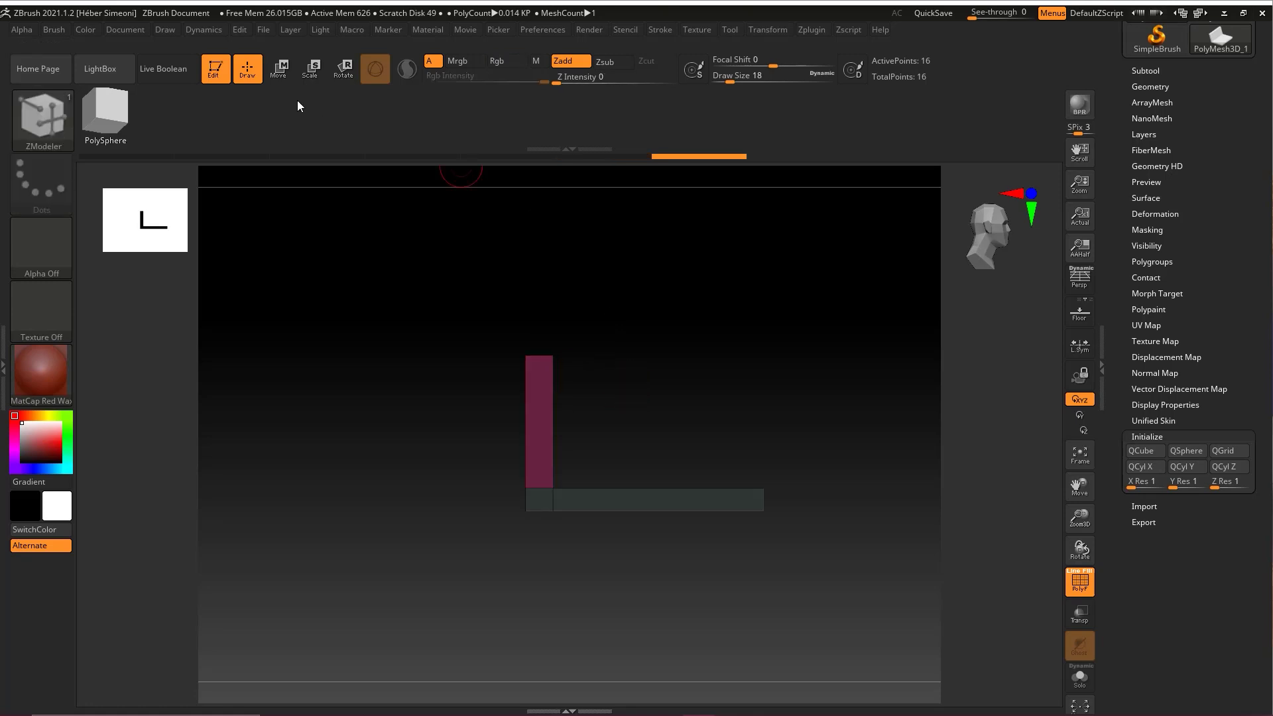
pyautogui.click(281, 72)
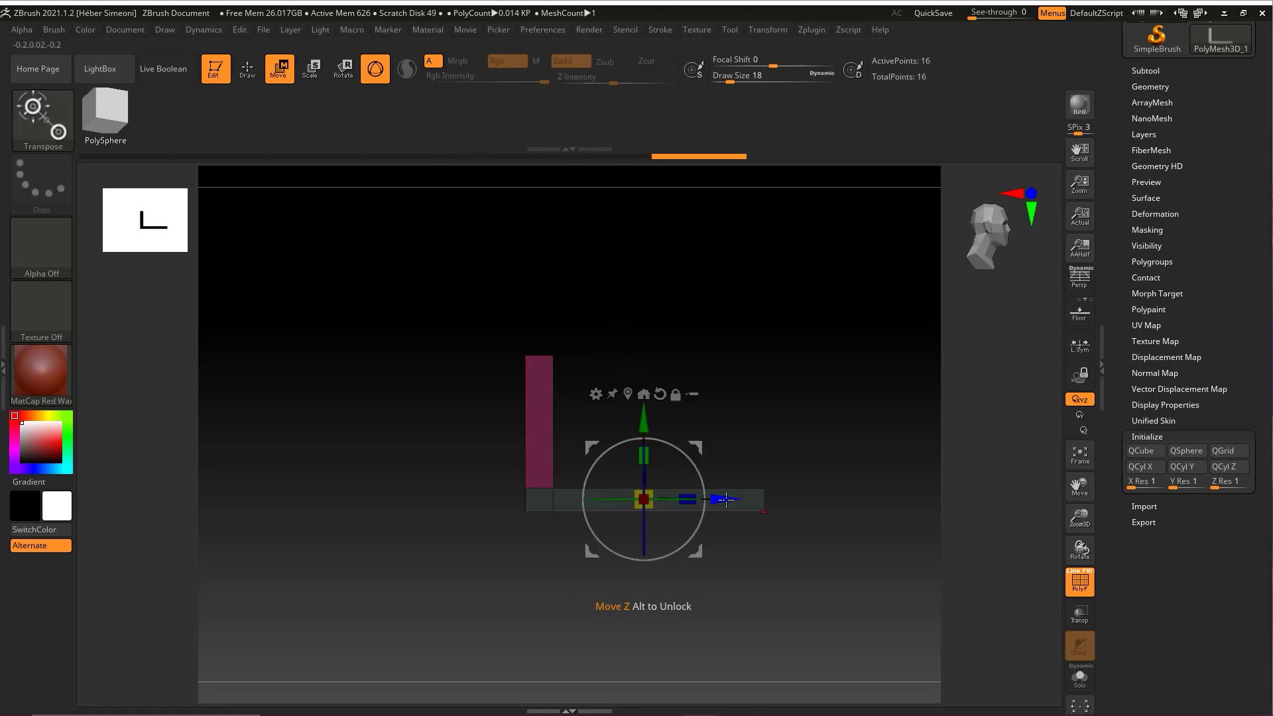
pyautogui.moveTo(721, 500); pyautogui.dragTo(721, 500)
pyautogui.press('Tab')
pyautogui.press('Tab')
pyautogui.press('q')
pyautogui.moveTo(707, 344)
pyautogui.mouseDown()
pyautogui.moveTo(707, 355)
pyautogui.moveTo(728, 321)
pyautogui.mouseUp()
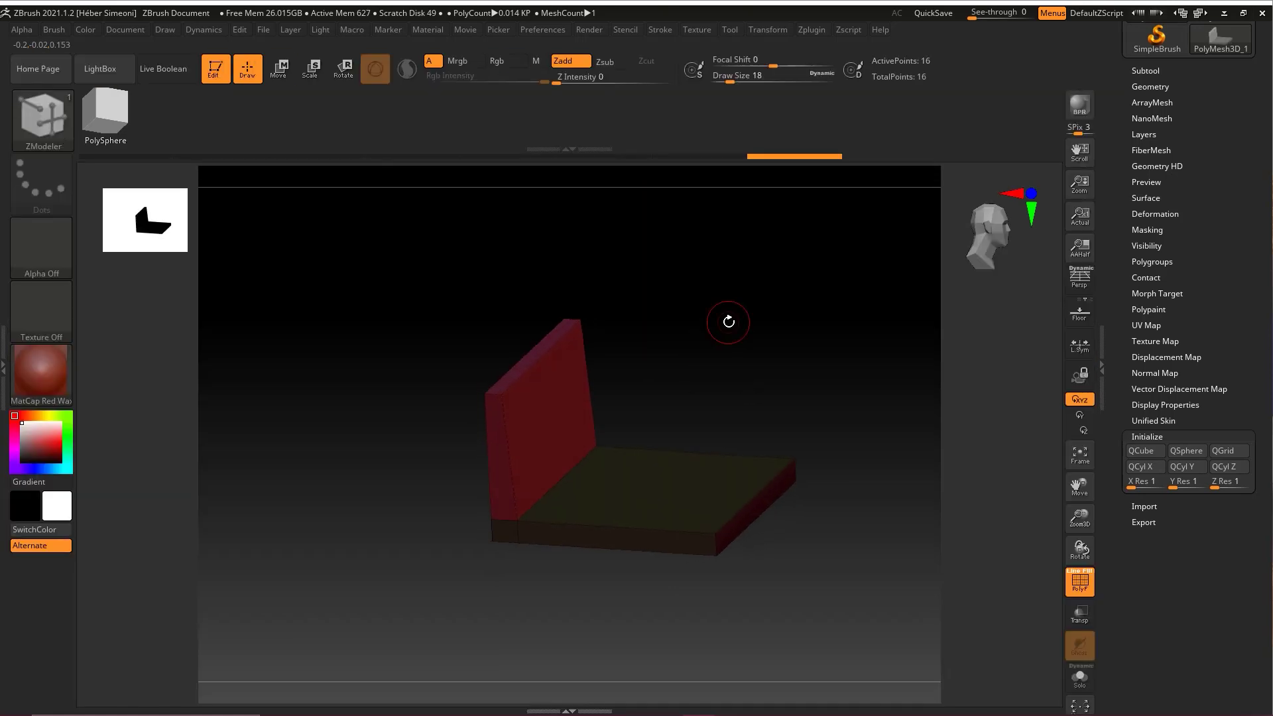
# Clear the mask from the seat model
pyautogui.hotkey('ctrl', 'shift')
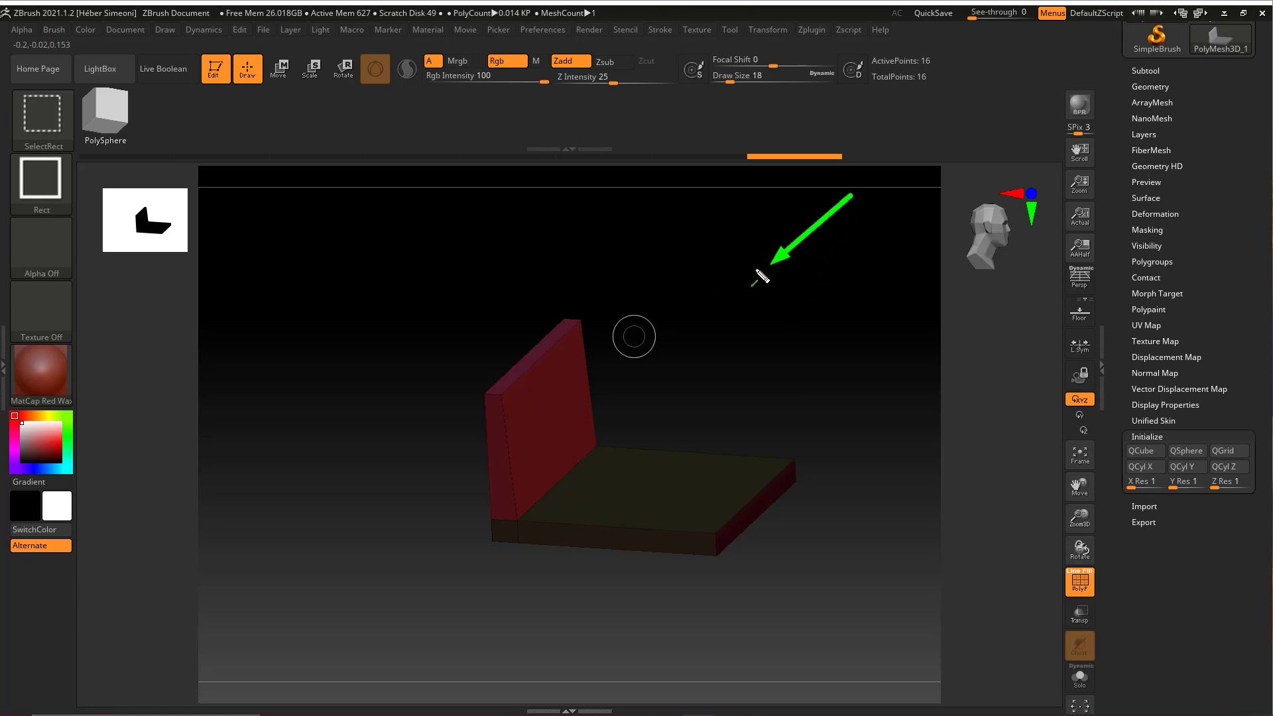
pyautogui.press('ctrl')
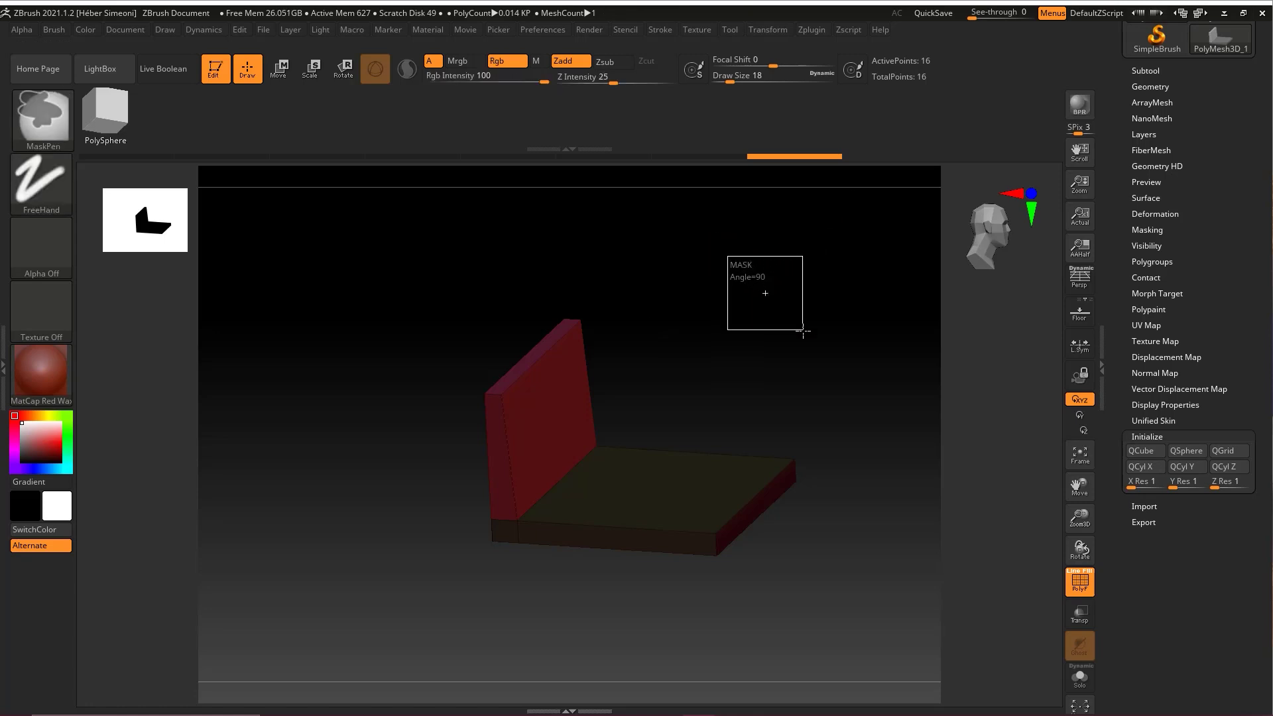
pyautogui.keyDown('ctrl'); pyautogui.moveTo(802, 330); pyautogui.dragTo(829, 335); pyautogui.keyUp('ctrl')
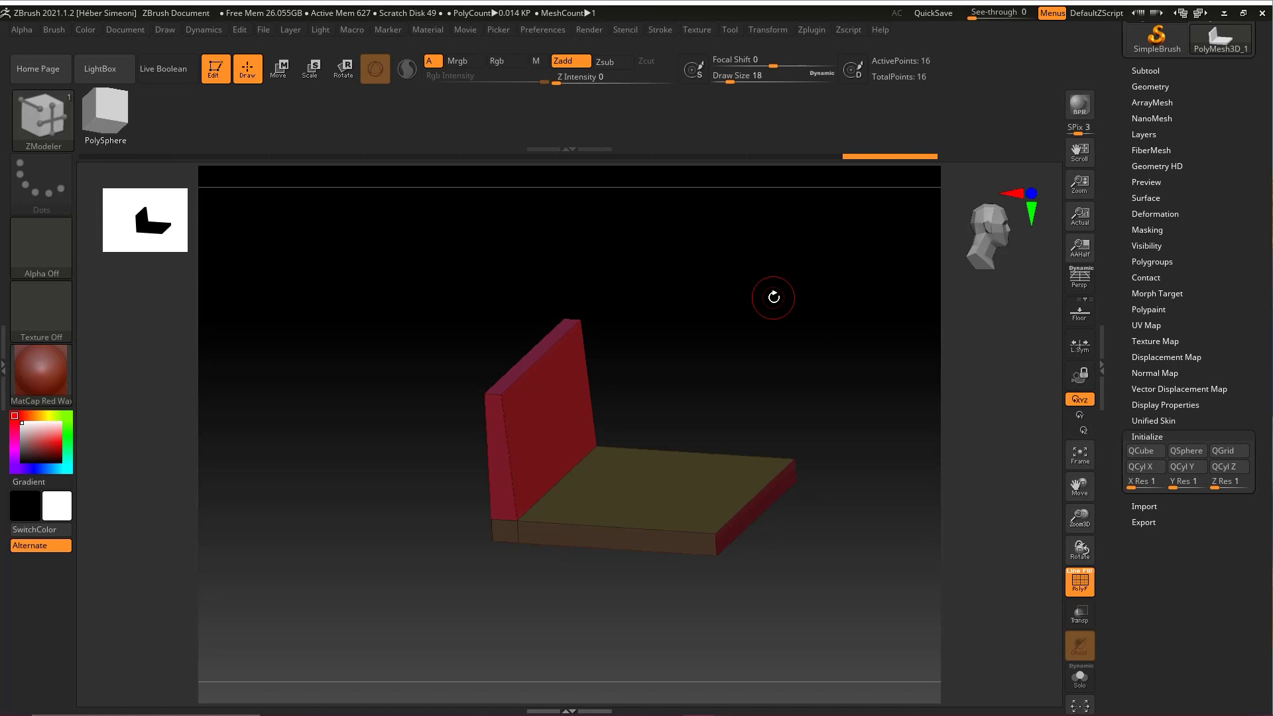
# Turn off the polyframe display of the seat model
pyautogui.moveTo(772, 298); pyautogui.dragTo(749, 375)
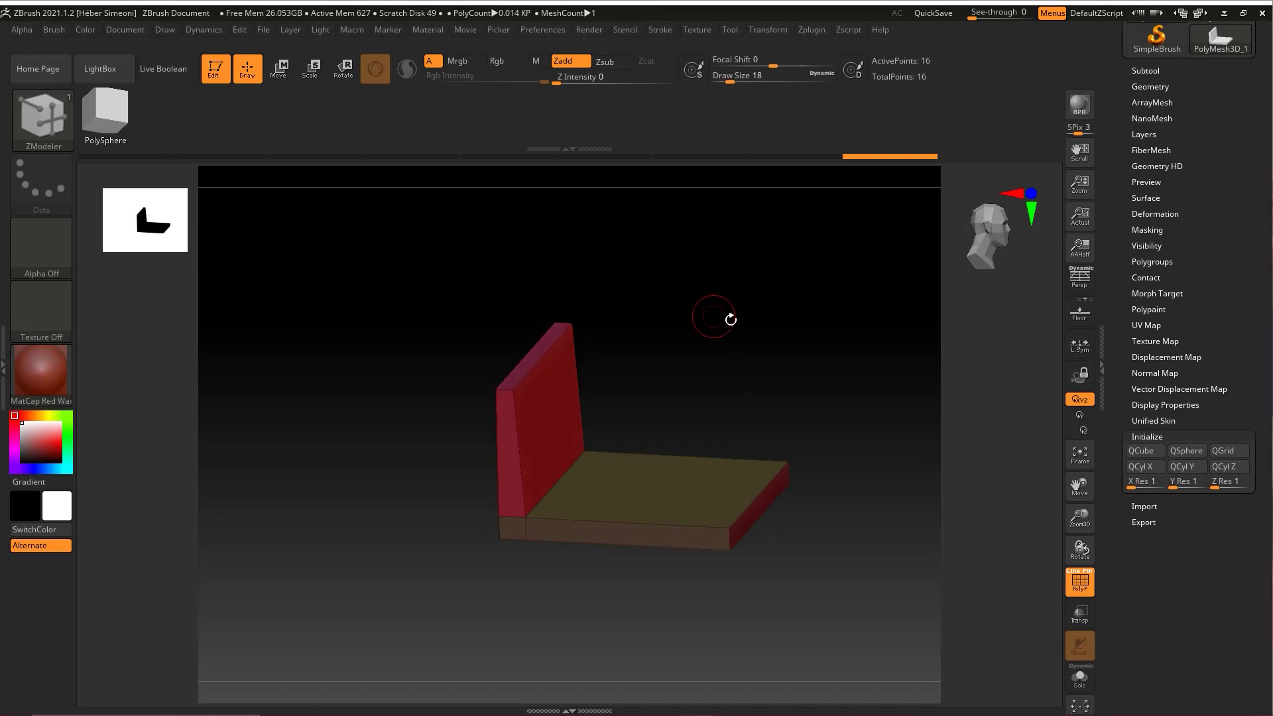
pyautogui.moveTo(717, 315); pyautogui.dragTo(735, 331)
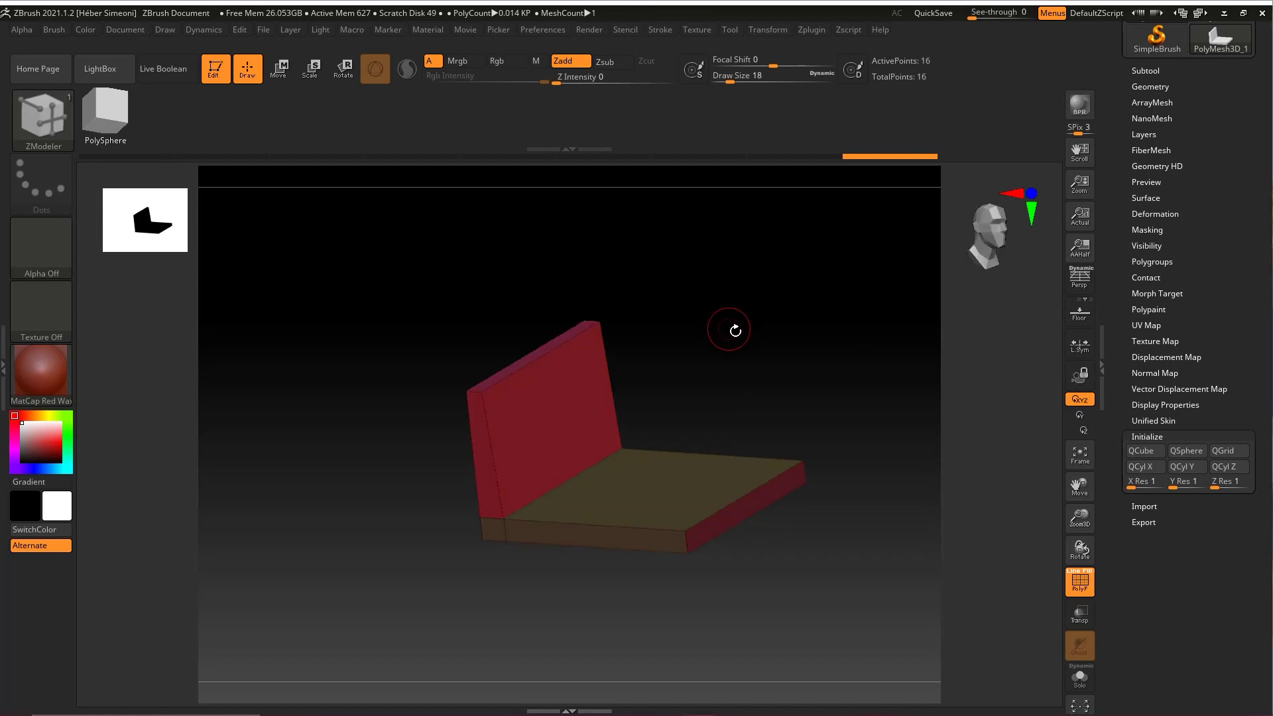
pyautogui.click(1079, 581)
pyautogui.moveTo(747, 336)
pyautogui.mouseDown()
pyautogui.moveTo(767, 395)
pyautogui.moveTo(784, 397)
pyautogui.mouseUp()
# Open the Dynamic Subdiv settings in Geometry and enable Dynamic subdivision on the seat
pyautogui.hotkey('ctrl', 'shift')
pyautogui.moveTo(905, 397); pyautogui.dragTo(1159, 100)
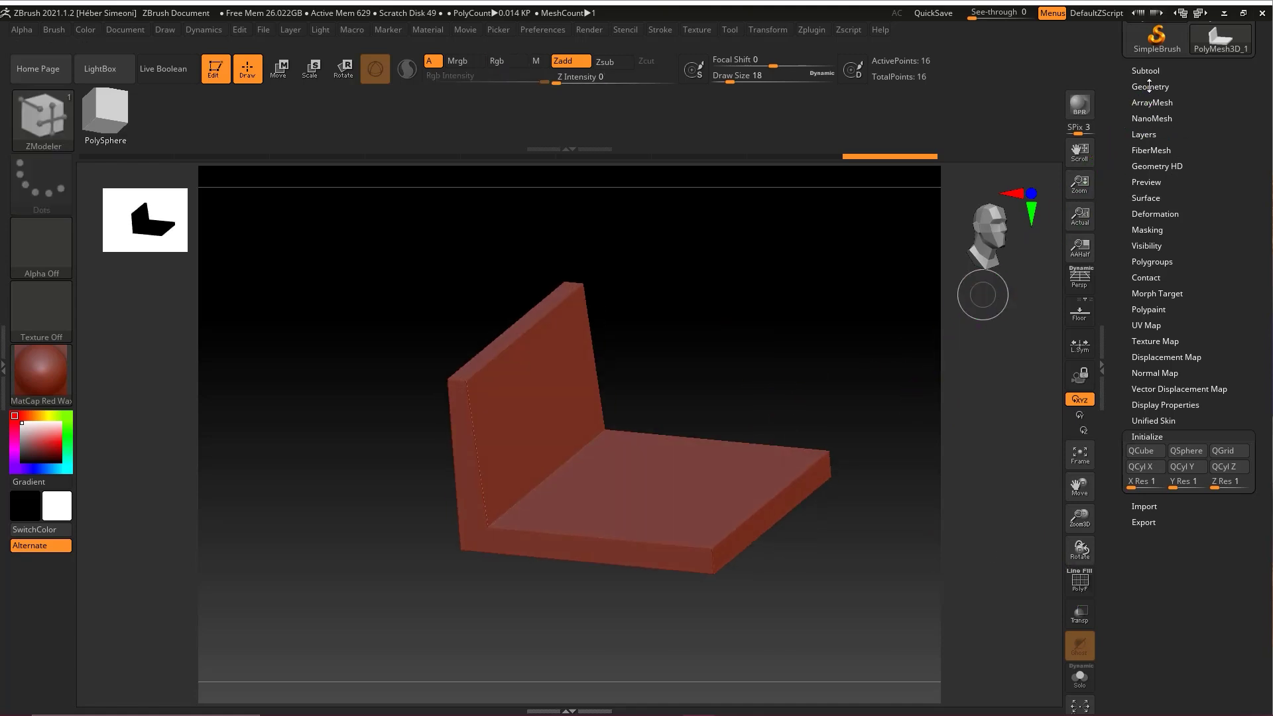
pyautogui.click(1160, 86)
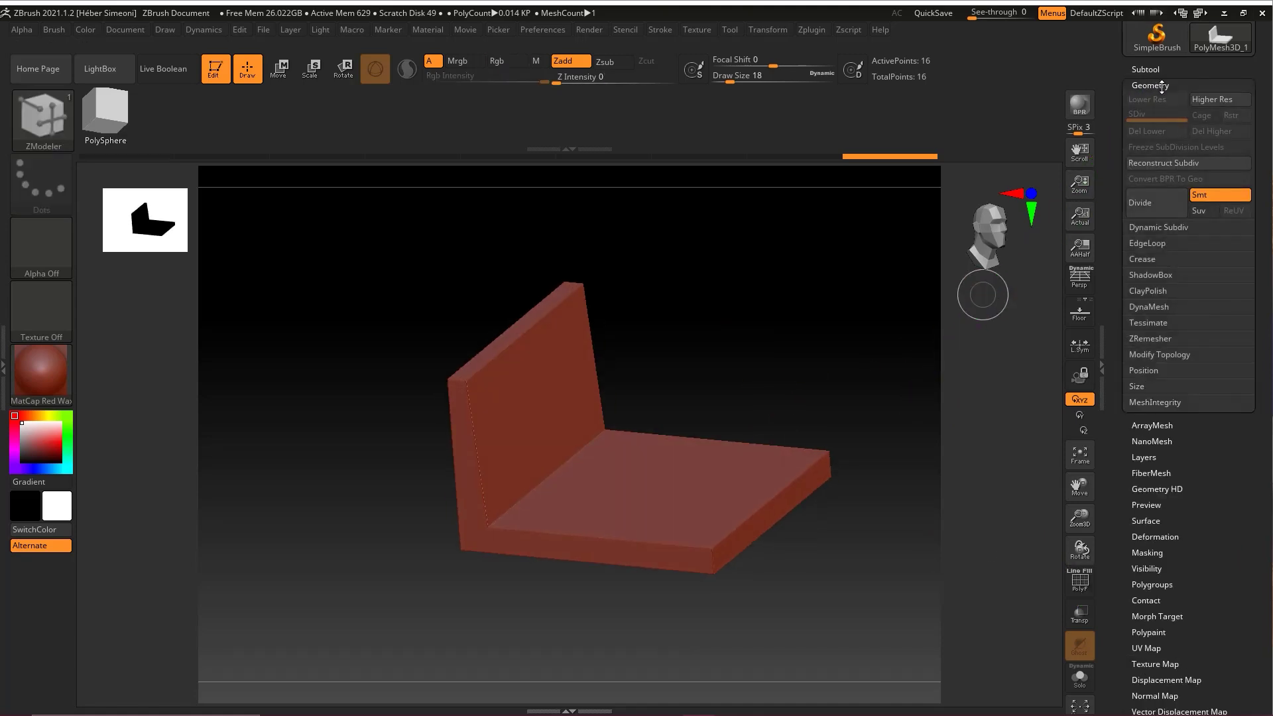
pyautogui.click(1158, 228)
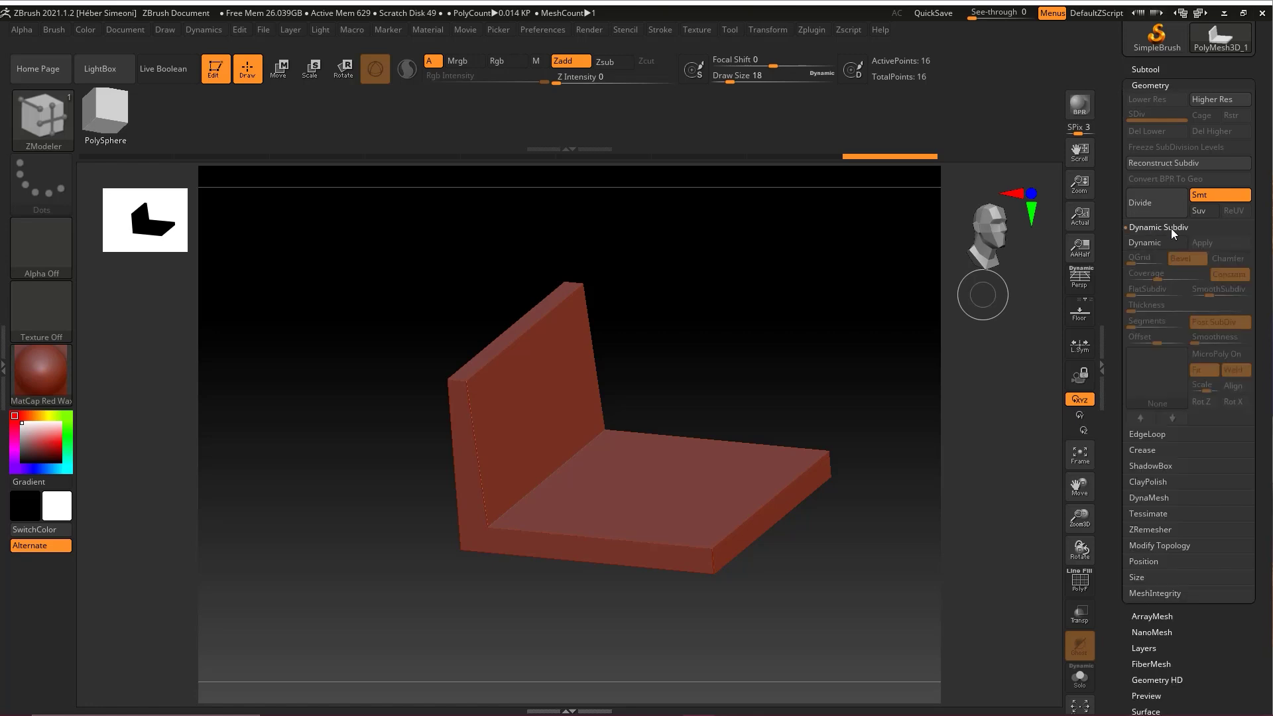
pyautogui.click(1147, 242)
pyautogui.moveTo(772, 369); pyautogui.dragTo(765, 401)
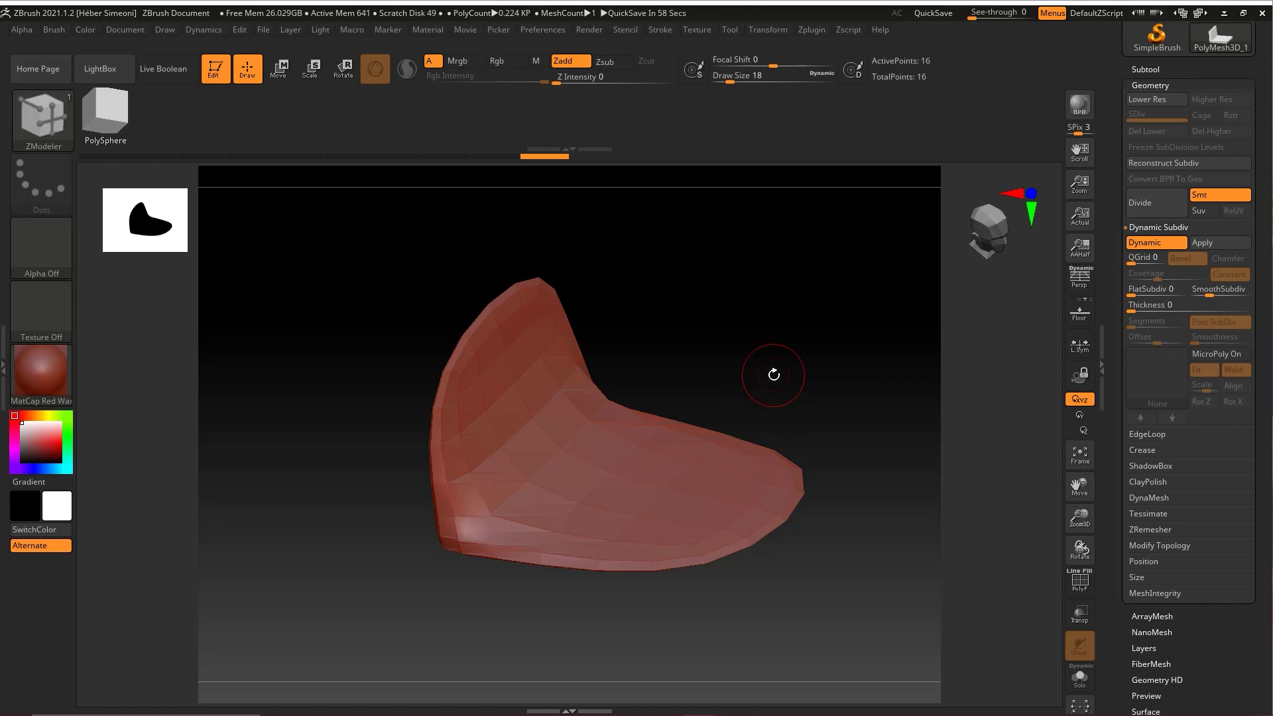
pyautogui.hotkey('ctrl', 'shift')
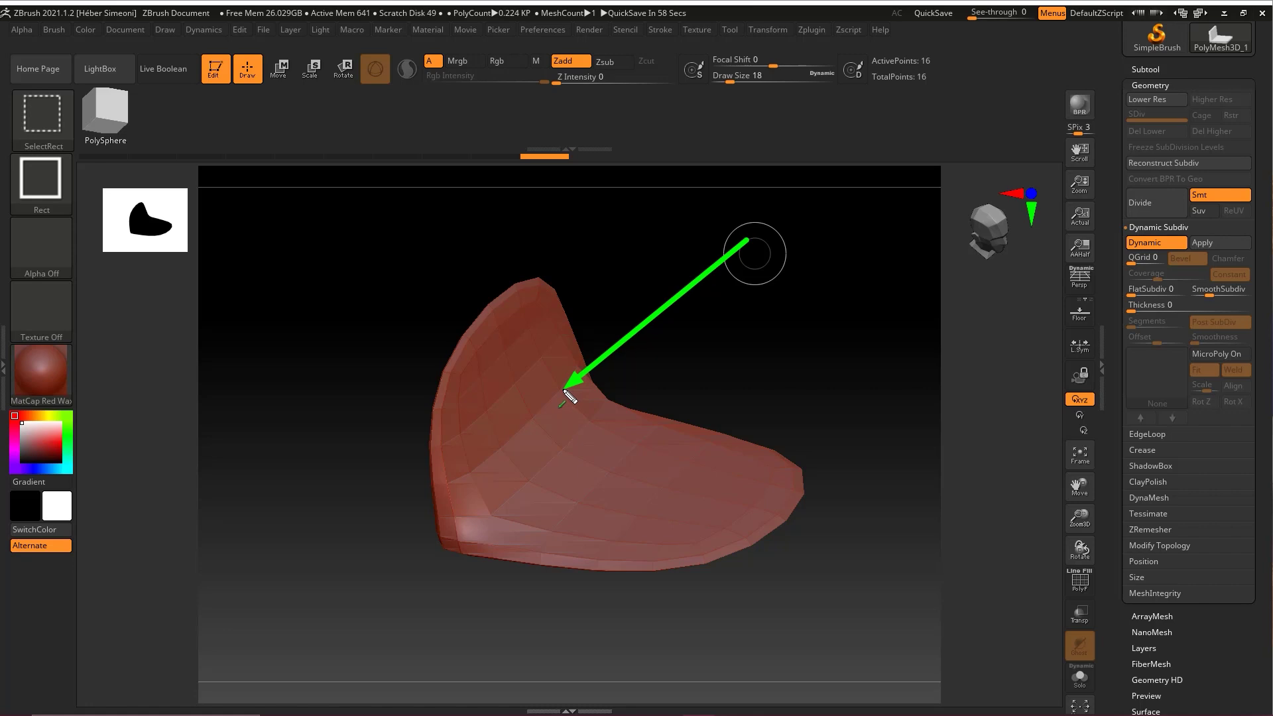
# Set FlatSubdiv to 3 for the seat's Dynamic Subdiv and check the bevelled edges from another angle
pyautogui.click(1131, 295)
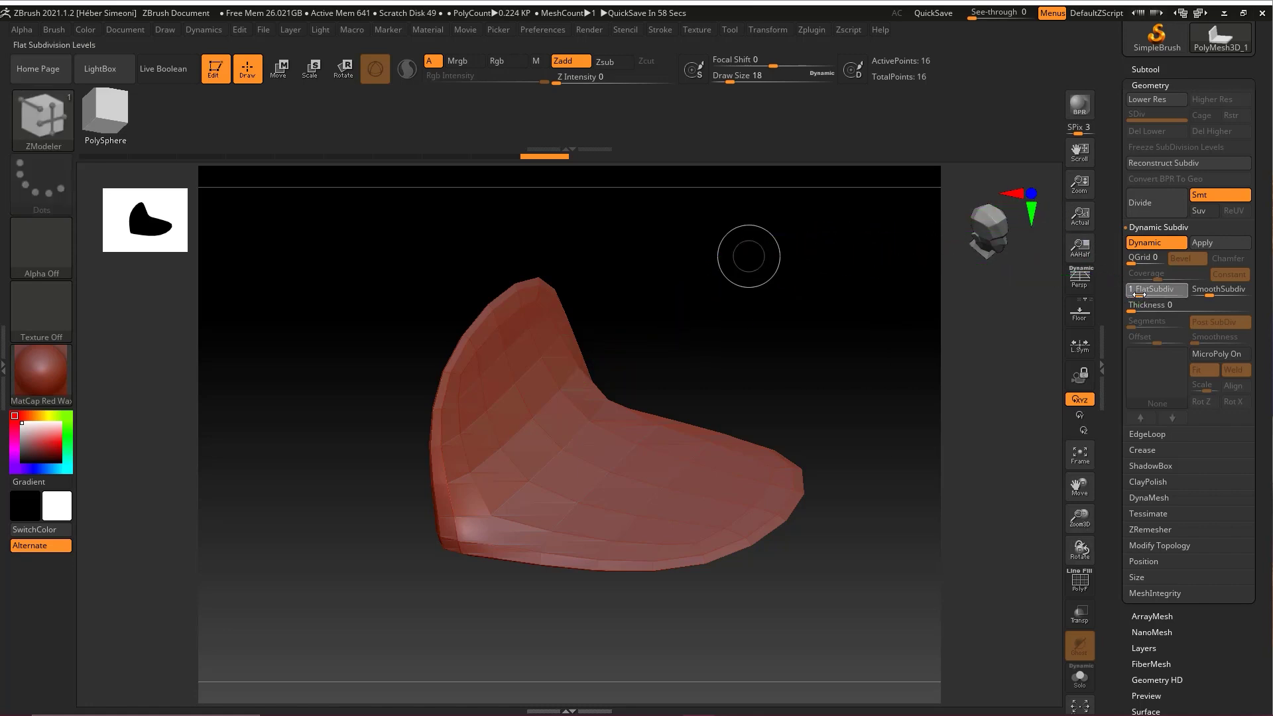
pyautogui.moveTo(1148, 295); pyautogui.dragTo(1153, 295)
pyautogui.moveTo(793, 347); pyautogui.dragTo(777, 334)
pyautogui.hotkey('ctrl', 'shift')
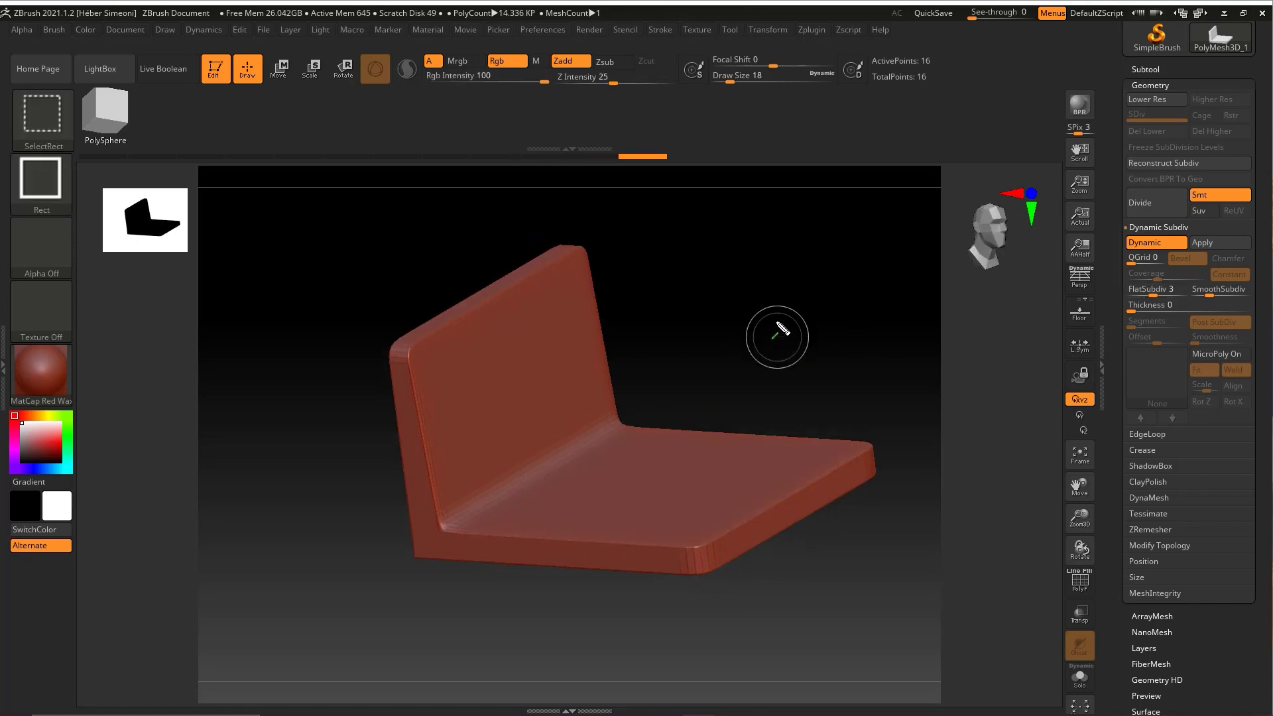
pyautogui.moveTo(586, 238)
pyautogui.mouseDown()
pyautogui.moveTo(371, 363)
pyautogui.moveTo(500, 333)
pyautogui.moveTo(720, 487)
pyautogui.moveTo(710, 477)
pyautogui.moveTo(861, 446)
pyautogui.moveTo(773, 529)
pyautogui.moveTo(633, 566)
pyautogui.moveTo(412, 511)
pyautogui.moveTo(577, 320)
pyautogui.moveTo(600, 335)
pyautogui.mouseUp()
pyautogui.moveTo(774, 348); pyautogui.dragTo(753, 369)
pyautogui.moveTo(796, 286)
pyautogui.mouseDown()
pyautogui.moveTo(658, 470)
pyautogui.moveTo(690, 439)
pyautogui.moveTo(664, 517)
pyautogui.moveTo(598, 384)
pyautogui.moveTo(625, 381)
pyautogui.moveTo(682, 487)
pyautogui.moveTo(682, 455)
pyautogui.mouseUp()
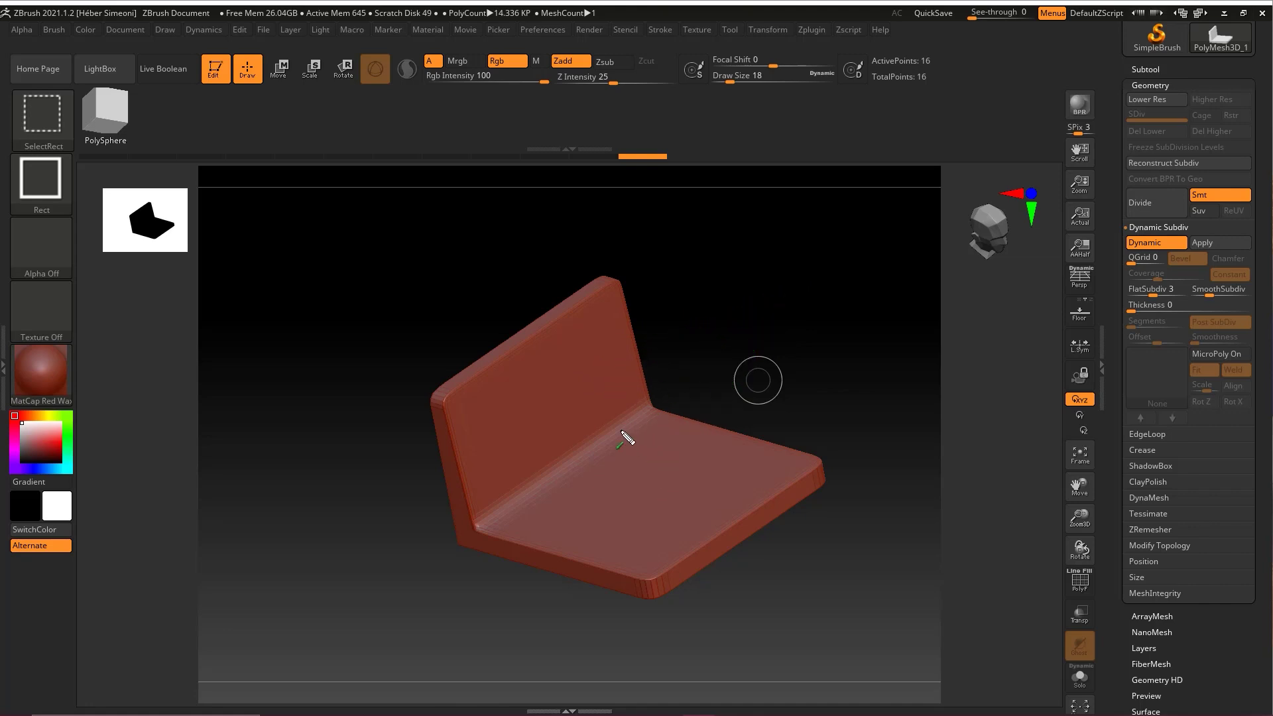
pyautogui.moveTo(753, 319); pyautogui.dragTo(697, 446)
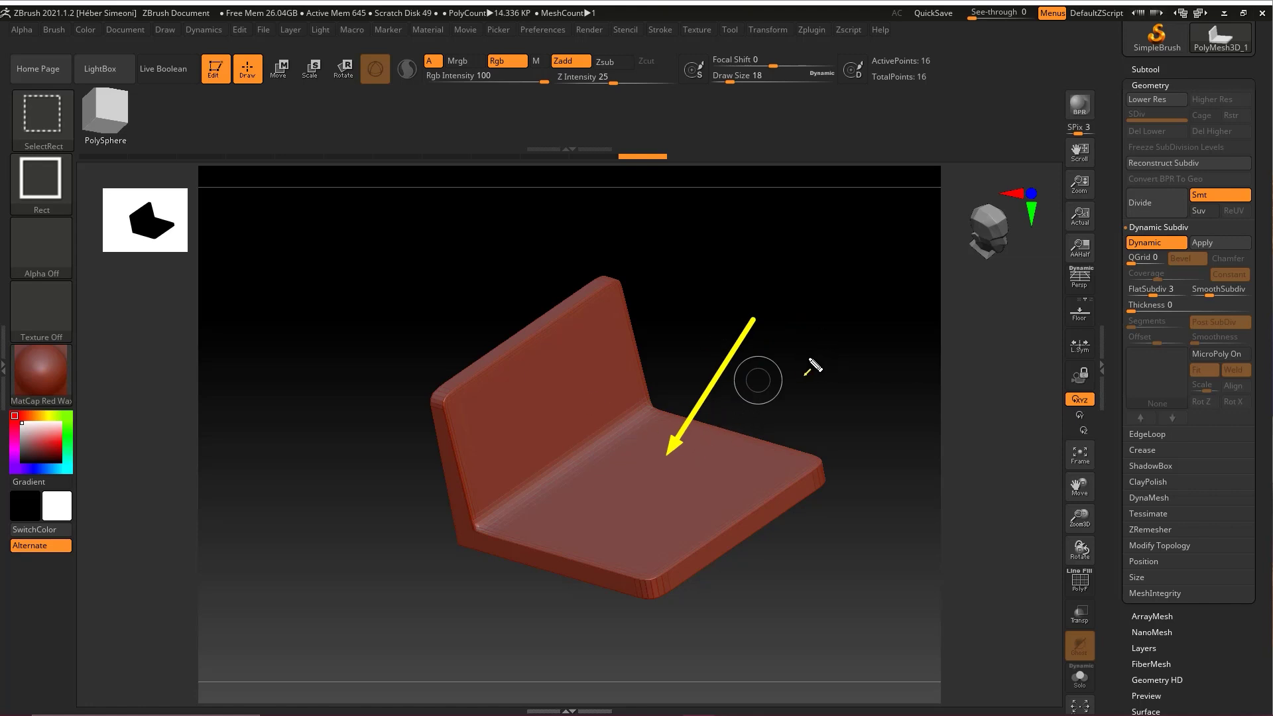
# Insert a Cube3D as a new subtool alongside the seat model
pyautogui.moveTo(849, 414)
pyautogui.mouseDown()
pyautogui.moveTo(1161, 79)
pyautogui.moveTo(1152, 74)
pyautogui.mouseUp()
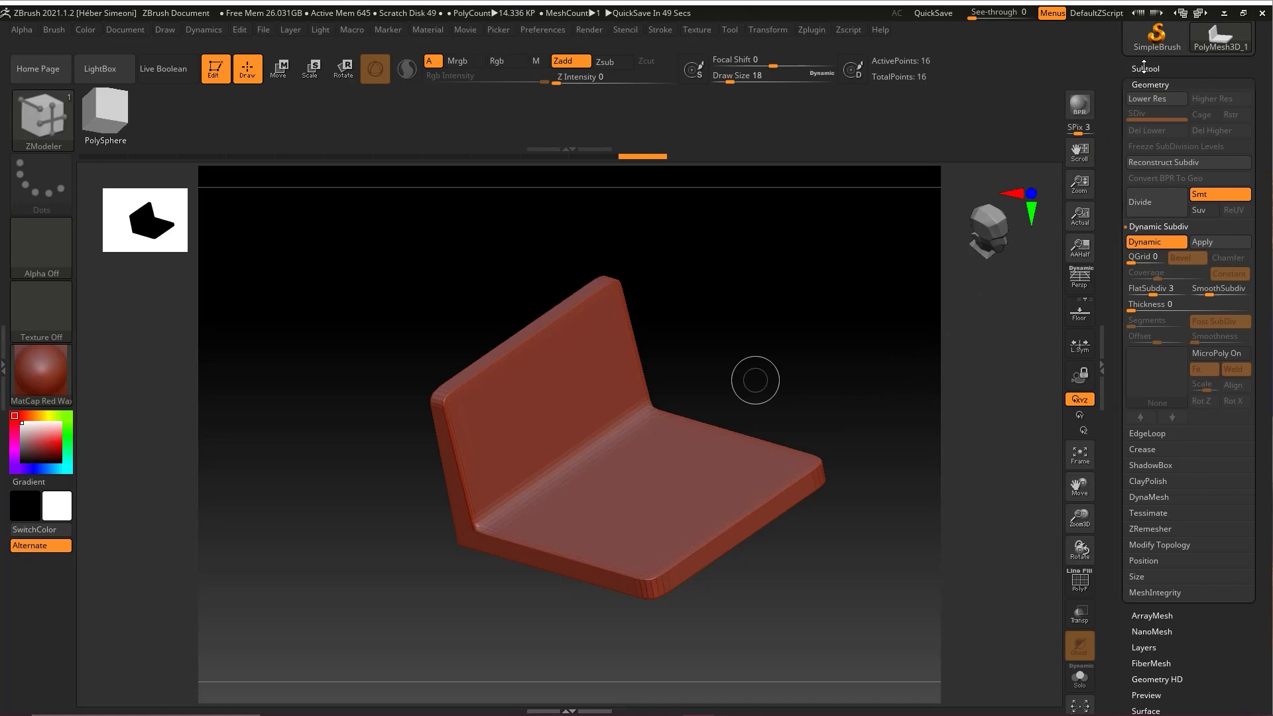
pyautogui.click(1146, 68)
pyautogui.moveTo(1262, 163); pyautogui.dragTo(1262, 150)
pyautogui.hotkey('ctrl', 'shift', '3')
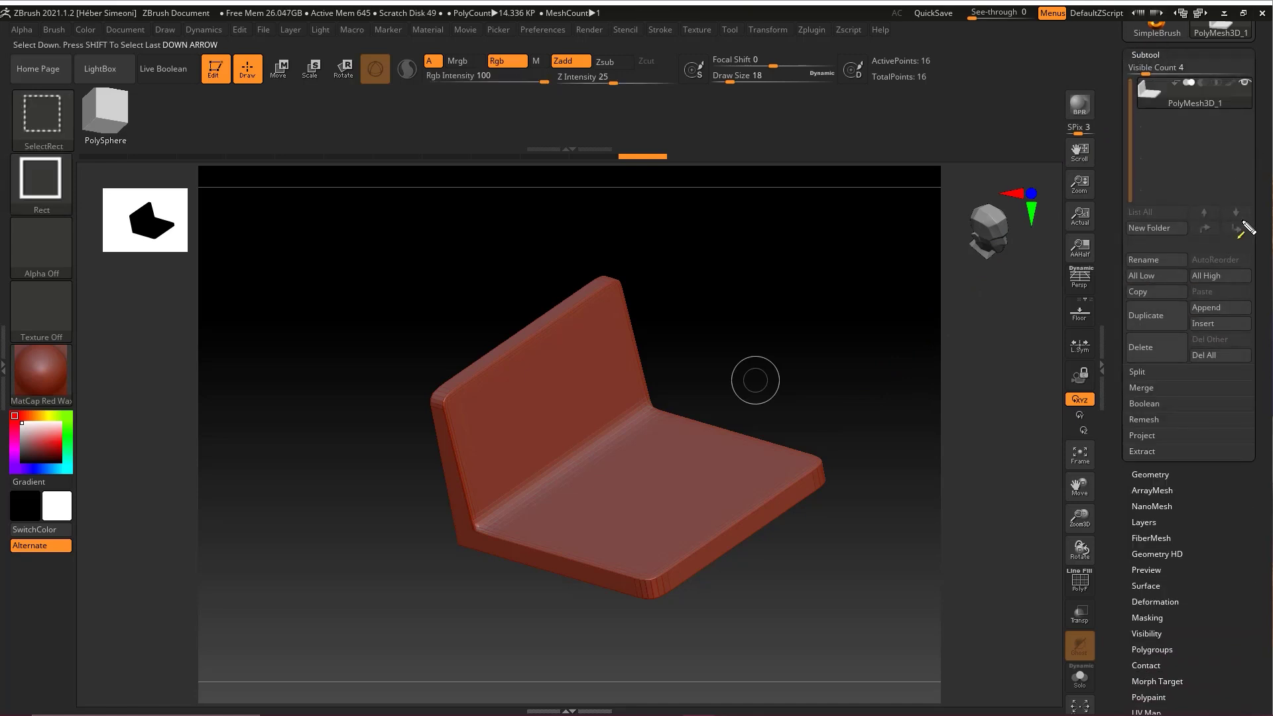
pyautogui.click(1208, 328)
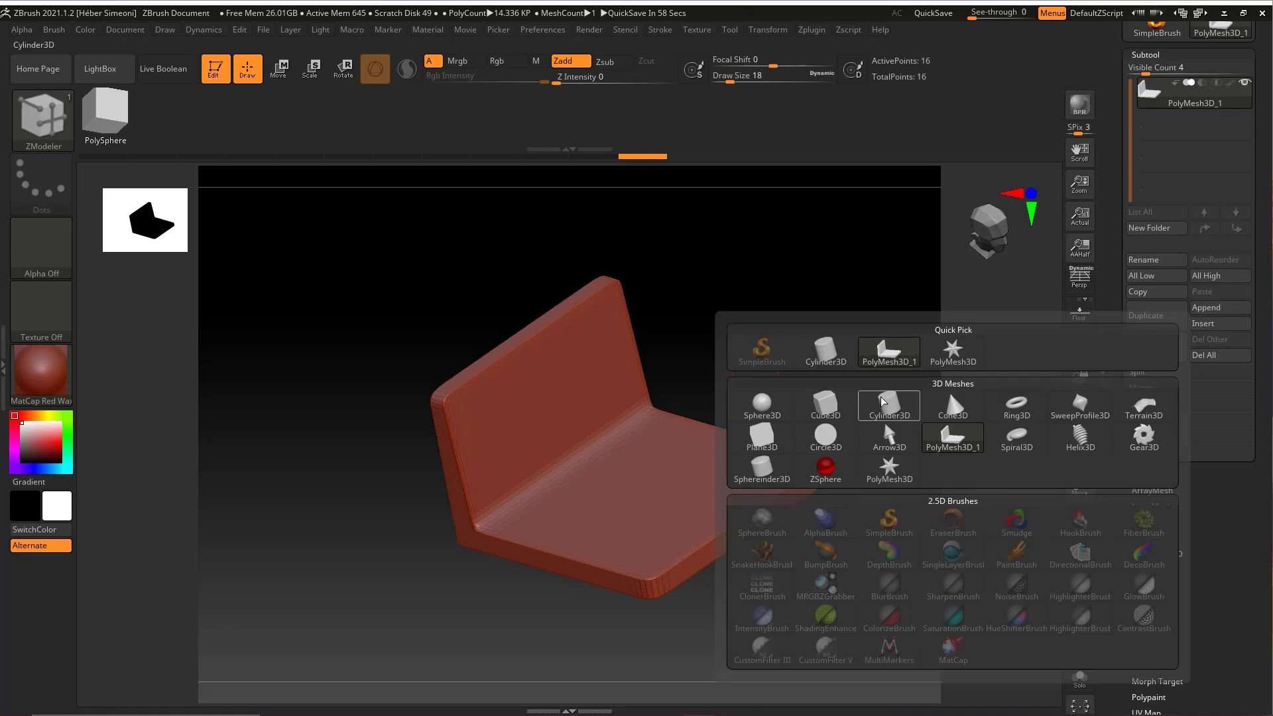
pyautogui.click(827, 409)
pyautogui.keyDown('alt'); pyautogui.moveTo(979, 361); pyautogui.dragTo(682, 306); pyautogui.keyUp('alt')
# Select the inserted cube and scale it down uniformly to roughly the size of the seat
pyautogui.click(281, 72)
pyautogui.moveTo(741, 267); pyautogui.dragTo(742, 340)
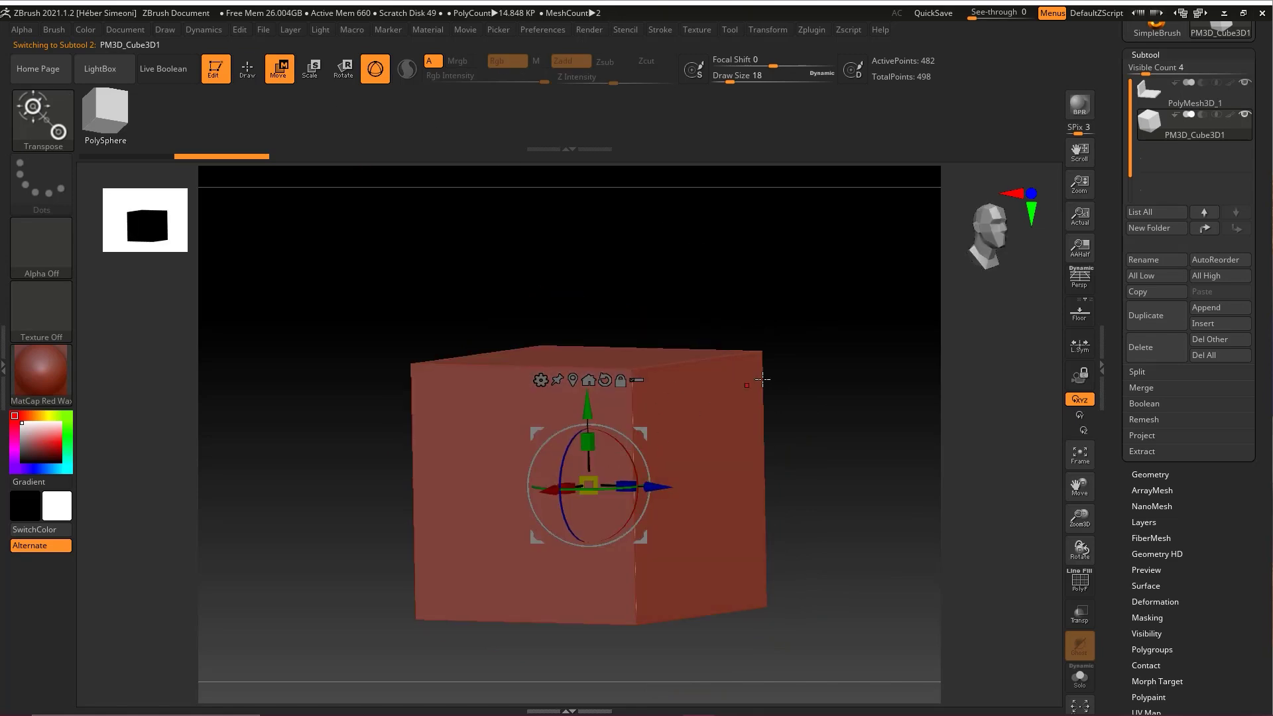
pyautogui.moveTo(592, 487); pyautogui.dragTo(478, 562)
pyautogui.keyDown('alt'); pyautogui.moveTo(766, 430); pyautogui.dragTo(727, 424); pyautogui.keyUp('alt')
pyautogui.moveTo(594, 479); pyautogui.dragTo(602, 474)
# From the side view, flatten the cube, place it on the seat in front of the backrest and widen it along X
pyautogui.keyDown('shift'); pyautogui.moveTo(748, 420); pyautogui.dragTo(735, 456); pyautogui.keyUp('shift')
pyautogui.moveTo(586, 432); pyautogui.dragTo(578, 547)
pyautogui.moveTo(587, 405); pyautogui.dragTo(590, 352)
pyautogui.moveTo(634, 433)
pyautogui.mouseDown()
pyautogui.moveTo(678, 435)
pyautogui.moveTo(654, 435)
pyautogui.mouseUp()
pyautogui.moveTo(745, 403); pyautogui.dragTo(703, 458)
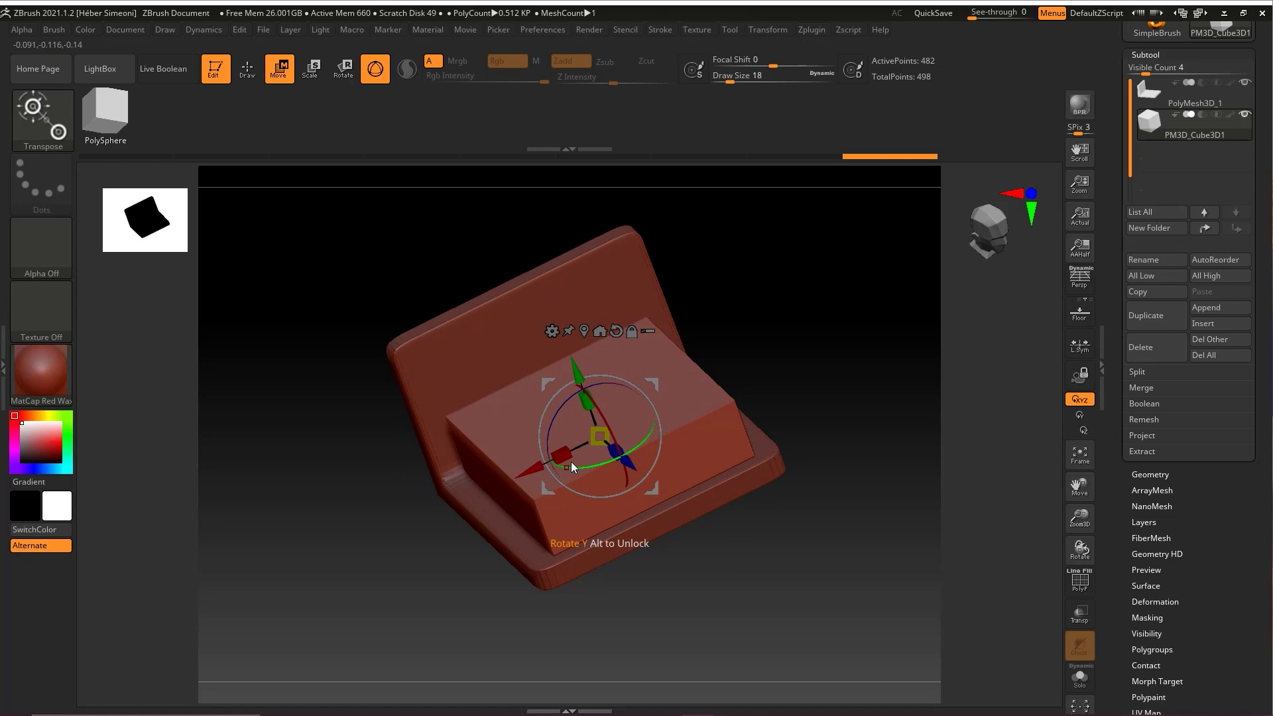
pyautogui.moveTo(559, 455); pyautogui.dragTo(554, 466)
pyautogui.moveTo(847, 323); pyautogui.dragTo(911, 380)
pyautogui.hotkey('ctrl', 'shift')
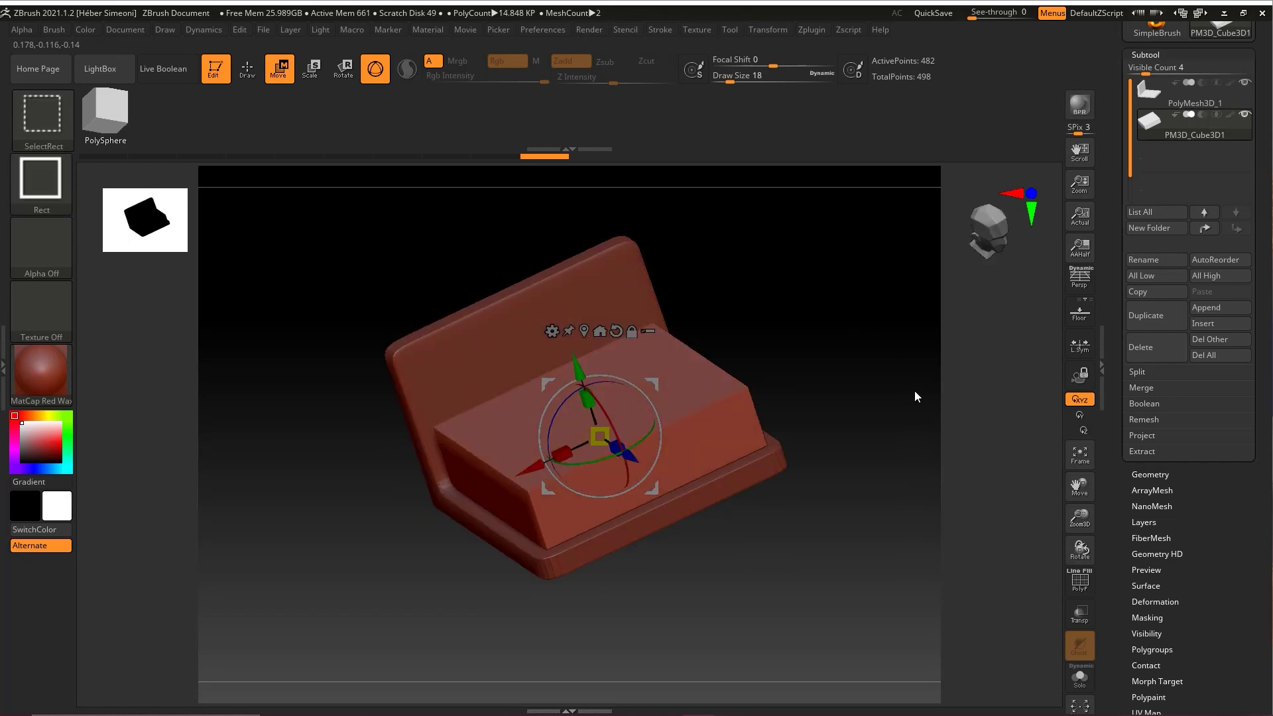
# Turn on the polyframe display and return to Draw mode to examine the cushion block's topology
pyautogui.click(1074, 583)
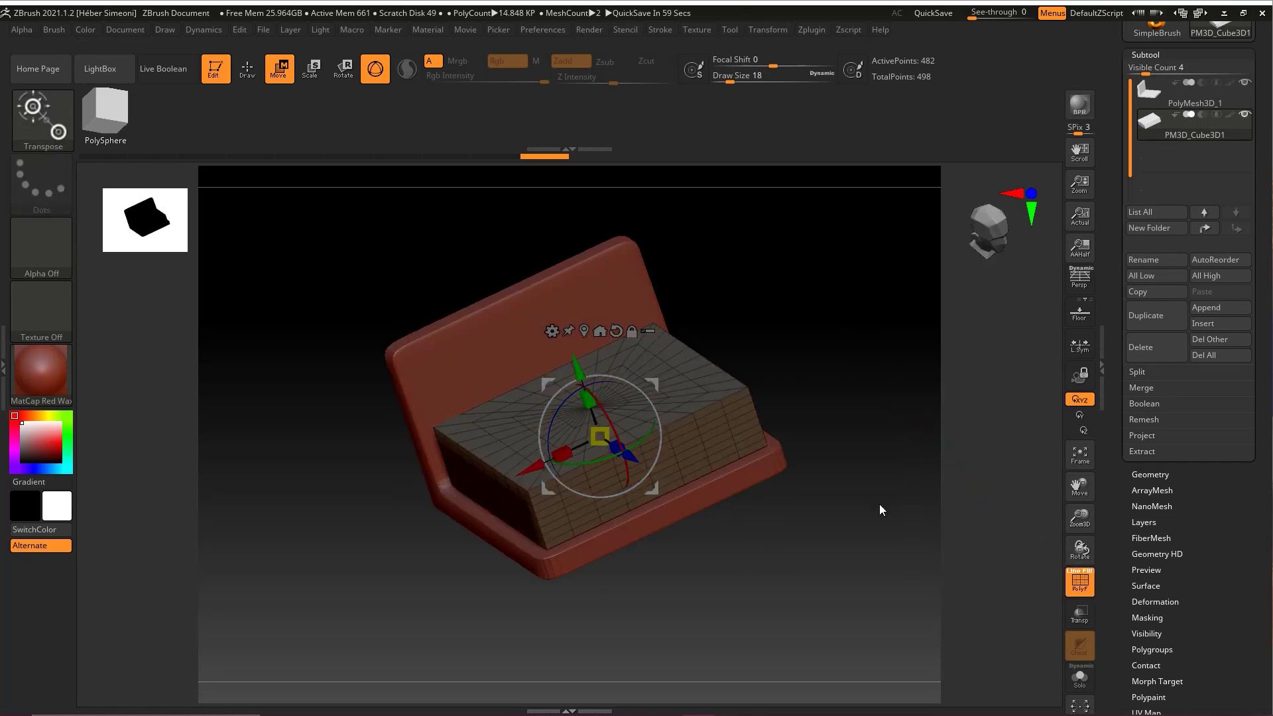
pyautogui.press('q')
pyautogui.moveTo(772, 364)
pyautogui.mouseDown()
pyautogui.moveTo(796, 341)
pyautogui.moveTo(824, 347)
pyautogui.mouseUp()
pyautogui.hotkey('ctrl', 'shift')
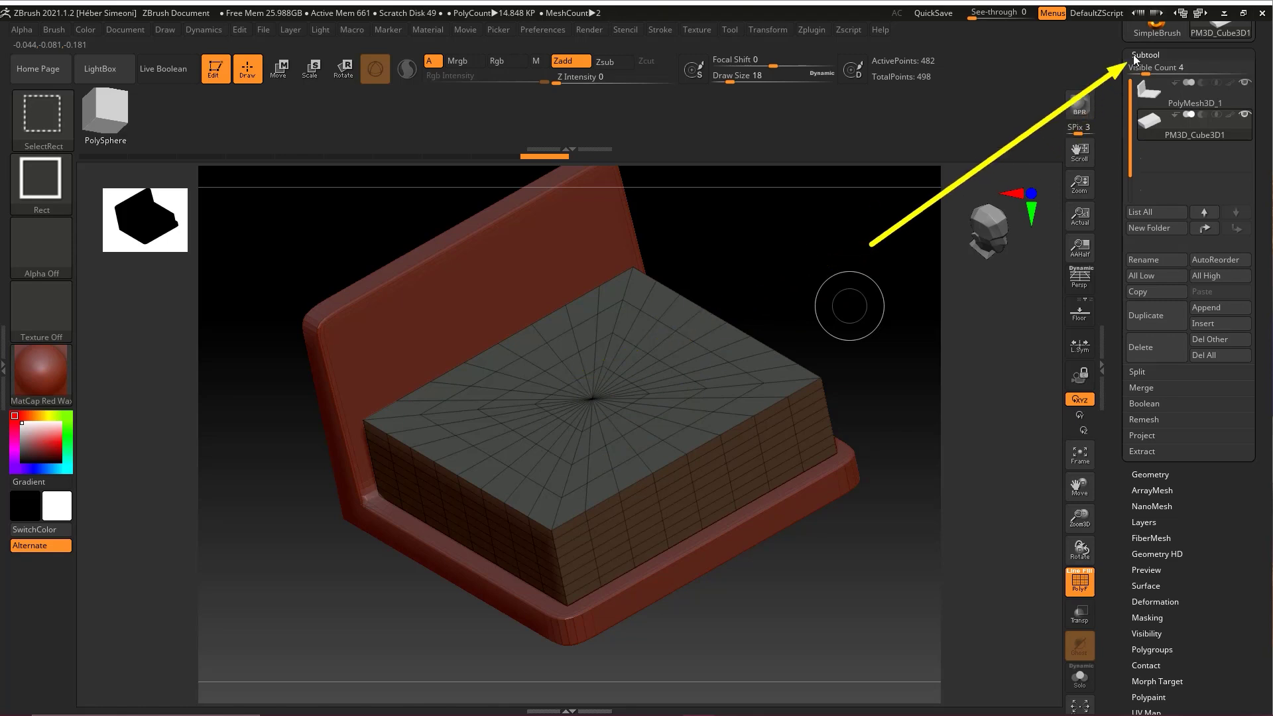
# Open the DynaMesh settings in Geometry for the cushion block
pyautogui.click(1150, 476)
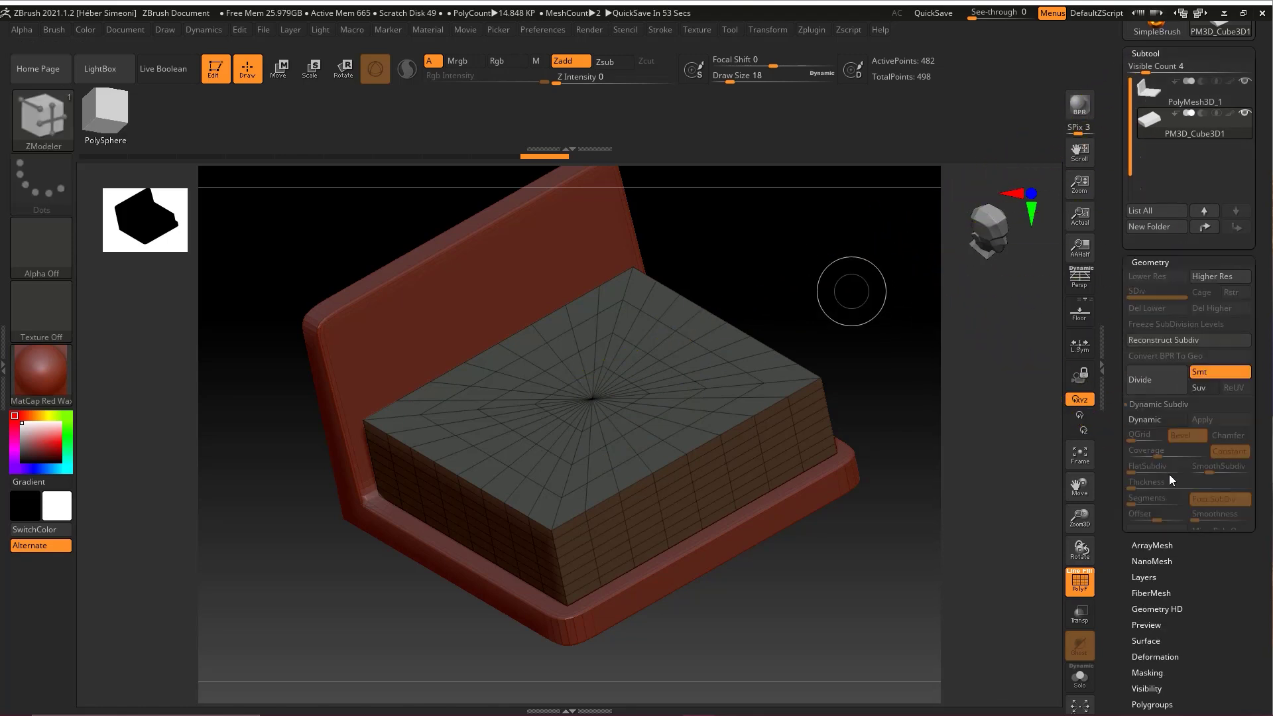
pyautogui.moveTo(1259, 369); pyautogui.dragTo(1259, 353)
pyautogui.hotkey('ctrl', 'shift')
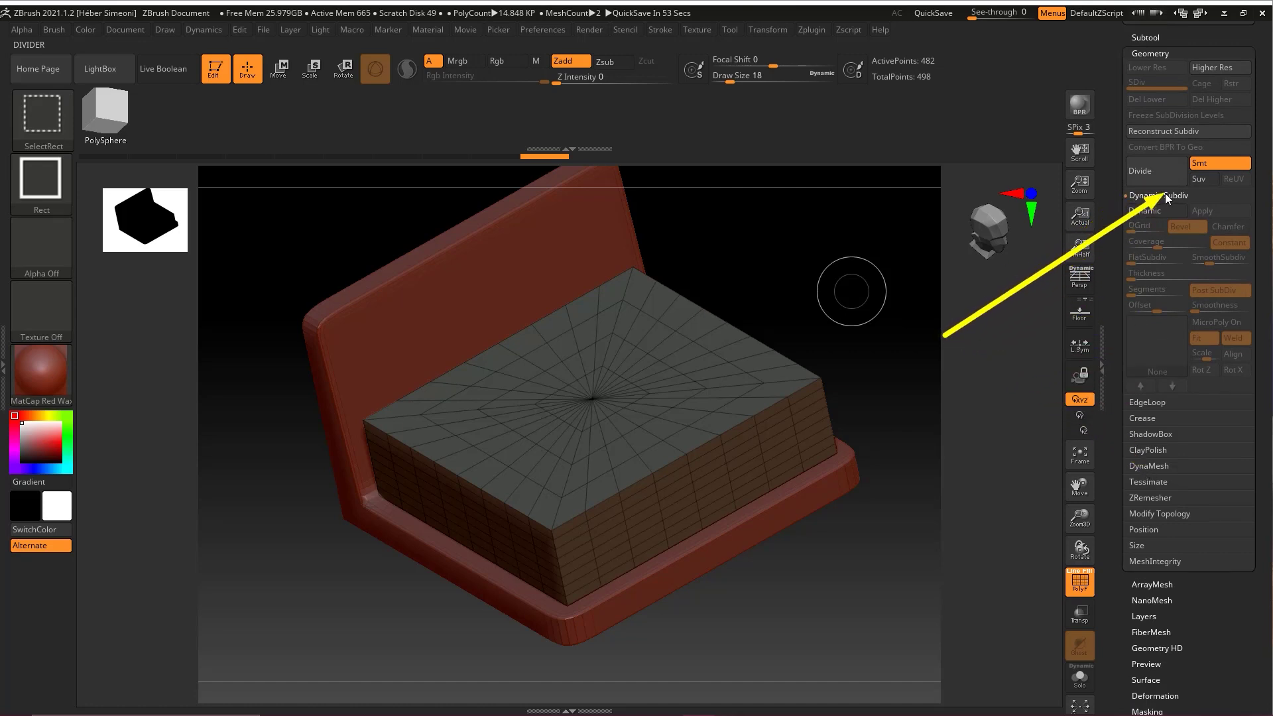
pyautogui.click(1148, 466)
pyautogui.hotkey('ctrl', 'shift')
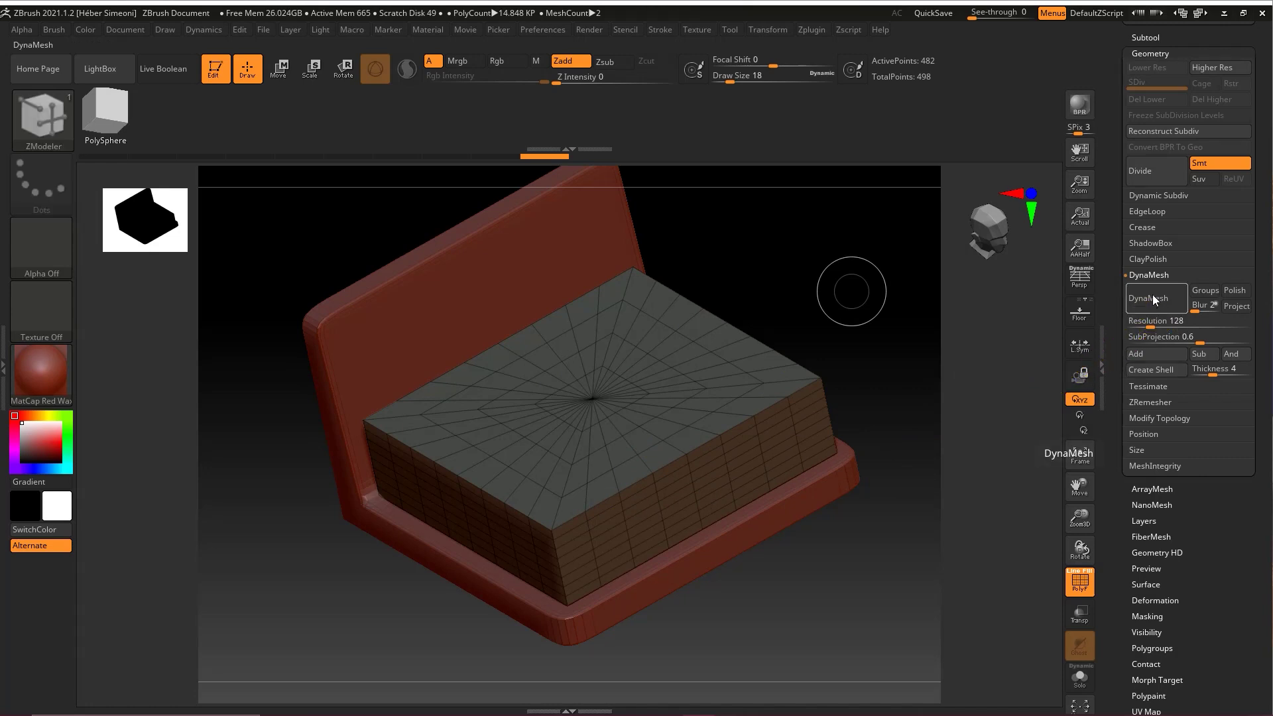
# Try DynaMesh at resolution 128 on the cushion block, undo it and reselect the ZModeler brush
pyautogui.click(1154, 300)
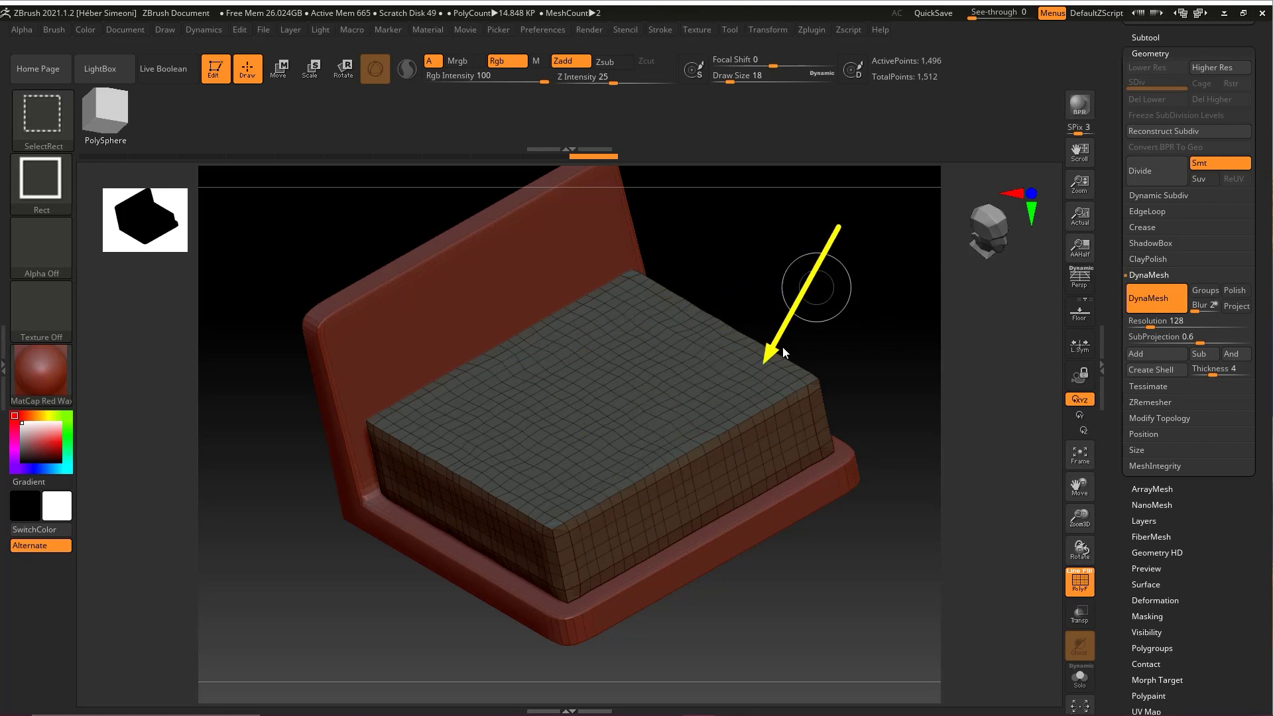
pyautogui.hotkey('ctrl', 'z')
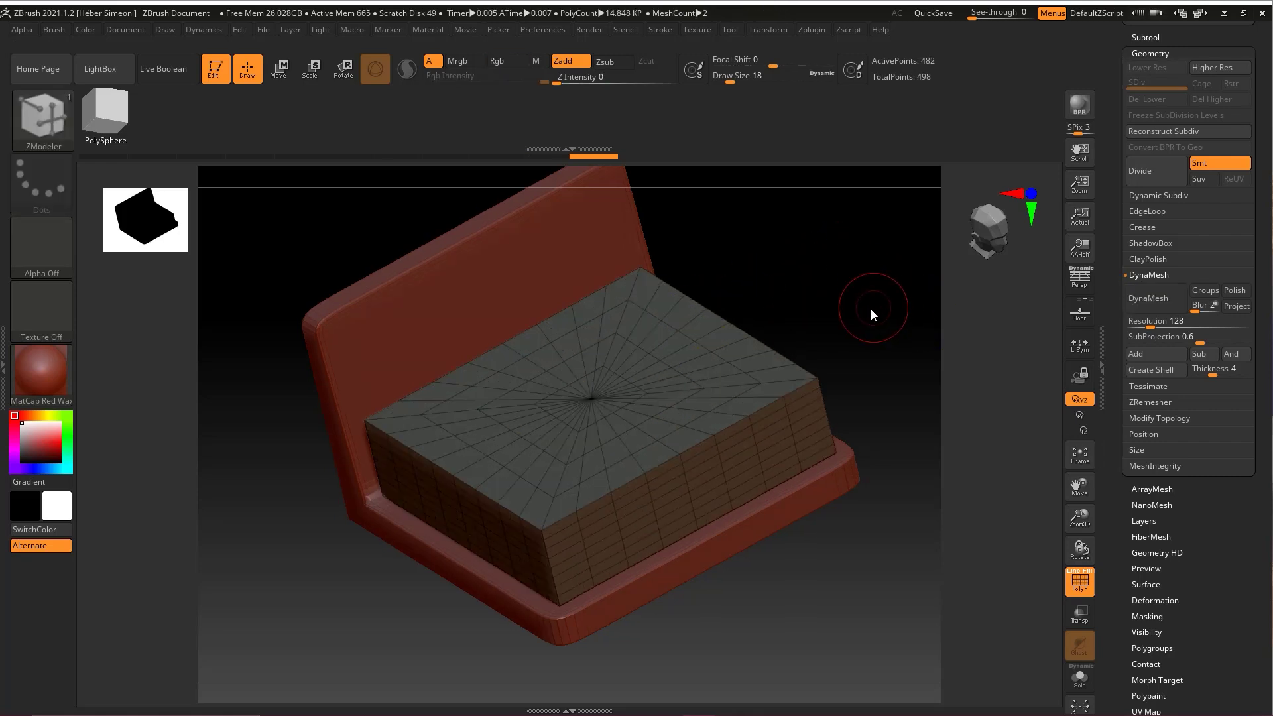
pyautogui.press('b')
pyautogui.press('z')
pyautogui.press('m')
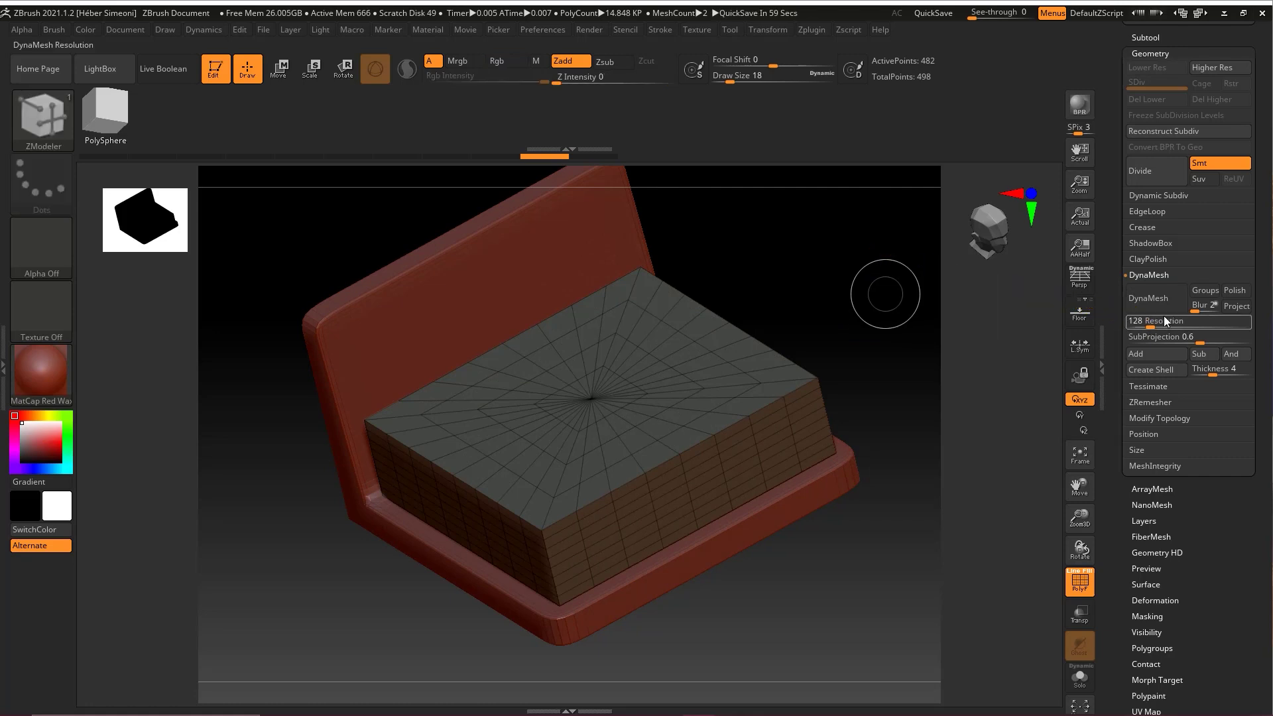
# Remesh the cushion block with DynaMesh at resolution 512 and turn off the polyframe display
pyautogui.write('2')
pyautogui.press('Return')
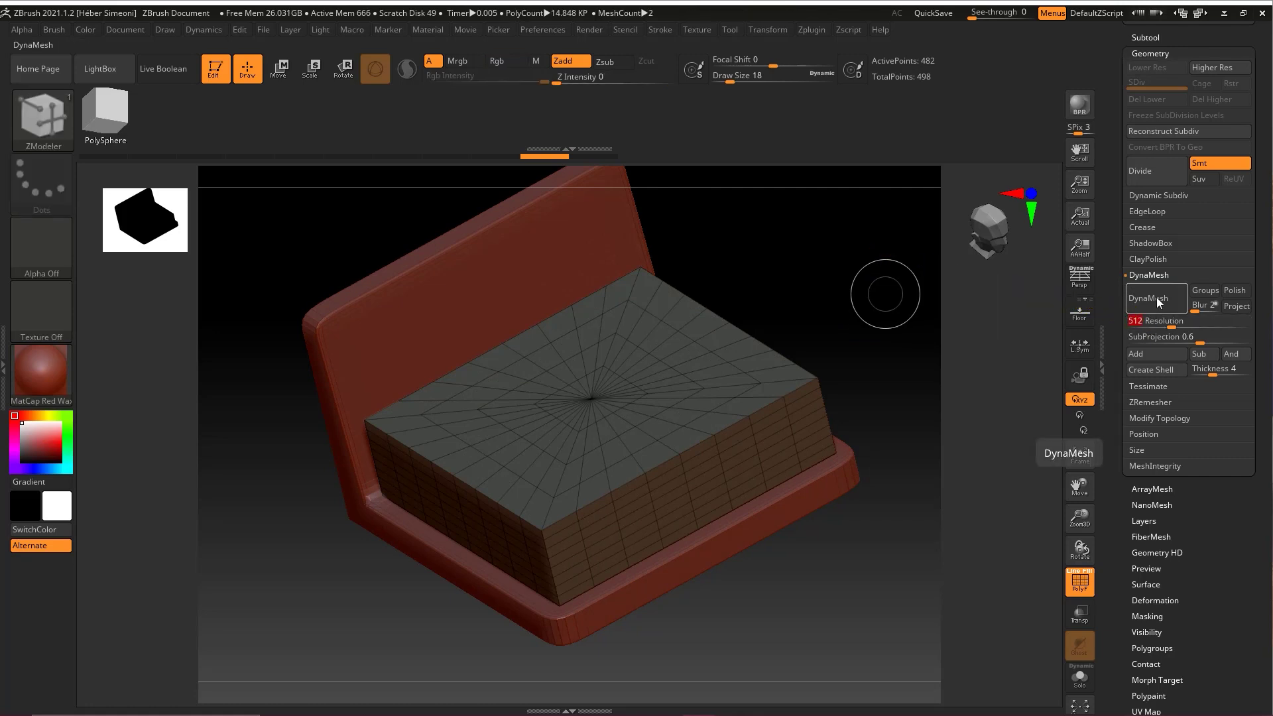
pyautogui.click(1153, 302)
pyautogui.moveTo(878, 363); pyautogui.dragTo(827, 356)
pyautogui.hotkey('shift', 'f')
pyautogui.hotkey('ctrl', 'shift')
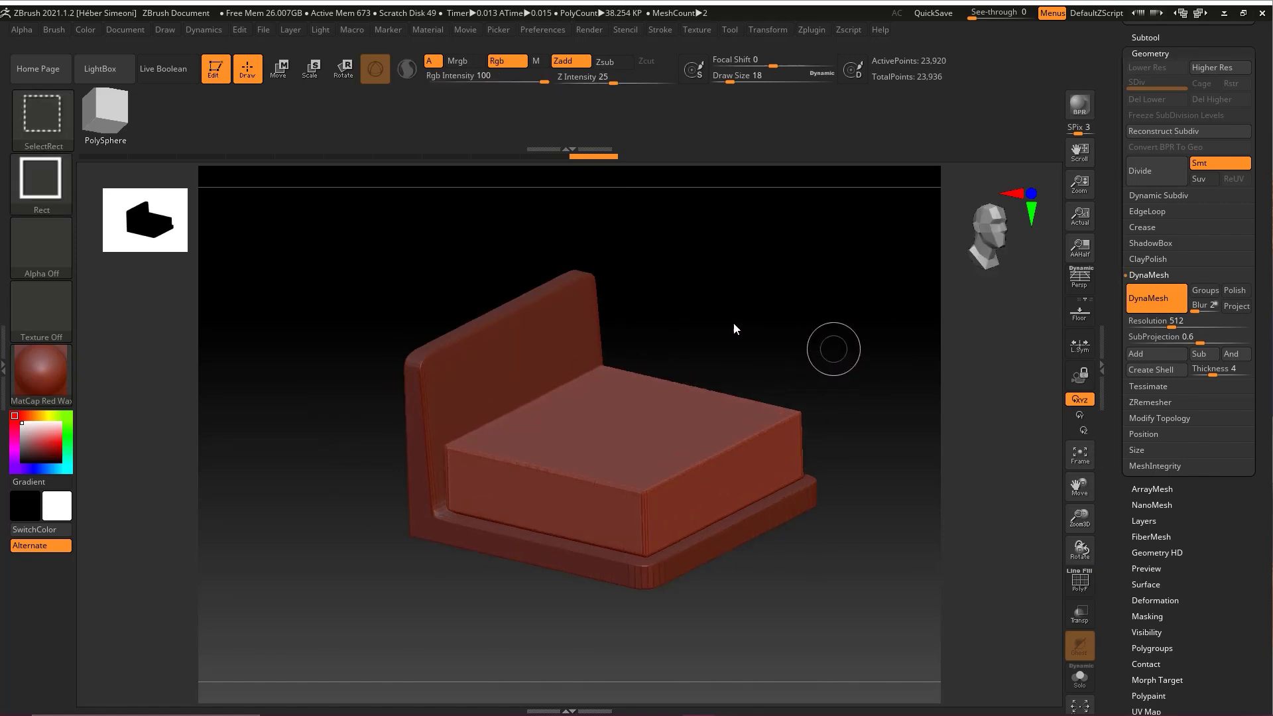
# Dock the Dynamics palette in the side tray so its simulation settings stay open
pyautogui.click(201, 30)
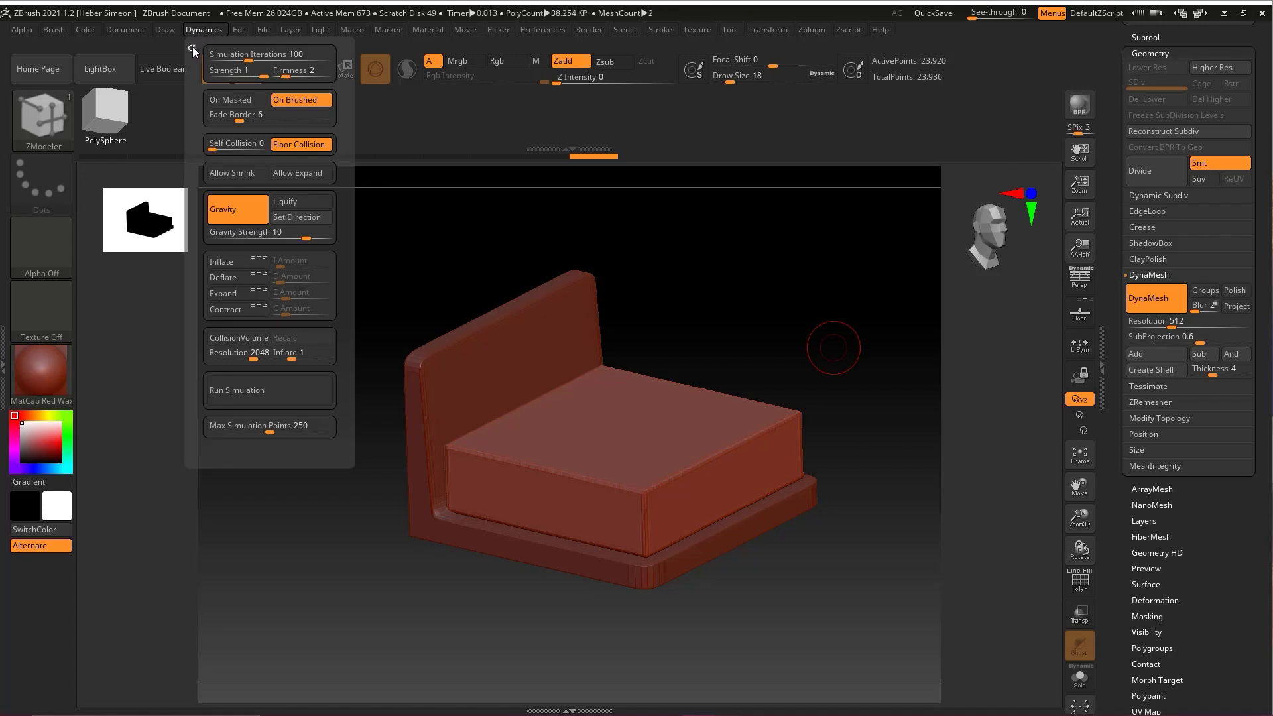
pyautogui.click(192, 49)
pyautogui.moveTo(507, 344)
pyautogui.keyDown('ctrl'); pyautogui.keyDown('shift'); pyautogui.mouseDown()
pyautogui.moveTo(94, 201)
pyautogui.moveTo(121, 204)
pyautogui.moveTo(286, 54)
pyautogui.moveTo(377, 34)
pyautogui.mouseUp(); pyautogui.keyUp('shift'); pyautogui.keyUp('ctrl')
pyautogui.click(362, 32)
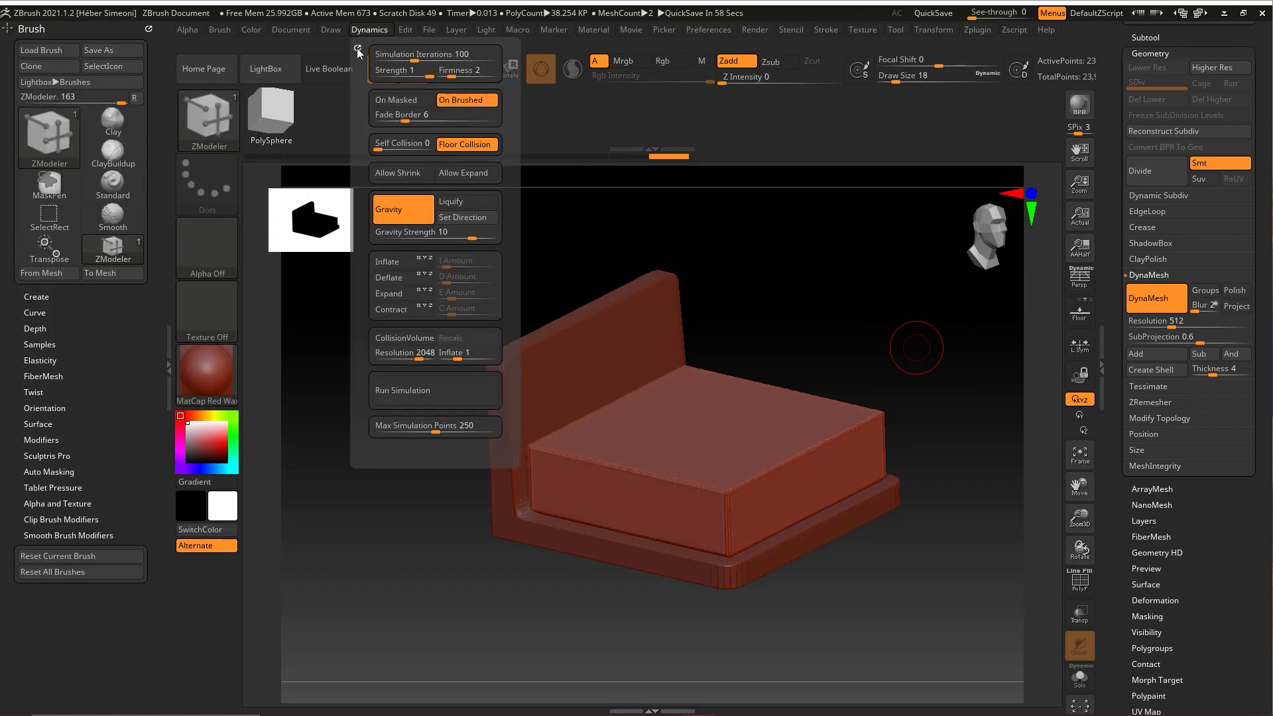
pyautogui.moveTo(666, 226); pyautogui.dragTo(648, 237)
# Disable On Brushed, Floor Collision and Gravity in the Dynamics settings and enable Inflate
pyautogui.moveTo(421, 271)
pyautogui.keyDown('ctrl'); pyautogui.keyDown('shift'); pyautogui.mouseDown()
pyautogui.moveTo(113, 105)
pyautogui.moveTo(85, 170)
pyautogui.moveTo(142, 341)
pyautogui.moveTo(109, 341)
pyautogui.moveTo(121, 104)
pyautogui.moveTo(179, 136)
pyautogui.mouseUp(); pyautogui.keyUp('shift'); pyautogui.keyUp('ctrl')
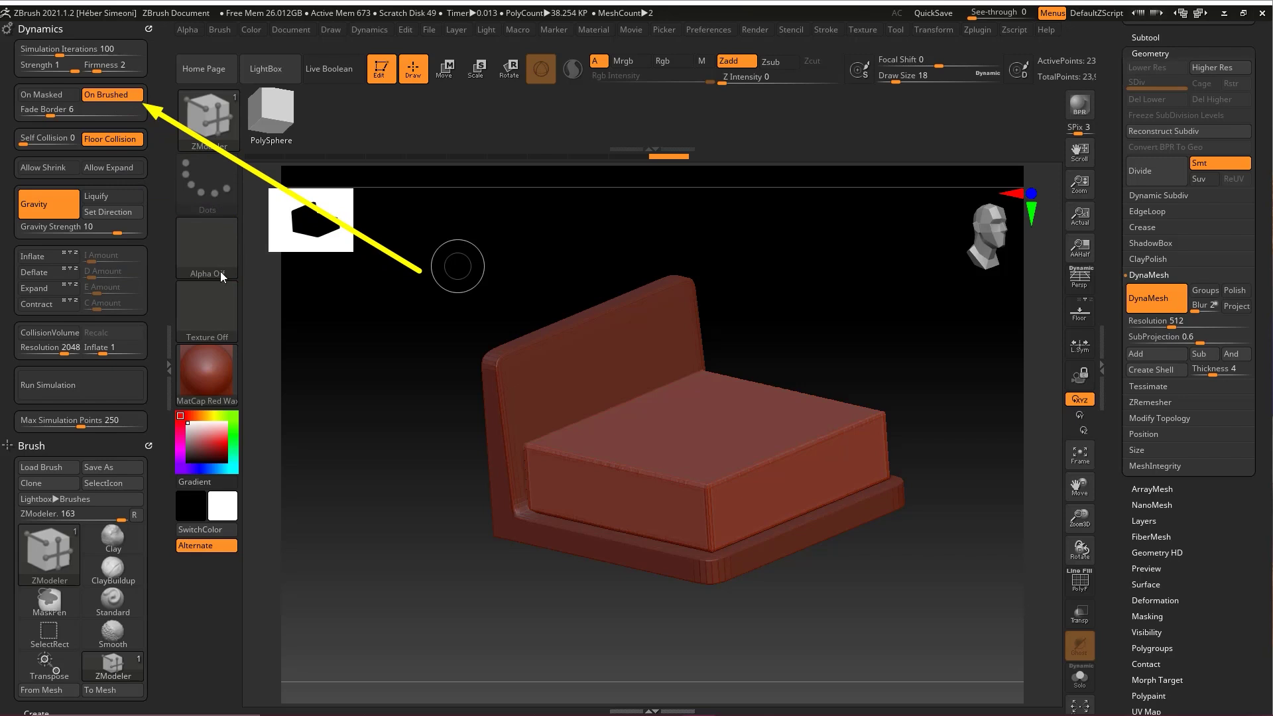
pyautogui.keyDown('ctrl'); pyautogui.keyDown('shift'); pyautogui.moveTo(256, 290); pyautogui.dragTo(142, 147); pyautogui.keyUp('shift'); pyautogui.keyUp('ctrl')
pyautogui.moveTo(224, 385)
pyautogui.keyDown('ctrl'); pyautogui.keyDown('shift'); pyautogui.mouseDown()
pyautogui.moveTo(79, 208)
pyautogui.moveTo(83, 219)
pyautogui.mouseUp(); pyautogui.keyUp('shift'); pyautogui.keyUp('ctrl')
pyautogui.click(114, 97)
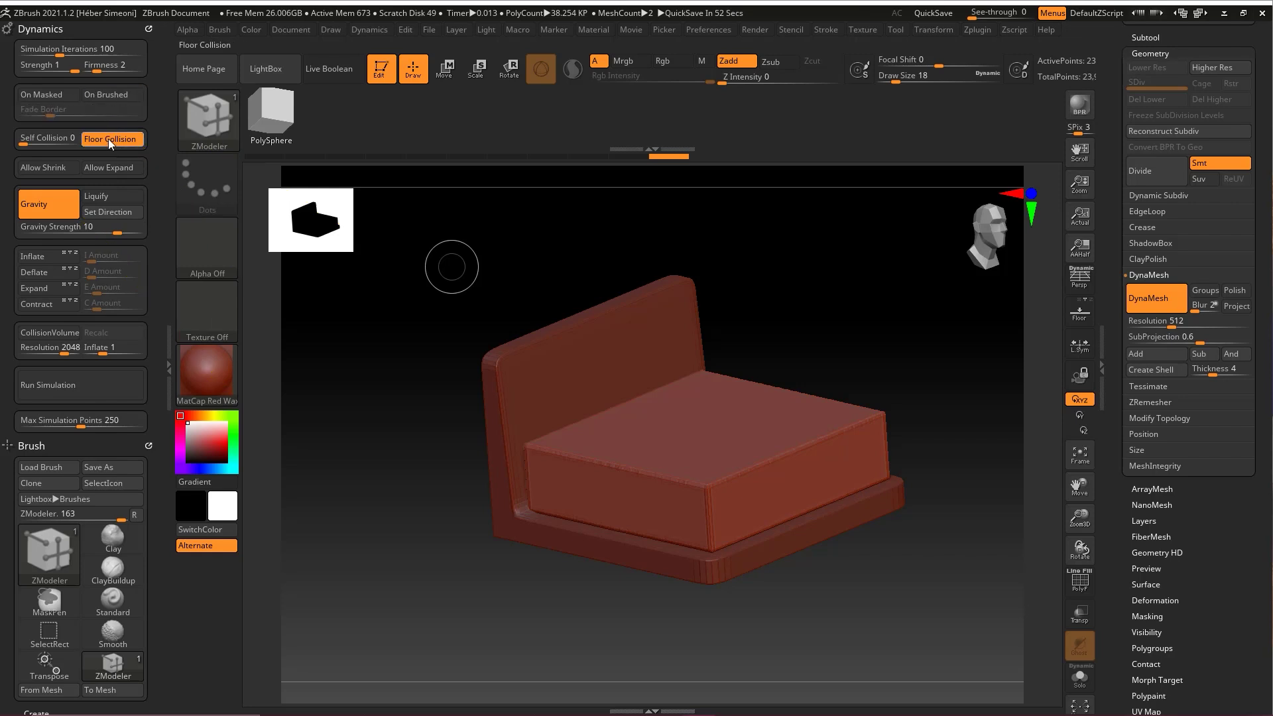
pyautogui.keyDown('ctrl'); pyautogui.keyDown('shift'); pyautogui.moveTo(309, 179); pyautogui.dragTo(41, 253); pyautogui.keyUp('shift'); pyautogui.keyUp('ctrl')
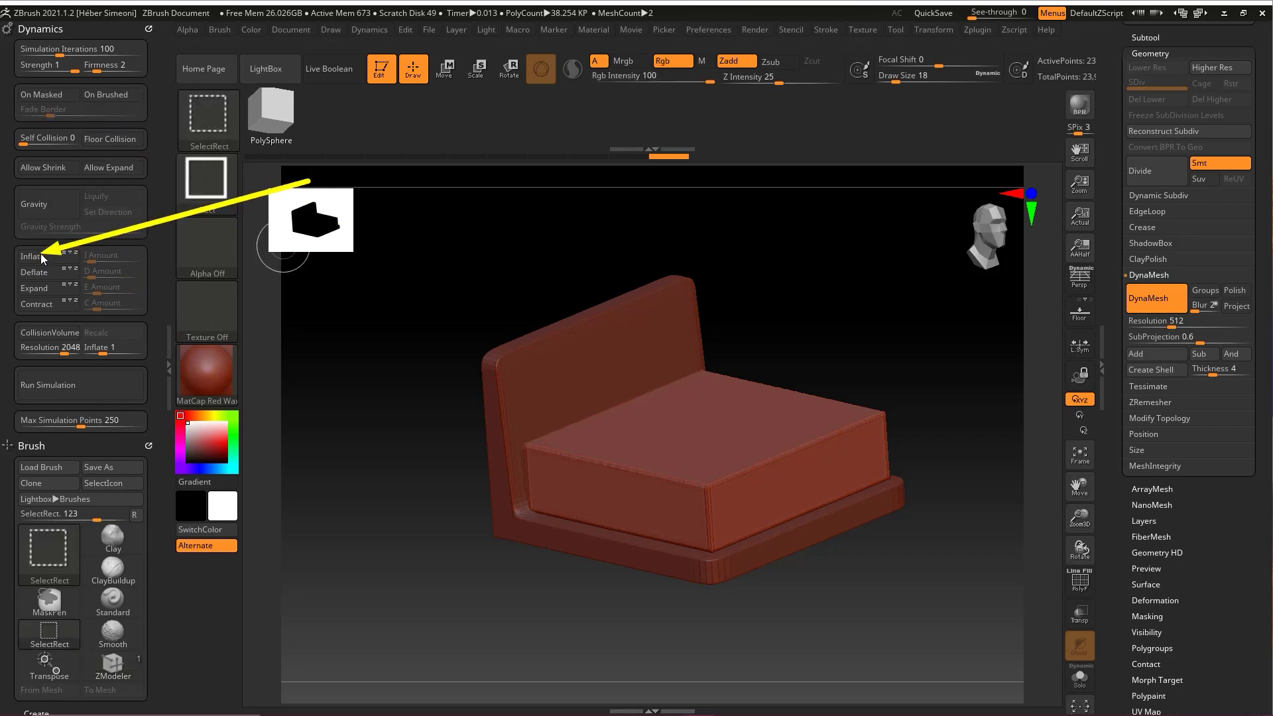
pyautogui.click(42, 260)
pyautogui.hotkey('ctrl', 'shift')
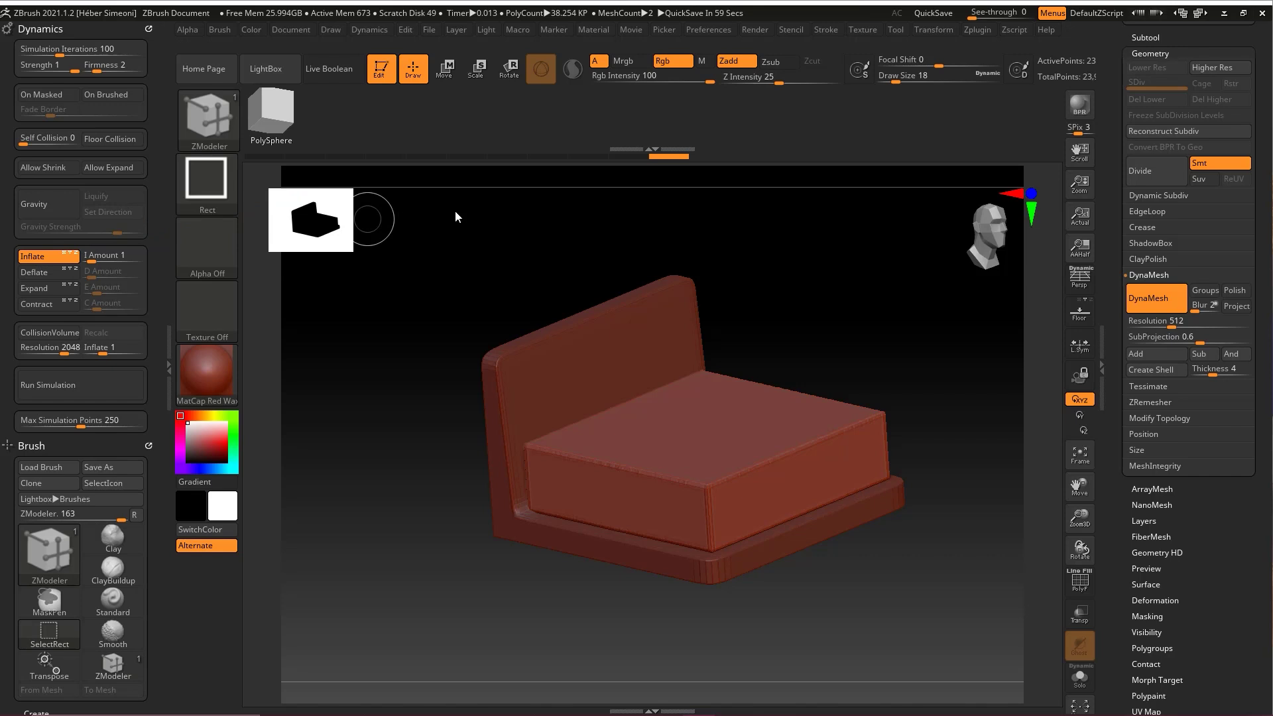
# Run the Inflate simulation on the cushion block, stop it at a slight puff and inspect the shape
pyautogui.moveTo(377, 99)
pyautogui.keyDown('ctrl'); pyautogui.keyDown('shift'); pyautogui.mouseDown()
pyautogui.moveTo(363, 29)
pyautogui.moveTo(325, 48)
pyautogui.moveTo(29, 25)
pyautogui.moveTo(57, 24)
pyautogui.mouseUp(); pyautogui.keyUp('shift'); pyautogui.keyUp('ctrl')
pyautogui.press('Escape')
pyautogui.moveTo(243, 208)
pyautogui.keyDown('ctrl'); pyautogui.keyDown('shift'); pyautogui.mouseDown()
pyautogui.moveTo(33, 249)
pyautogui.moveTo(60, 380)
pyautogui.moveTo(74, 380)
pyautogui.moveTo(111, 306)
pyautogui.moveTo(100, 229)
pyautogui.moveTo(94, 240)
pyautogui.moveTo(84, 229)
pyautogui.moveTo(78, 256)
pyautogui.moveTo(605, 409)
pyautogui.moveTo(662, 443)
pyautogui.moveTo(115, 359)
pyautogui.moveTo(63, 383)
pyautogui.moveTo(74, 396)
pyautogui.moveTo(66, 388)
pyautogui.moveTo(82, 385)
pyautogui.moveTo(71, 385)
pyautogui.mouseUp(); pyautogui.keyUp('shift'); pyautogui.keyUp('ctrl')
pyautogui.click(76, 384)
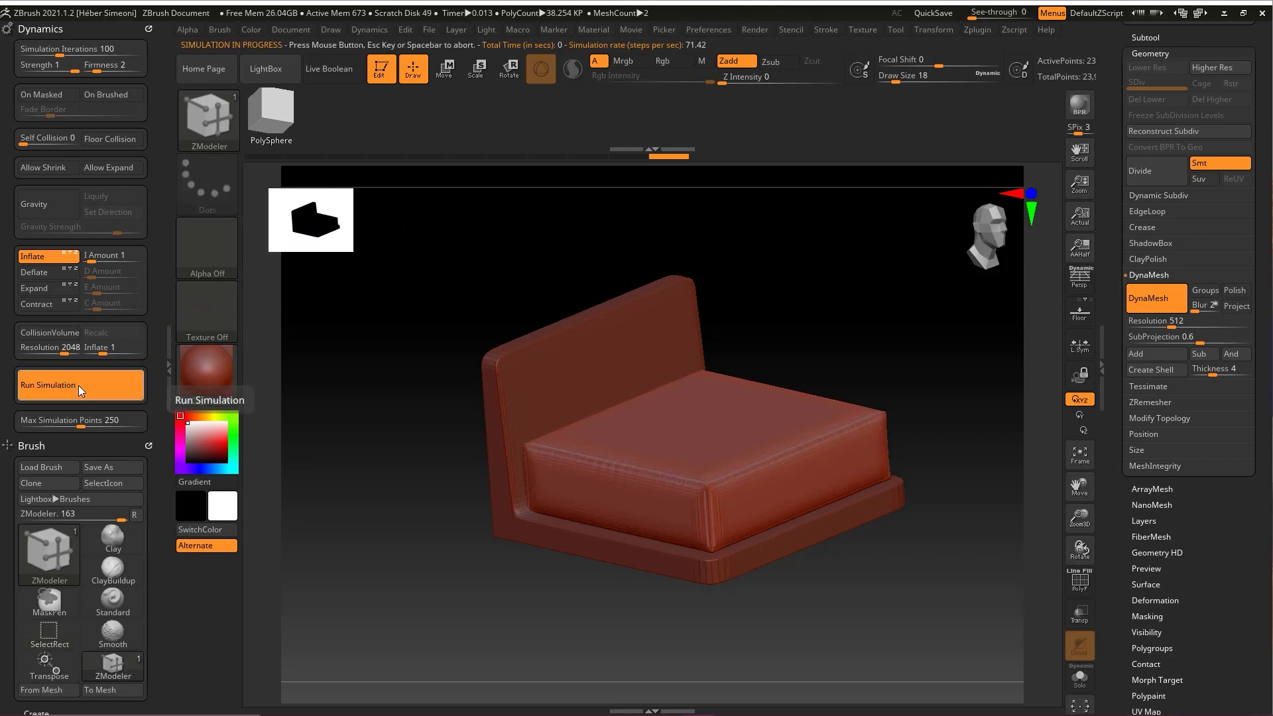
pyautogui.moveTo(818, 324)
pyautogui.mouseDown()
pyautogui.moveTo(883, 322)
pyautogui.moveTo(851, 325)
pyautogui.moveTo(843, 309)
pyautogui.mouseUp()
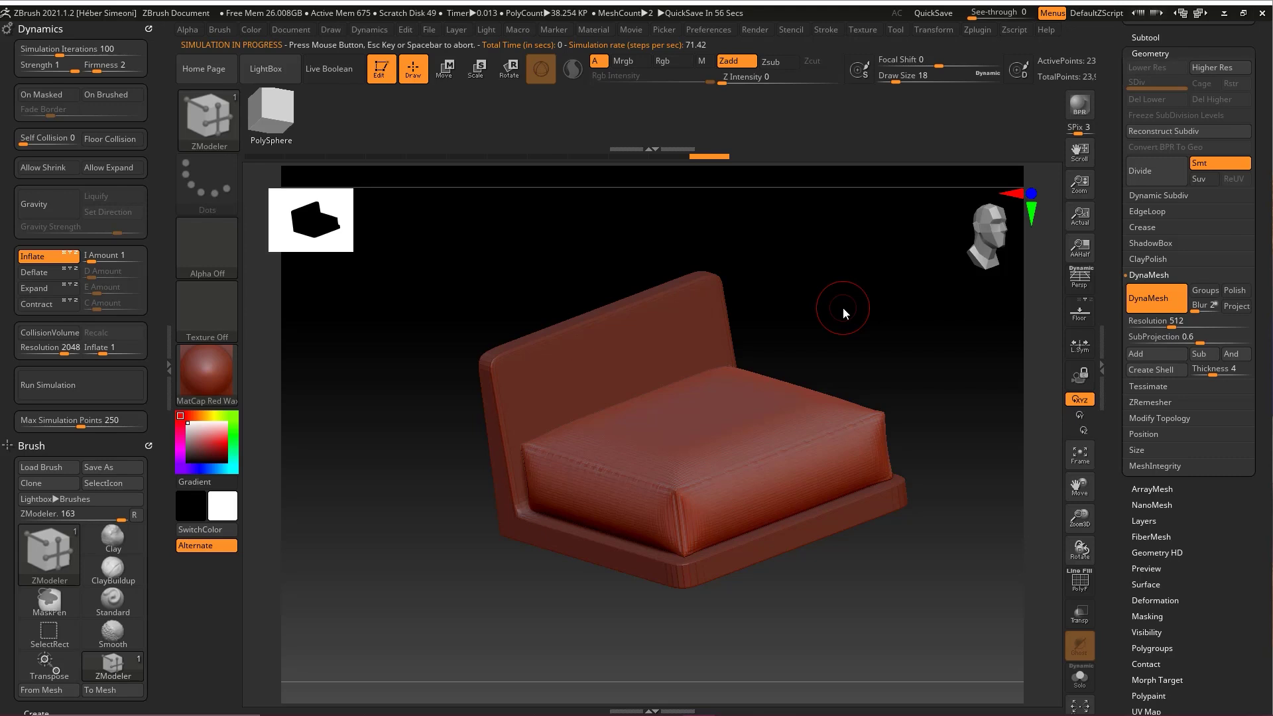
pyautogui.moveTo(929, 292); pyautogui.dragTo(489, 326)
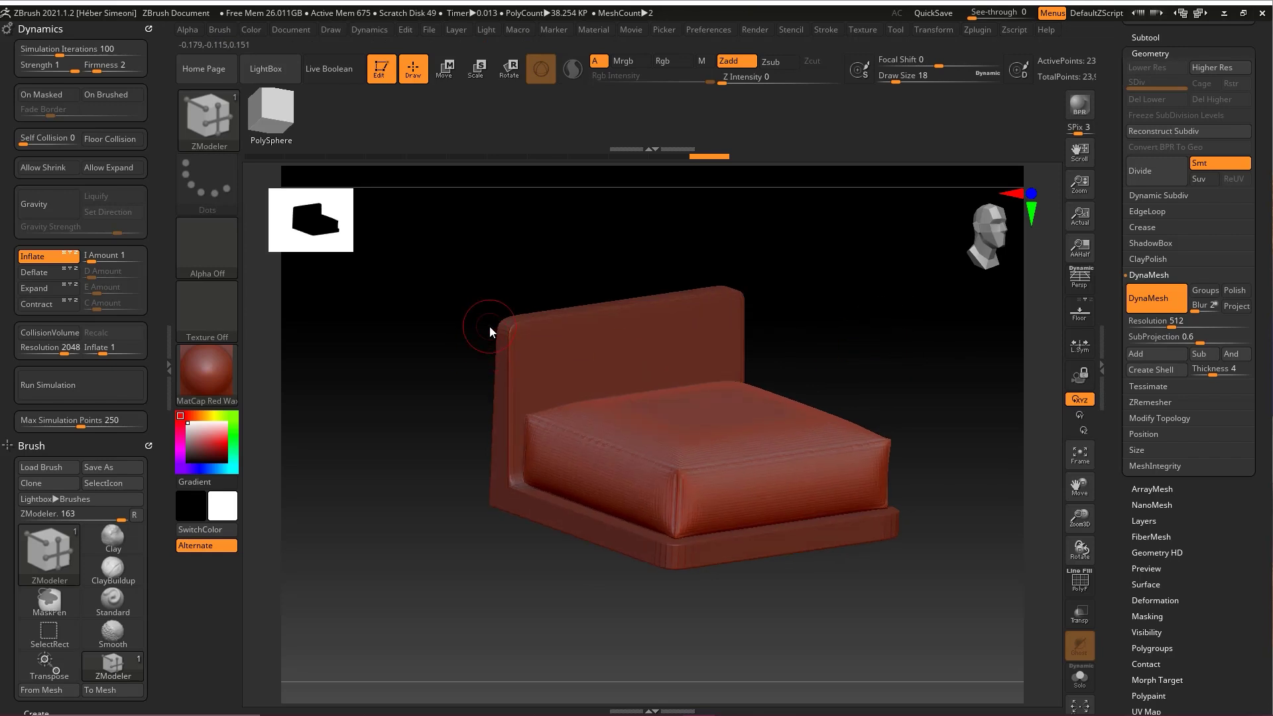
# Run the simulation again for a fuller cushion, and undo the simulations back to the flat-sided block
pyautogui.hotkey('ctrl', 'shift')
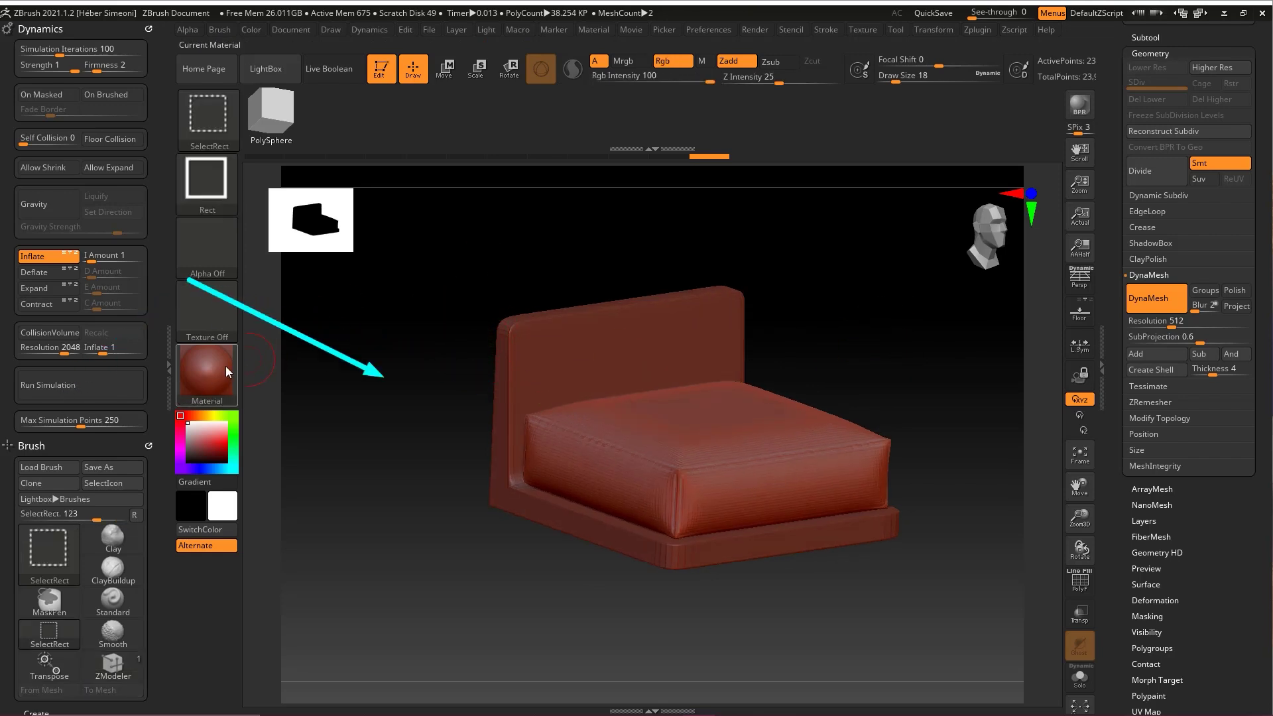
pyautogui.click(74, 384)
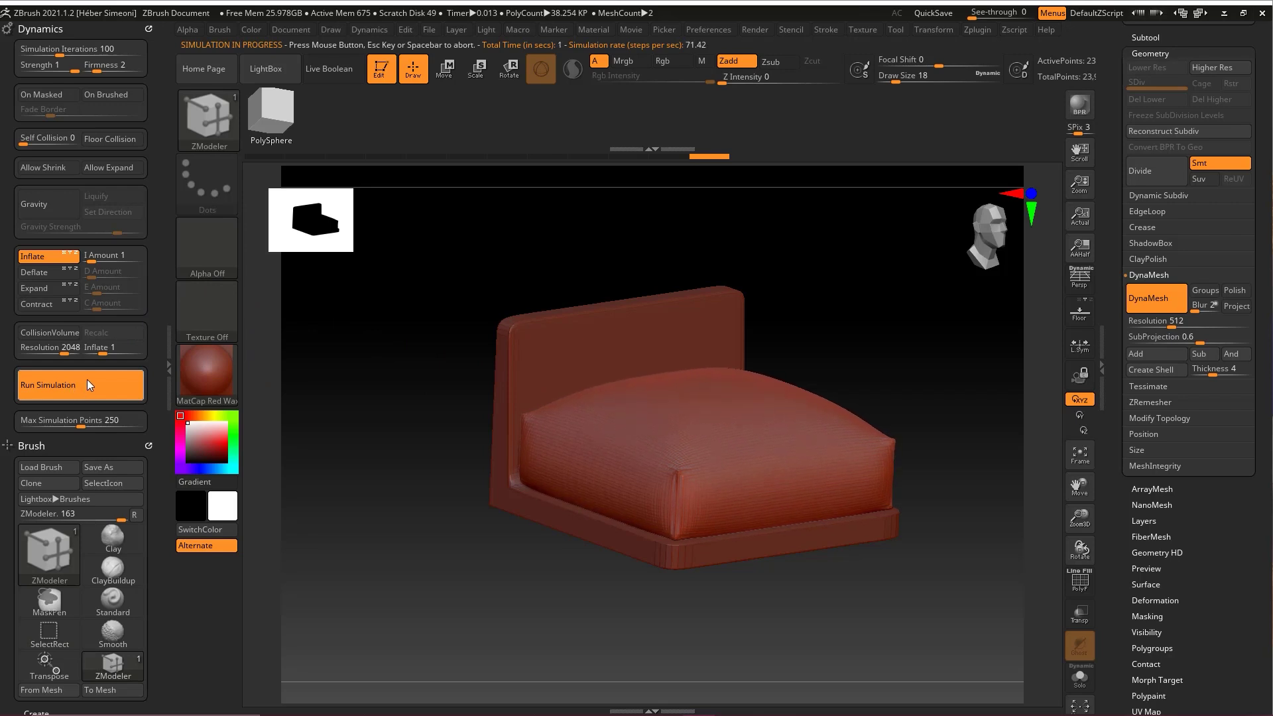
pyautogui.moveTo(853, 313); pyautogui.dragTo(665, 330)
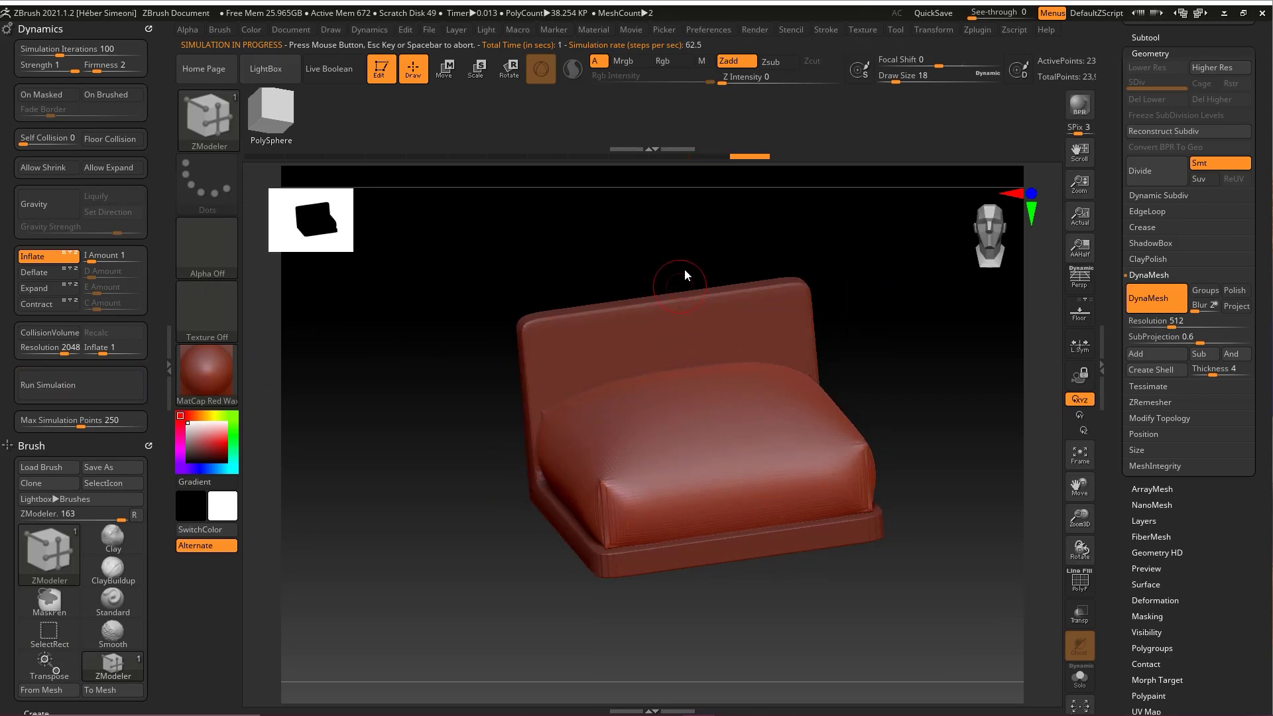
pyautogui.moveTo(686, 281); pyautogui.dragTo(735, 278)
pyautogui.hotkey('ctrl', 'z')
pyautogui.hotkey('ctrl', 'z')
pyautogui.hotkey('ctrl', 'z')
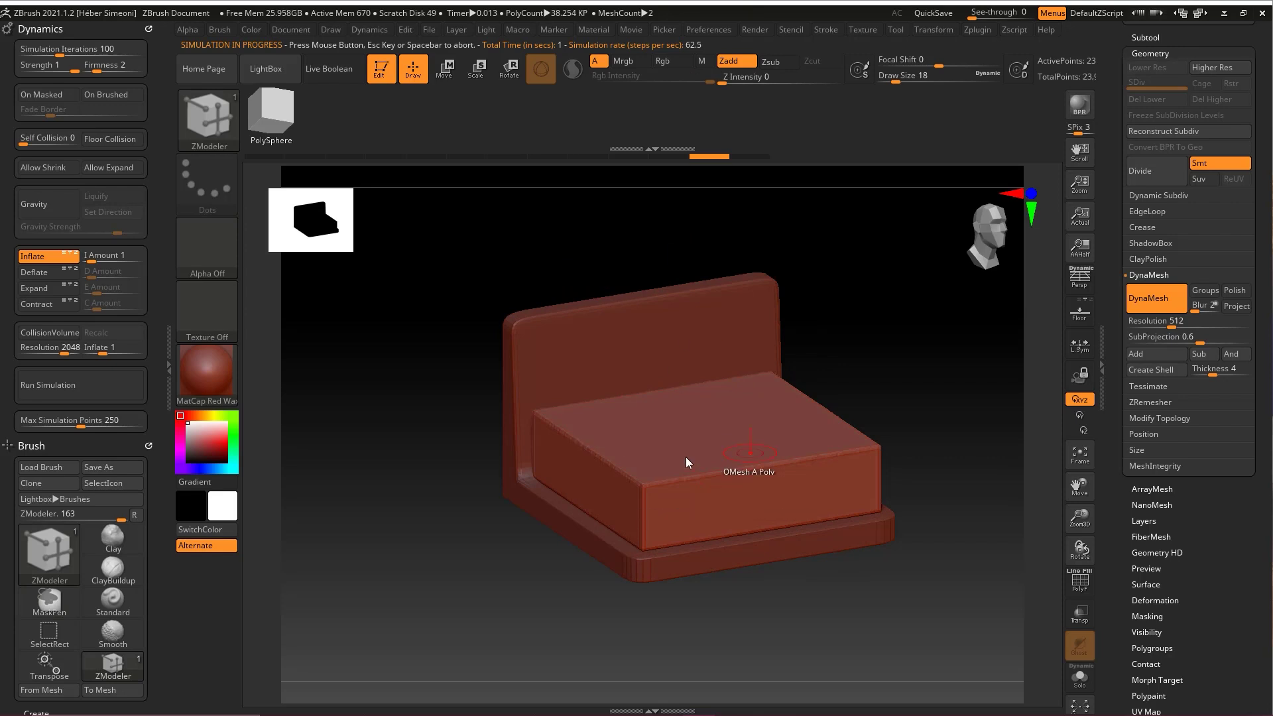
# Run the Inflate simulation on the flat-sided block to form a moderately puffed cushion and inspect it from several angles
pyautogui.click(76, 389)
pyautogui.moveTo(951, 331)
pyautogui.mouseDown()
pyautogui.moveTo(882, 342)
pyautogui.moveTo(1036, 377)
pyautogui.moveTo(848, 334)
pyautogui.moveTo(924, 379)
pyautogui.moveTo(832, 414)
pyautogui.moveTo(772, 362)
pyautogui.mouseUp()
pyautogui.moveTo(817, 288)
pyautogui.mouseDown()
pyautogui.moveTo(719, 455)
pyautogui.moveTo(702, 470)
pyautogui.moveTo(689, 449)
pyautogui.moveTo(662, 487)
pyautogui.moveTo(517, 338)
pyautogui.moveTo(614, 326)
pyautogui.moveTo(733, 419)
pyautogui.moveTo(630, 459)
pyautogui.moveTo(323, 346)
pyautogui.moveTo(631, 372)
pyautogui.moveTo(635, 336)
pyautogui.moveTo(563, 322)
pyautogui.moveTo(615, 431)
pyautogui.moveTo(598, 435)
pyautogui.mouseUp()
pyautogui.moveTo(670, 492)
pyautogui.mouseDown()
pyautogui.moveTo(507, 437)
pyautogui.moveTo(621, 372)
pyautogui.moveTo(544, 364)
pyautogui.moveTo(301, 383)
pyautogui.moveTo(218, 372)
pyautogui.mouseUp()
# Apply the ToyPlastic material to the chair and its cushion
pyautogui.click(204, 375)
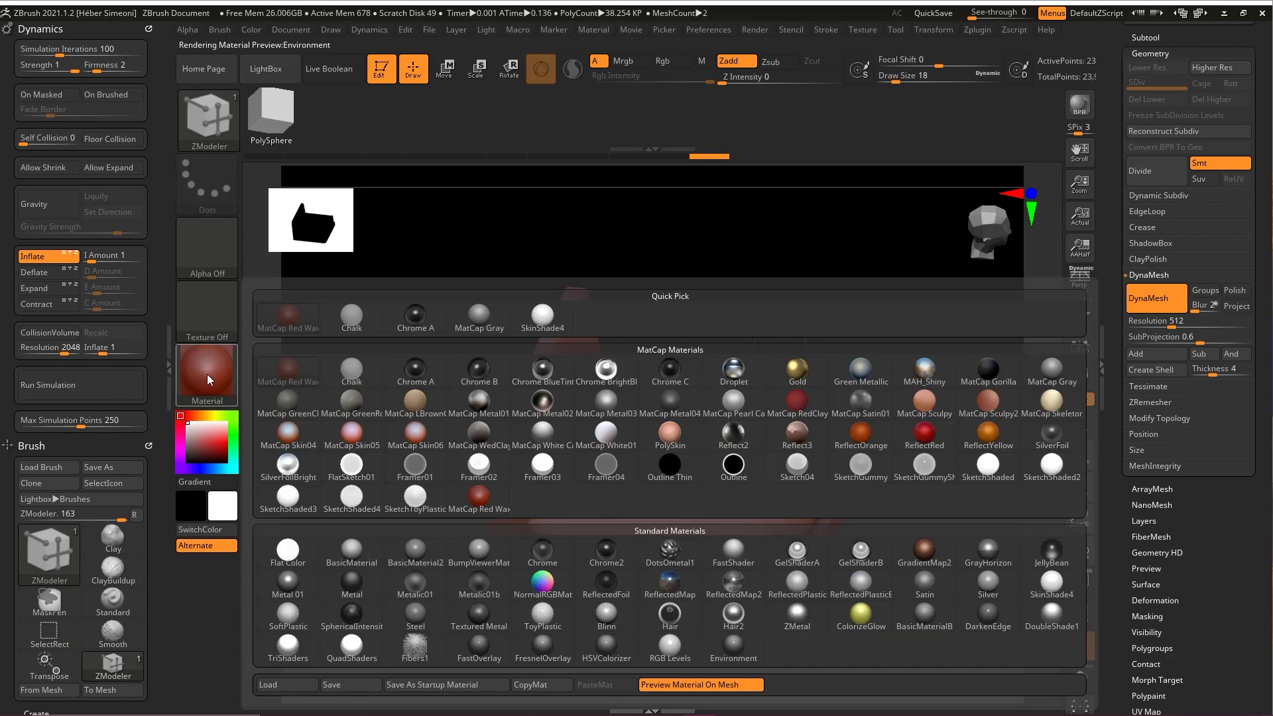
pyautogui.click(540, 617)
pyautogui.moveTo(830, 335); pyautogui.dragTo(847, 368)
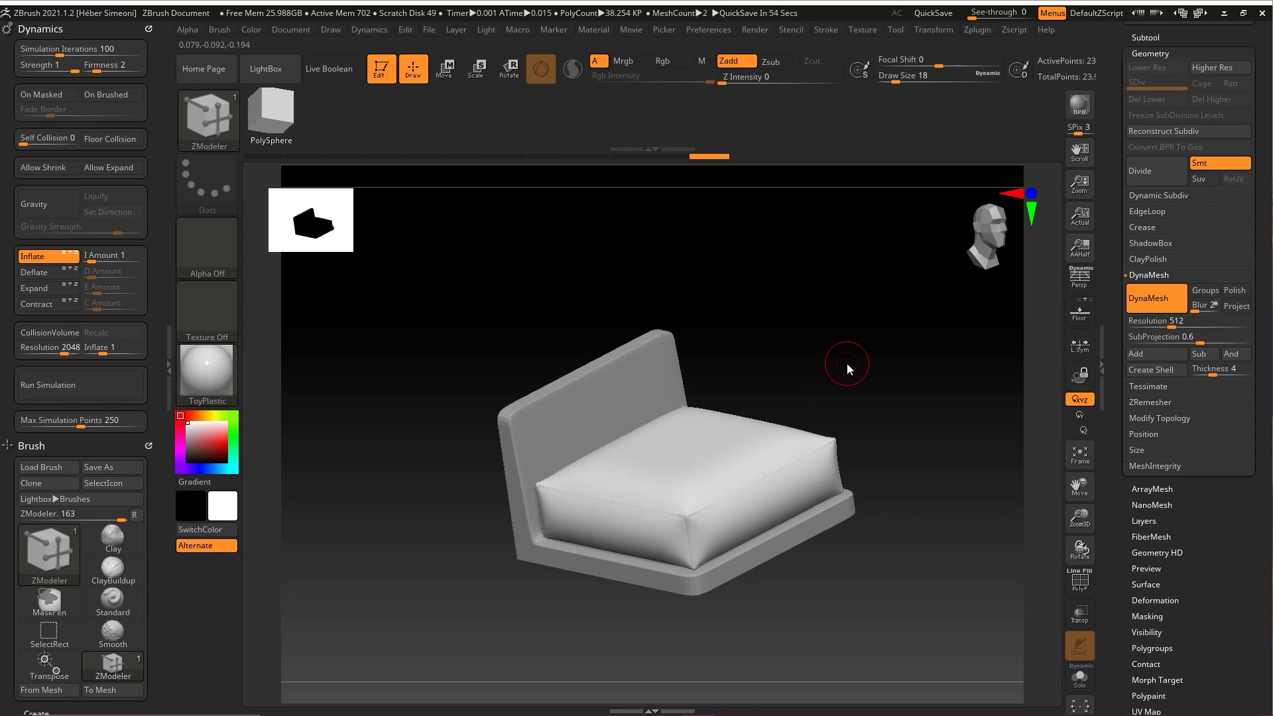
# Duplicate the seat cushion subtool PM3D_Cube3D1
pyautogui.moveTo(881, 363); pyautogui.dragTo(981, 364)
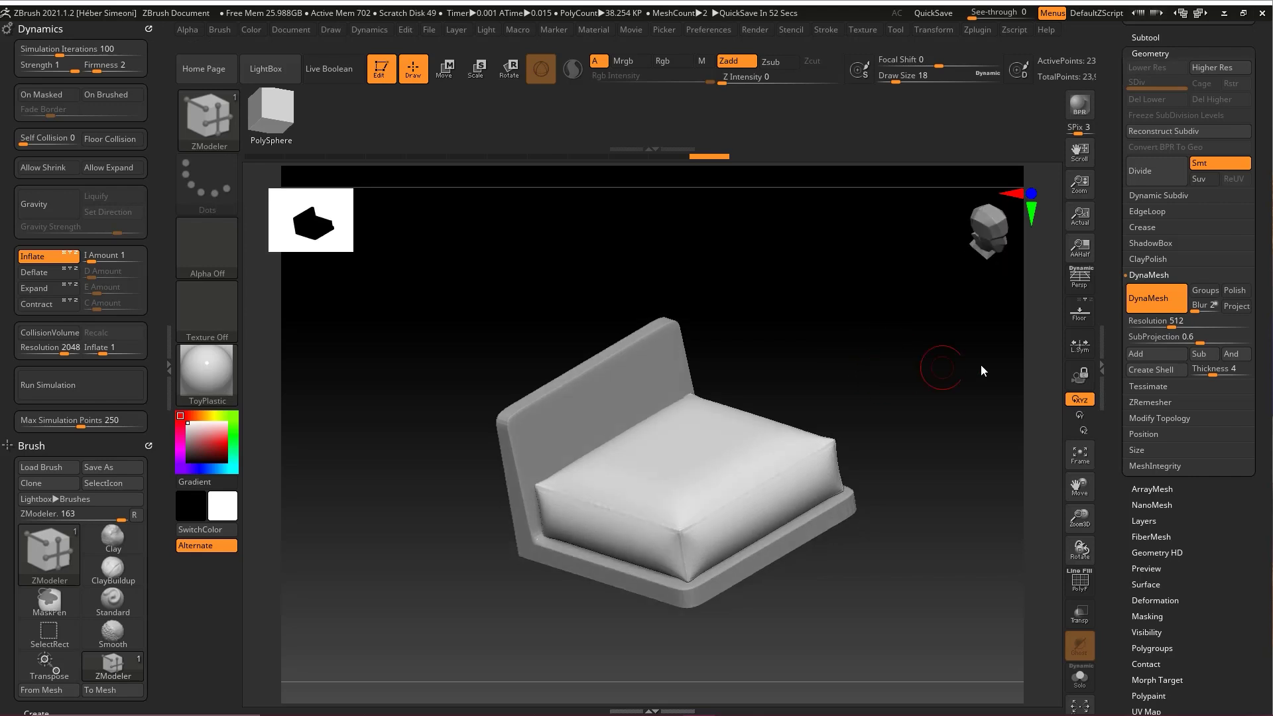
pyautogui.moveTo(889, 442)
pyautogui.mouseDown()
pyautogui.moveTo(1142, 72)
pyautogui.moveTo(1142, 41)
pyautogui.mouseUp()
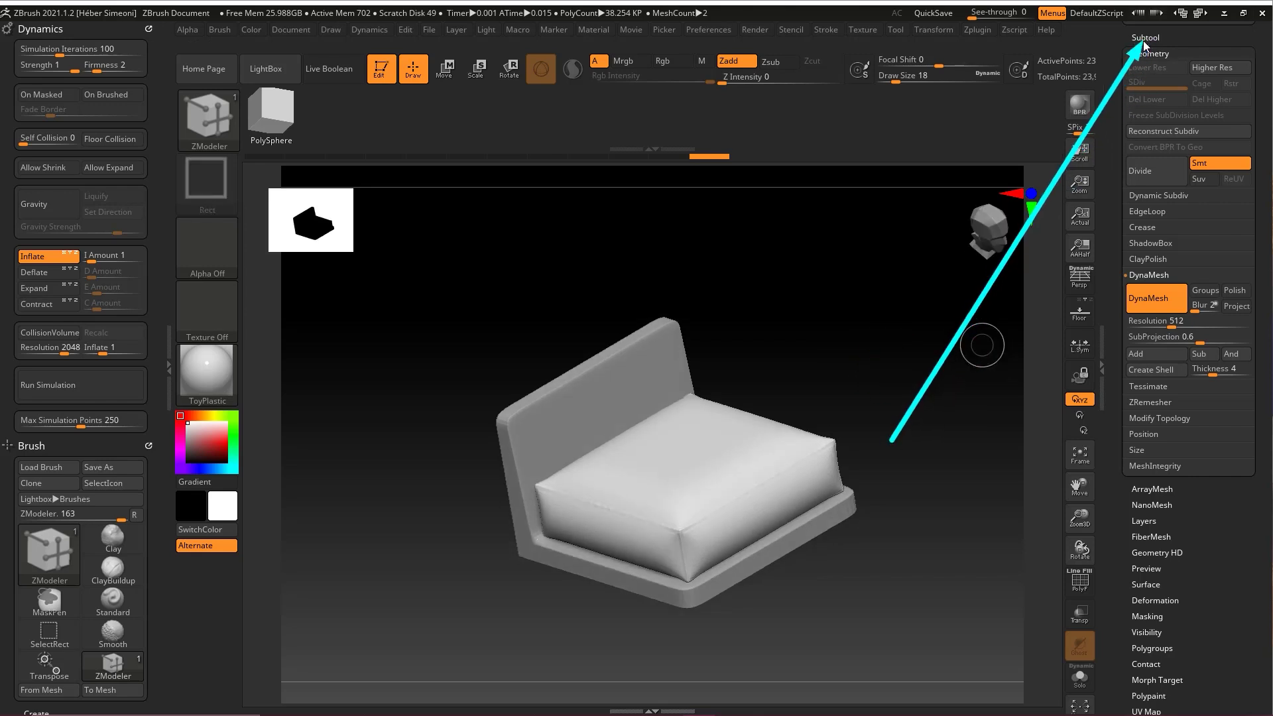
pyautogui.click(1146, 39)
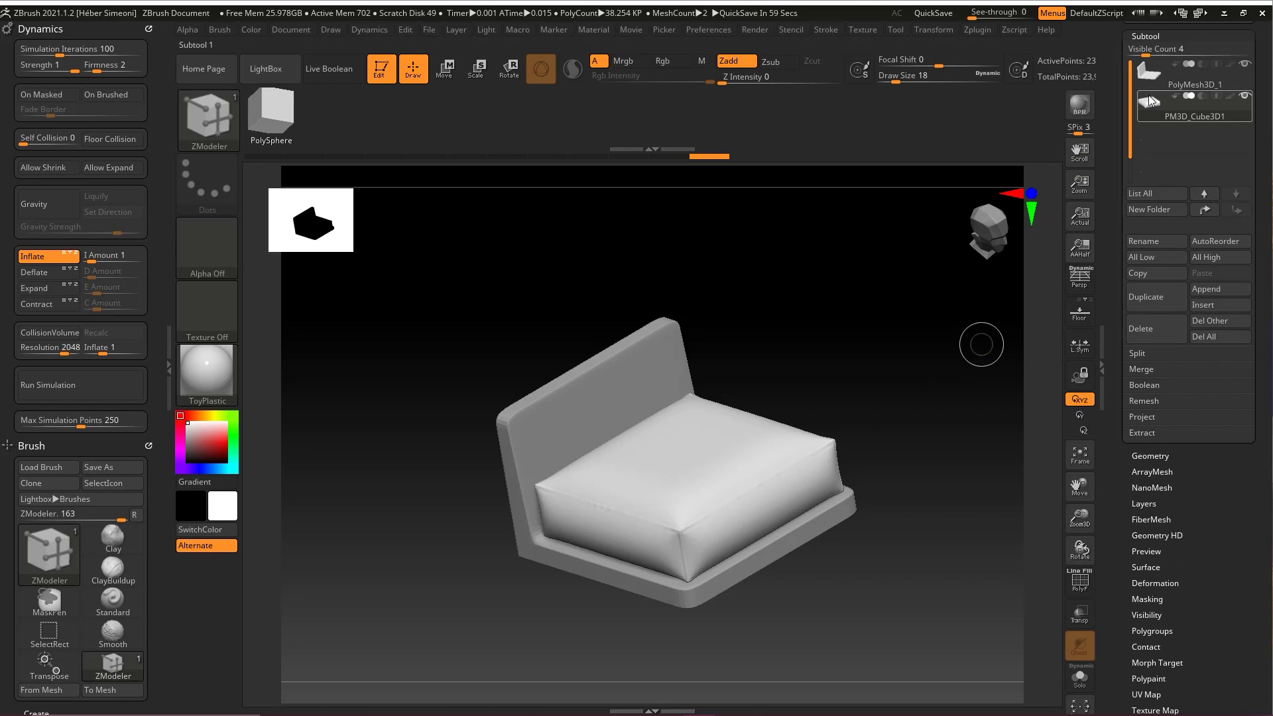
pyautogui.click(1151, 100)
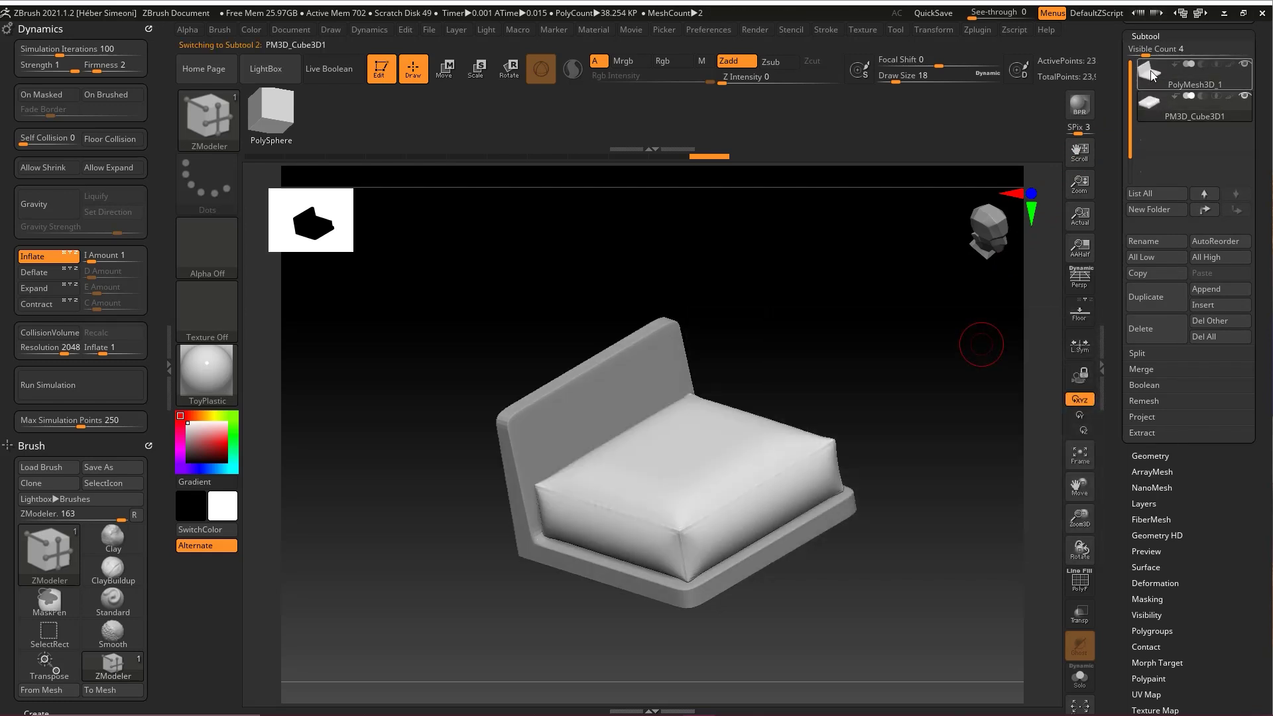
pyautogui.click(1152, 106)
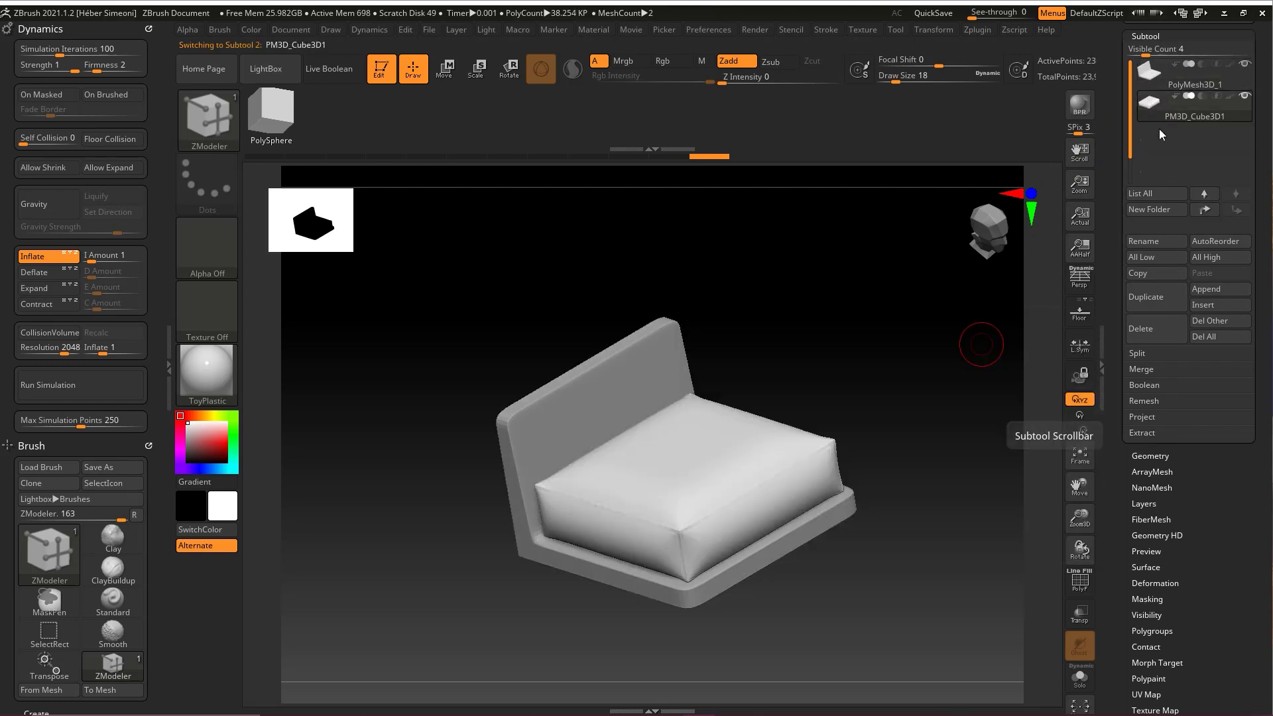
pyautogui.moveTo(1056, 283)
pyautogui.keyDown('ctrl'); pyautogui.keyDown('shift'); pyautogui.mouseDown()
pyautogui.moveTo(1150, 112)
pyautogui.moveTo(1140, 111)
pyautogui.mouseUp(); pyautogui.keyUp('shift'); pyautogui.keyUp('ctrl')
pyautogui.keyDown('ctrl'); pyautogui.keyDown('shift'); pyautogui.moveTo(803, 204); pyautogui.dragTo(746, 338); pyautogui.keyUp('shift'); pyautogui.keyUp('ctrl')
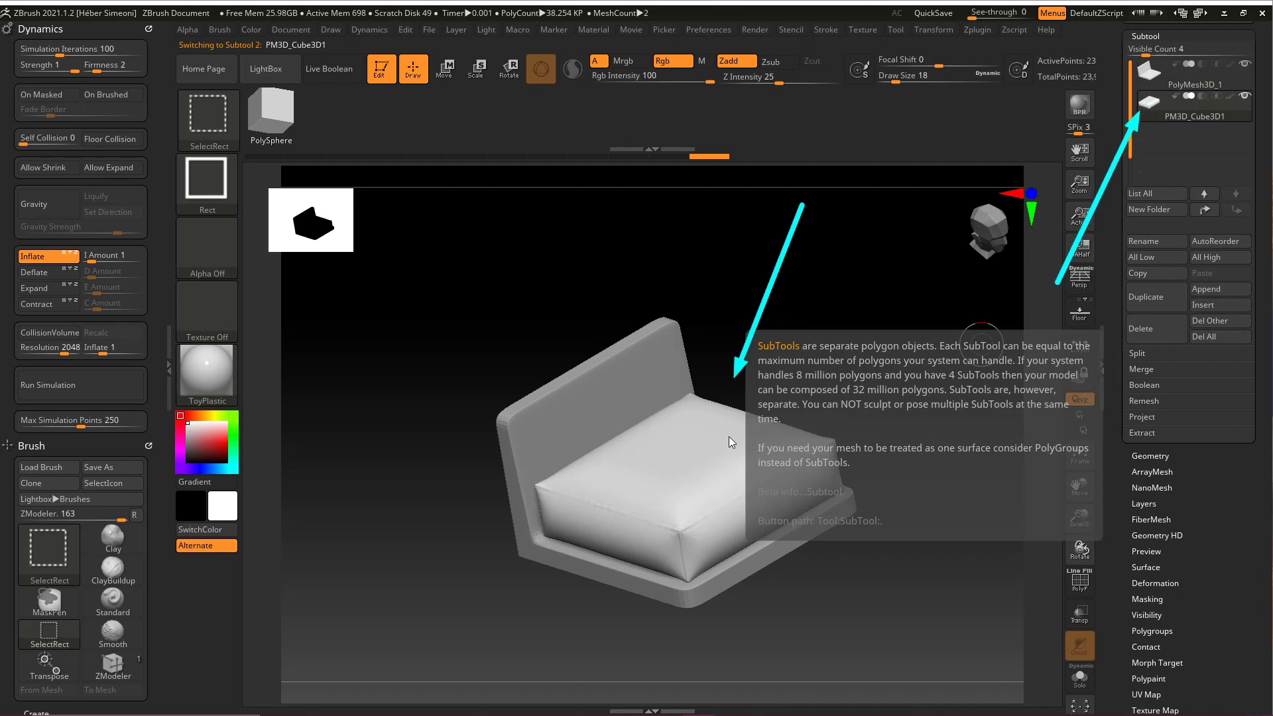
pyautogui.moveTo(959, 316)
pyautogui.keyDown('ctrl'); pyautogui.keyDown('shift'); pyautogui.mouseDown()
pyautogui.moveTo(1019, 224)
pyautogui.moveTo(1148, 106)
pyautogui.moveTo(1151, 300)
pyautogui.mouseUp(); pyautogui.keyUp('shift'); pyautogui.keyUp('ctrl')
pyautogui.click(1150, 300)
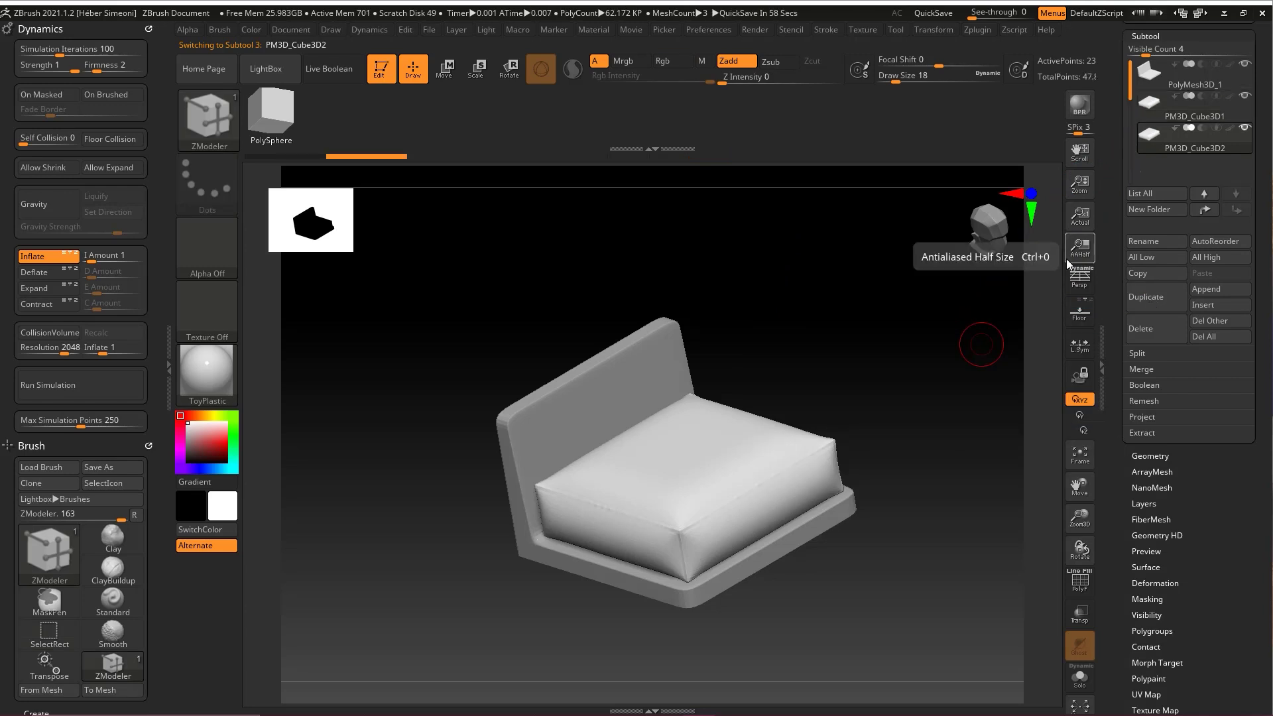
pyautogui.hotkey('ctrl', 'shift')
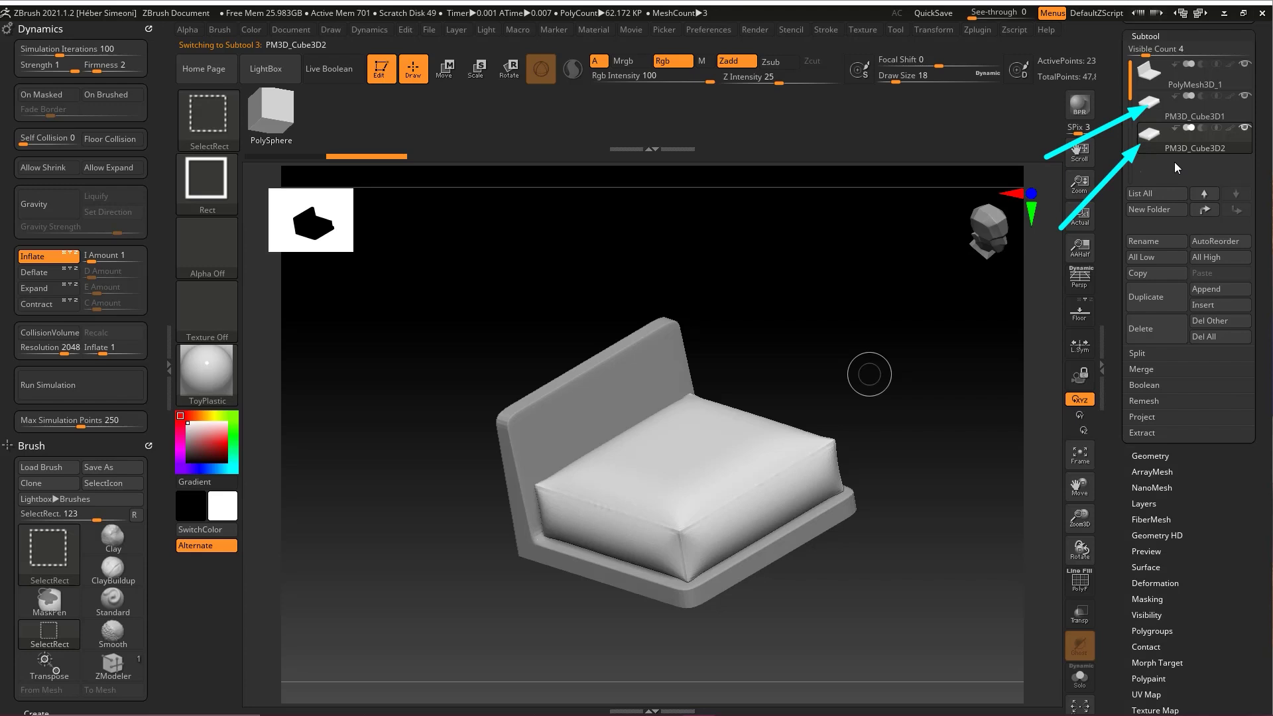
# Rotate the duplicated cushion upright and place it on the seat cushion, leaning slightly back against the backrest
pyautogui.click(1150, 106)
pyautogui.click(1150, 136)
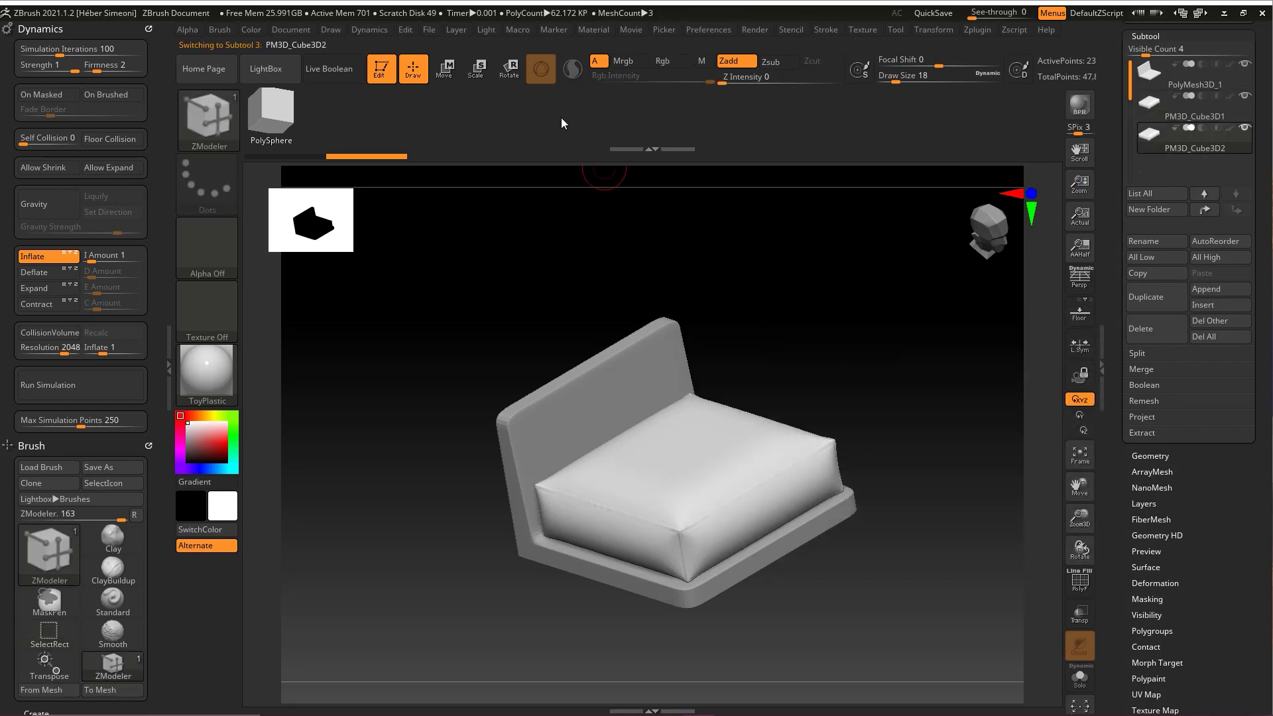
pyautogui.click(448, 74)
pyautogui.keyDown('shift'); pyautogui.moveTo(794, 306); pyautogui.dragTo(815, 326); pyautogui.keyUp('shift')
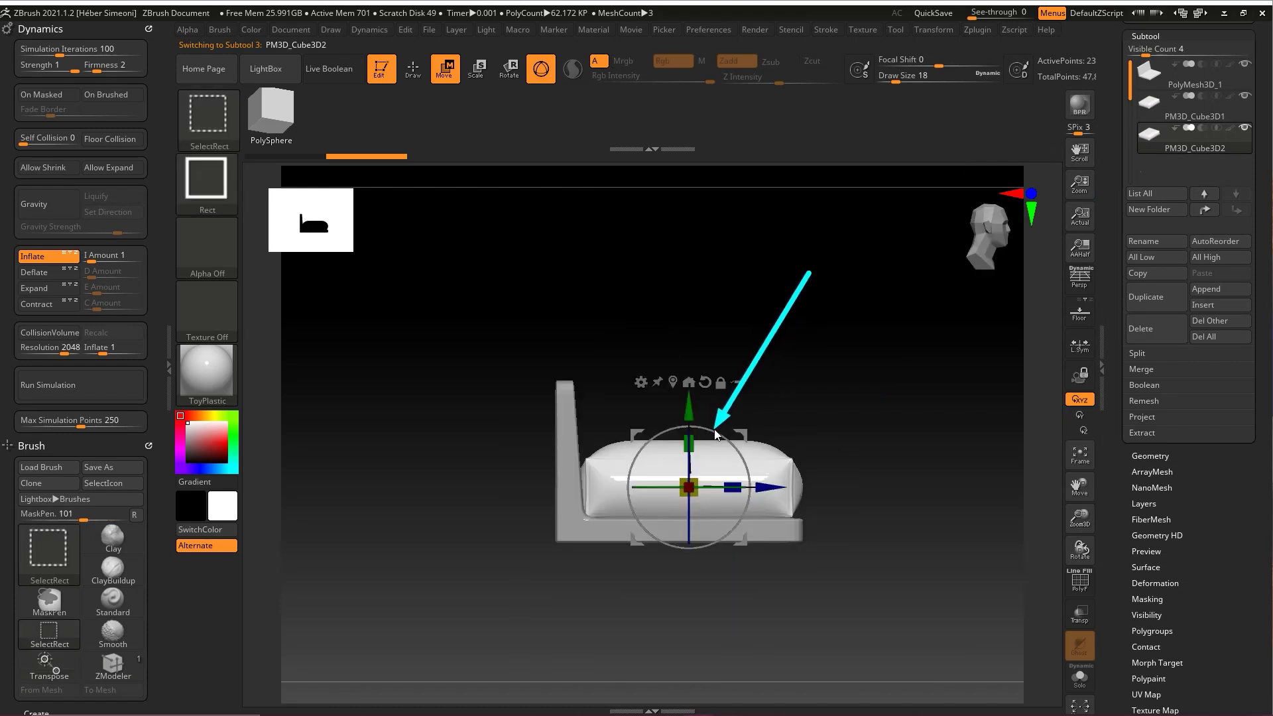
pyautogui.moveTo(722, 443)
pyautogui.mouseDown()
pyautogui.moveTo(686, 419)
pyautogui.moveTo(634, 424)
pyautogui.moveTo(610, 440)
pyautogui.moveTo(616, 455)
pyautogui.mouseUp()
pyautogui.moveTo(826, 301)
pyautogui.keyDown('ctrl'); pyautogui.keyDown('shift'); pyautogui.mouseDown()
pyautogui.moveTo(749, 429)
pyautogui.moveTo(675, 296)
pyautogui.moveTo(612, 319)
pyautogui.moveTo(619, 341)
pyautogui.mouseUp(); pyautogui.keyUp('shift'); pyautogui.keyUp('ctrl')
pyautogui.moveTo(603, 282); pyautogui.dragTo(606, 301)
pyautogui.moveTo(579, 383); pyautogui.dragTo(529, 397)
pyautogui.moveTo(811, 352)
pyautogui.keyDown('shift'); pyautogui.mouseDown()
pyautogui.moveTo(764, 351)
pyautogui.moveTo(803, 383)
pyautogui.moveTo(808, 367)
pyautogui.moveTo(827, 371)
pyautogui.moveTo(728, 384)
pyautogui.moveTo(798, 392)
pyautogui.mouseUp(); pyautogui.keyUp('shift')
pyautogui.press('q')
pyautogui.moveTo(782, 552)
pyautogui.mouseDown()
pyautogui.moveTo(779, 444)
pyautogui.moveTo(637, 489)
pyautogui.moveTo(681, 501)
pyautogui.moveTo(558, 352)
pyautogui.moveTo(602, 385)
pyautogui.mouseUp()
pyautogui.press('Escape')
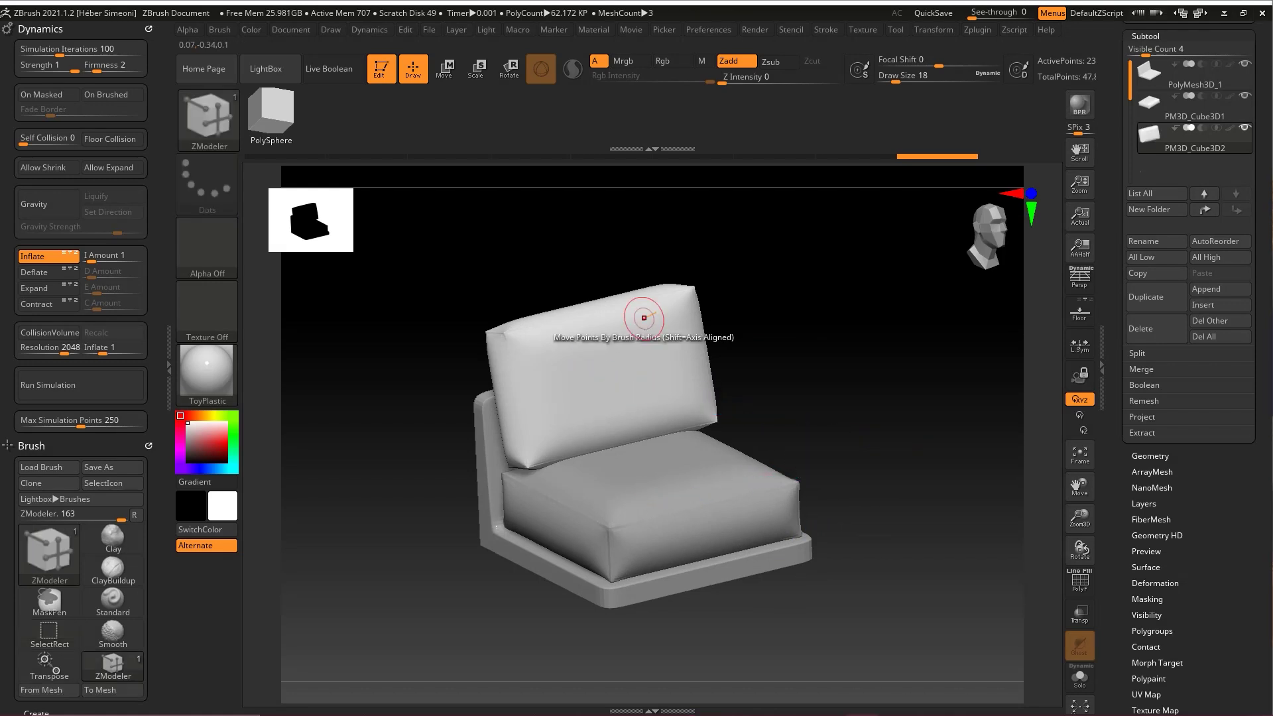
pyautogui.moveTo(948, 315)
pyautogui.keyDown('shift'); pyautogui.mouseDown()
pyautogui.moveTo(816, 359)
pyautogui.moveTo(861, 405)
pyautogui.mouseUp(); pyautogui.keyUp('shift')
# Switch the active subtool from the subtool list between the seat cushion, the chair base and the back cushion
pyautogui.moveTo(818, 301)
pyautogui.keyDown('ctrl'); pyautogui.keyDown('shift'); pyautogui.mouseDown()
pyautogui.moveTo(678, 504)
pyautogui.moveTo(698, 488)
pyautogui.moveTo(681, 474)
pyautogui.moveTo(681, 486)
pyautogui.mouseUp(); pyautogui.keyUp('shift'); pyautogui.keyUp('ctrl')
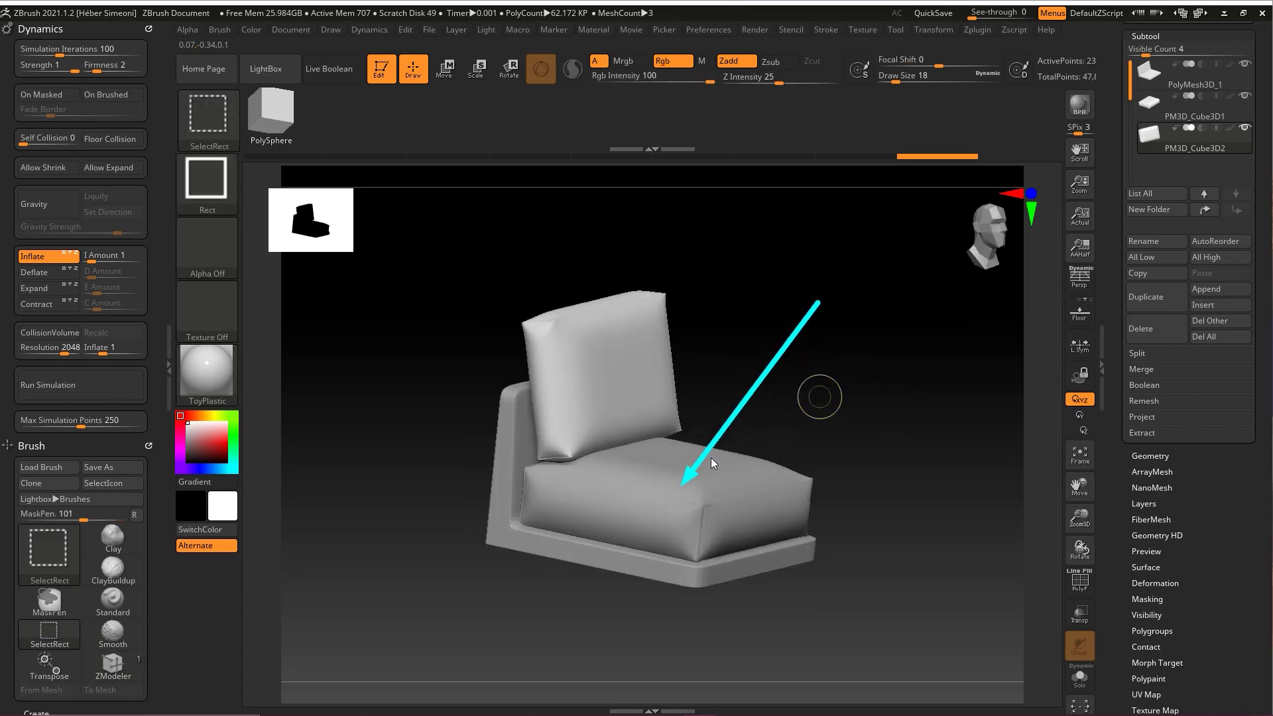
pyautogui.press('Escape')
pyautogui.keyDown('ctrl'); pyautogui.keyDown('shift'); pyautogui.moveTo(928, 431); pyautogui.dragTo(1157, 108); pyautogui.keyUp('shift'); pyautogui.keyUp('ctrl')
pyautogui.press('Escape')
pyautogui.click(1158, 106)
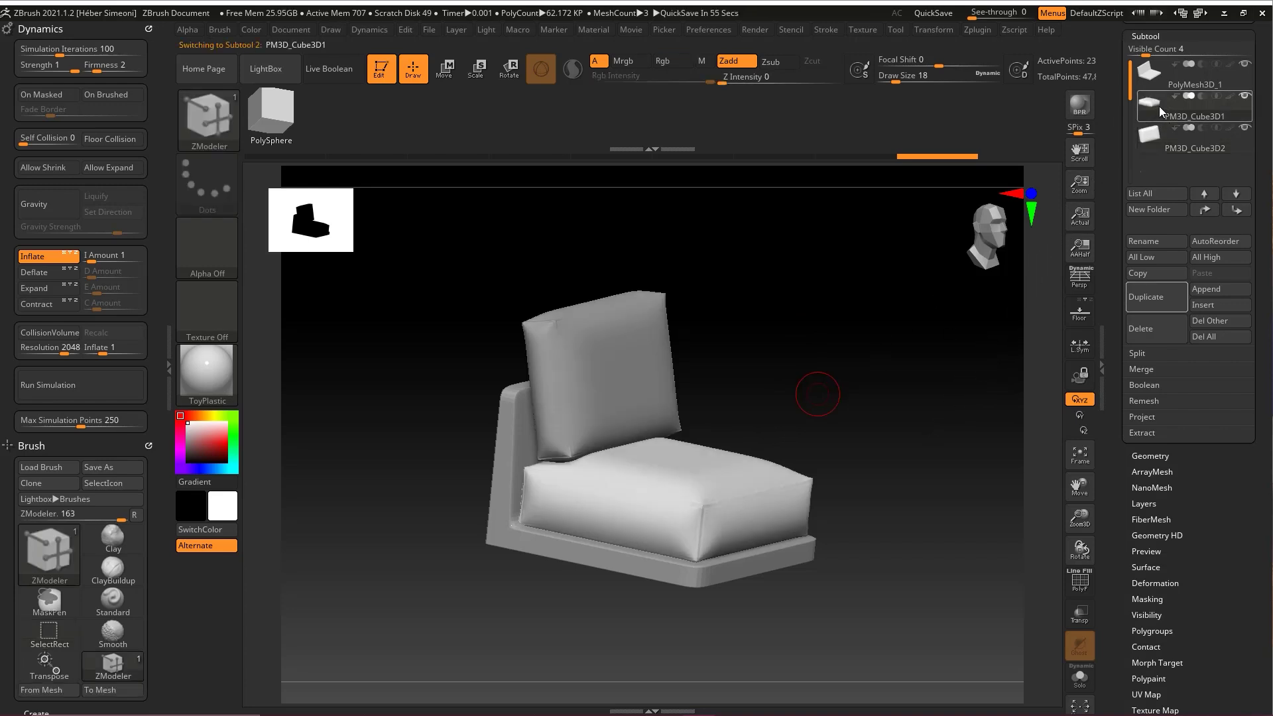
pyautogui.click(1150, 86)
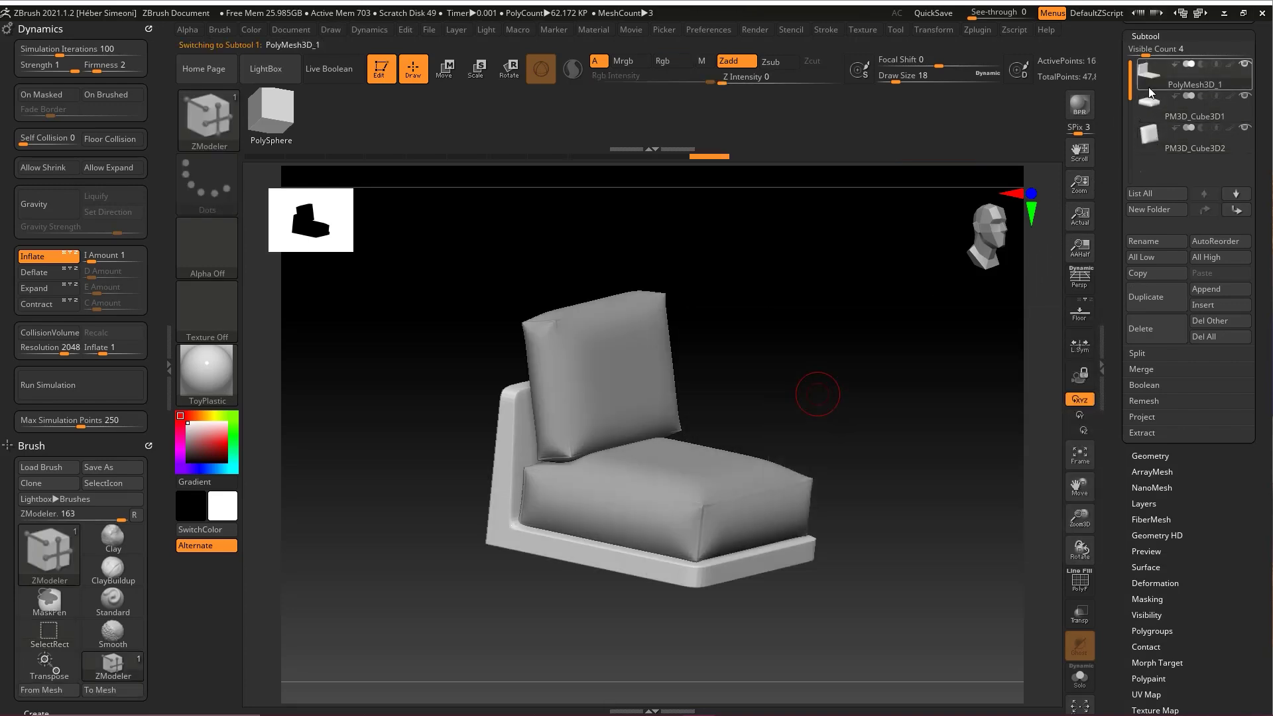
pyautogui.click(1152, 110)
pyautogui.click(1145, 137)
pyautogui.moveTo(1025, 212)
pyautogui.keyDown('ctrl'); pyautogui.keyDown('shift'); pyautogui.mouseDown()
pyautogui.moveTo(1143, 109)
pyautogui.moveTo(1074, 112)
pyautogui.moveTo(686, 406)
pyautogui.mouseUp(); pyautogui.keyUp('shift'); pyautogui.keyUp('ctrl')
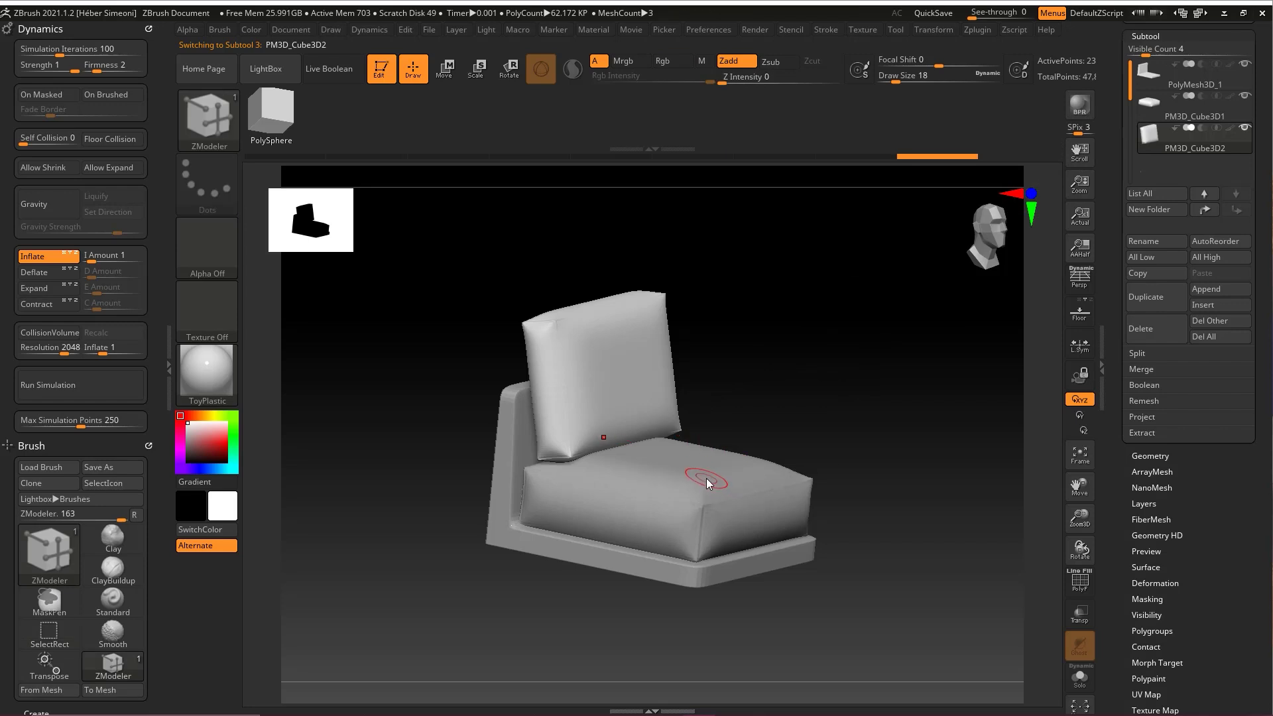
# Switch the active subtool by picking parts directly on the model: the chair base, the back cushion, and finally the seat cushion
pyautogui.keyDown('alt'); pyautogui.click(750, 570); pyautogui.keyUp('alt')
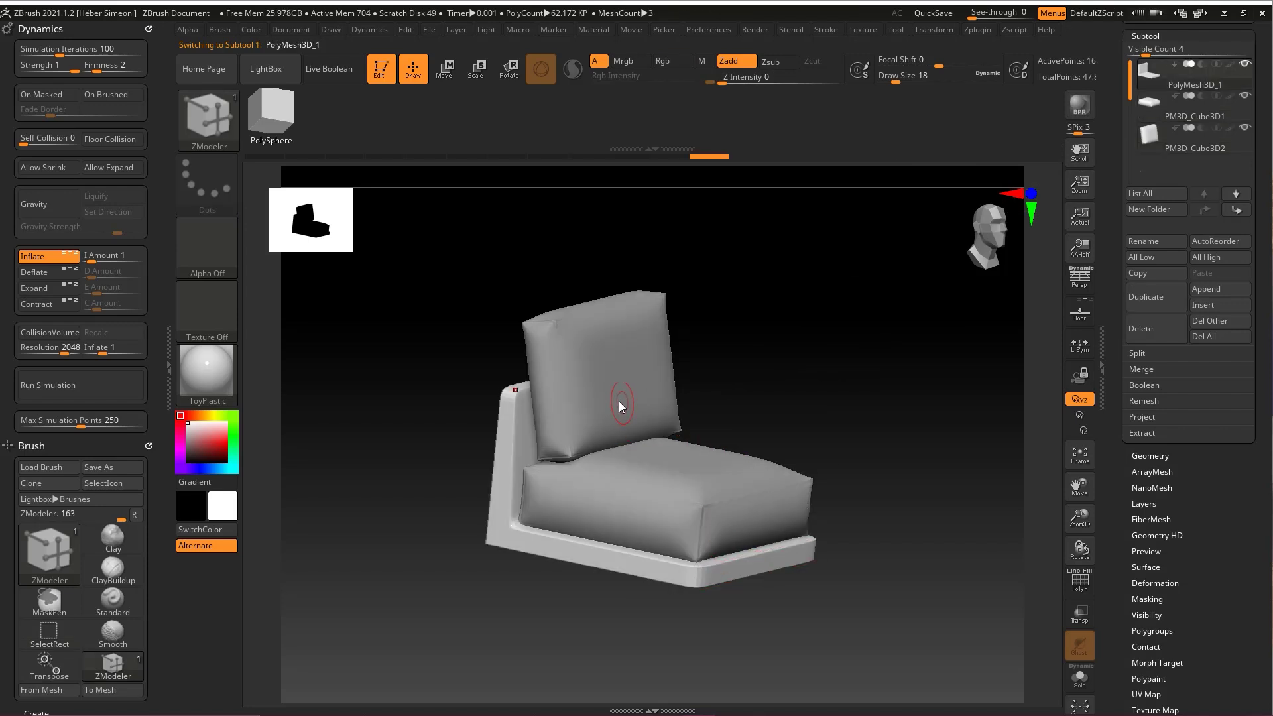
pyautogui.keyDown('alt'); pyautogui.click(661, 403); pyautogui.keyUp('alt')
pyautogui.moveTo(776, 249)
pyautogui.keyDown('ctrl'); pyautogui.keyDown('shift'); pyautogui.mouseDown()
pyautogui.moveTo(654, 375)
pyautogui.moveTo(698, 456)
pyautogui.mouseUp(); pyautogui.keyUp('shift'); pyautogui.keyUp('ctrl')
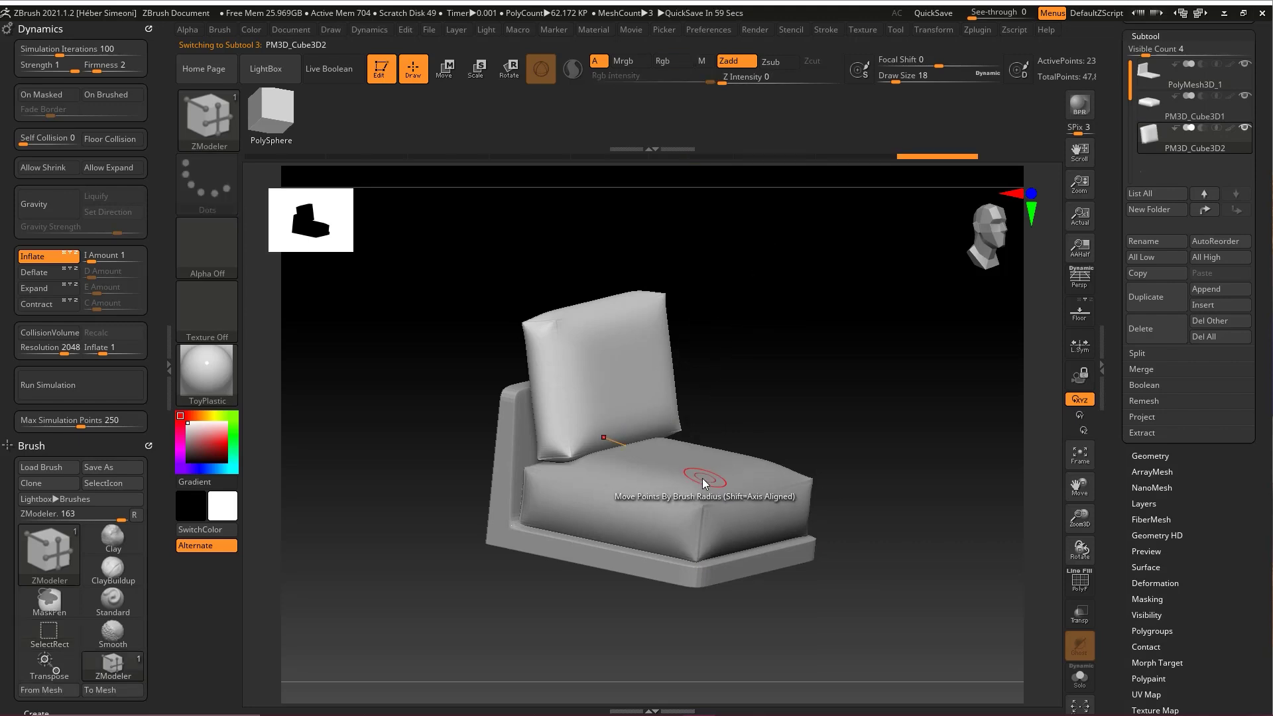
pyautogui.keyDown('alt'); pyautogui.click(701, 480); pyautogui.keyUp('alt')
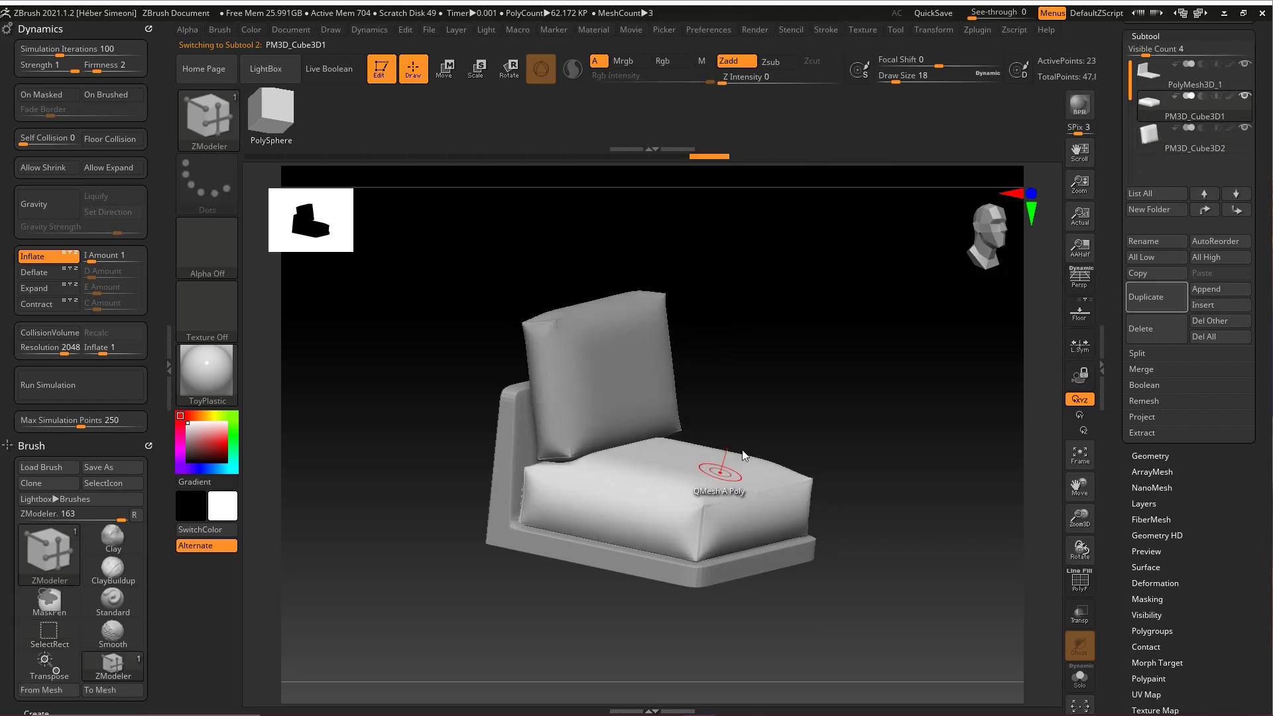
pyautogui.hotkey('ctrl', 'shift')
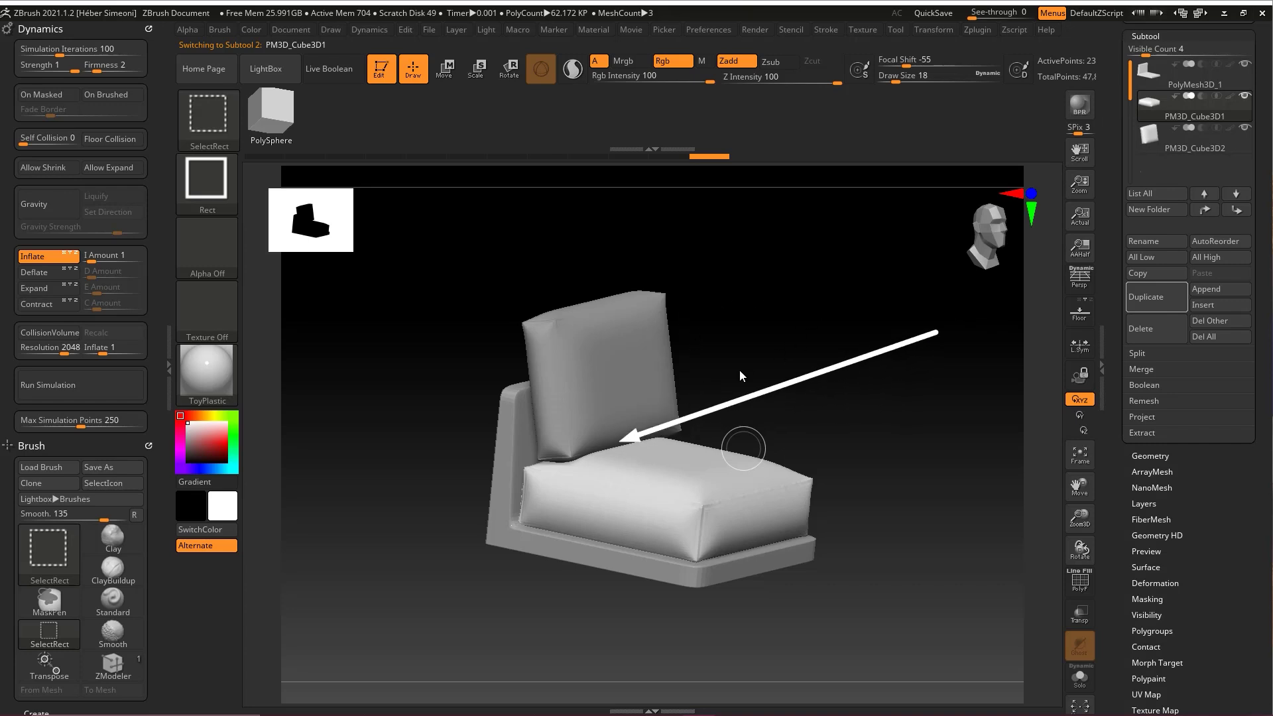
# Duplicate the seat cushion and stand the copy upright beside the seat as an armrest
pyautogui.moveTo(833, 313)
pyautogui.mouseDown()
pyautogui.moveTo(775, 412)
pyautogui.moveTo(843, 360)
pyautogui.moveTo(711, 429)
pyautogui.mouseUp()
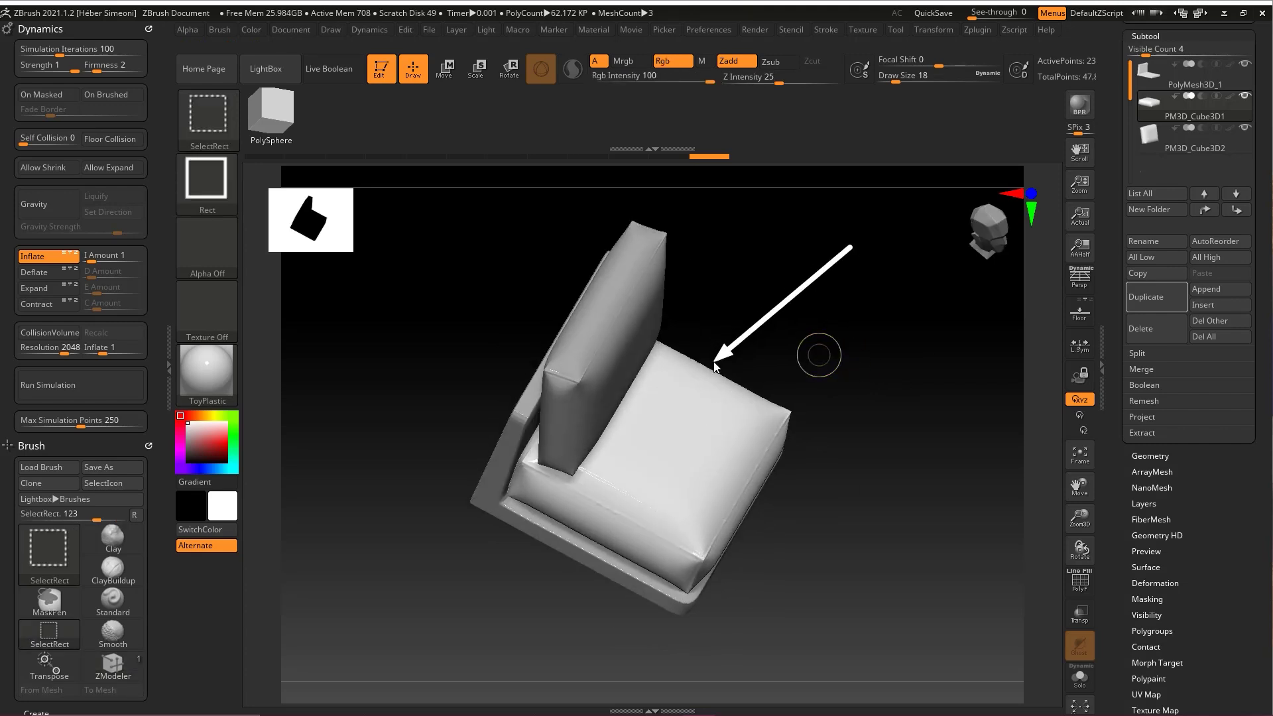
pyautogui.click(1148, 297)
pyautogui.keyDown('shift'); pyautogui.moveTo(833, 302); pyautogui.dragTo(862, 366); pyautogui.keyUp('shift')
pyautogui.press('w')
pyautogui.moveTo(697, 448); pyautogui.dragTo(853, 500)
pyautogui.keyDown('shift'); pyautogui.moveTo(961, 433); pyautogui.dragTo(855, 477); pyautogui.keyUp('shift')
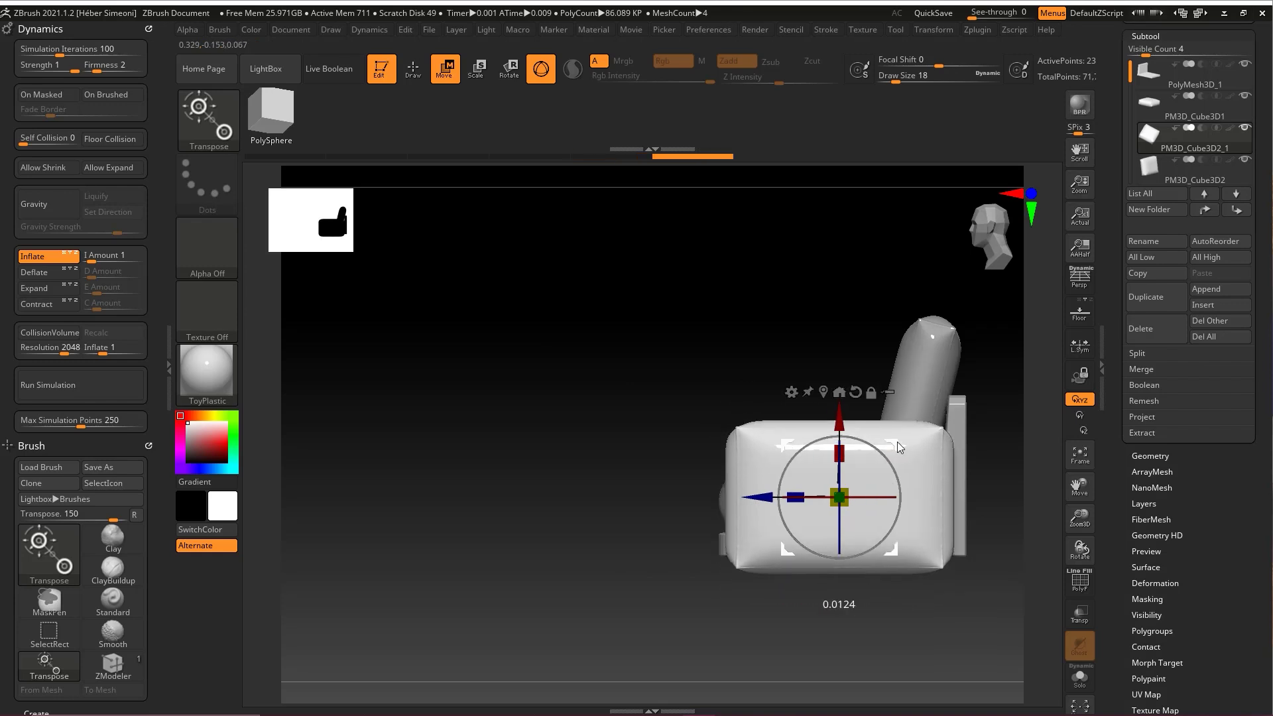
# Align the armrest cushion with the seat's depth, make it thinner, and move it snugly against the side of the chair
pyautogui.hotkey('ctrl', 'shift', 'z')
pyautogui.hotkey('ctrl', 'shift', 'z')
pyautogui.moveTo(784, 493); pyautogui.dragTo(768, 493)
pyautogui.keyDown('shift'); pyautogui.moveTo(723, 384); pyautogui.dragTo(762, 372); pyautogui.keyUp('shift')
pyautogui.keyDown('alt'); pyautogui.moveTo(888, 409); pyautogui.dragTo(874, 418); pyautogui.keyUp('alt')
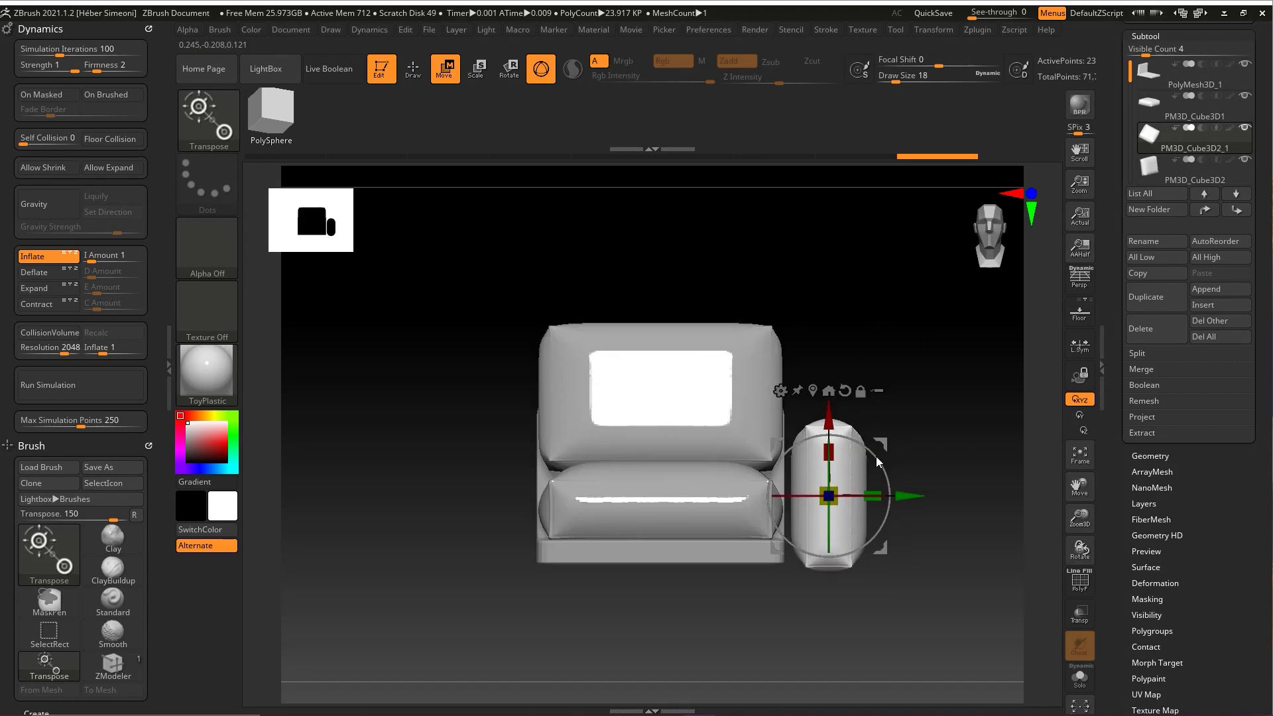
pyautogui.moveTo(914, 496); pyautogui.dragTo(891, 500)
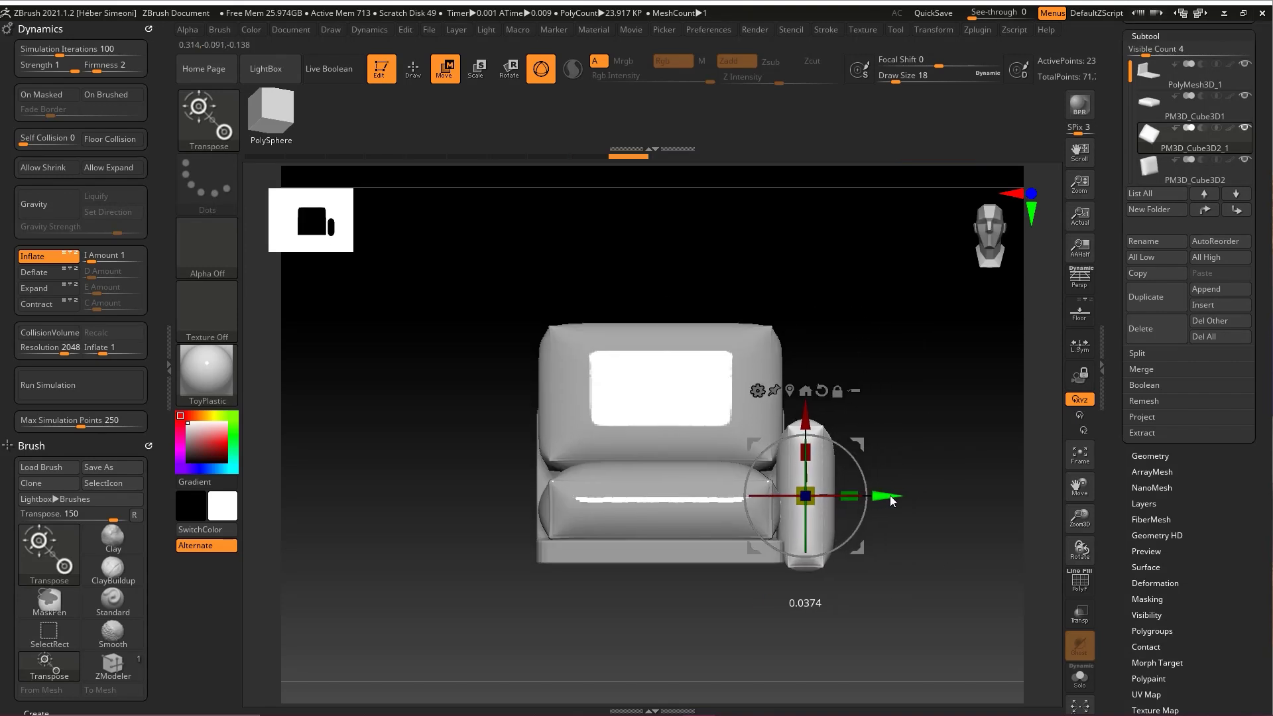
pyautogui.moveTo(895, 411)
pyautogui.mouseDown()
pyautogui.moveTo(905, 463)
pyautogui.moveTo(935, 396)
pyautogui.moveTo(903, 432)
pyautogui.moveTo(923, 432)
pyautogui.moveTo(1006, 362)
pyautogui.mouseUp()
pyautogui.press('b')
pyautogui.press('z')
pyautogui.press('m')
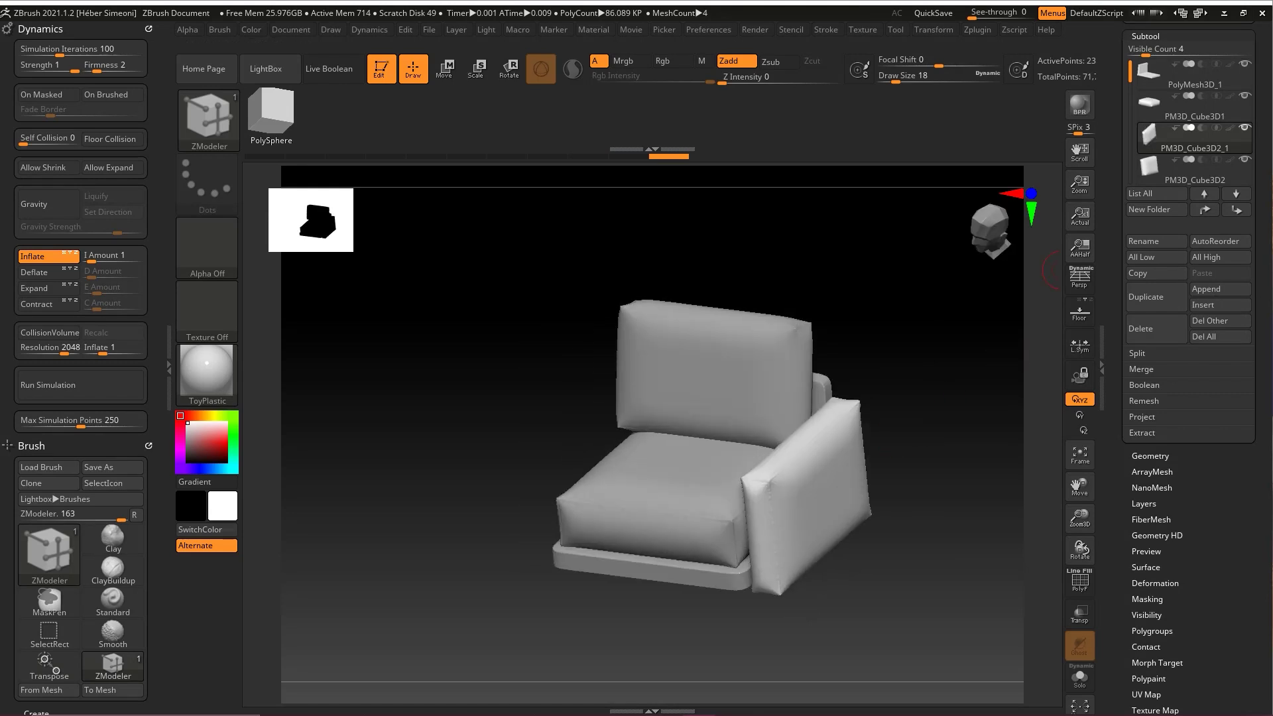
pyautogui.hotkey('ctrl', 'shift')
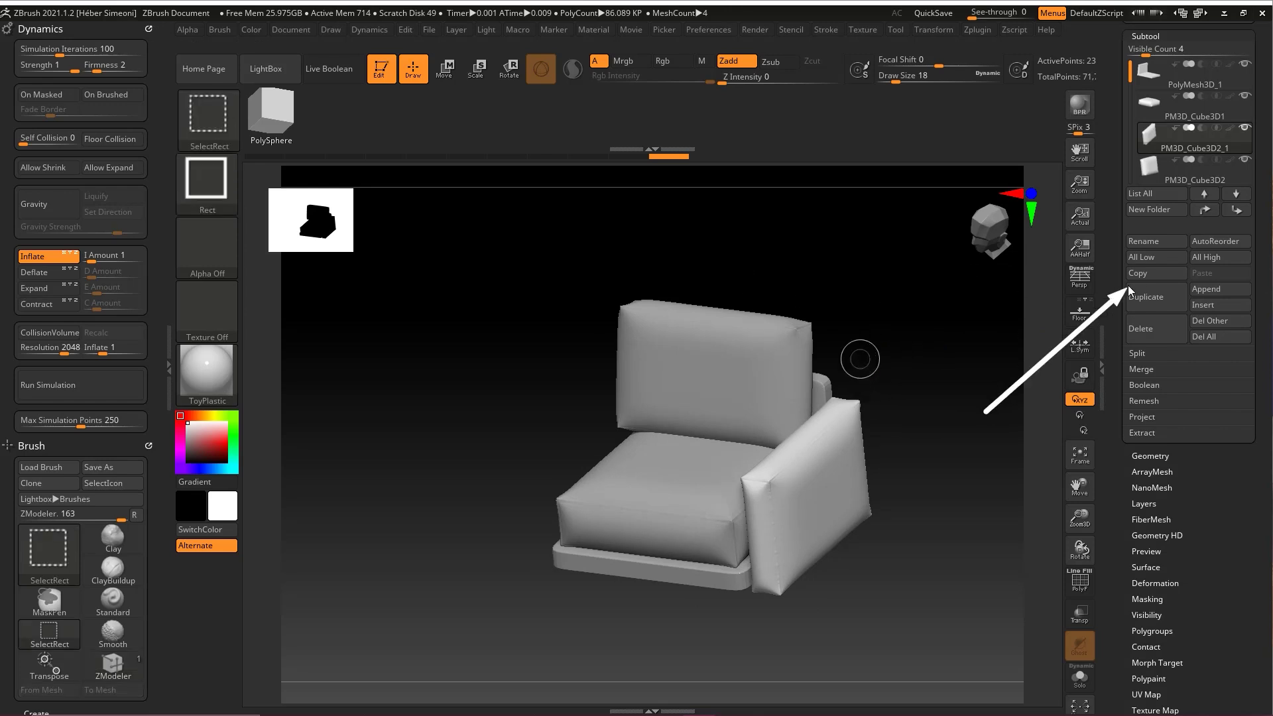
pyautogui.moveTo(843, 416)
pyautogui.mouseDown()
pyautogui.moveTo(591, 481)
pyautogui.moveTo(658, 427)
pyautogui.mouseUp()
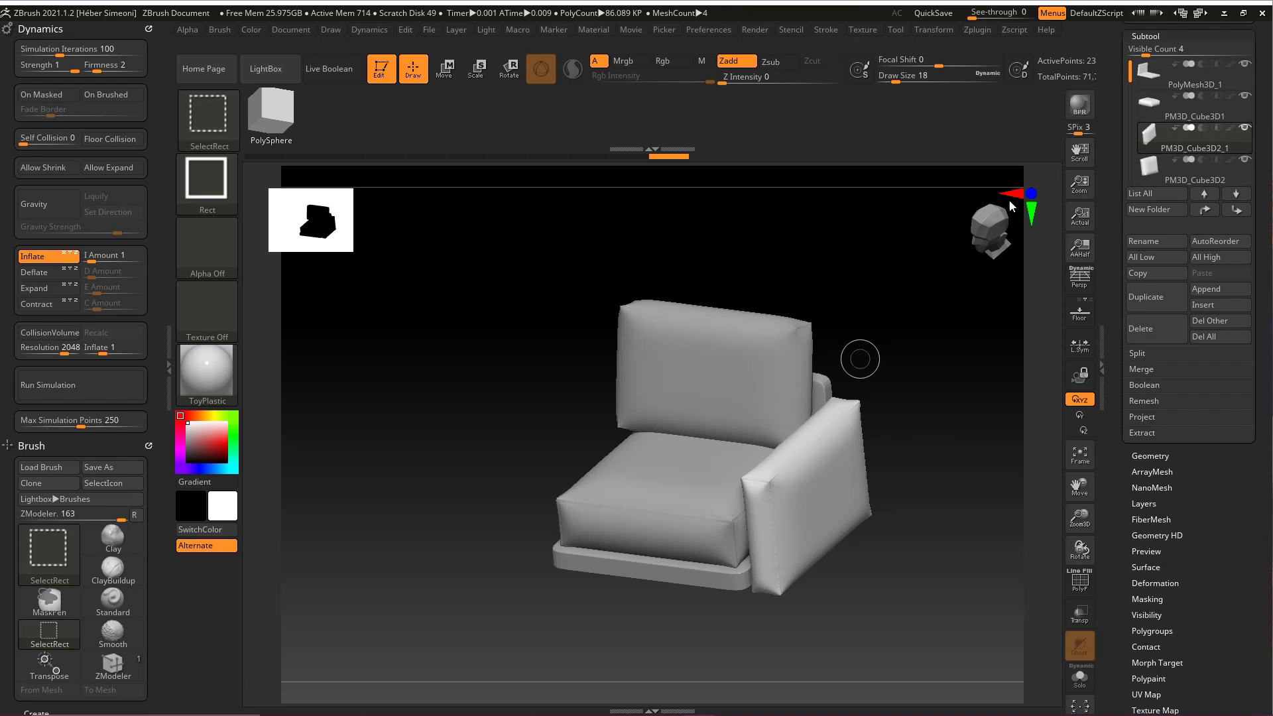
pyautogui.moveTo(966, 254); pyautogui.dragTo(845, 441)
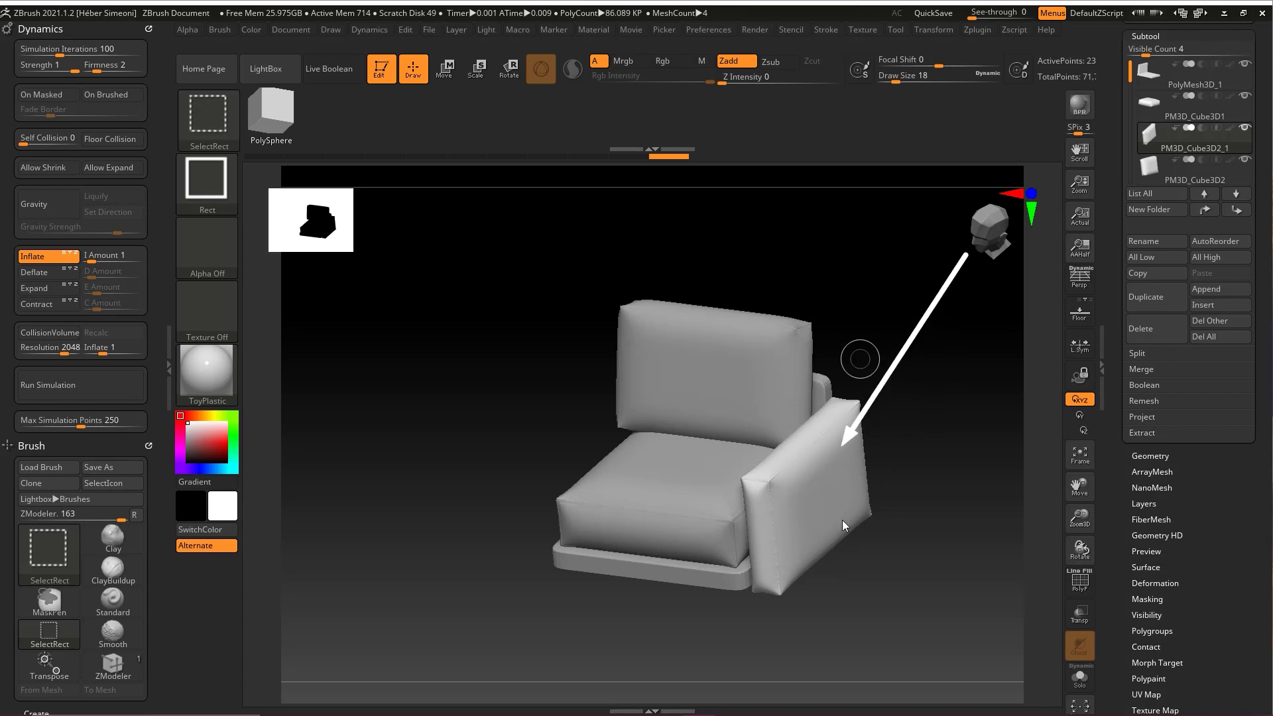
pyautogui.moveTo(1024, 354); pyautogui.dragTo(1137, 458)
pyautogui.press('b')
pyautogui.press('z')
pyautogui.press('m')
# Mirror the armrest cushion to the opposite side of the chair with Mirror And Weld
pyautogui.click(1149, 456)
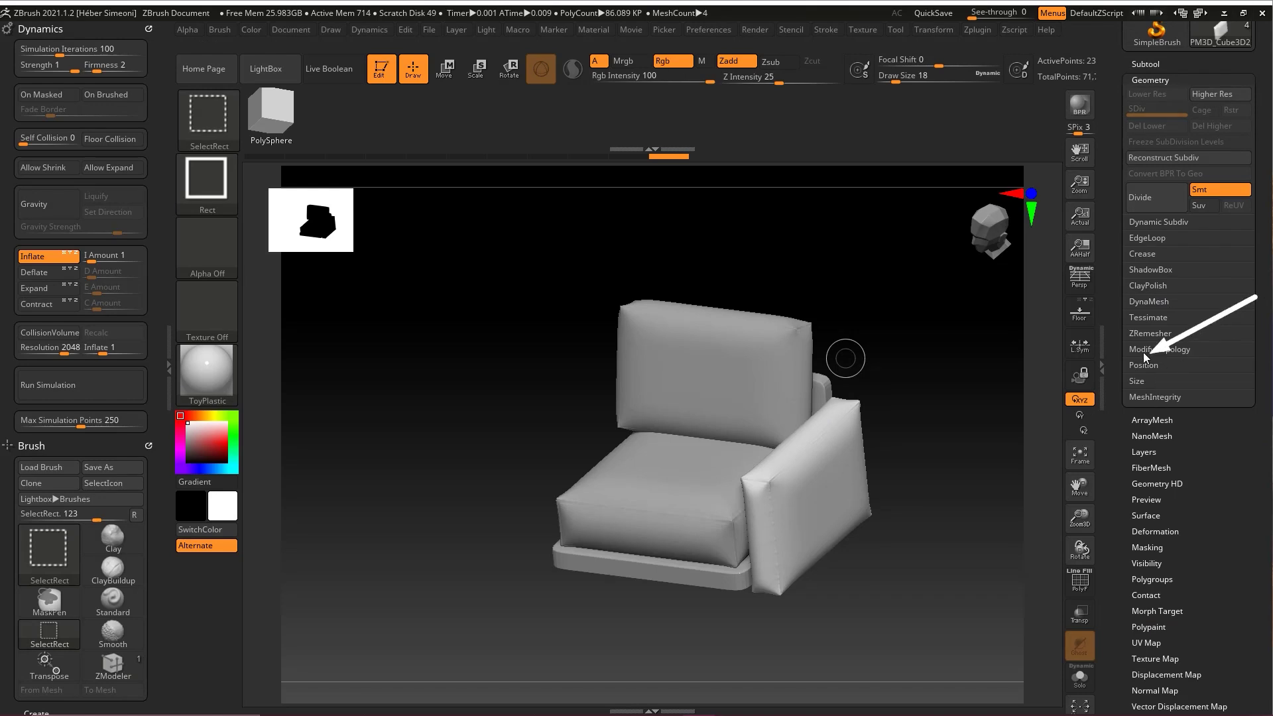
pyautogui.click(1147, 349)
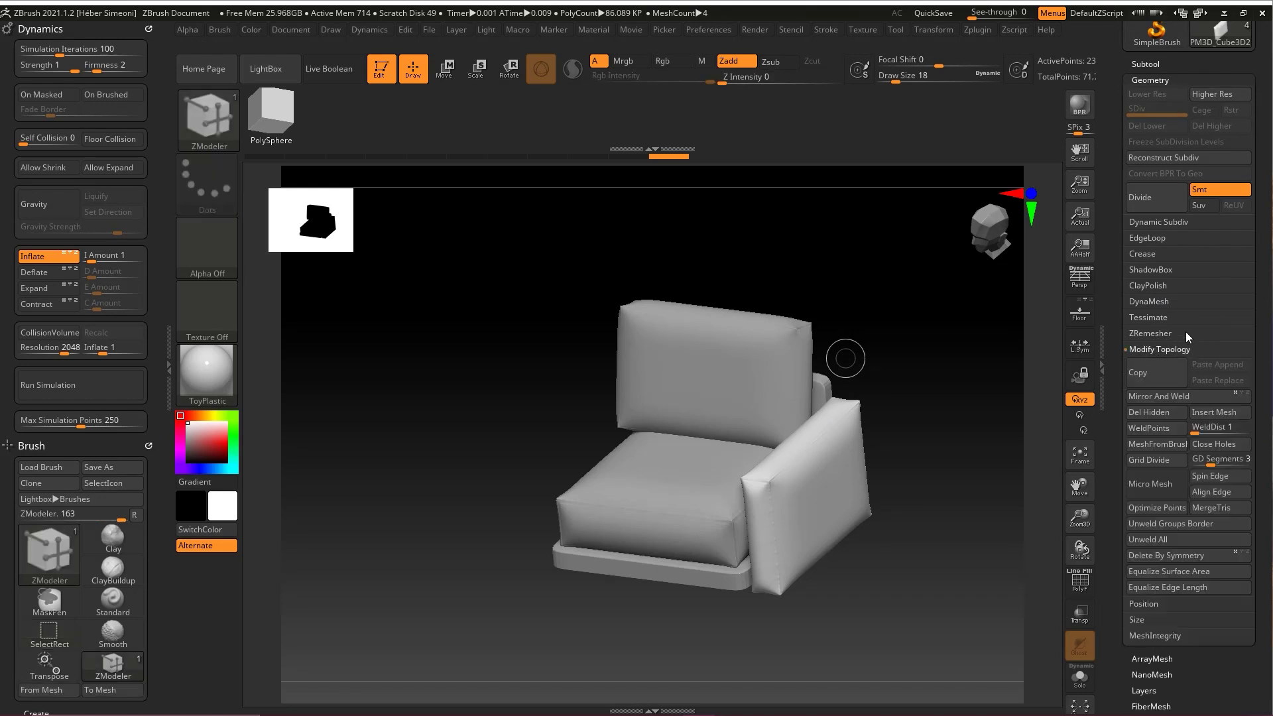
pyautogui.press('b')
pyautogui.press('s')
pyautogui.press('r')
pyautogui.moveTo(1237, 250)
pyautogui.mouseDown()
pyautogui.moveTo(1131, 393)
pyautogui.moveTo(1197, 399)
pyautogui.moveTo(1163, 396)
pyautogui.mouseUp()
pyautogui.click(1163, 396)
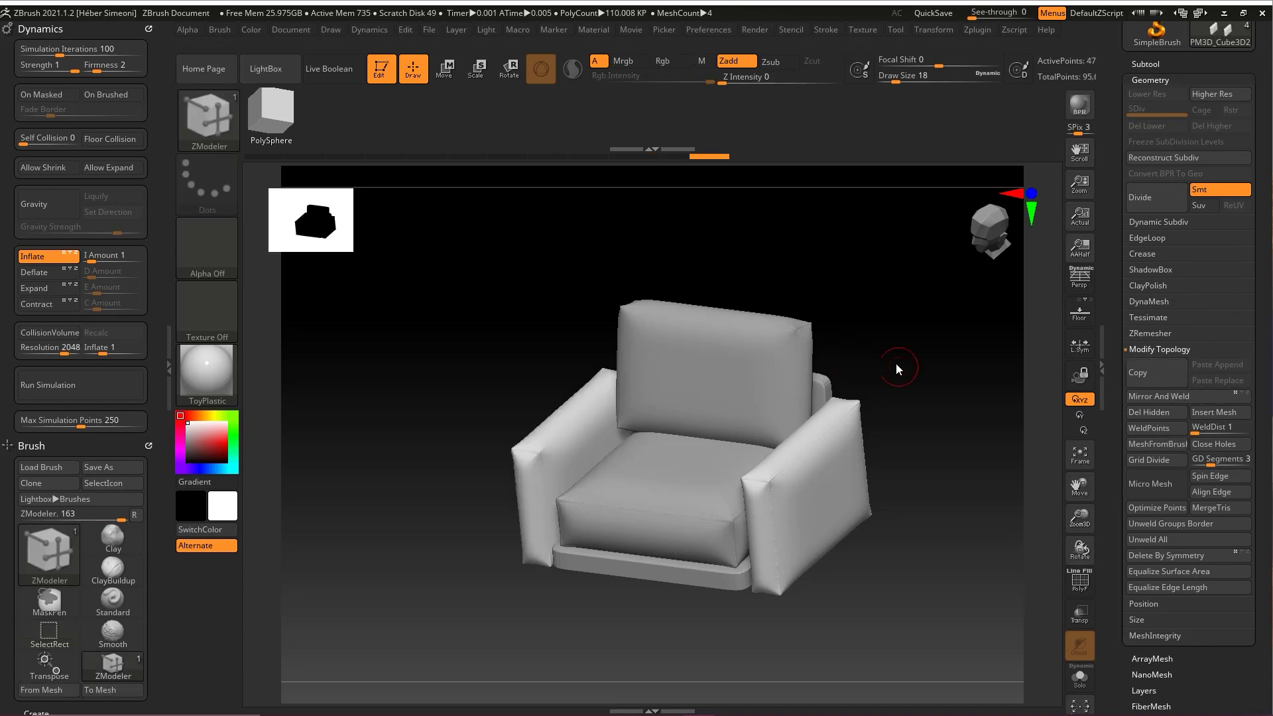
# Examine the armchair from the front and from below, where a base frame with legs would fit
pyautogui.hotkey('ctrl', 'shift')
pyautogui.moveTo(654, 435); pyautogui.dragTo(802, 443)
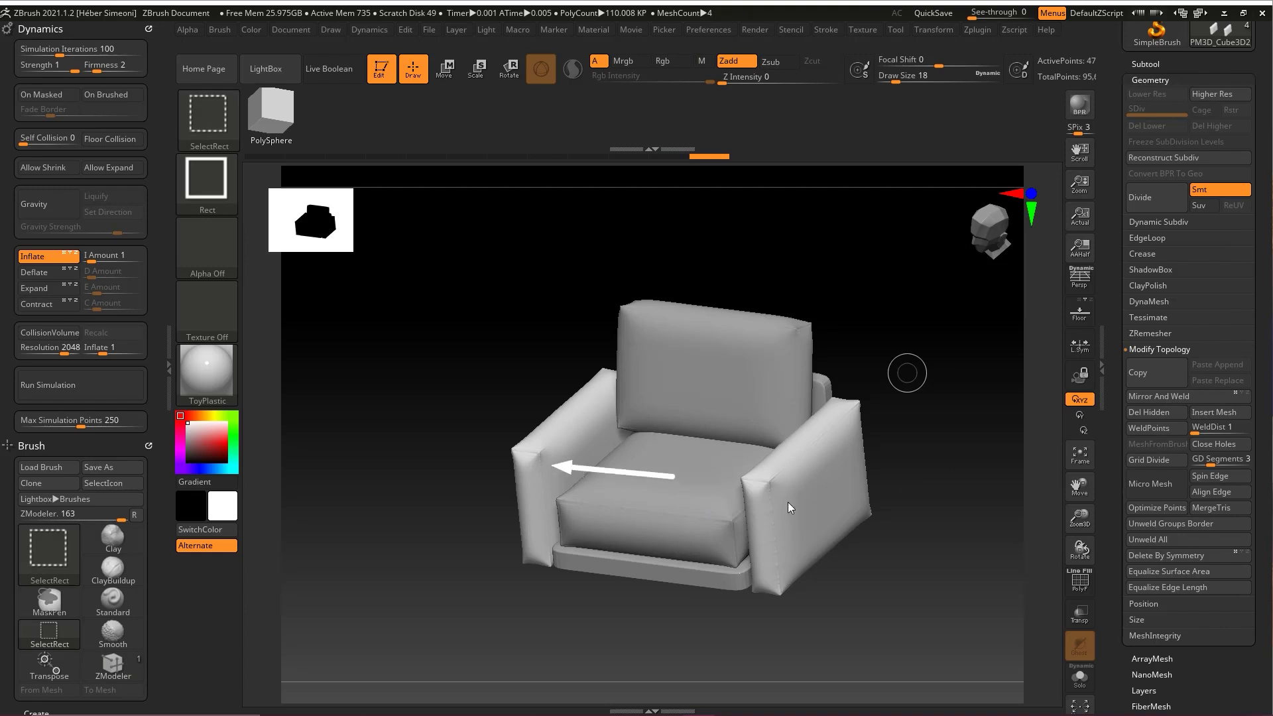
pyautogui.moveTo(849, 356)
pyautogui.mouseDown()
pyautogui.moveTo(898, 329)
pyautogui.moveTo(823, 330)
pyautogui.moveTo(890, 340)
pyautogui.moveTo(866, 343)
pyautogui.moveTo(881, 346)
pyautogui.mouseUp()
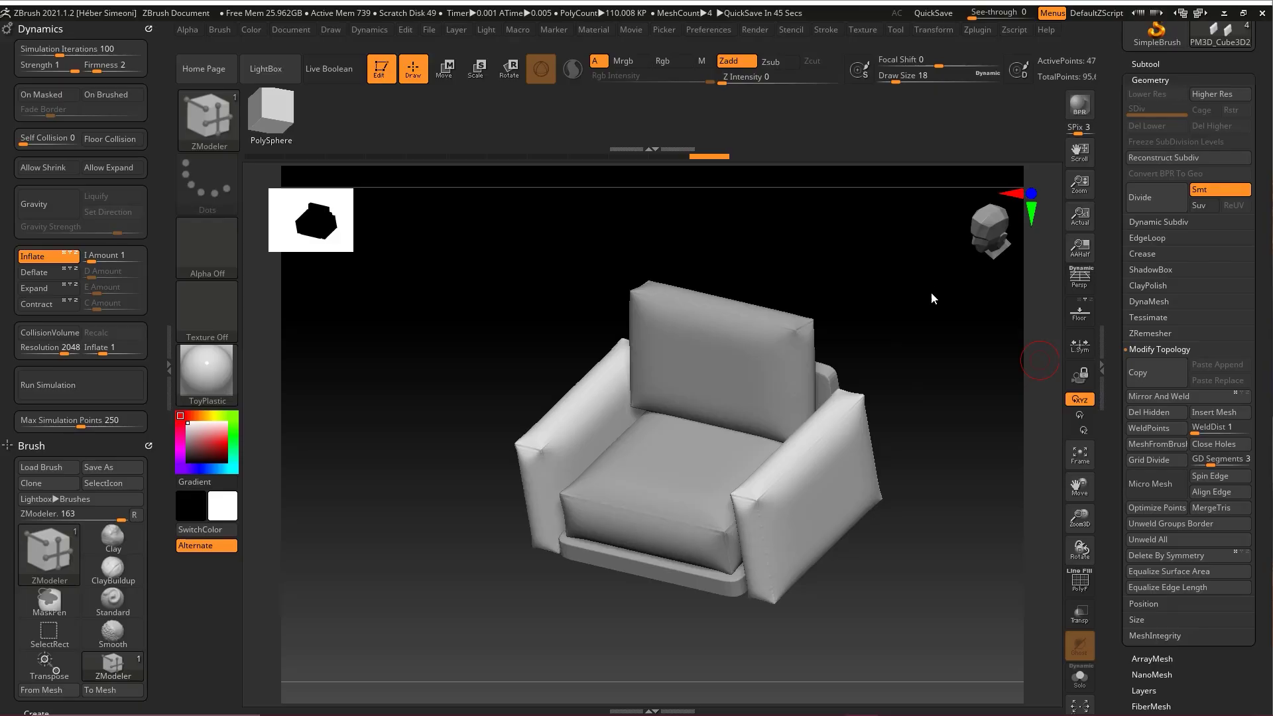
pyautogui.moveTo(868, 416); pyautogui.dragTo(877, 479)
pyautogui.press('ctrl')
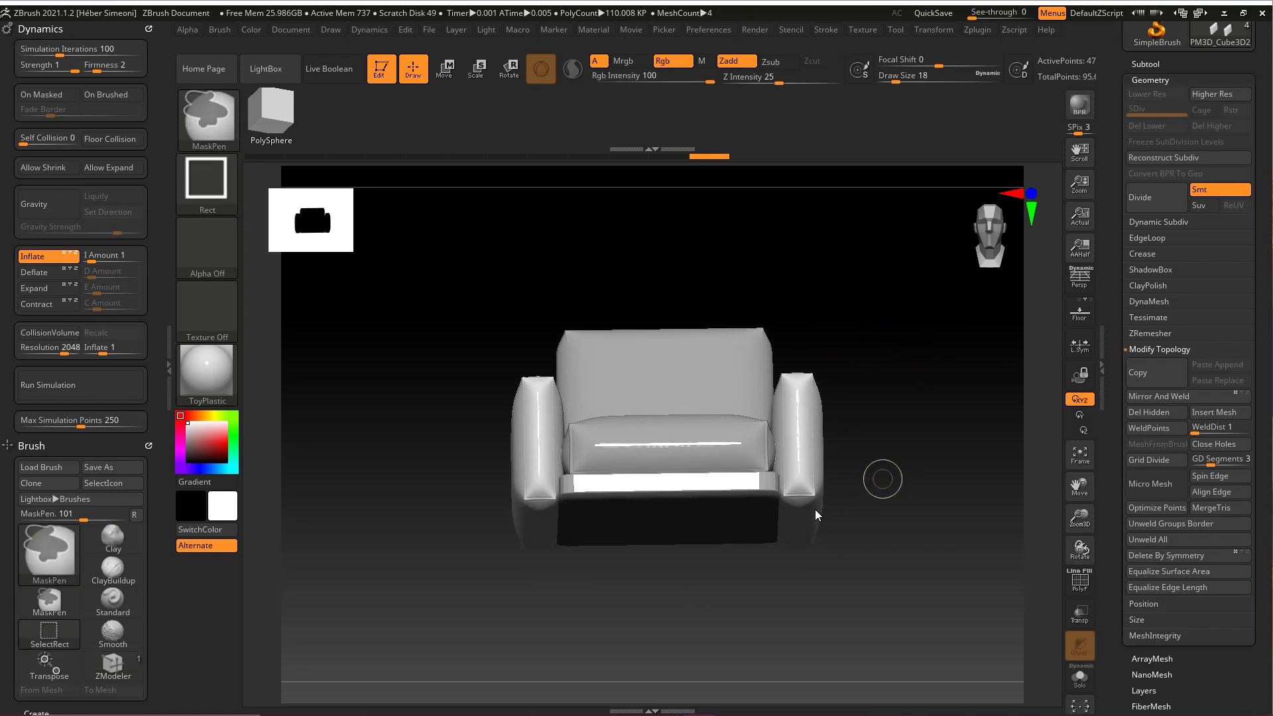
pyautogui.moveTo(537, 537)
pyautogui.keyDown('ctrl'); pyautogui.mouseDown()
pyautogui.moveTo(784, 512)
pyautogui.moveTo(591, 538)
pyautogui.moveTo(750, 500)
pyautogui.moveTo(770, 509)
pyautogui.mouseUp(); pyautogui.keyUp('ctrl')
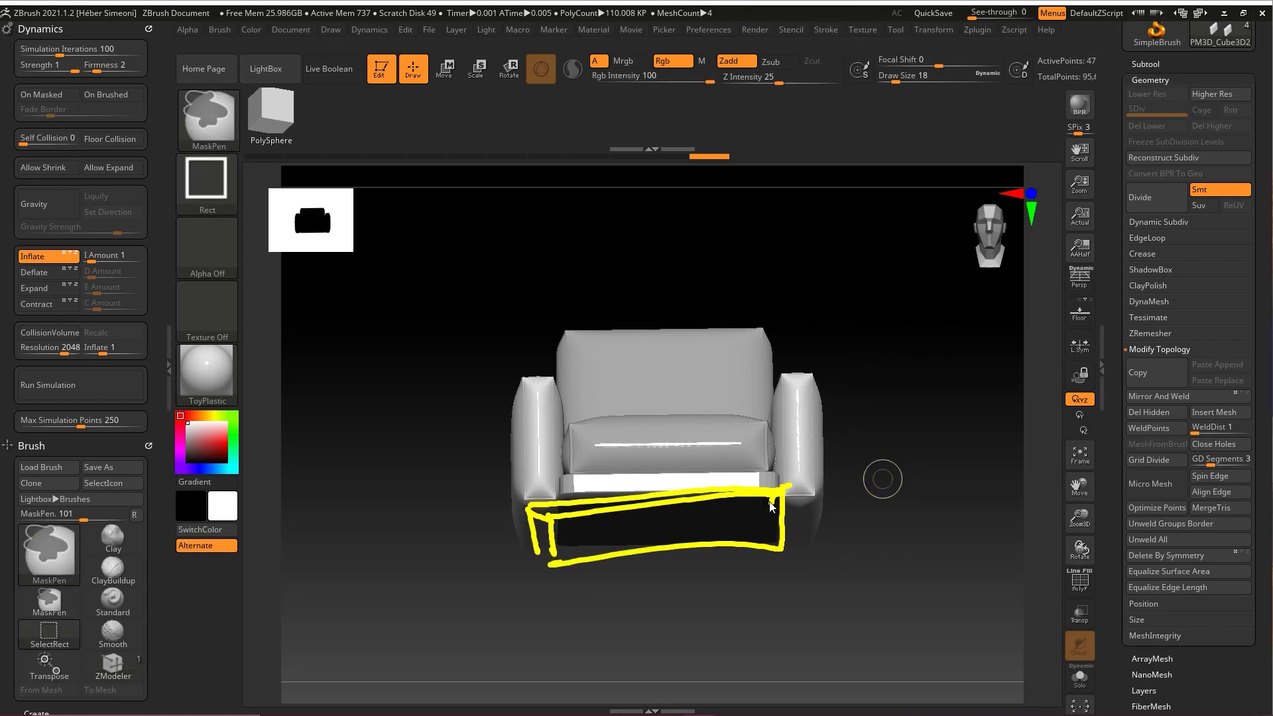
pyautogui.moveTo(547, 562); pyautogui.dragTo(785, 530)
pyautogui.moveTo(536, 514); pyautogui.dragTo(546, 564)
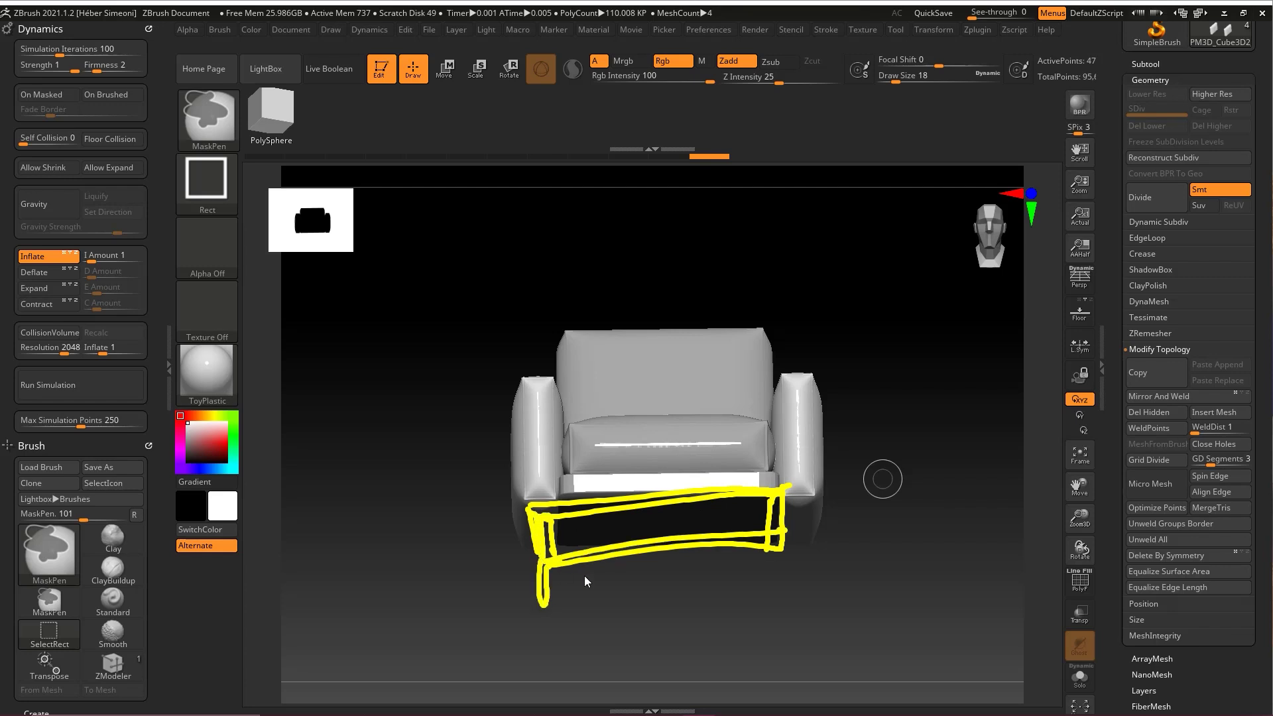
# Insert a Cube3D mesh as a new subtool in the armchair
pyautogui.moveTo(774, 534); pyautogui.dragTo(782, 509)
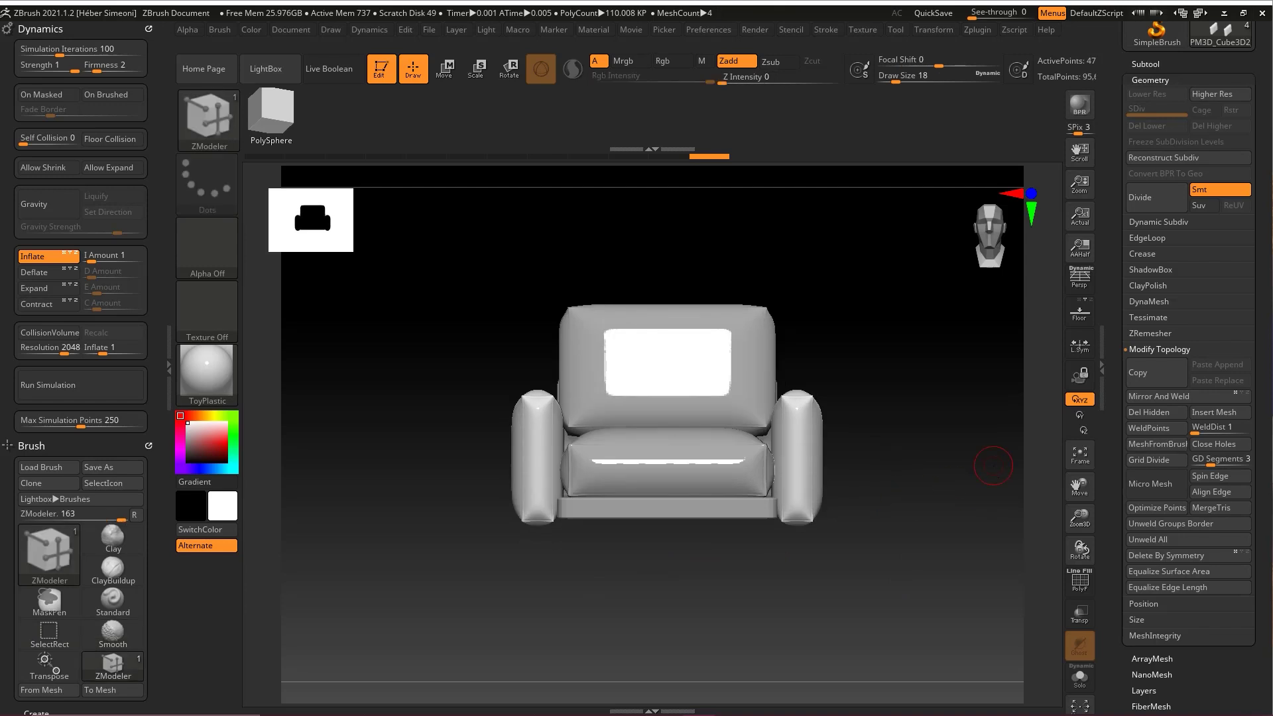
pyautogui.moveTo(892, 403); pyautogui.dragTo(878, 444)
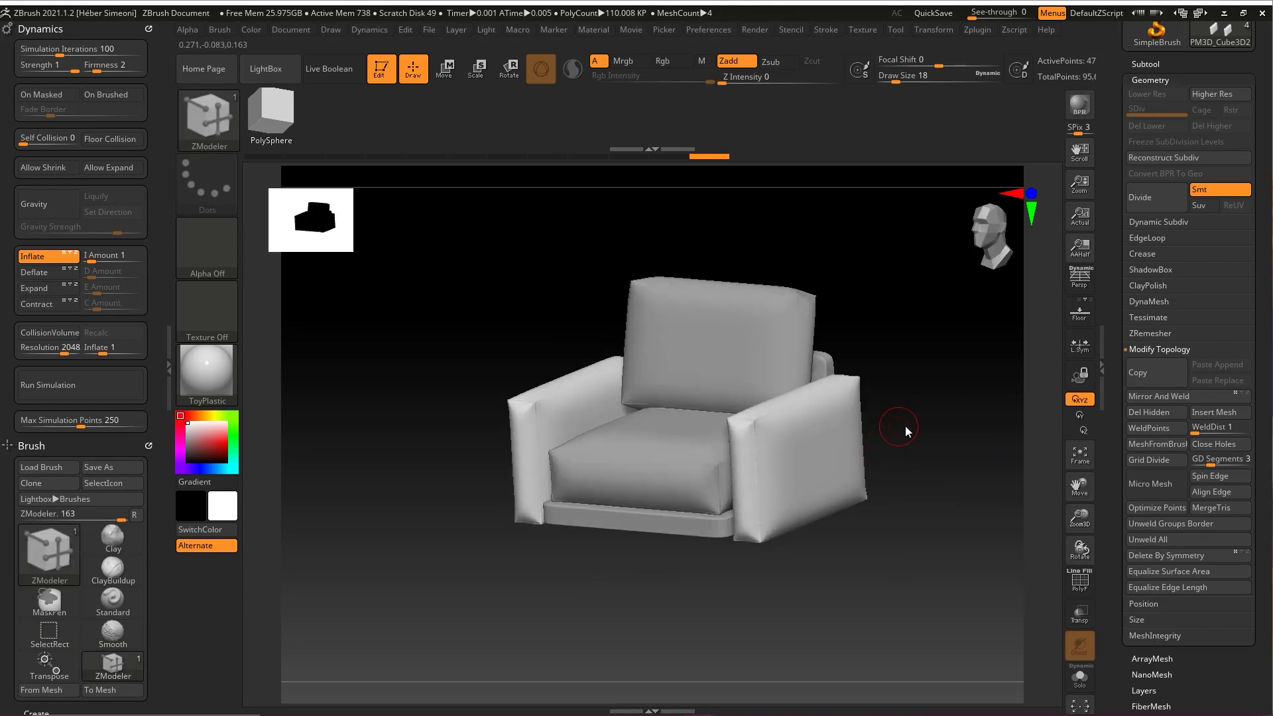
pyautogui.moveTo(936, 400); pyautogui.dragTo(960, 419)
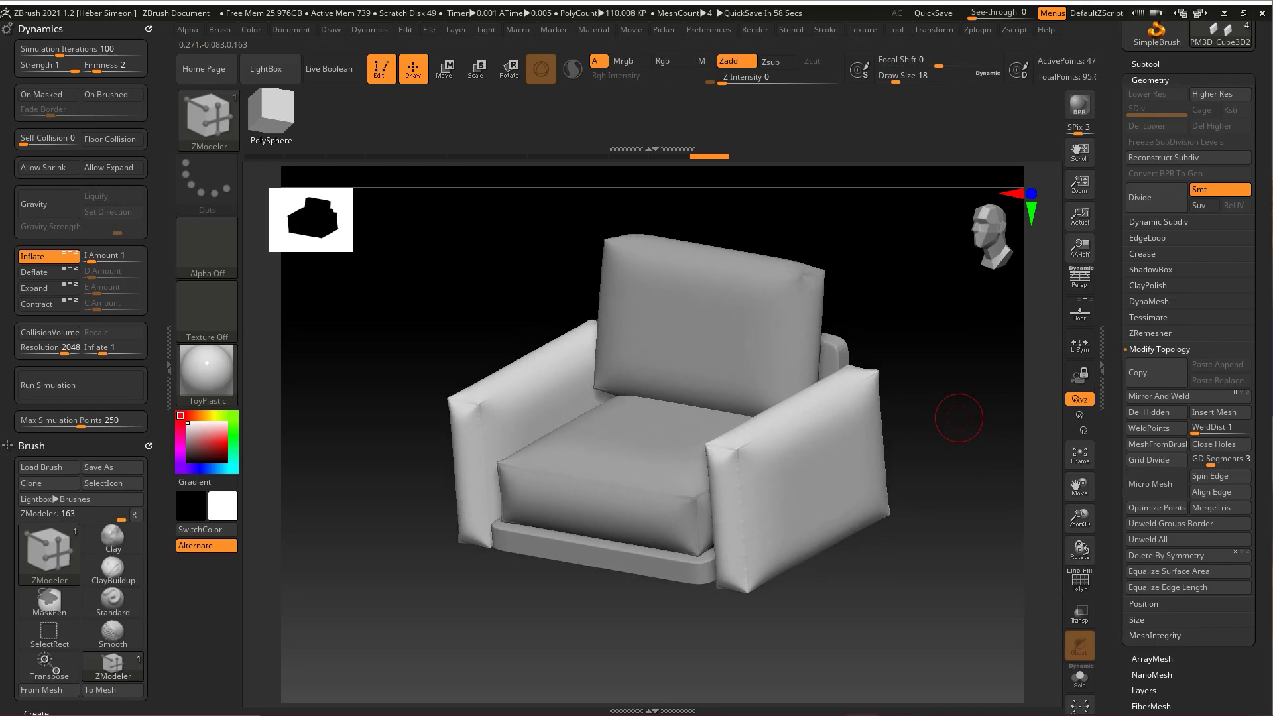
pyautogui.moveTo(1261, 297); pyautogui.dragTo(1253, 320)
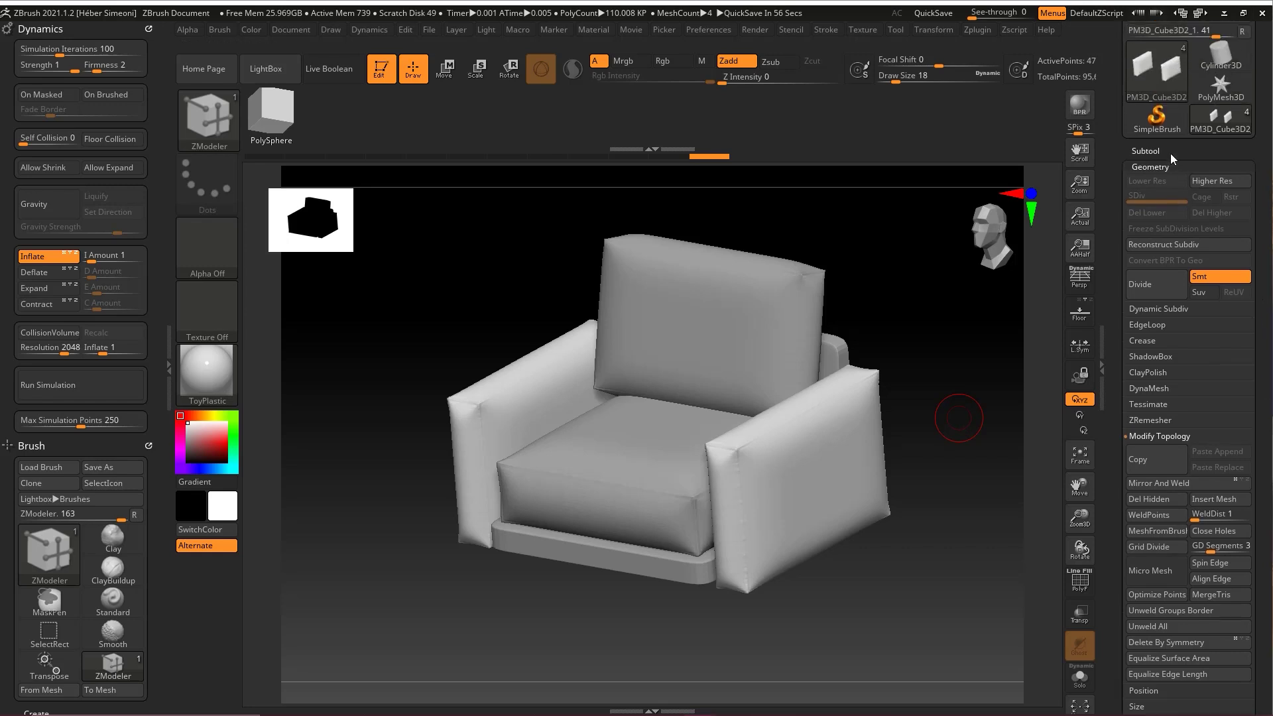
pyautogui.click(1149, 152)
pyautogui.moveTo(1006, 321); pyautogui.dragTo(1139, 155)
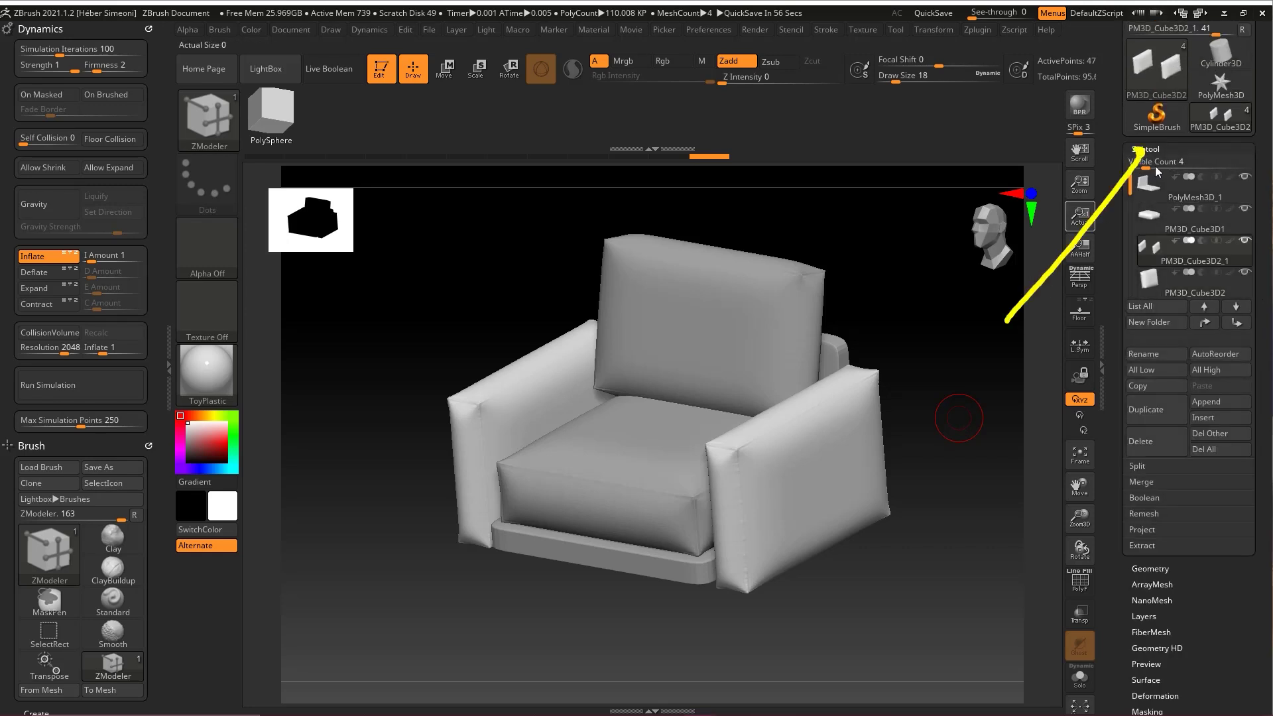
pyautogui.moveTo(1035, 257)
pyautogui.mouseDown()
pyautogui.moveTo(1148, 141)
pyautogui.moveTo(1138, 162)
pyautogui.moveTo(1201, 323)
pyautogui.mouseUp()
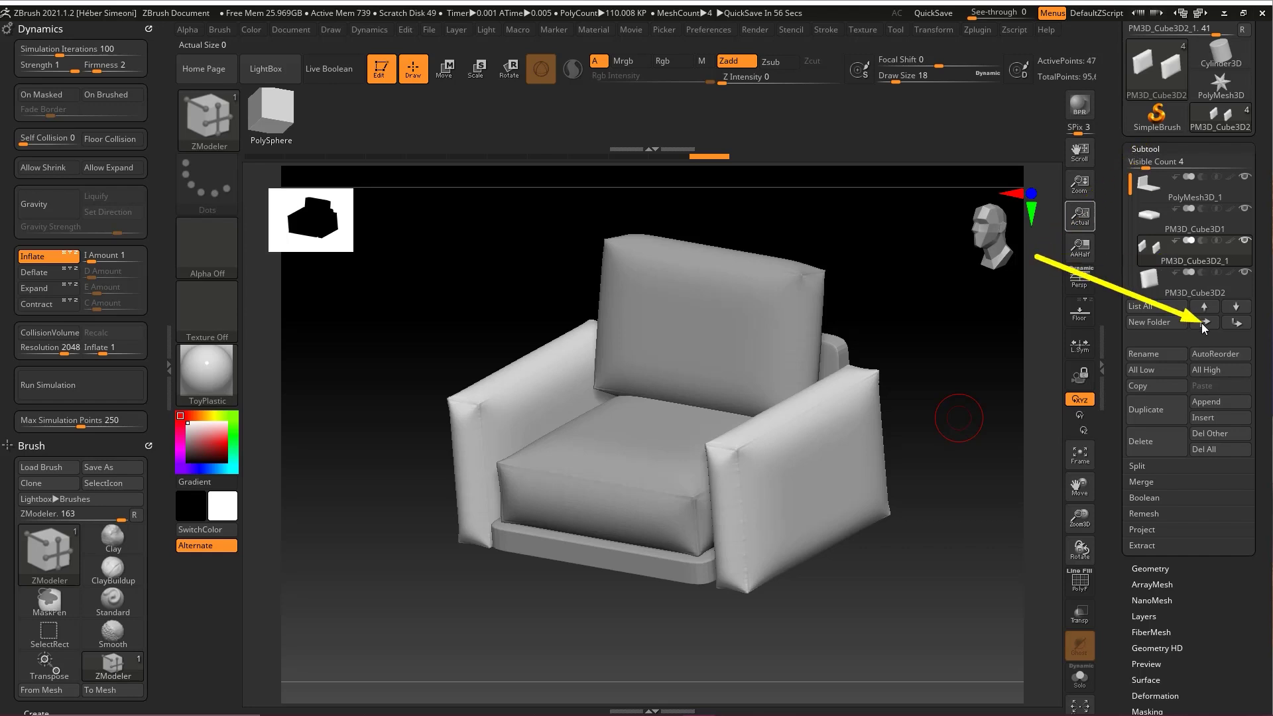
pyautogui.click(1210, 419)
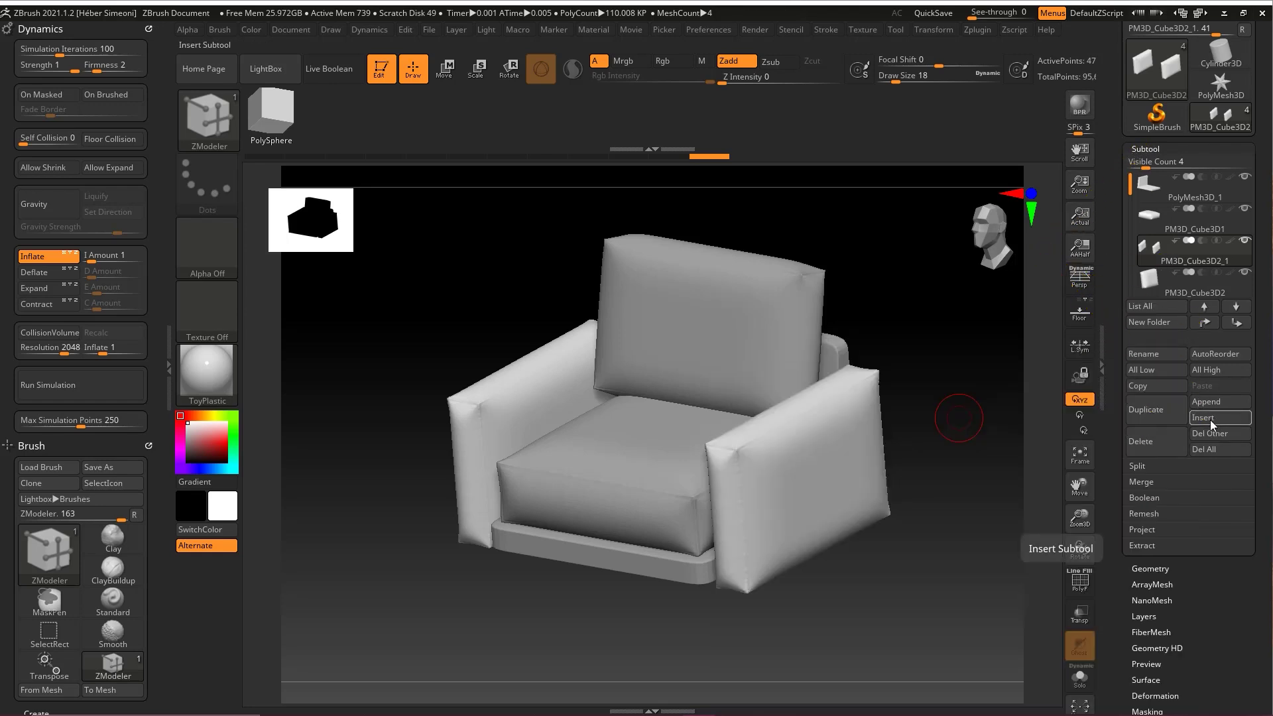
pyautogui.click(1210, 424)
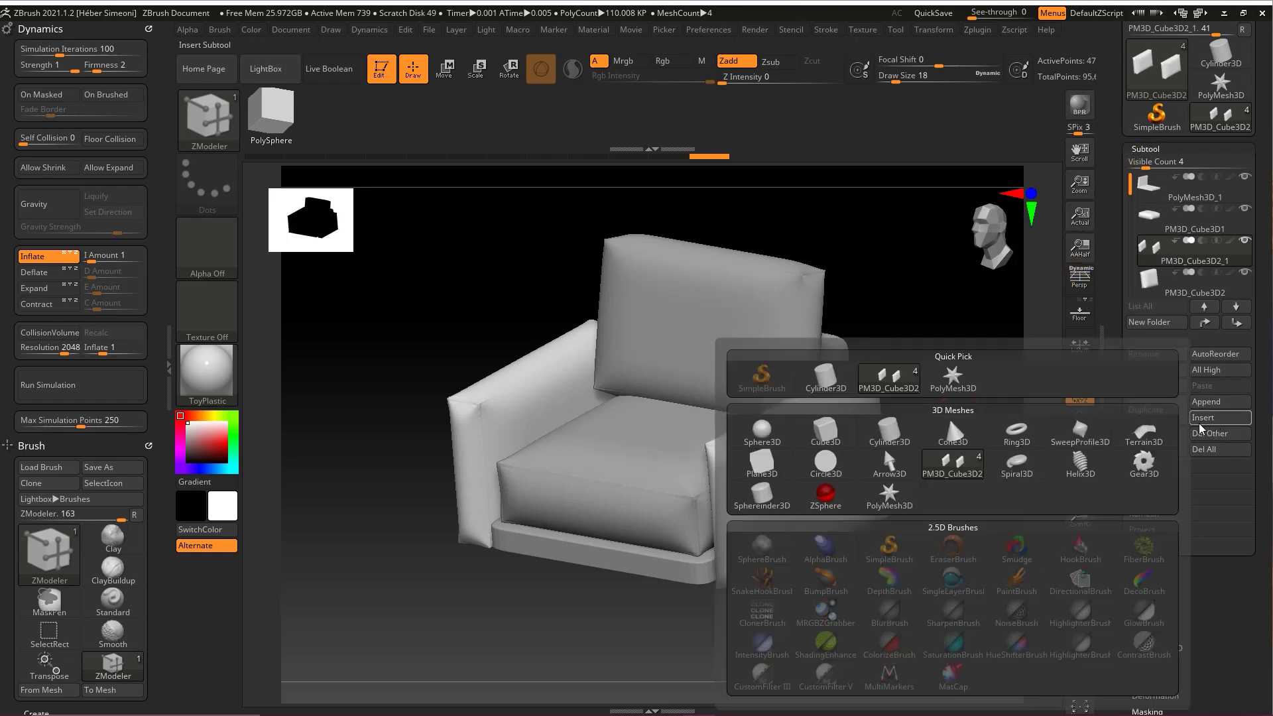
pyautogui.click(825, 438)
pyautogui.keyDown('alt'); pyautogui.moveTo(977, 392); pyautogui.dragTo(880, 370); pyautogui.keyUp('alt')
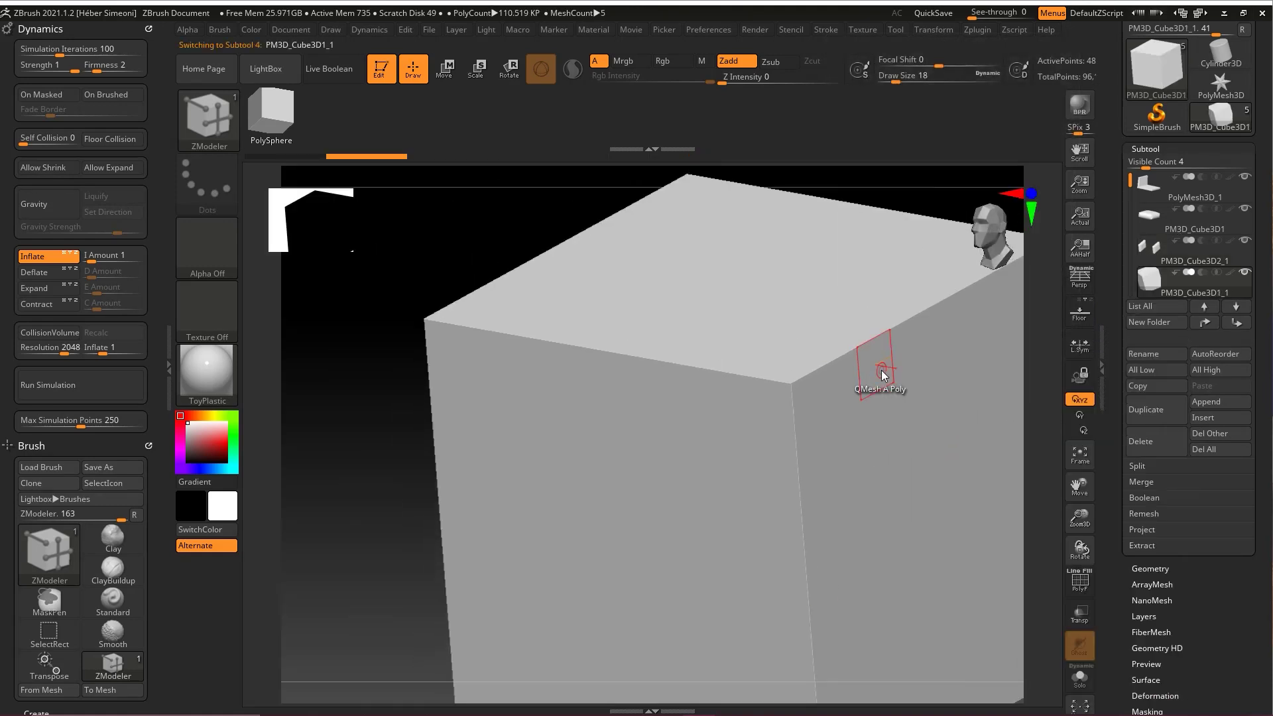
# Show the polyframe and reinitialize the inserted cube as a QCube with X Res 2, Y Res 1 and Z Res 1
pyautogui.hotkey('shift', 'f')
pyautogui.moveTo(1034, 372)
pyautogui.keyDown('alt'); pyautogui.mouseDown()
pyautogui.moveTo(899, 337)
pyautogui.moveTo(837, 294)
pyautogui.mouseUp(); pyautogui.keyUp('alt')
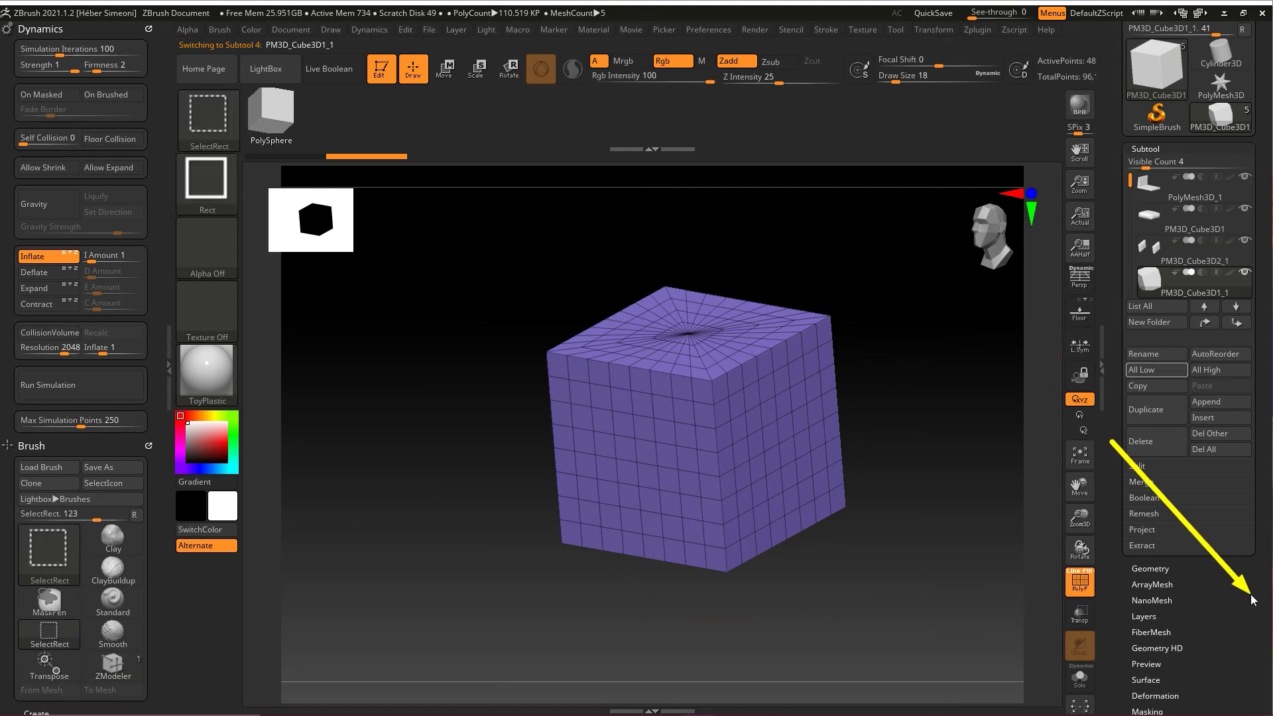
pyautogui.scroll(-5, 1233, 530)
pyautogui.scroll(-2, 1231, 447)
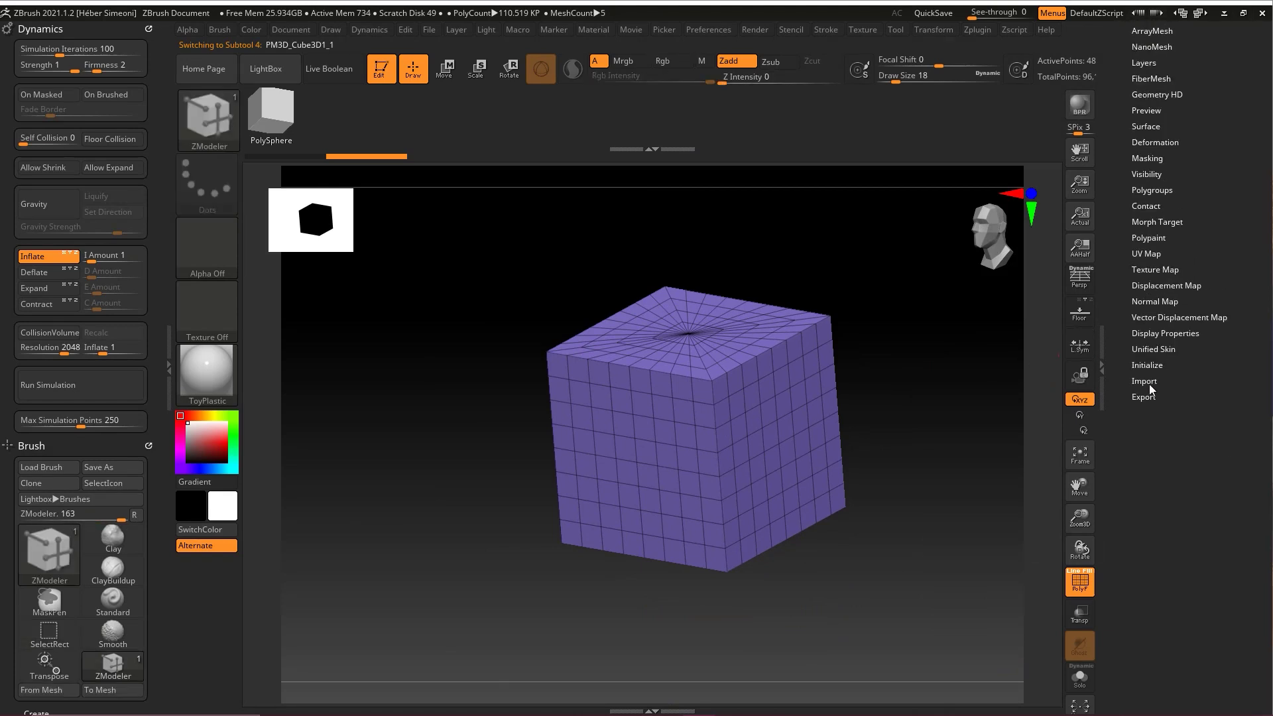
pyautogui.click(1149, 366)
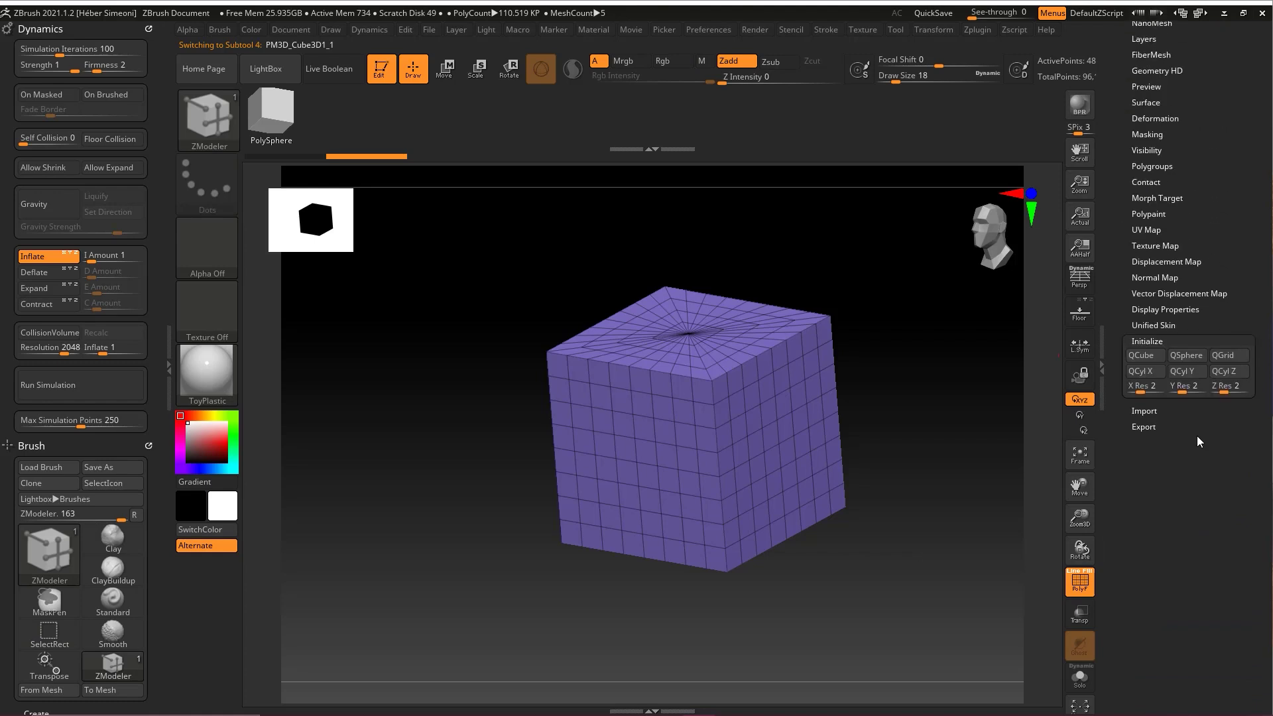
pyautogui.press('shift')
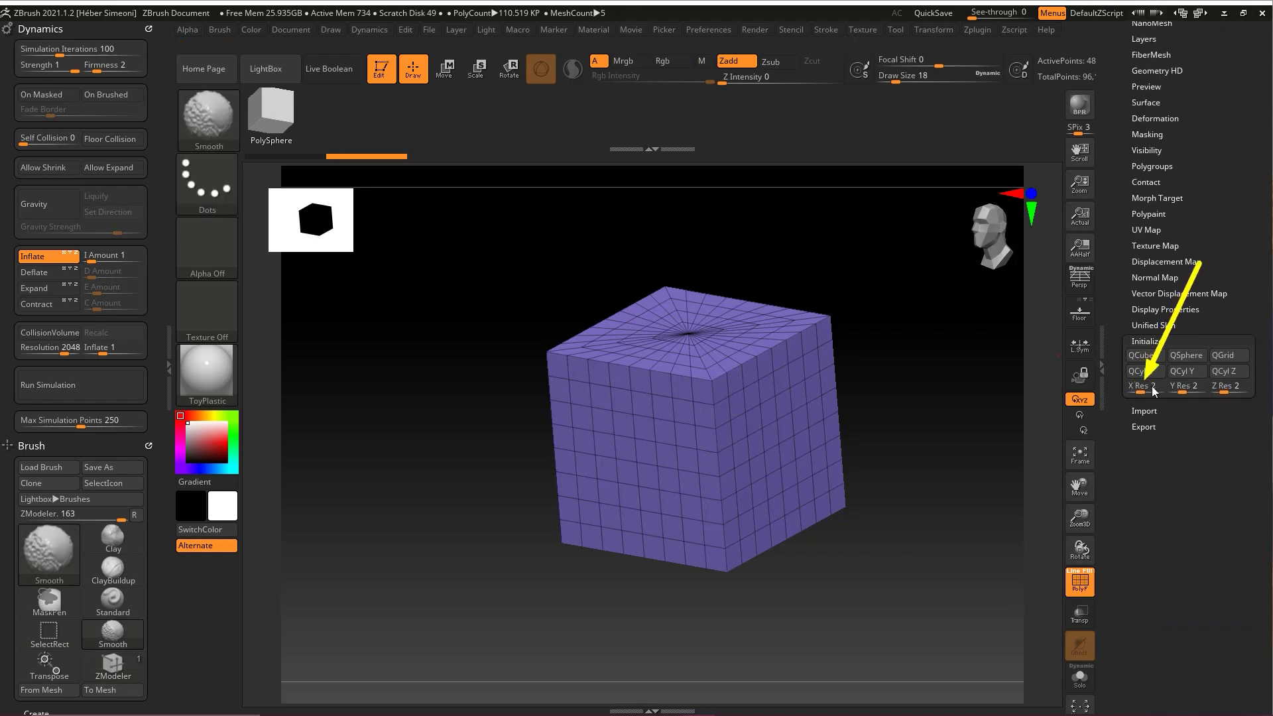
pyautogui.moveTo(1140, 393); pyautogui.dragTo(1136, 393)
pyautogui.moveTo(1222, 390); pyautogui.dragTo(1206, 398)
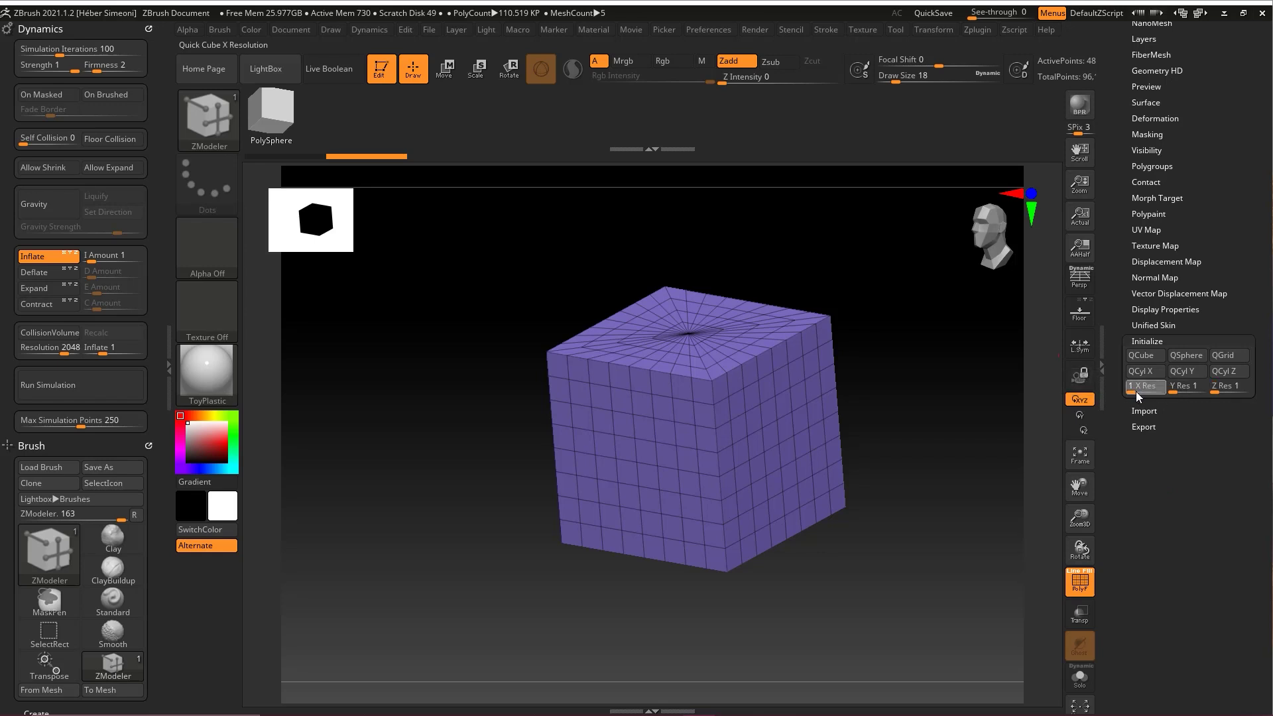
pyautogui.click(1145, 354)
# Move the block straight down until it sits below the armchair
pyautogui.keyDown('ctrl'); pyautogui.moveTo(826, 458); pyautogui.dragTo(851, 472, button='right'); pyautogui.keyUp('ctrl')
pyautogui.press('w')
pyautogui.moveTo(629, 399); pyautogui.dragTo(628, 505)
pyautogui.press('q')
pyautogui.keyDown('alt'); pyautogui.moveTo(810, 487); pyautogui.dragTo(805, 381, button='right'); pyautogui.keyUp('alt')
pyautogui.moveTo(806, 382); pyautogui.dragTo(826, 475, button='right')
pyautogui.moveTo(804, 375)
pyautogui.mouseDown()
pyautogui.moveTo(670, 505)
pyautogui.moveTo(671, 540)
pyautogui.moveTo(667, 507)
pyautogui.moveTo(673, 528)
pyautogui.moveTo(636, 494)
pyautogui.moveTo(418, 81)
pyautogui.mouseUp()
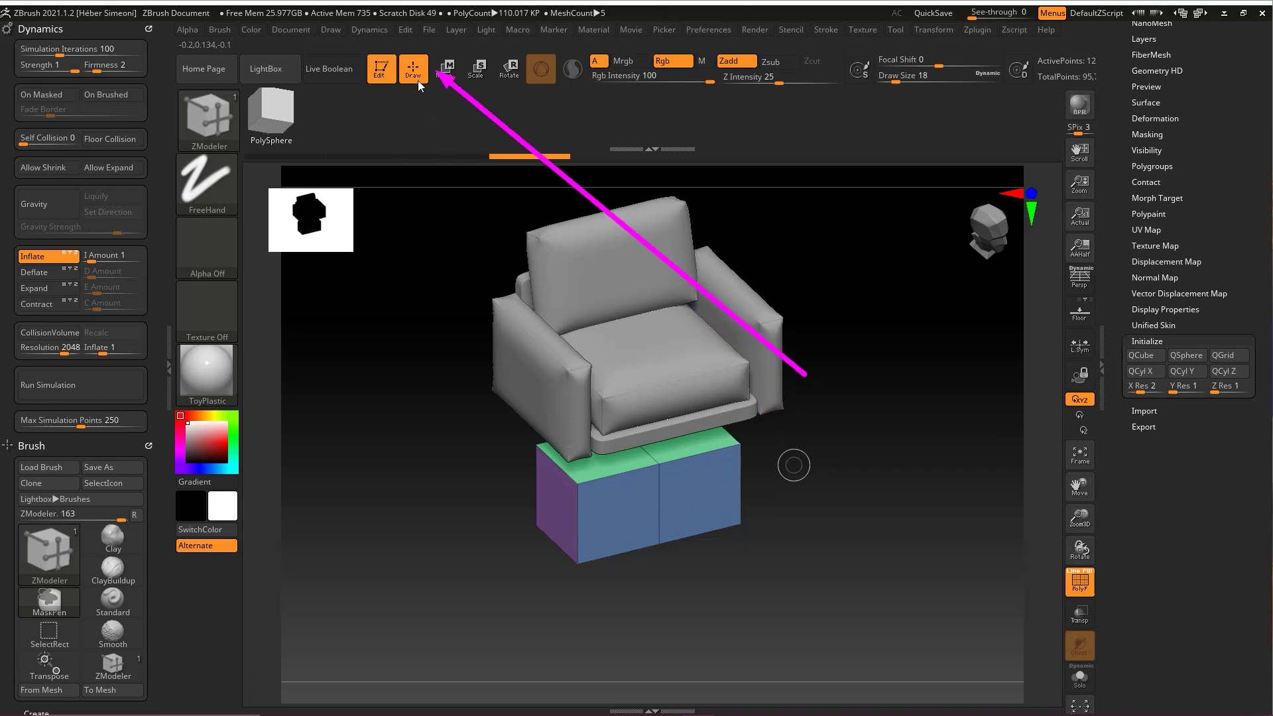
# Flatten the block vertically into a slab and raise it to the underside of the seat
pyautogui.press('w')
pyautogui.keyDown('shift'); pyautogui.moveTo(819, 332); pyautogui.dragTo(702, 412, button='right'); pyautogui.keyUp('shift')
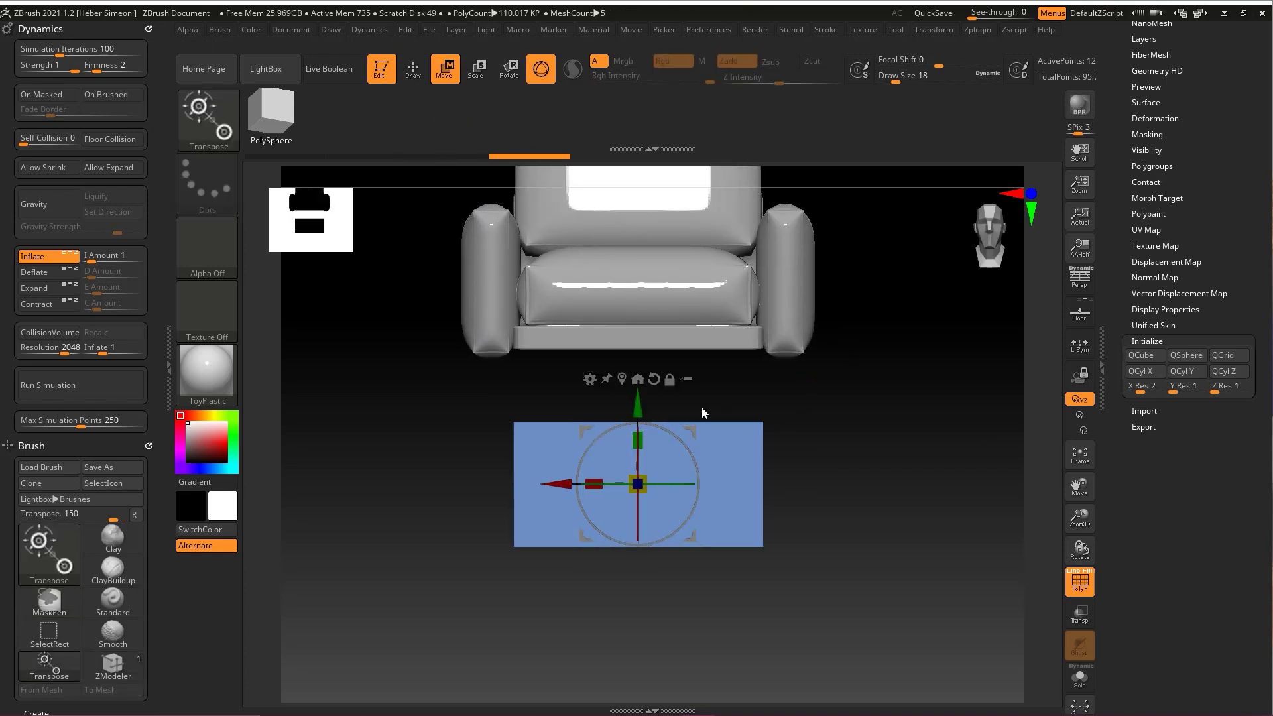
pyautogui.moveTo(640, 440); pyautogui.dragTo(645, 547)
pyautogui.moveTo(643, 393); pyautogui.dragTo(645, 256)
# Stretch the slab to the depth of the seat base and widen it so it extends beneath both armrests
pyautogui.keyDown('shift'); pyautogui.moveTo(805, 445); pyautogui.dragTo(887, 302); pyautogui.keyUp('shift')
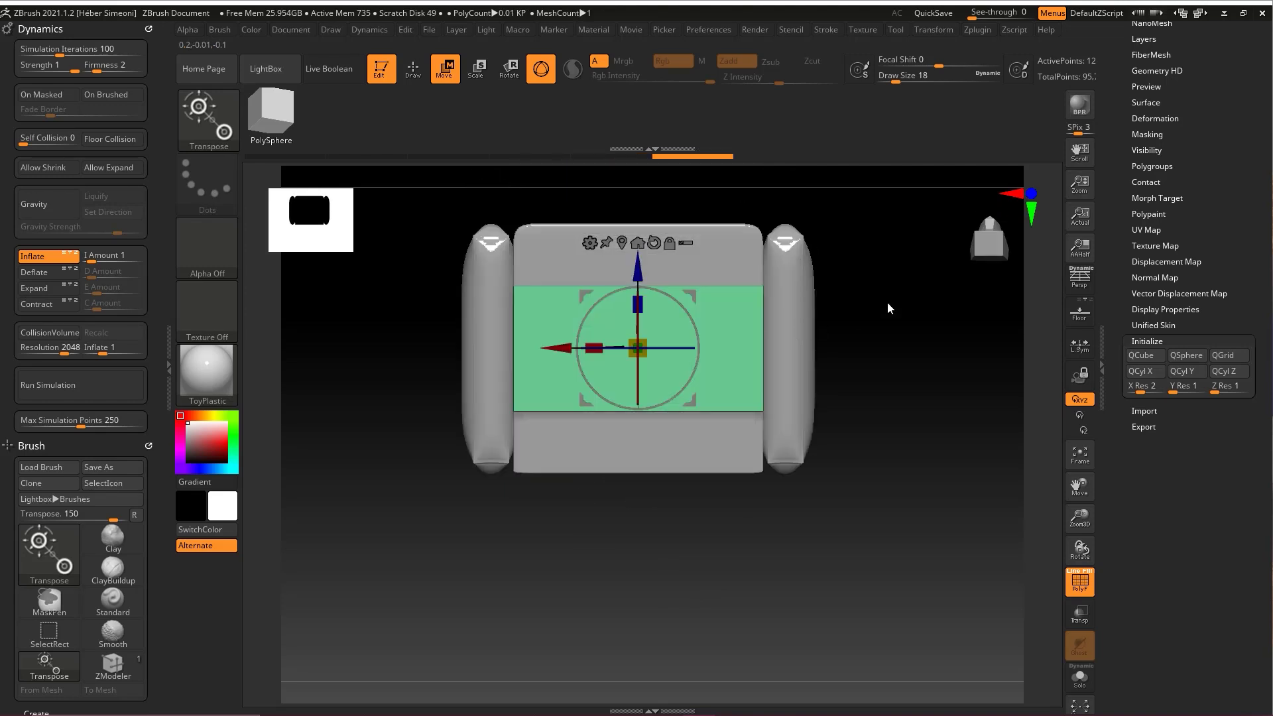
pyautogui.keyDown('alt'); pyautogui.moveTo(887, 301); pyautogui.dragTo(890, 399, button='right'); pyautogui.keyUp('alt')
pyautogui.moveTo(646, 400); pyautogui.dragTo(646, 324)
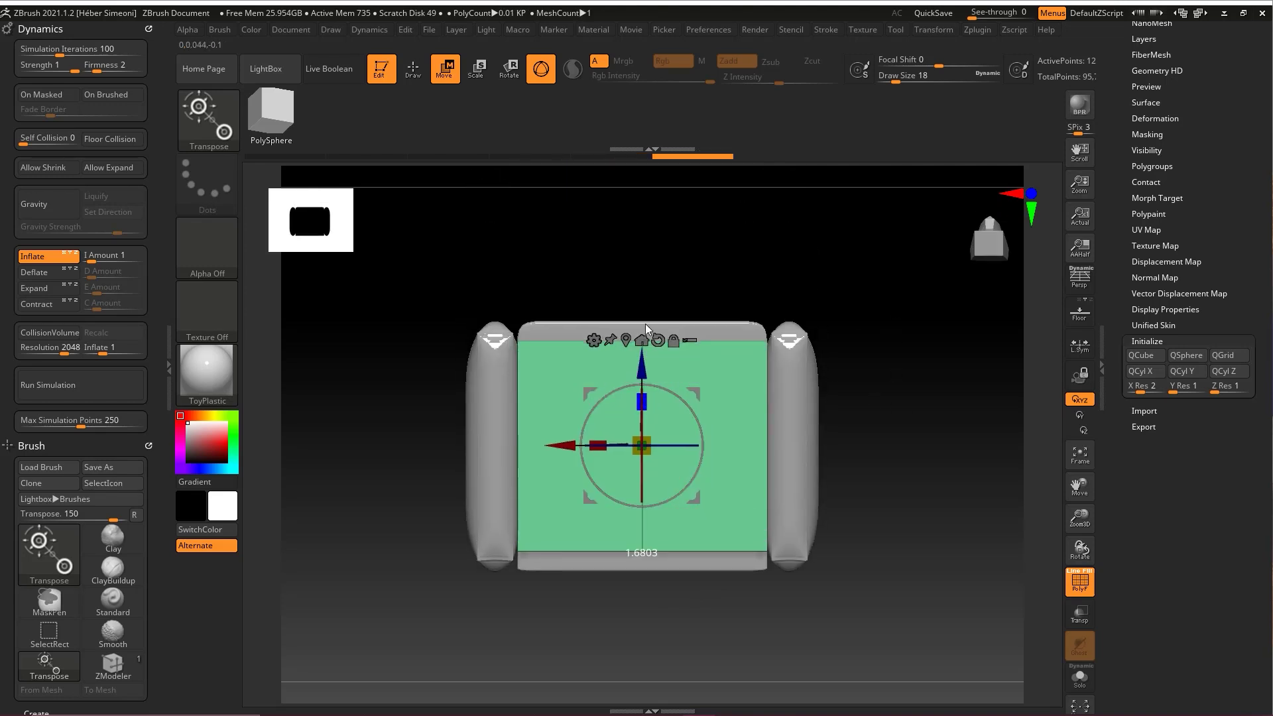
pyautogui.moveTo(598, 444); pyautogui.dragTo(561, 444)
pyautogui.moveTo(643, 395); pyautogui.dragTo(644, 390)
pyautogui.moveTo(690, 318)
pyautogui.mouseDown(button='right')
pyautogui.moveTo(741, 384)
pyautogui.moveTo(772, 394)
pyautogui.mouseUp(button='right')
pyautogui.press('q')
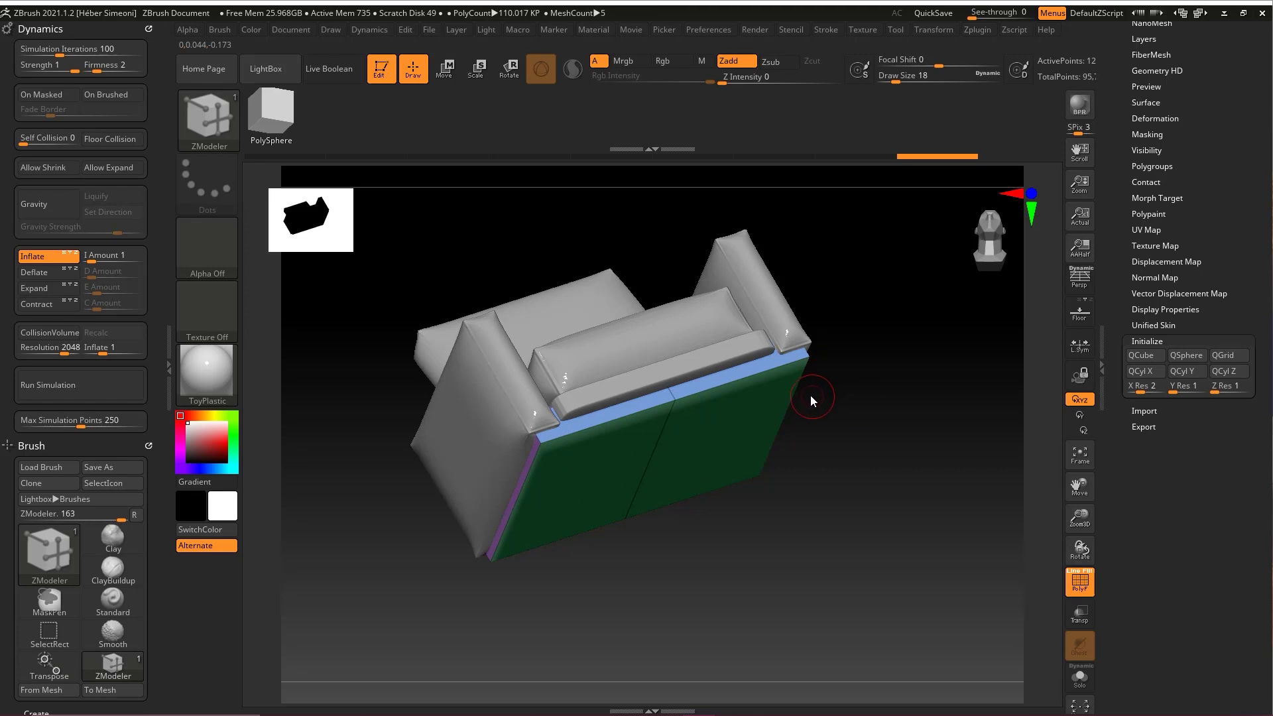
# Adjust the slab's thickness and height so it fits directly beneath the seat base and armrests
pyautogui.moveTo(801, 400); pyautogui.dragTo(840, 443, button='right')
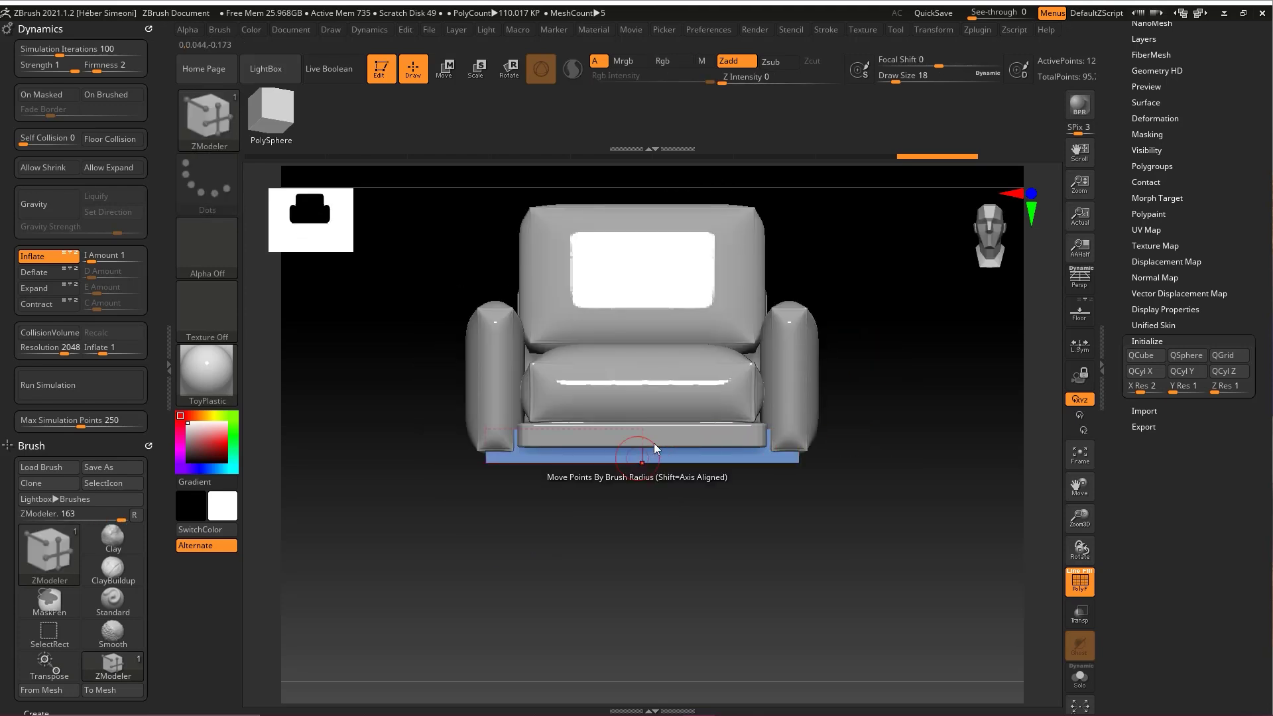
pyautogui.press('w')
pyautogui.moveTo(643, 403); pyautogui.dragTo(644, 448)
pyautogui.moveTo(643, 377); pyautogui.dragTo(644, 384)
pyautogui.moveTo(876, 423)
pyautogui.mouseDown(button='right')
pyautogui.moveTo(875, 316)
pyautogui.moveTo(912, 387)
pyautogui.mouseUp(button='right')
pyautogui.press('q')
pyautogui.press('d')
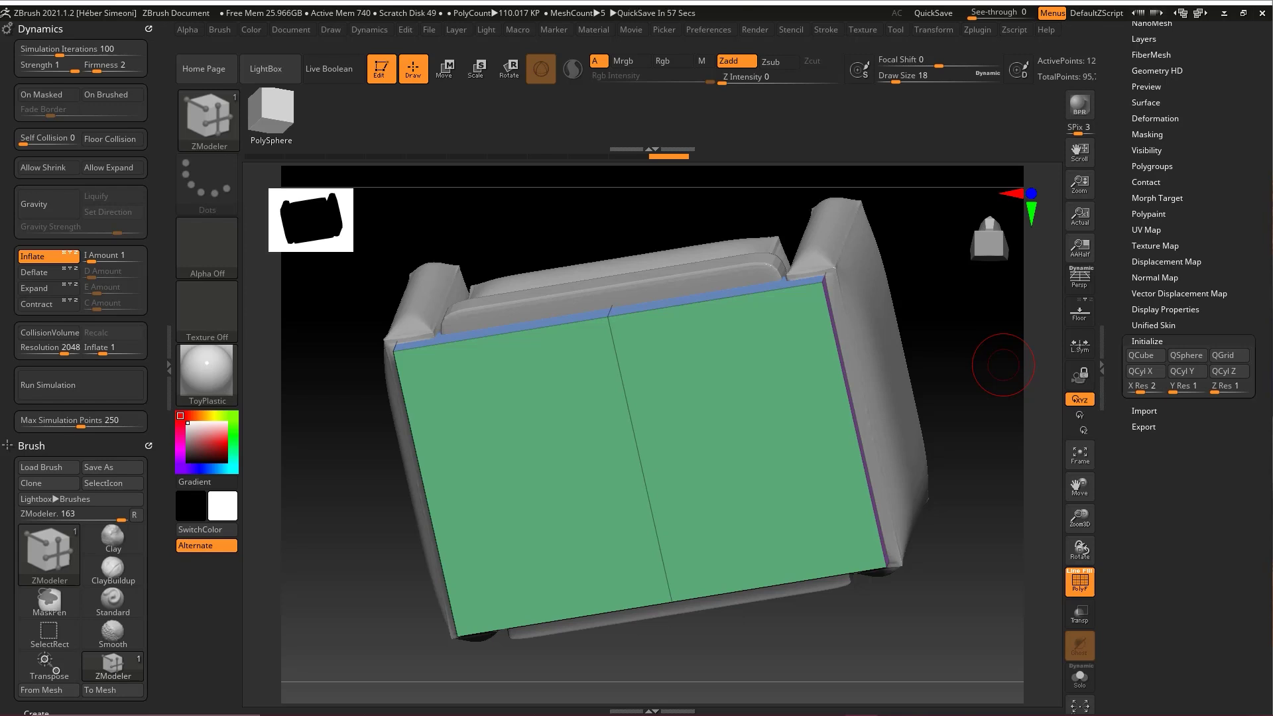
# Insert symmetrical edge loops near both side edges of the slab
pyautogui.moveTo(1000, 305); pyautogui.dragTo(980, 327, button='right')
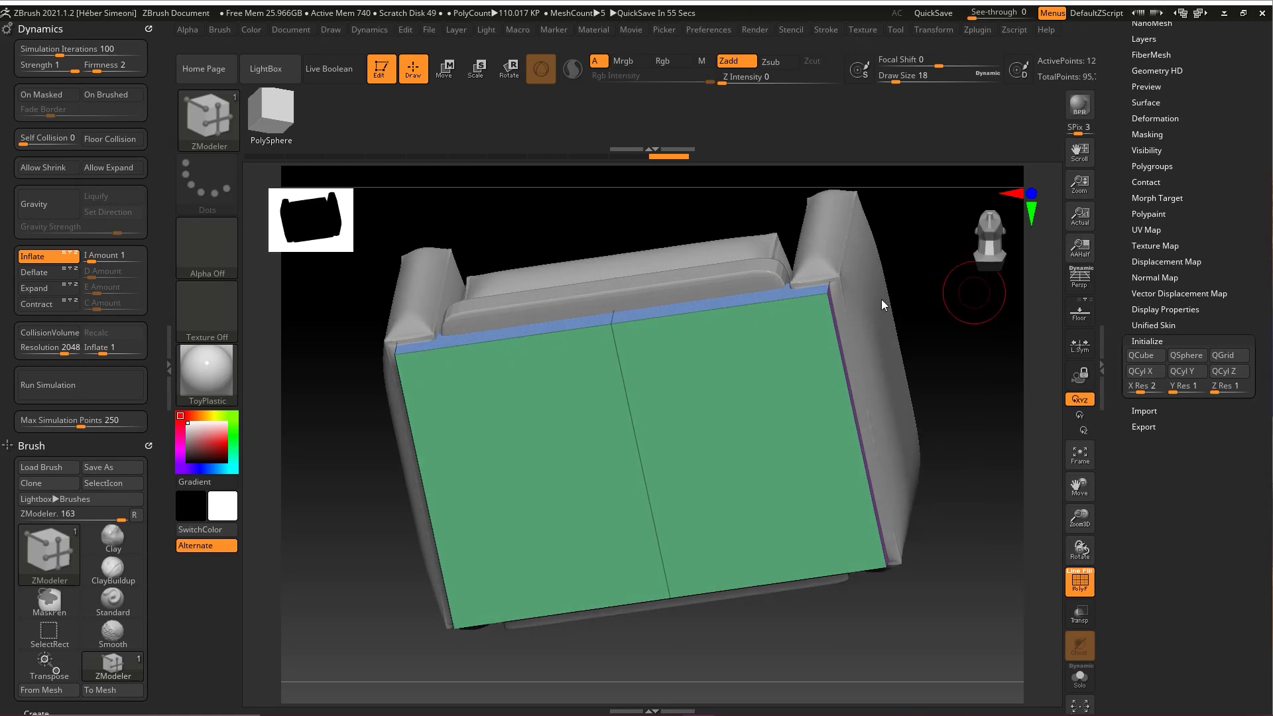
pyautogui.hotkey('ctrl', 'shift')
pyautogui.keyDown('ctrl'); pyautogui.keyDown('shift'); pyautogui.moveTo(531, 264); pyautogui.dragTo(213, 124); pyautogui.keyUp('shift'); pyautogui.keyUp('ctrl')
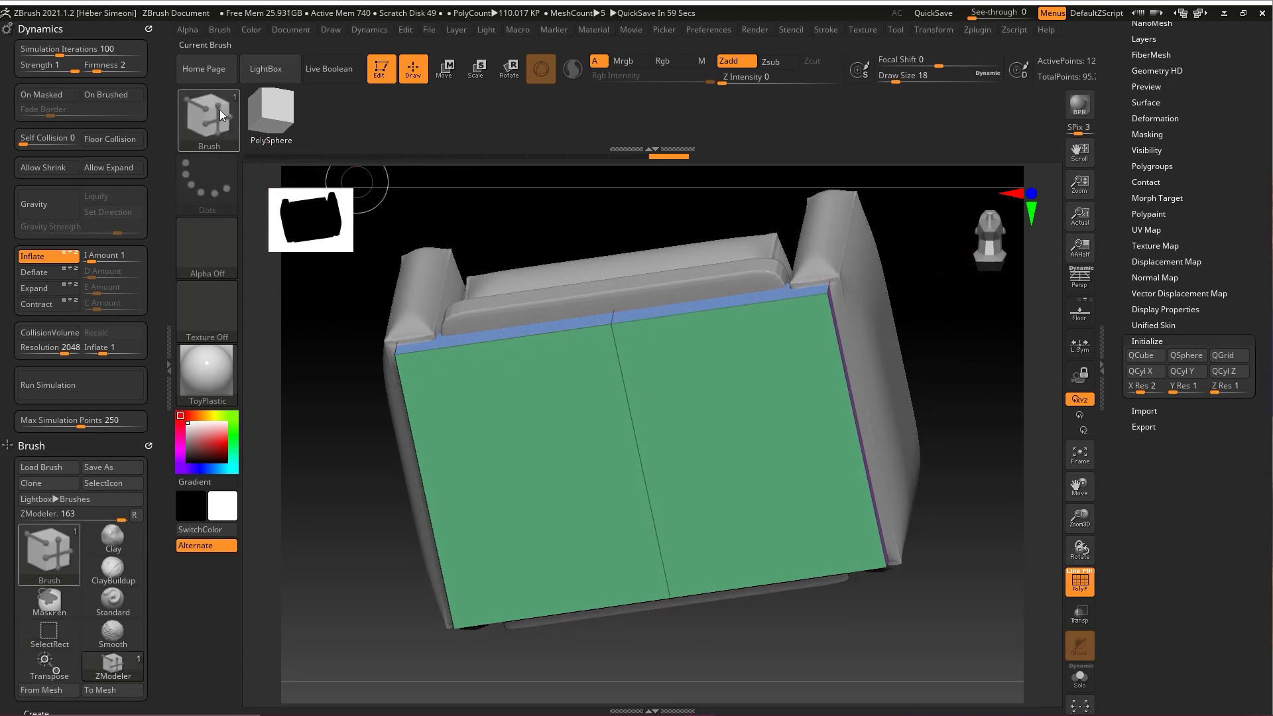
pyautogui.moveTo(619, 217); pyautogui.dragTo(899, 224)
pyautogui.moveTo(951, 348); pyautogui.dragTo(916, 366)
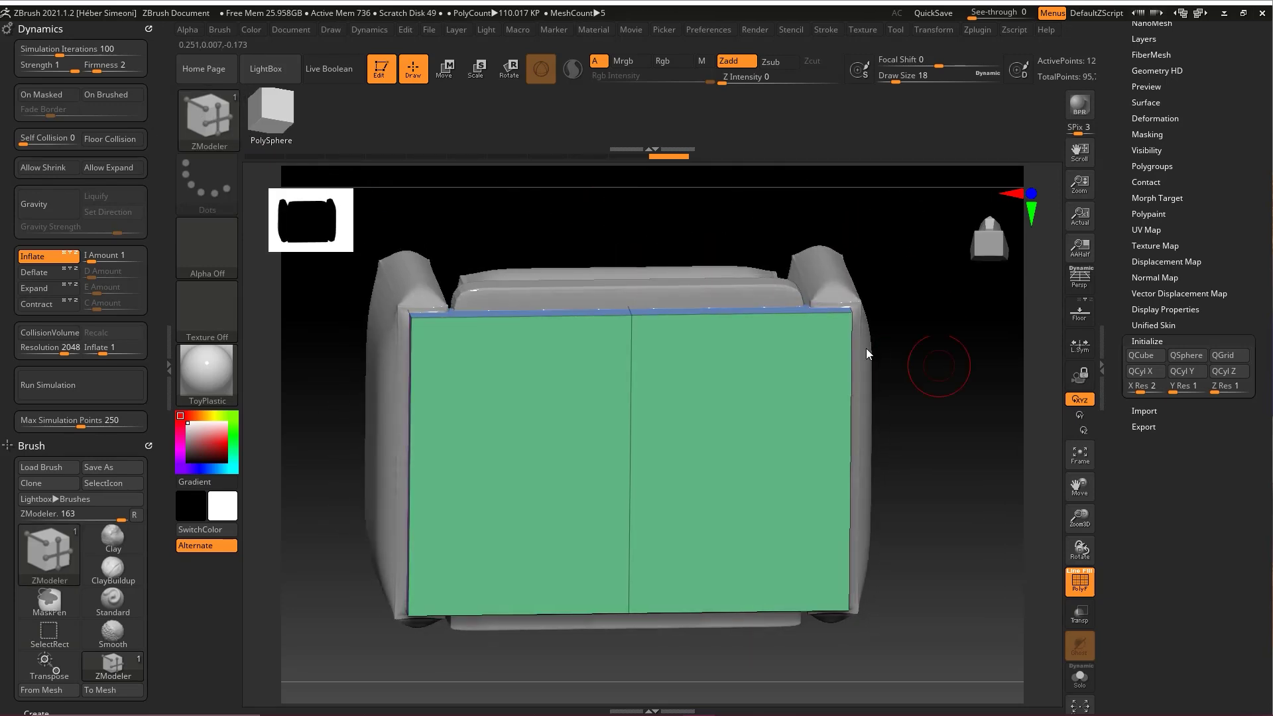
pyautogui.click(801, 317)
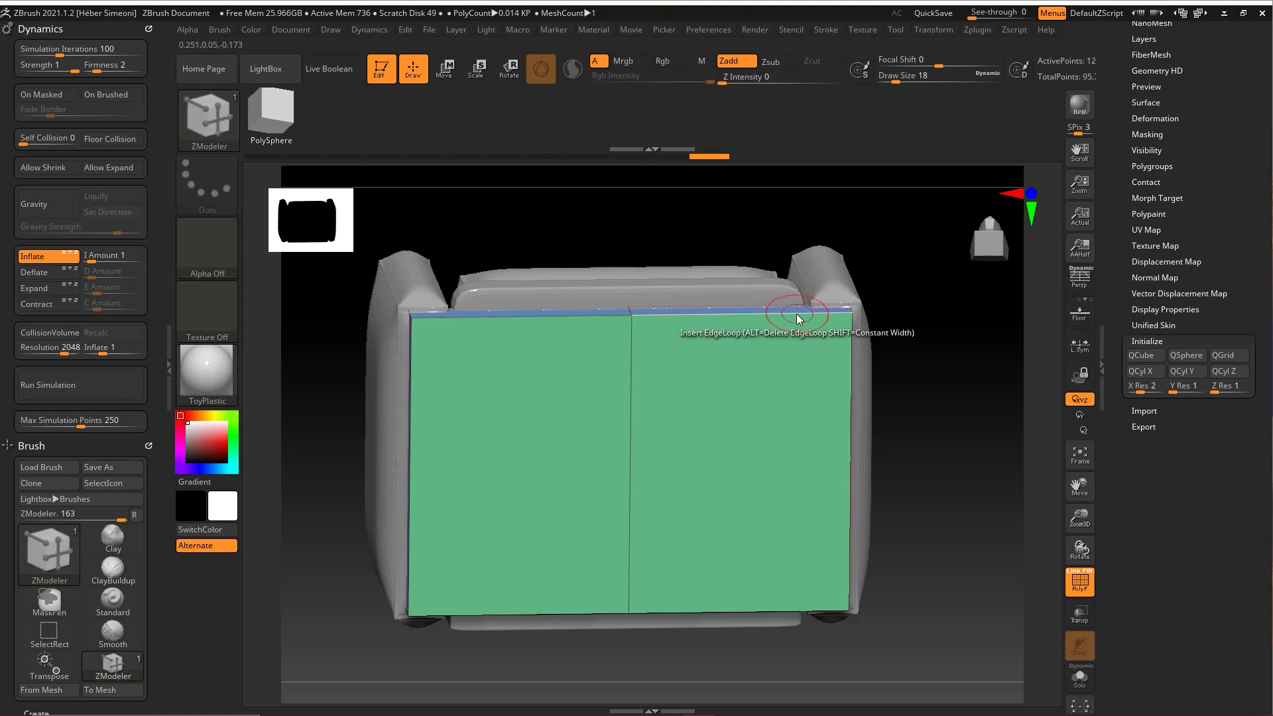
pyautogui.hotkey('ctrl', 'z')
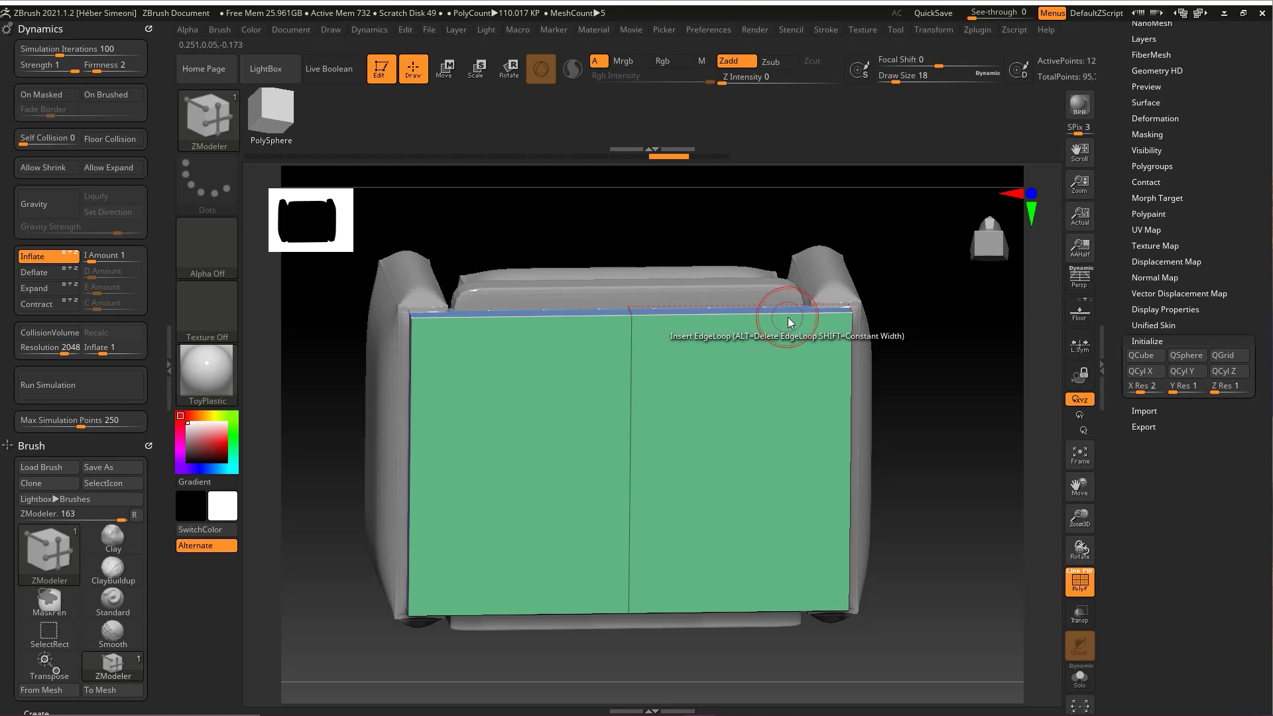
pyautogui.moveTo(872, 249)
pyautogui.mouseDown()
pyautogui.moveTo(908, 292)
pyautogui.moveTo(816, 316)
pyautogui.moveTo(694, 321)
pyautogui.moveTo(819, 327)
pyautogui.mouseUp()
pyautogui.moveTo(904, 337); pyautogui.dragTo(916, 292)
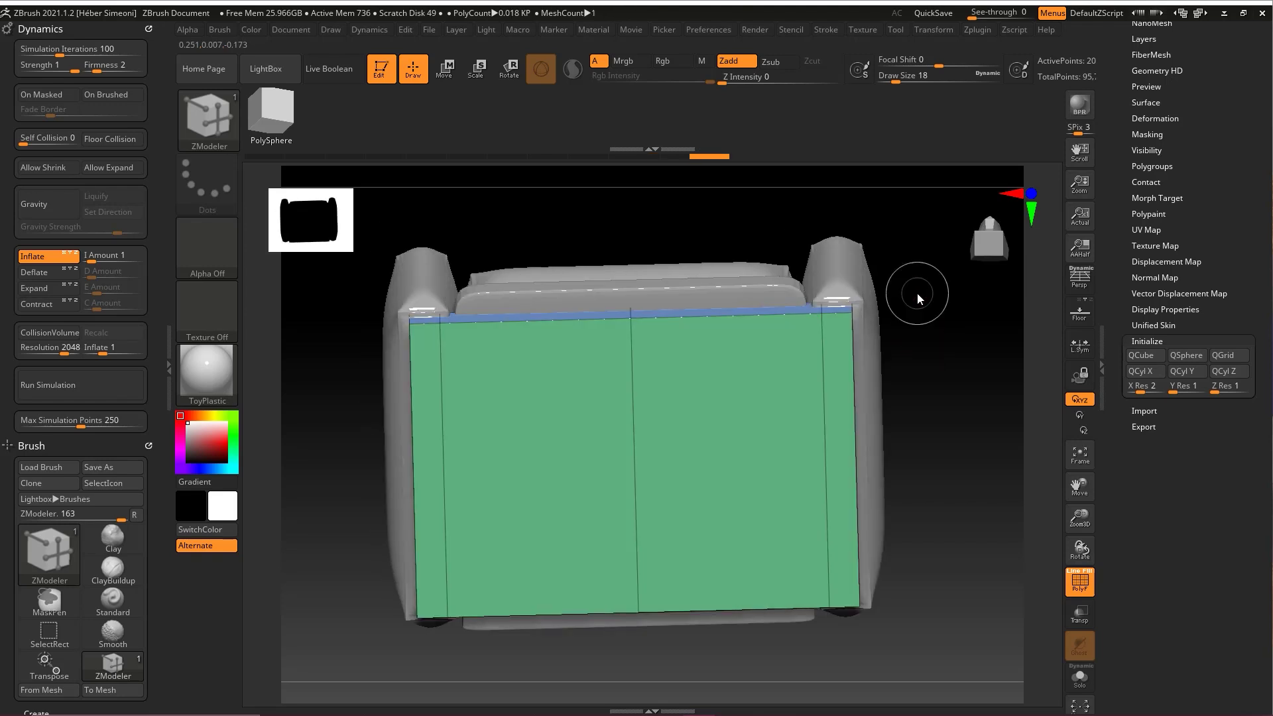
# Insert edge loops near the slab's front and back edges to outline square faces at the four corners
pyautogui.moveTo(822, 380)
pyautogui.mouseDown()
pyautogui.moveTo(818, 336)
pyautogui.moveTo(877, 379)
pyautogui.mouseUp()
pyautogui.moveTo(828, 435); pyautogui.dragTo(862, 587)
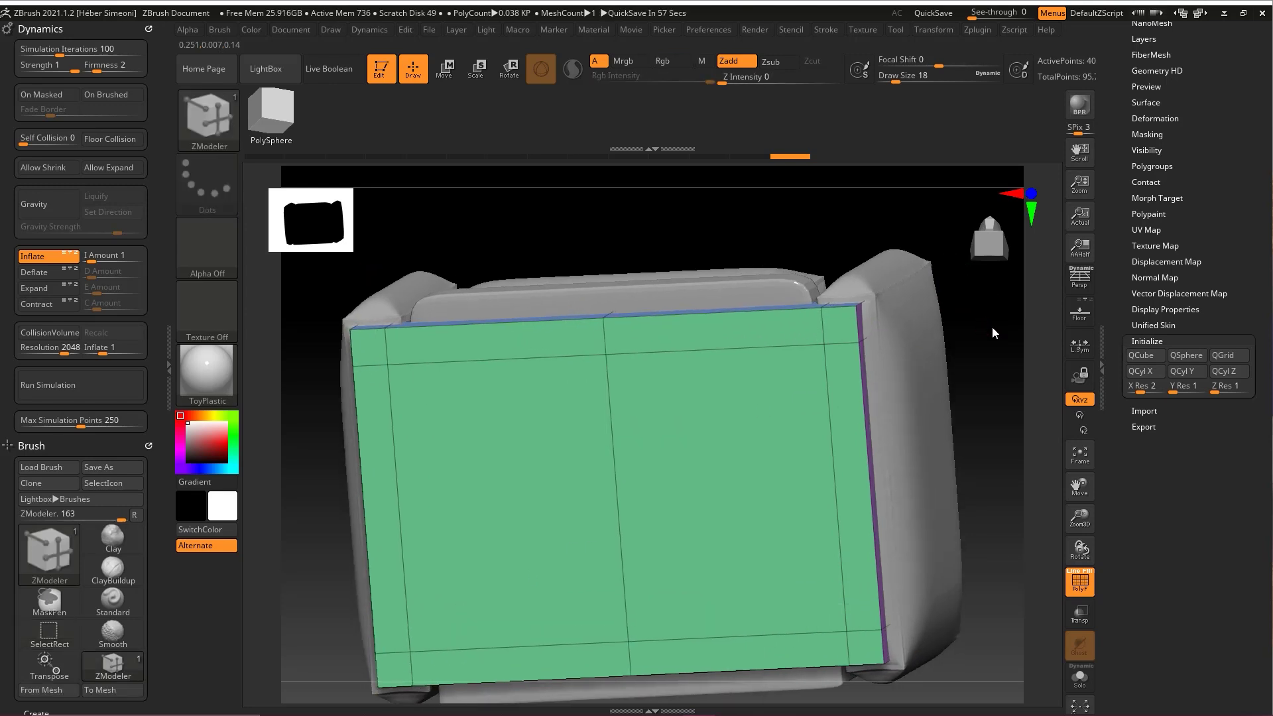
pyautogui.moveTo(992, 326)
pyautogui.mouseDown()
pyautogui.moveTo(845, 343)
pyautogui.moveTo(901, 369)
pyautogui.moveTo(884, 393)
pyautogui.moveTo(810, 292)
pyautogui.mouseUp()
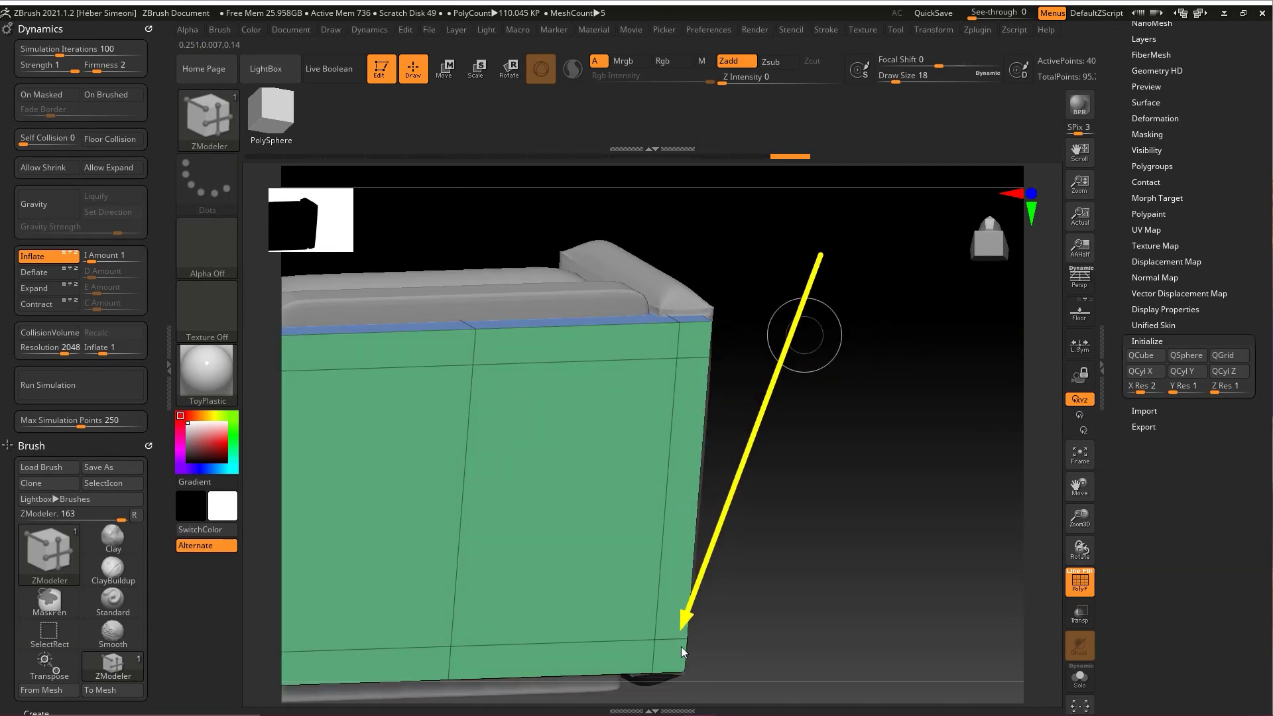
# Reduce the Draw Size to 7 and inset the corner face on the slab's underside with ZModeler Inset, A Single Poly
pyautogui.moveTo(729, 358)
pyautogui.mouseDown()
pyautogui.moveTo(793, 393)
pyautogui.moveTo(881, 360)
pyautogui.moveTo(853, 372)
pyautogui.mouseUp()
pyautogui.press('space')
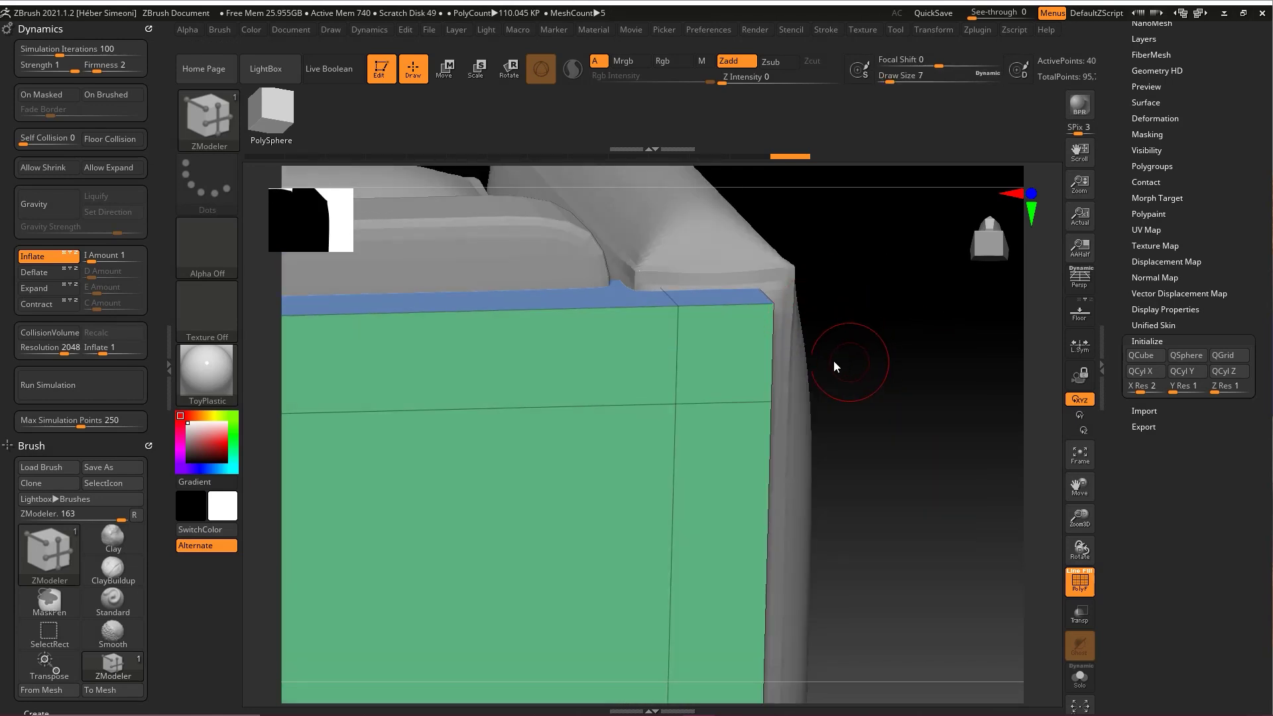
pyautogui.hotkey('ctrl', 'shift')
pyautogui.moveTo(724, 349)
pyautogui.mouseDown()
pyautogui.moveTo(738, 330)
pyautogui.moveTo(727, 328)
pyautogui.moveTo(730, 350)
pyautogui.moveTo(719, 335)
pyautogui.mouseUp()
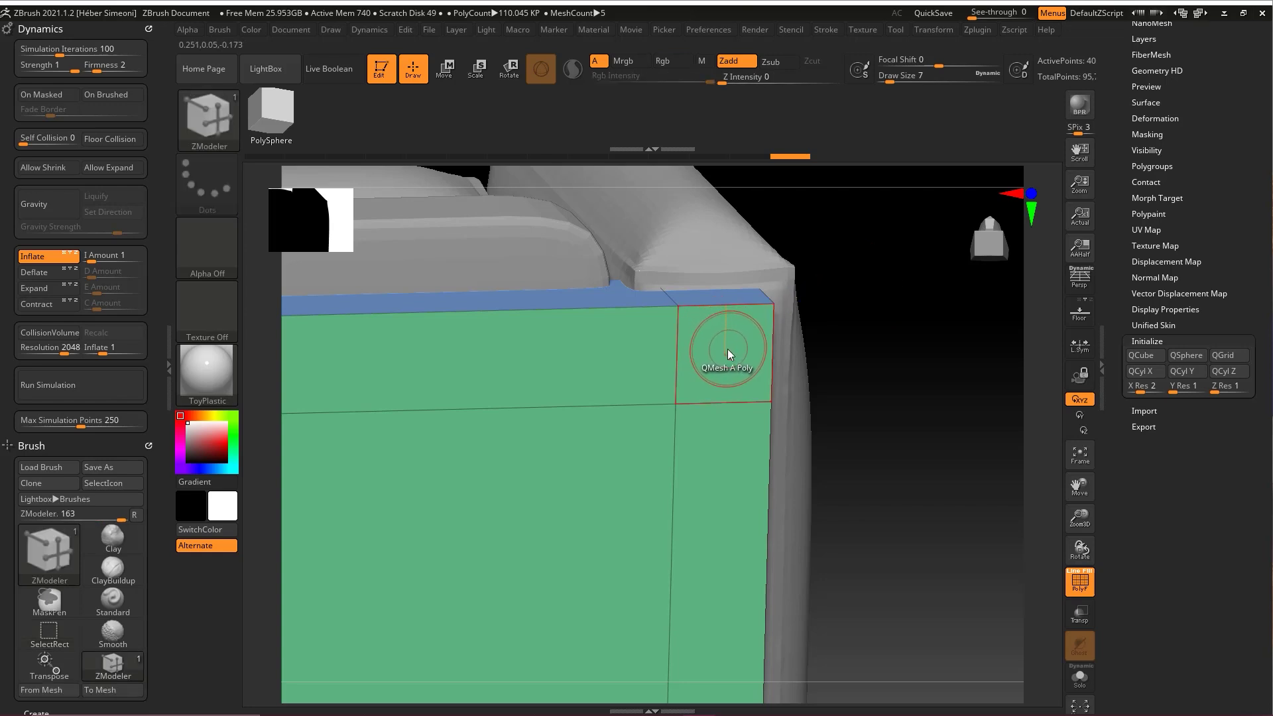
pyautogui.press('space')
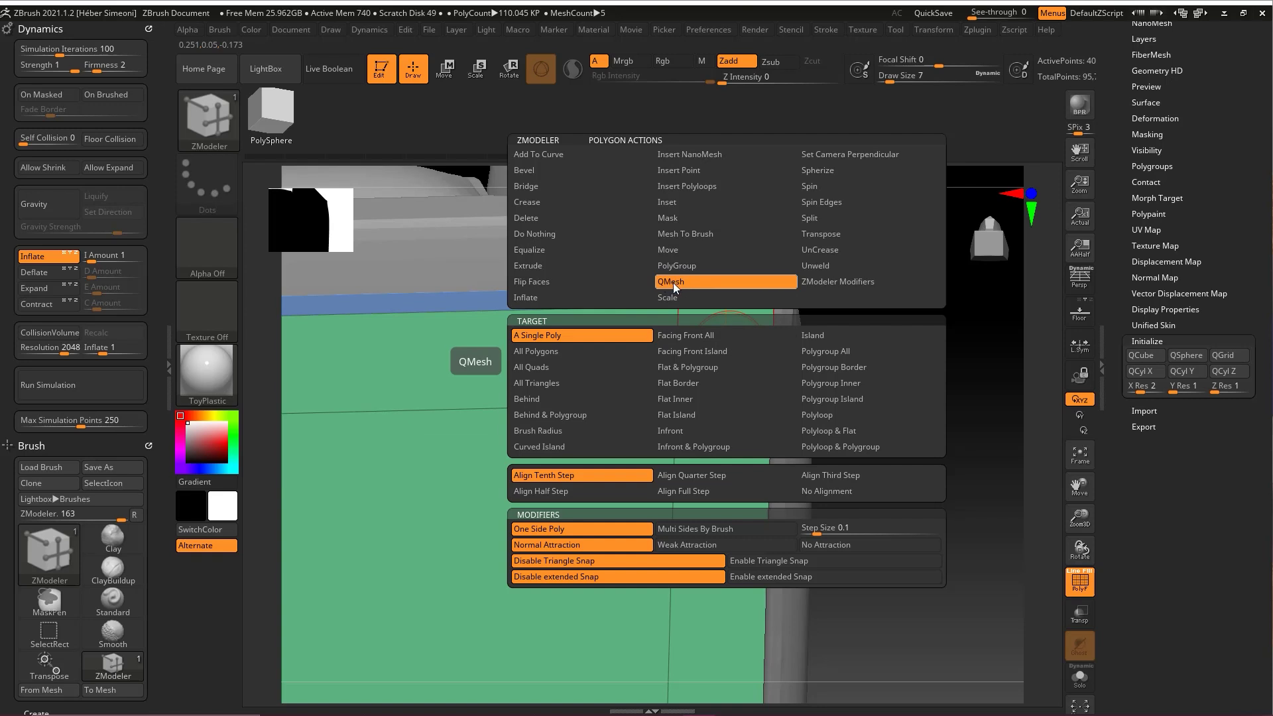
pyautogui.click(670, 202)
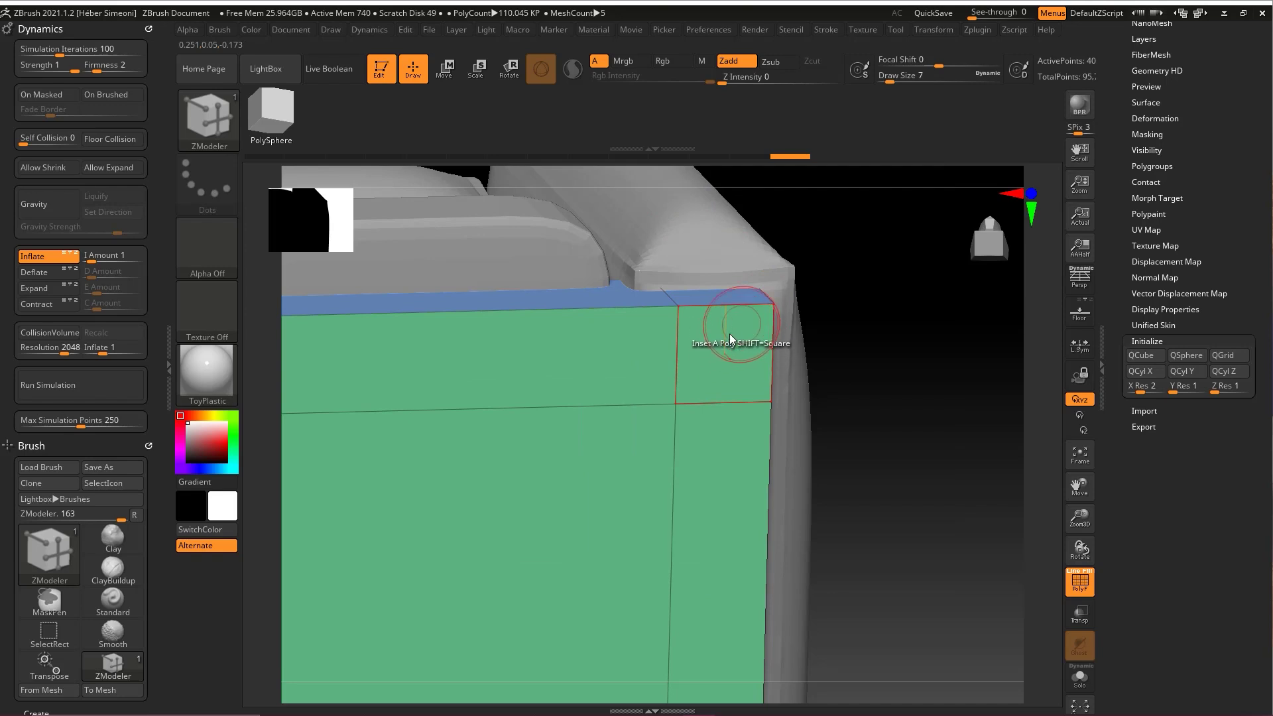
pyautogui.moveTo(751, 325); pyautogui.dragTo(736, 333)
pyautogui.hotkey('ctrl', 'z')
pyautogui.moveTo(888, 356); pyautogui.dragTo(902, 361)
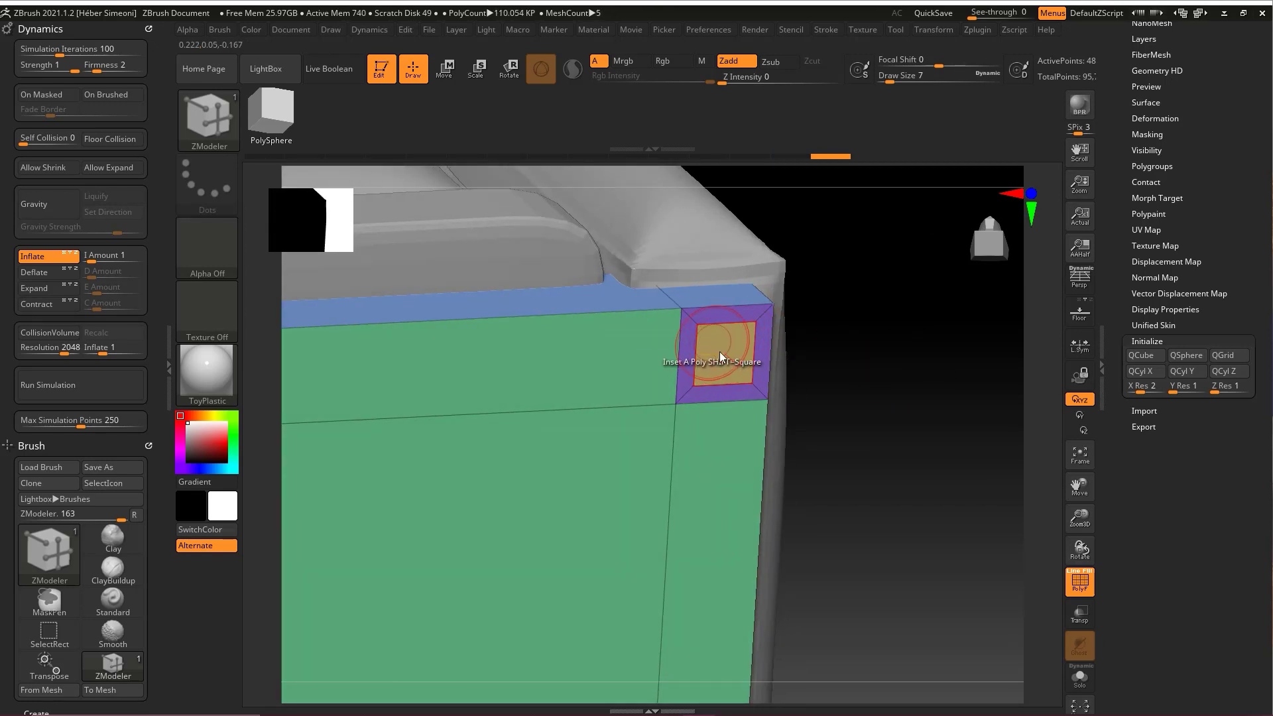
# Extrude the inset corner face on the slab's underside into a leg with ZModeler QMesh, A Single Poly
pyautogui.press('space')
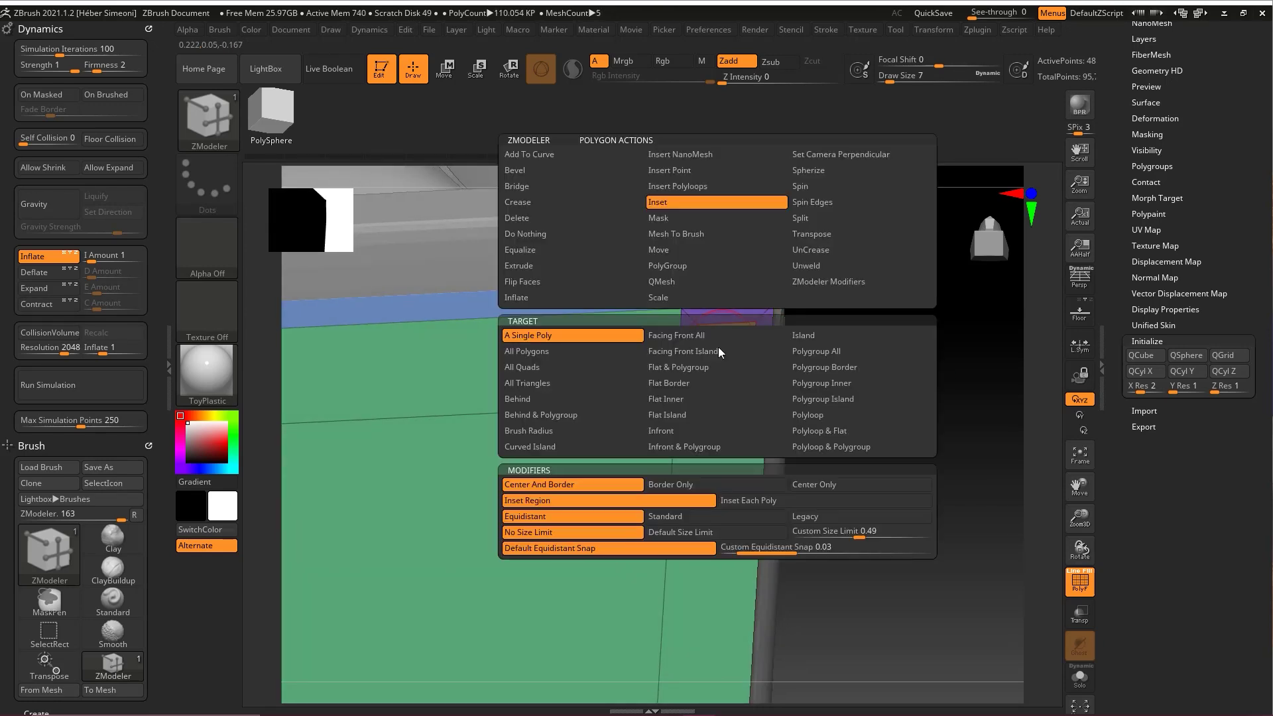
pyautogui.click(663, 281)
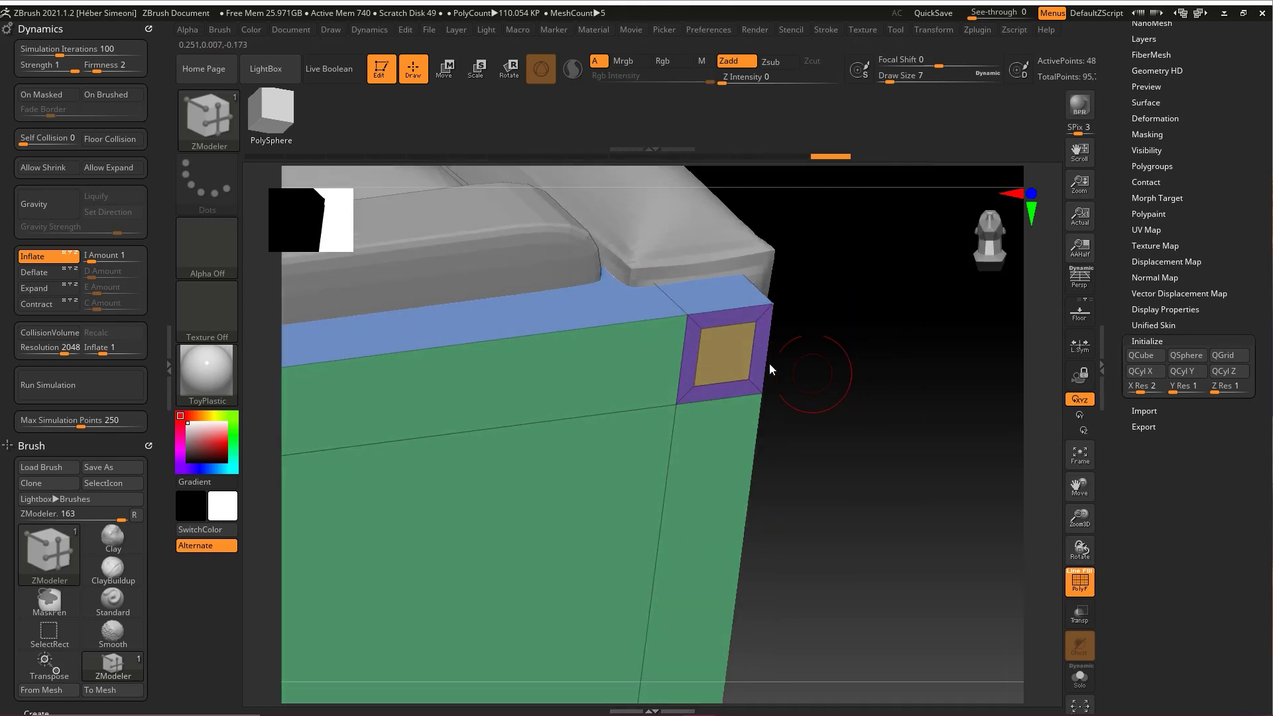
pyautogui.moveTo(725, 348)
pyautogui.mouseDown()
pyautogui.moveTo(882, 470)
pyautogui.moveTo(923, 460)
pyautogui.moveTo(861, 418)
pyautogui.moveTo(949, 432)
pyautogui.moveTo(931, 332)
pyautogui.mouseUp()
pyautogui.press('f')
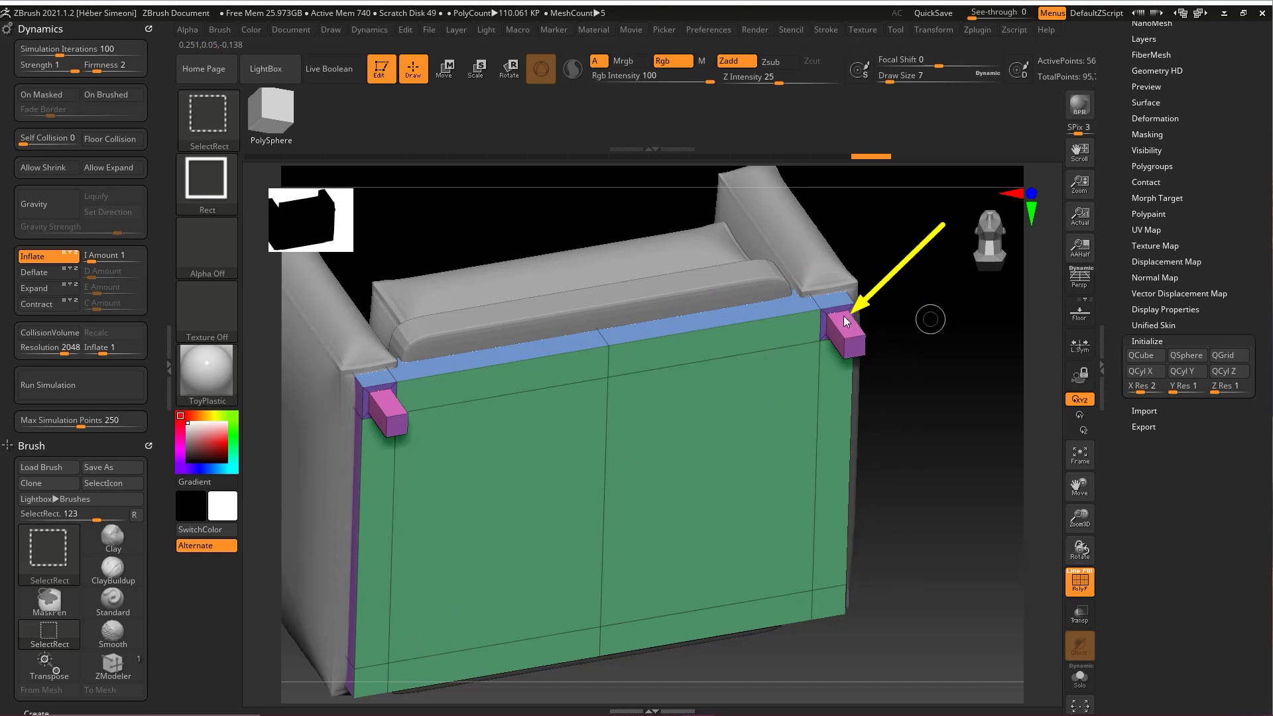
# Undo the leg extrusion and the corner inset on the slab
pyautogui.press('b')
pyautogui.press('z')
pyautogui.press('m')
pyautogui.hotkey('ctrl', 'z')
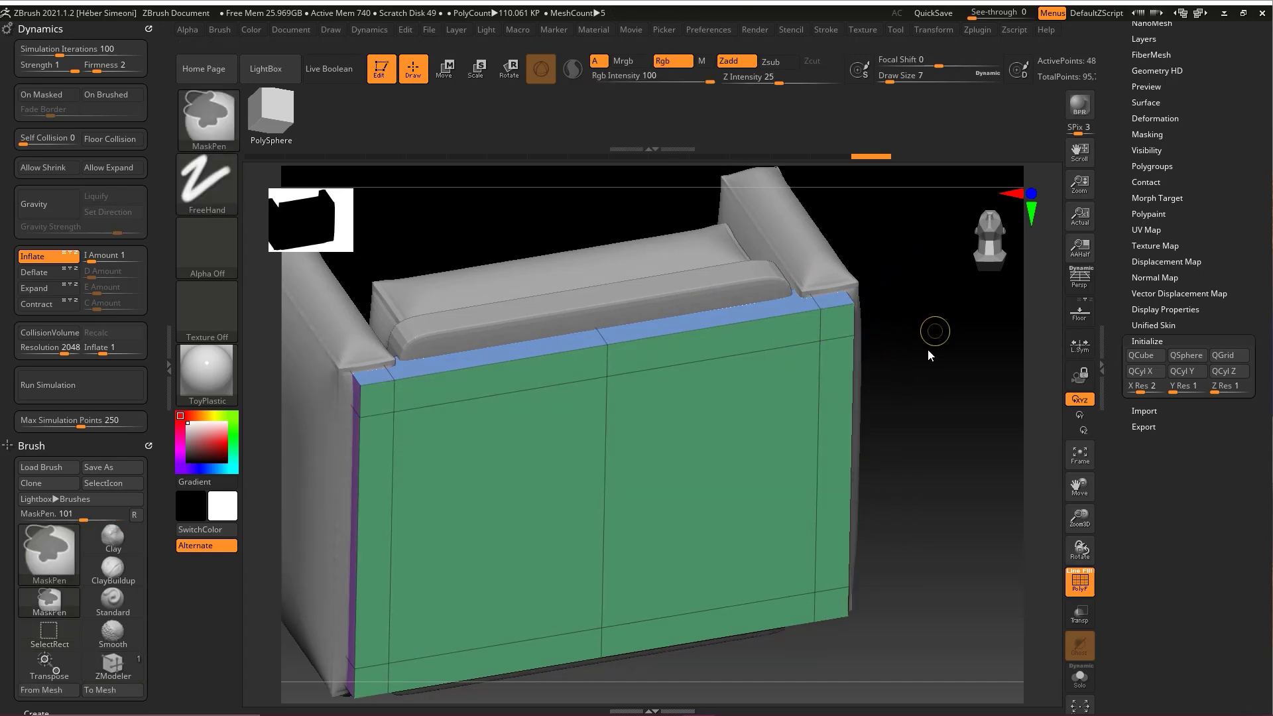
pyautogui.hotkey('ctrl', 'shift')
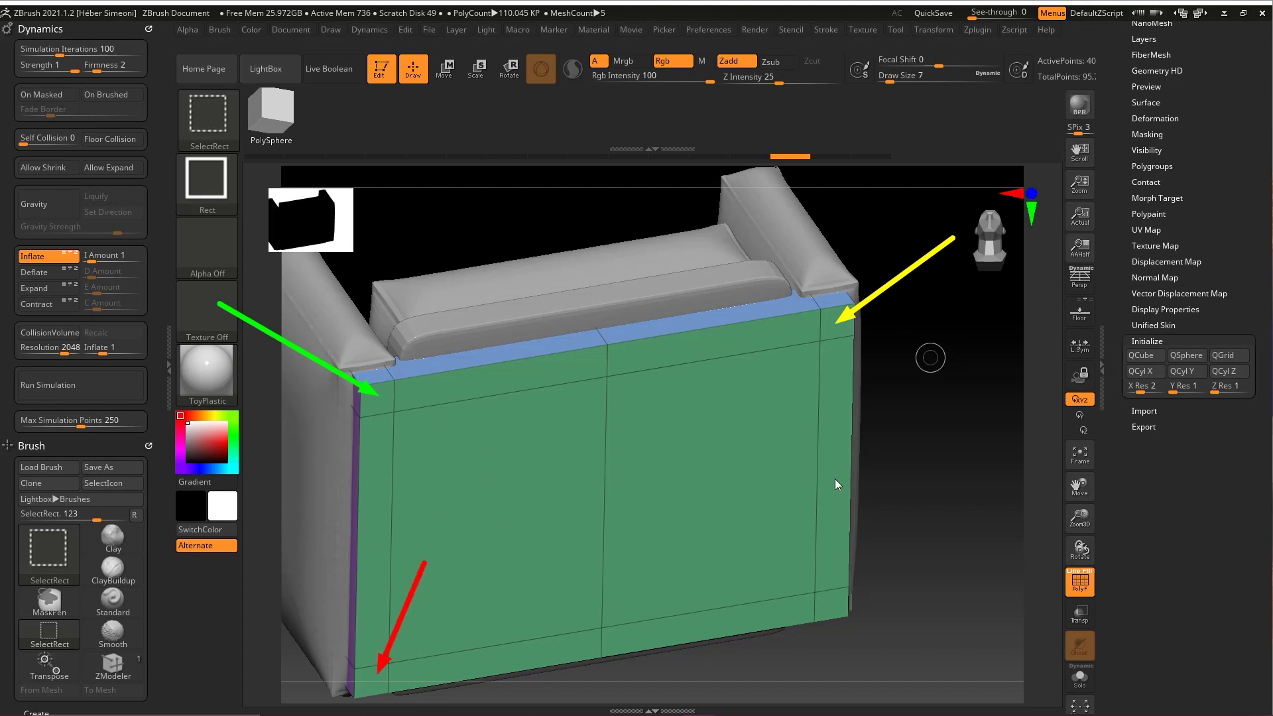
pyautogui.hotkey('ctrl', 'shift')
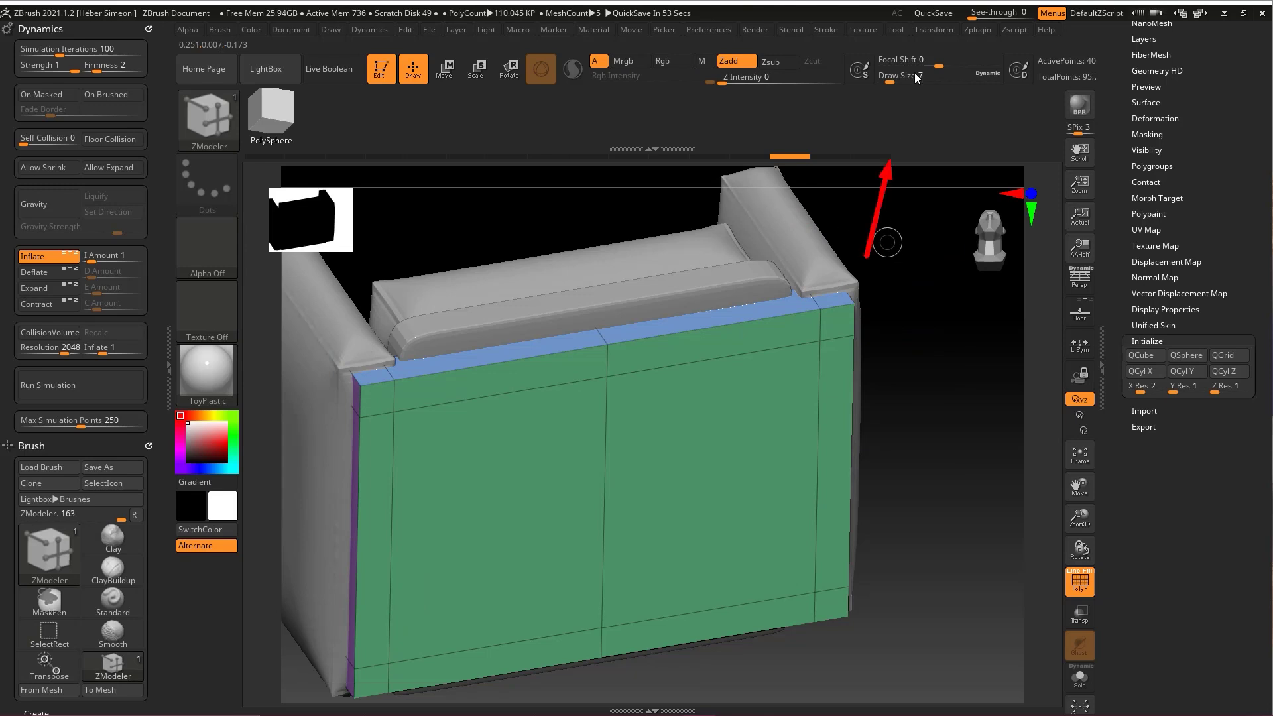
# Activate symmetry on Z as well as X and inset the slab's underside corner face with ZModeler Inset, A Single Poly
pyautogui.click(931, 29)
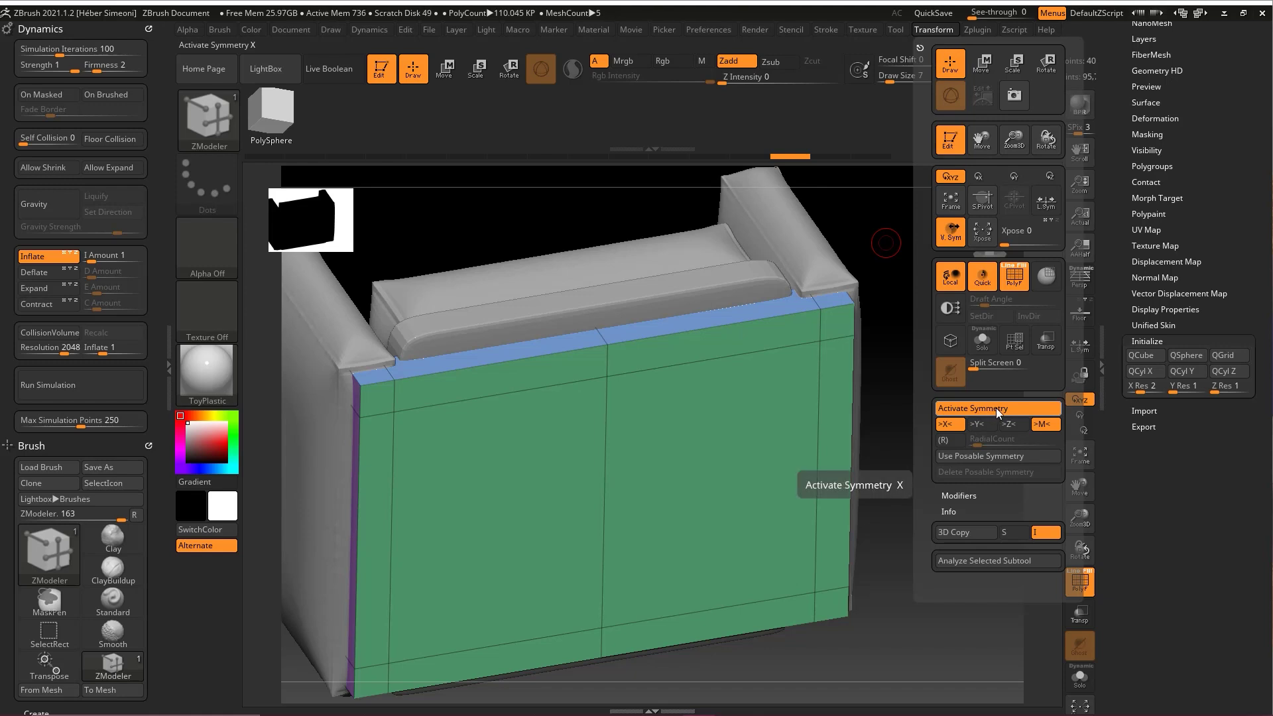
pyautogui.moveTo(974, 358); pyautogui.dragTo(935, 371)
pyautogui.moveTo(942, 315); pyautogui.dragTo(895, 323)
pyautogui.press('space')
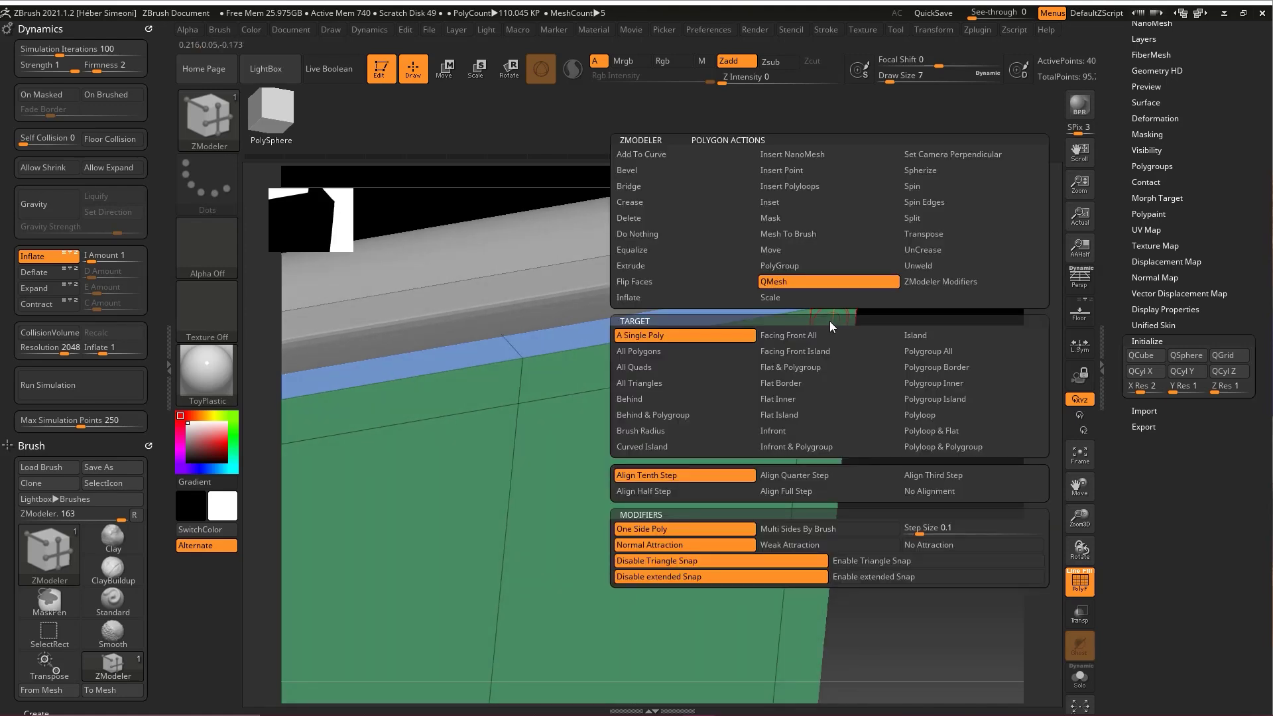
pyautogui.click(780, 201)
pyautogui.moveTo(846, 324); pyautogui.dragTo(833, 325)
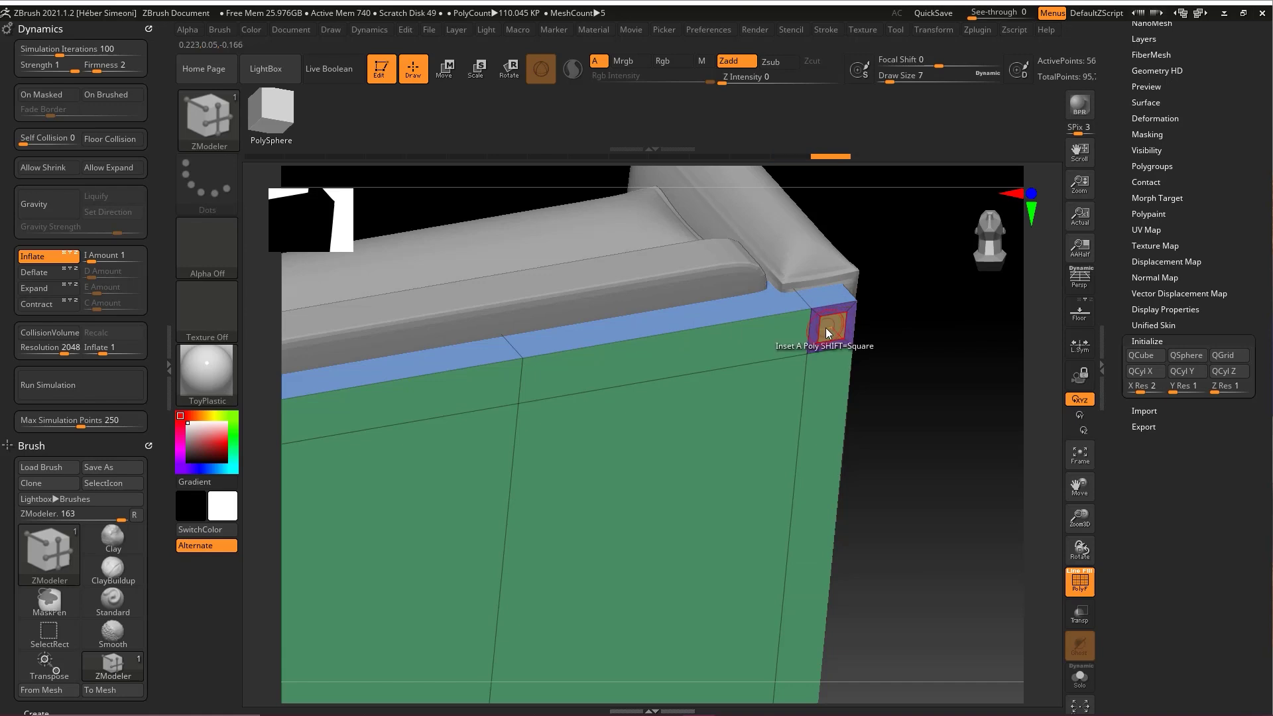
# Extrude the inset corner faces into four legs with ZModeler QMesh, A Single Poly
pyautogui.press('space')
pyautogui.click(776, 282)
pyautogui.keyDown('alt'); pyautogui.moveTo(908, 403); pyautogui.dragTo(886, 458); pyautogui.keyUp('alt')
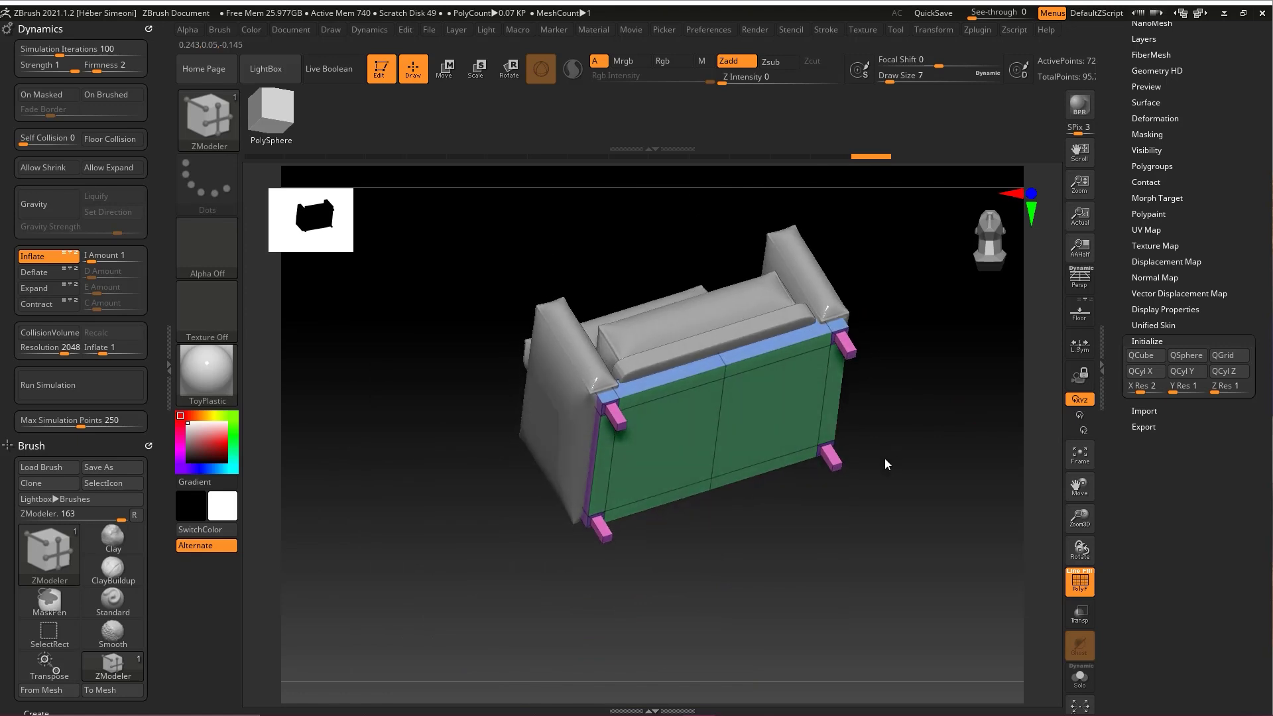
pyautogui.click(931, 29)
pyautogui.hotkey('ctrl', 'shift')
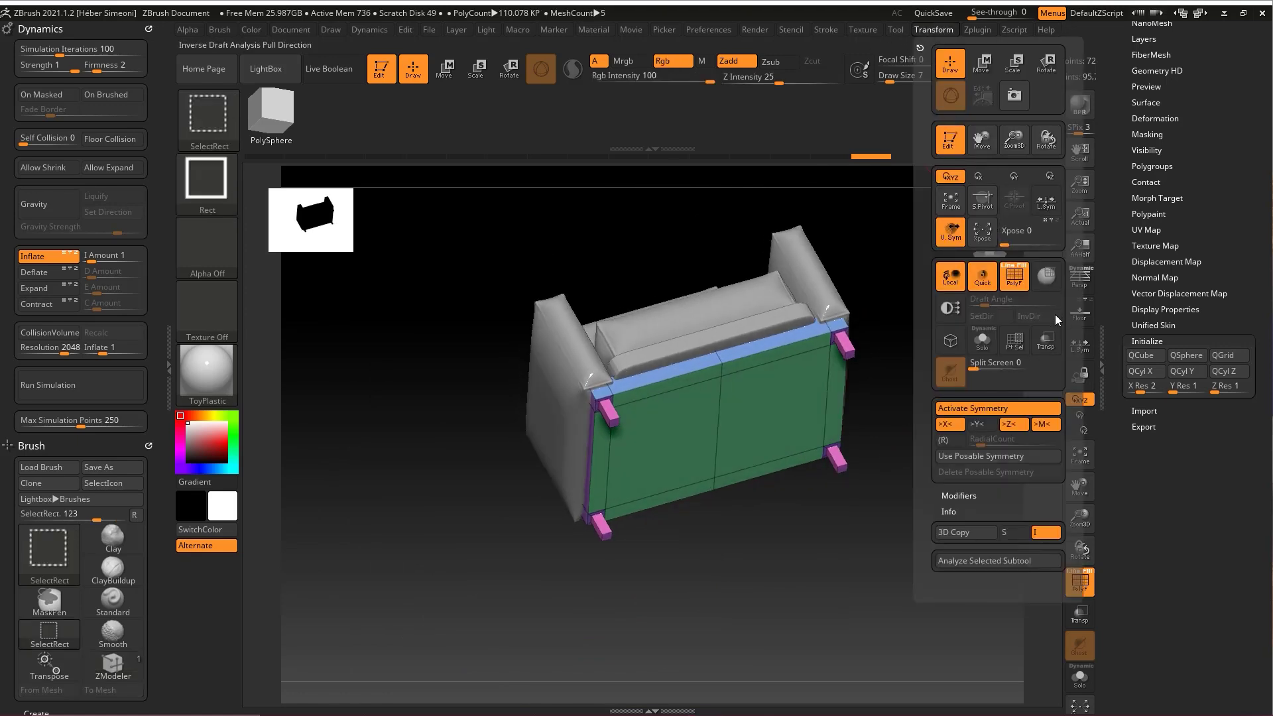
pyautogui.moveTo(1064, 269); pyautogui.dragTo(955, 395)
pyautogui.moveTo(898, 224)
pyautogui.mouseDown()
pyautogui.moveTo(854, 331)
pyautogui.moveTo(626, 396)
pyautogui.moveTo(619, 410)
pyautogui.moveTo(933, 363)
pyautogui.moveTo(966, 391)
pyautogui.moveTo(939, 420)
pyautogui.mouseUp()
pyautogui.press('Escape')
pyautogui.moveTo(773, 516); pyautogui.dragTo(787, 311)
pyautogui.moveTo(1055, 292)
pyautogui.mouseDown()
pyautogui.moveTo(1014, 418)
pyautogui.moveTo(955, 412)
pyautogui.moveTo(842, 334)
pyautogui.mouseUp()
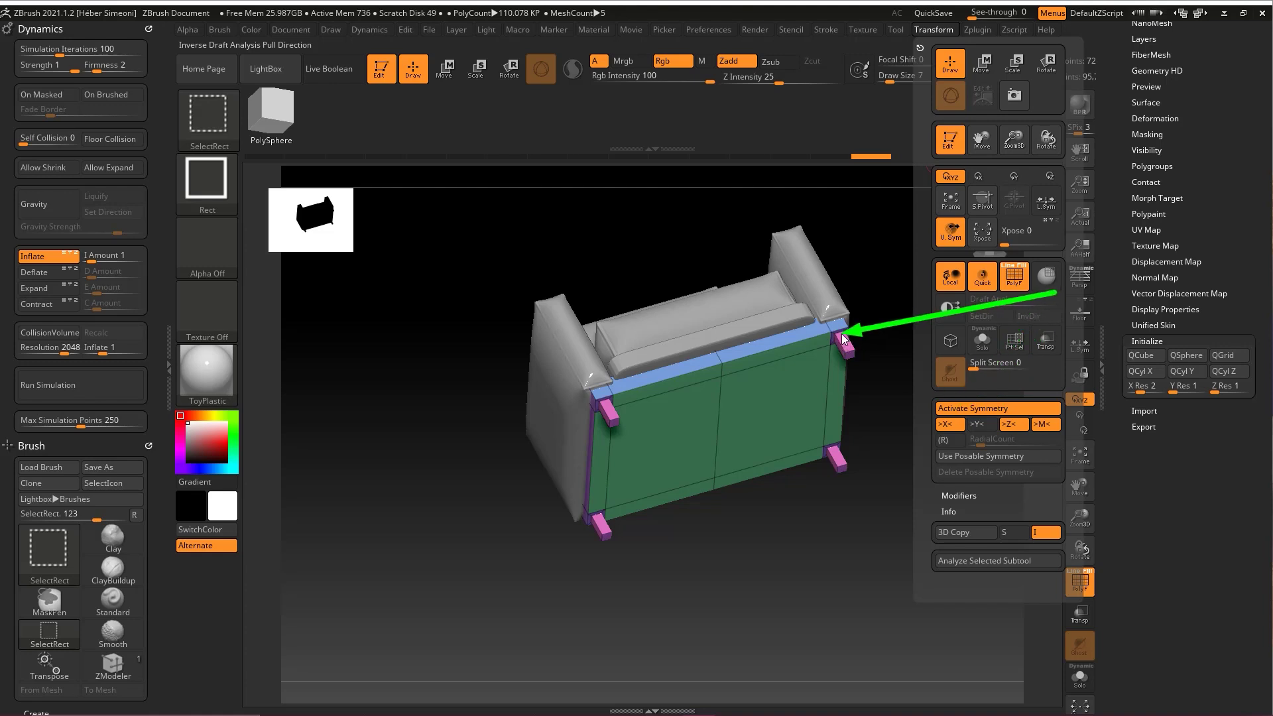
pyautogui.moveTo(841, 334)
pyautogui.mouseDown()
pyautogui.moveTo(841, 357)
pyautogui.moveTo(836, 334)
pyautogui.moveTo(961, 367)
pyautogui.moveTo(873, 355)
pyautogui.moveTo(933, 366)
pyautogui.moveTo(869, 399)
pyautogui.moveTo(844, 386)
pyautogui.mouseUp()
pyautogui.press('Escape')
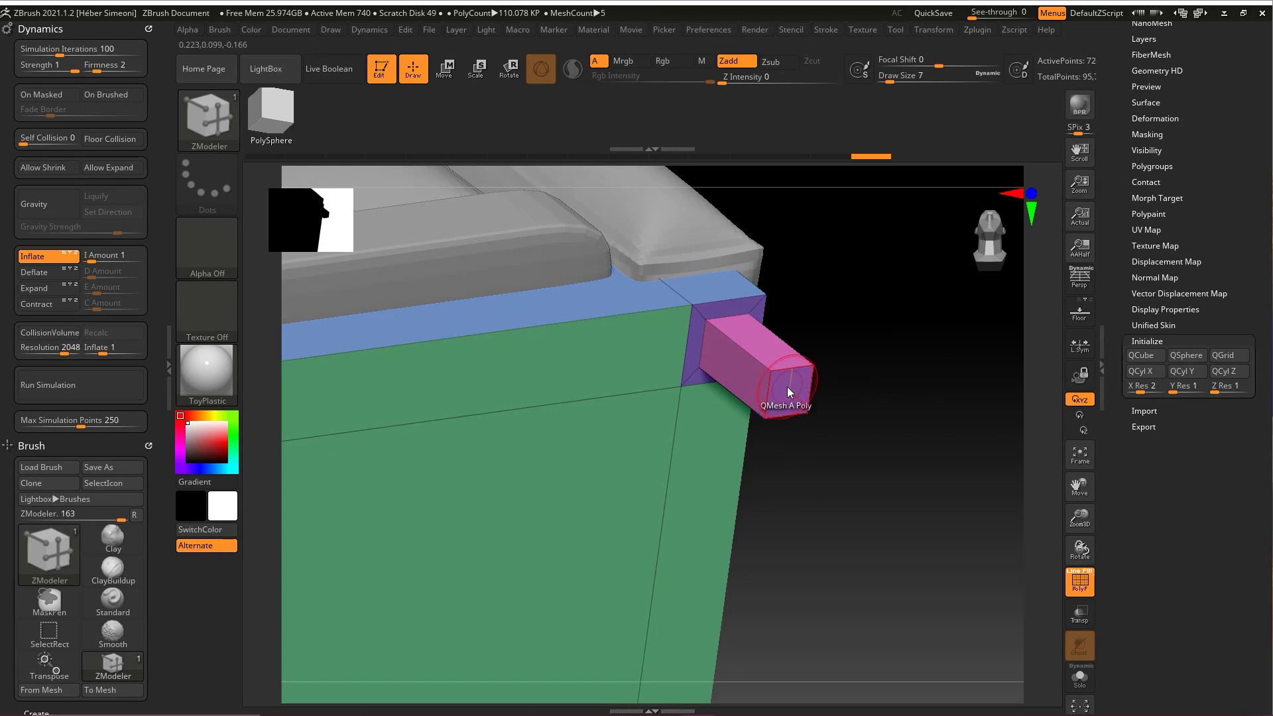
# Taper the legs by scaling down their end faces with ZModeler Scale, A Single Poly, Polygon Center
pyautogui.press('space')
pyautogui.click(737, 297)
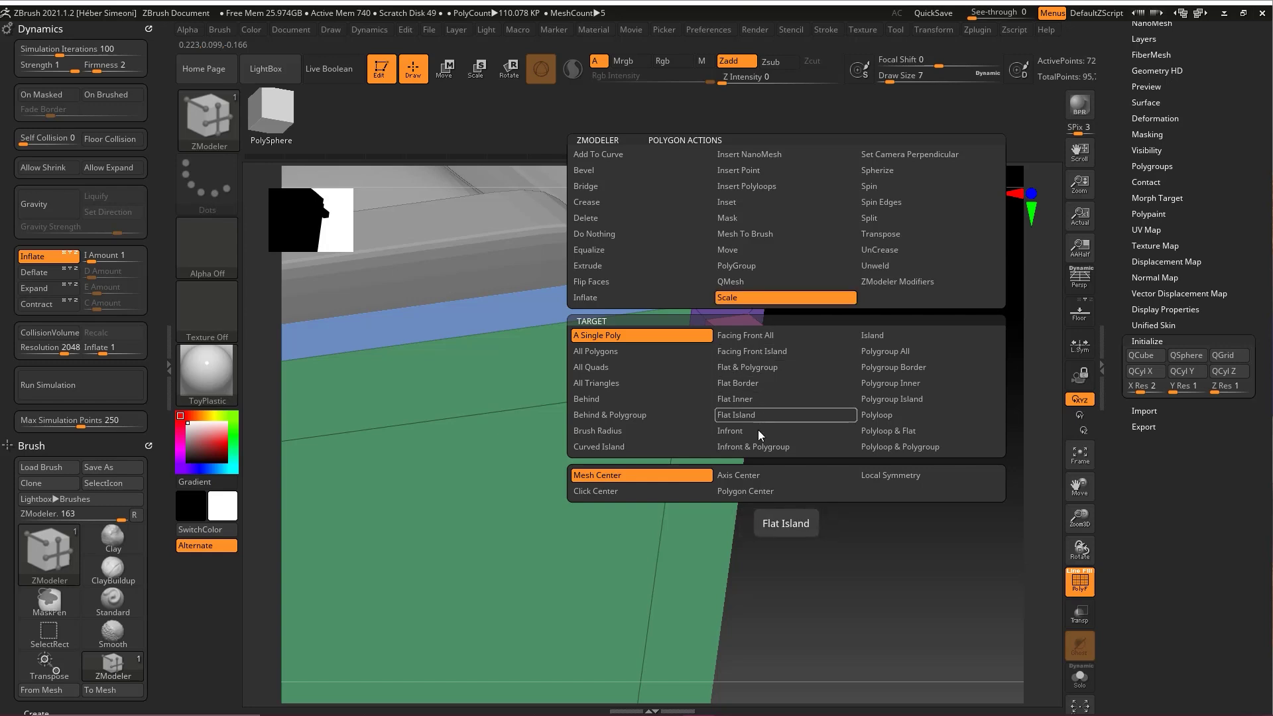
pyautogui.click(732, 493)
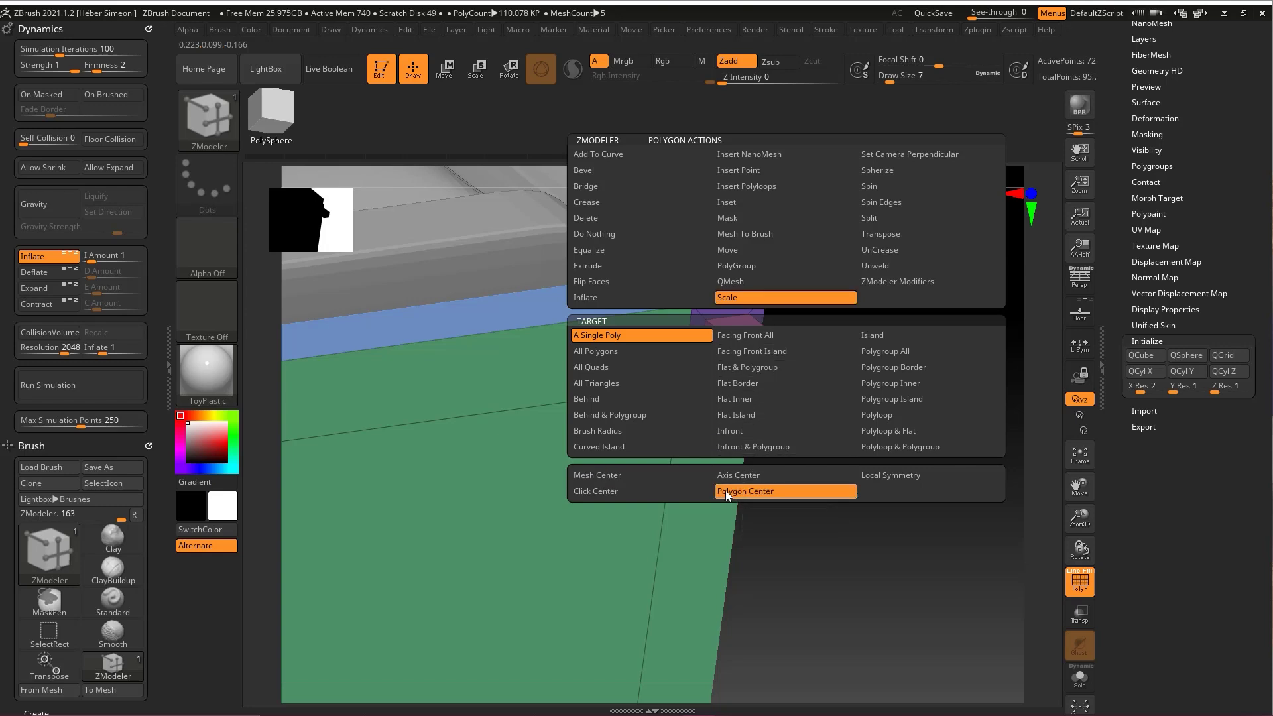
pyautogui.press('space')
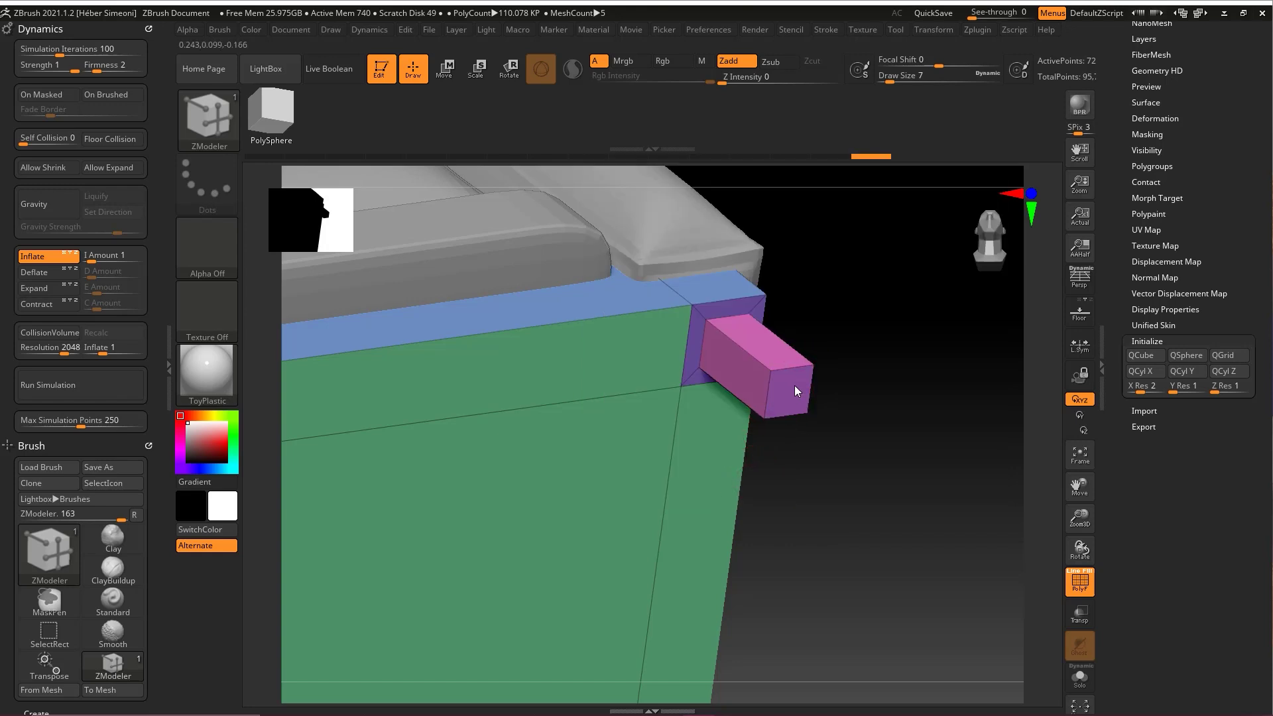
pyautogui.moveTo(769, 403); pyautogui.dragTo(705, 424)
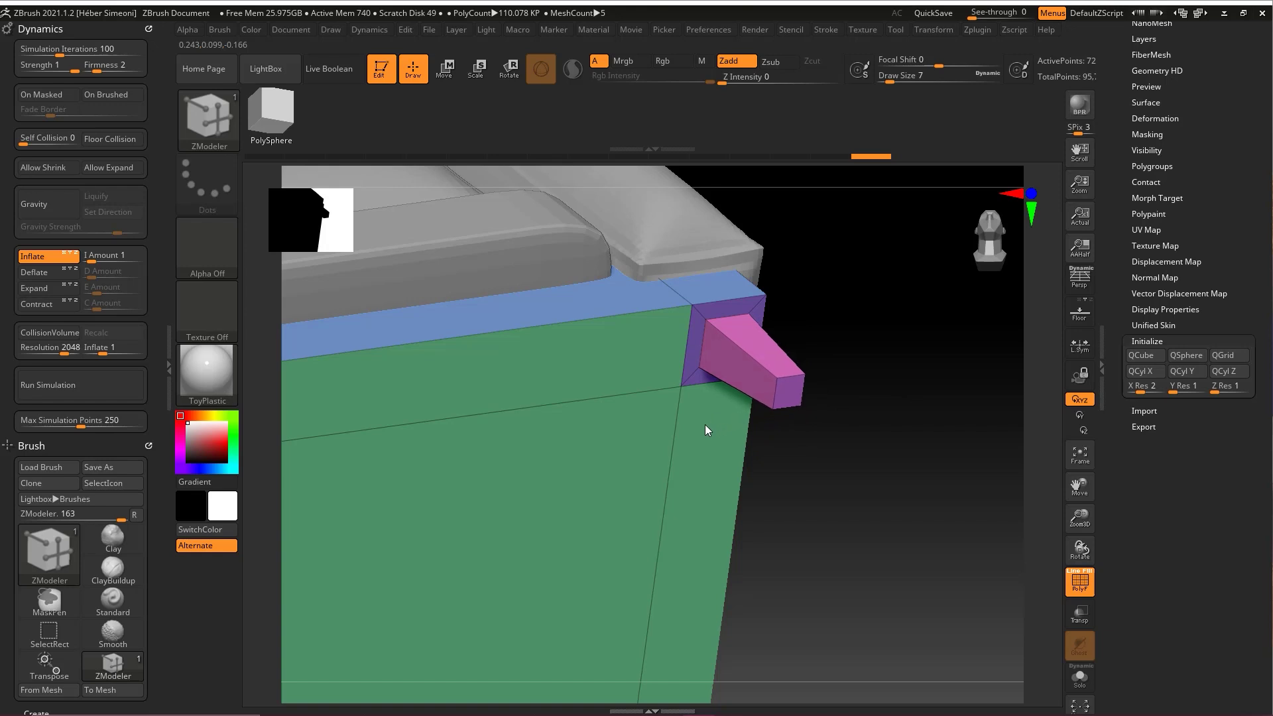
# Turn off the polyframe display and inspect the whole armchair with its tapered legs from the front
pyautogui.keyDown('alt'); pyautogui.moveTo(900, 431); pyautogui.dragTo(867, 415); pyautogui.keyUp('alt')
pyautogui.press('h')
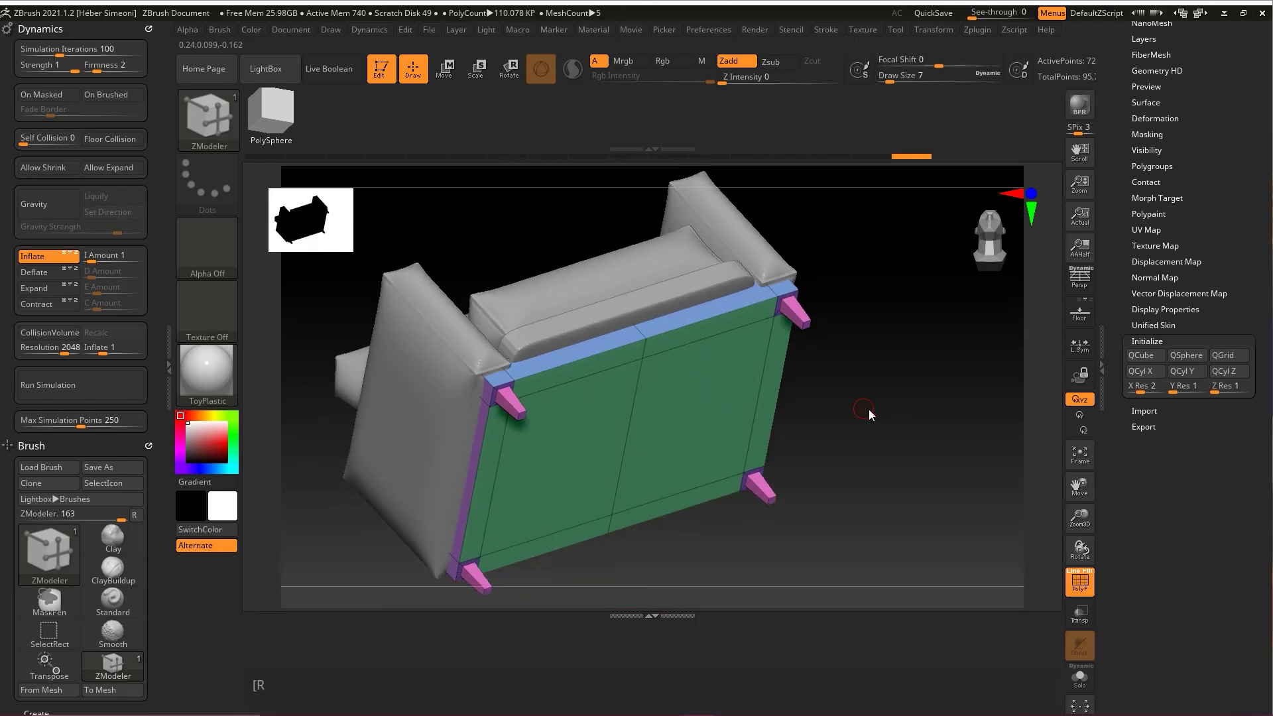
pyautogui.click(677, 615)
pyautogui.moveTo(845, 460)
pyautogui.keyDown('shift'); pyautogui.mouseDown()
pyautogui.moveTo(869, 480)
pyautogui.moveTo(871, 434)
pyautogui.moveTo(820, 472)
pyautogui.mouseUp(); pyautogui.keyUp('shift')
pyautogui.hotkey('shift', 'f')
pyautogui.keyDown('alt'); pyautogui.moveTo(856, 399); pyautogui.dragTo(860, 460); pyautogui.keyUp('alt')
pyautogui.moveTo(860, 460)
pyautogui.mouseDown()
pyautogui.moveTo(825, 470)
pyautogui.moveTo(837, 454)
pyautogui.mouseUp()
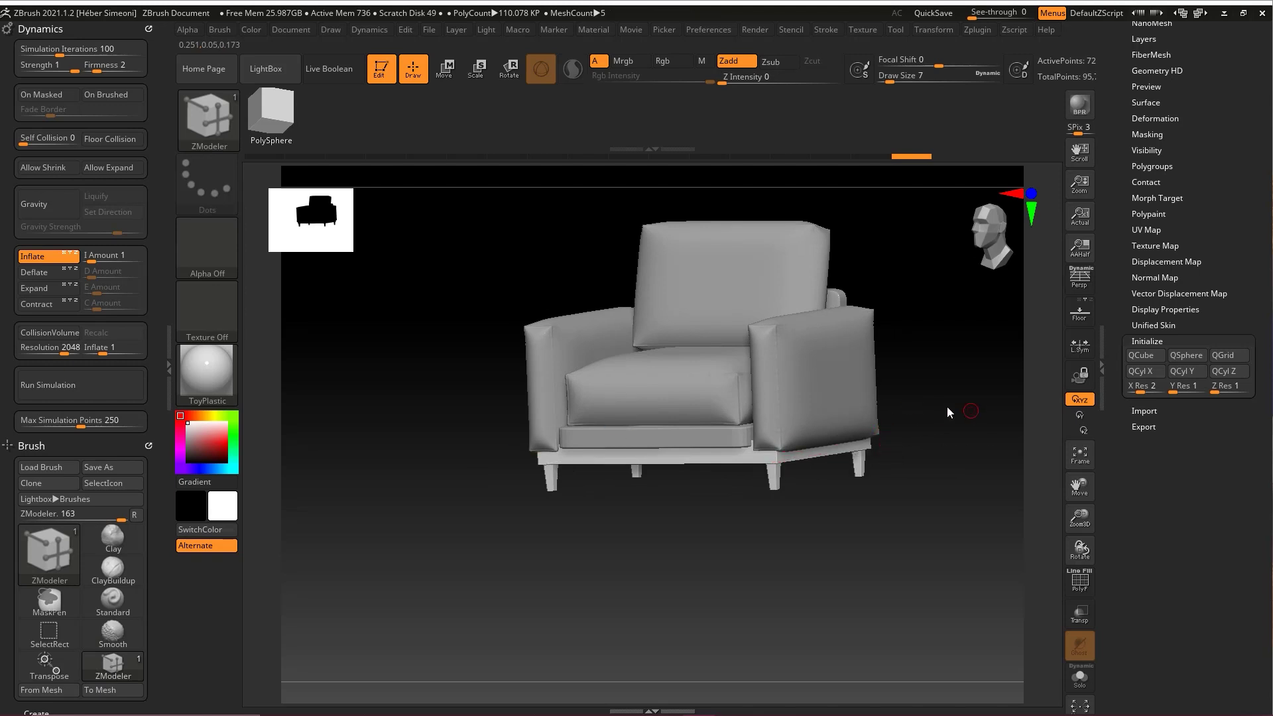
pyautogui.moveTo(935, 394)
pyautogui.mouseDown()
pyautogui.moveTo(878, 435)
pyautogui.moveTo(942, 385)
pyautogui.mouseUp()
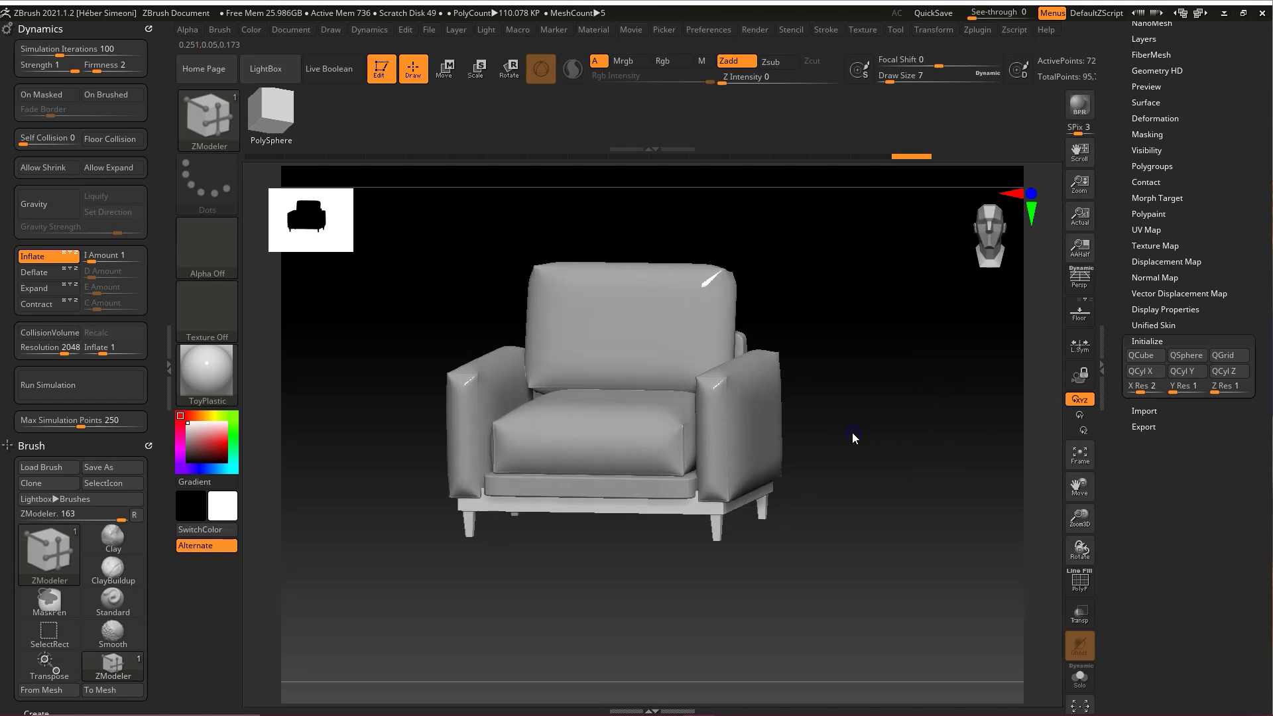
pyautogui.press('shift')
# Turn on Dynamic Subdiv for the base frame and check the smoothing of its legs
pyautogui.moveTo(1194, 59); pyautogui.dragTo(1214, 191)
pyautogui.click(1161, 299)
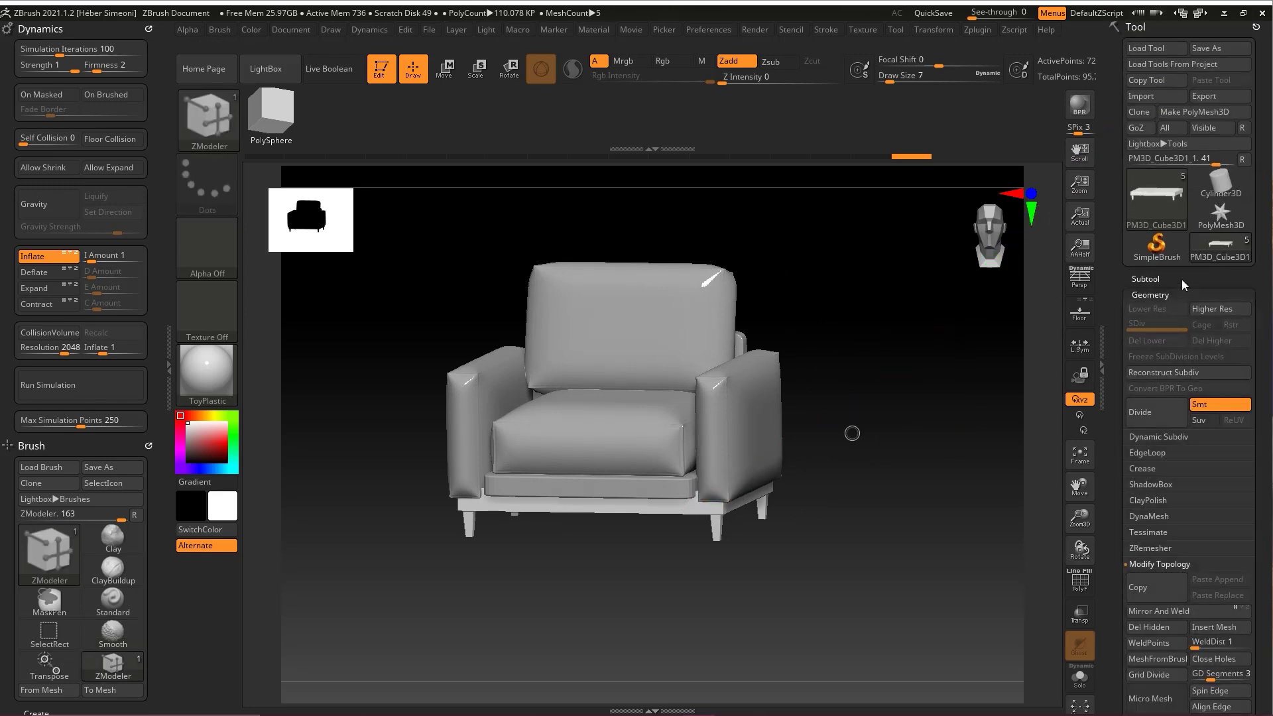
pyautogui.scroll(-2, 1185, 268)
pyautogui.scroll(-3, 1147, 305)
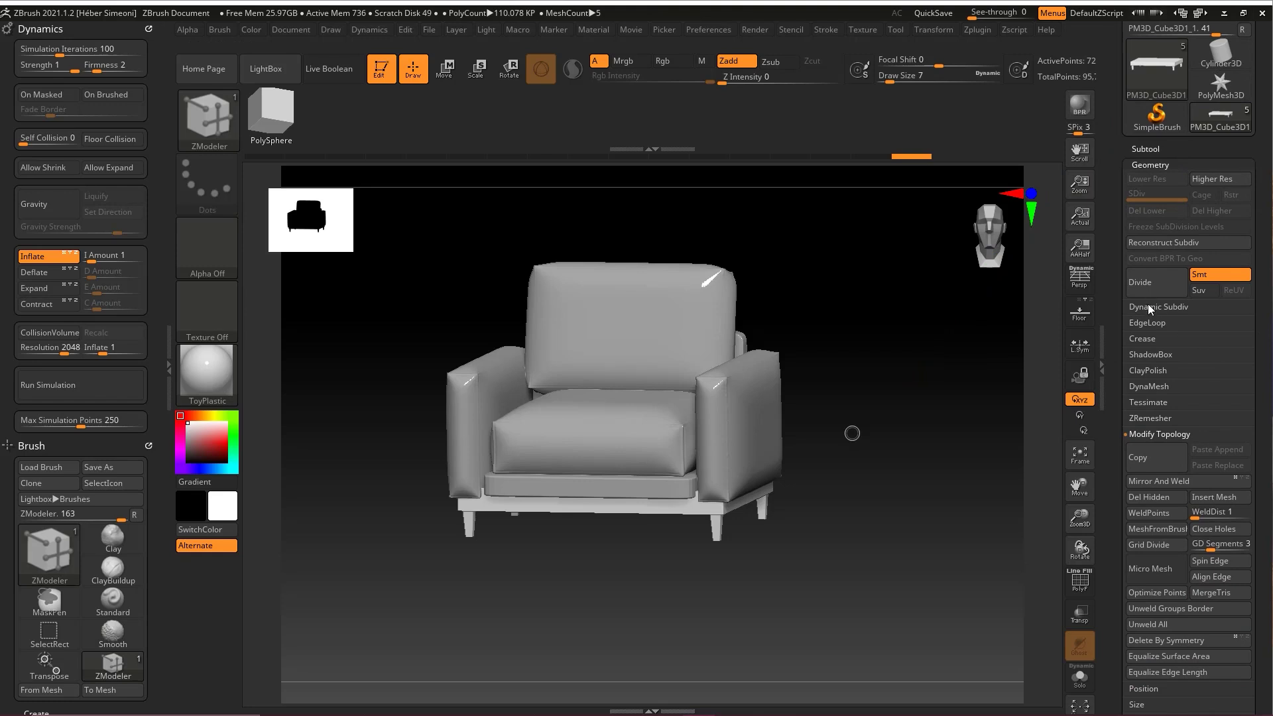
pyautogui.click(1148, 306)
pyautogui.click(1148, 324)
pyautogui.keyDown('alt'); pyautogui.moveTo(882, 438); pyautogui.dragTo(904, 505); pyautogui.keyUp('alt')
pyautogui.press('f')
pyautogui.hotkey('ctrl', 'shift')
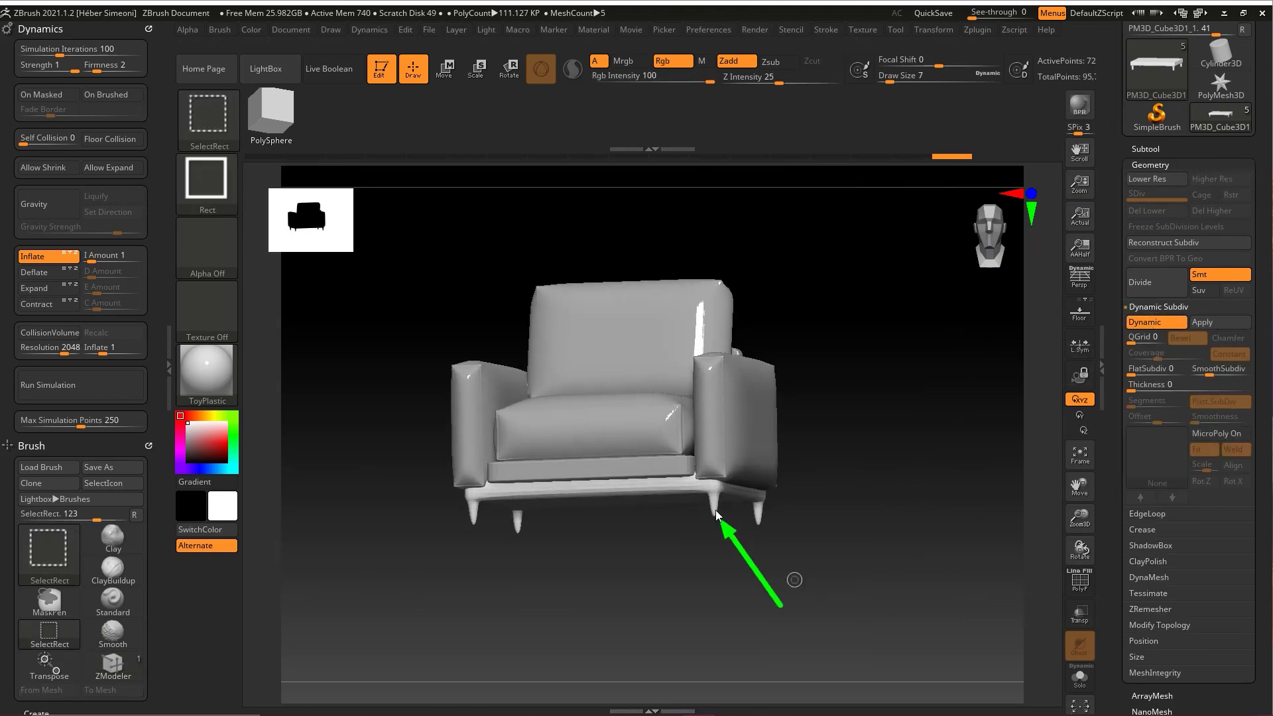
# Set the base frame's Dynamic Subdiv to FlatSubdiv 2 and check the armchair from both sides
pyautogui.moveTo(717, 513)
pyautogui.keyDown('ctrl'); pyautogui.keyDown('shift'); pyautogui.mouseDown()
pyautogui.moveTo(1149, 362)
pyautogui.moveTo(1133, 374)
pyautogui.moveTo(1155, 377)
pyautogui.mouseUp(); pyautogui.keyUp('shift'); pyautogui.keyUp('ctrl')
pyautogui.keyDown('alt'); pyautogui.moveTo(858, 503); pyautogui.dragTo(954, 610); pyautogui.keyUp('alt')
pyautogui.keyDown('alt'); pyautogui.moveTo(729, 588); pyautogui.dragTo(600, 551); pyautogui.keyUp('alt')
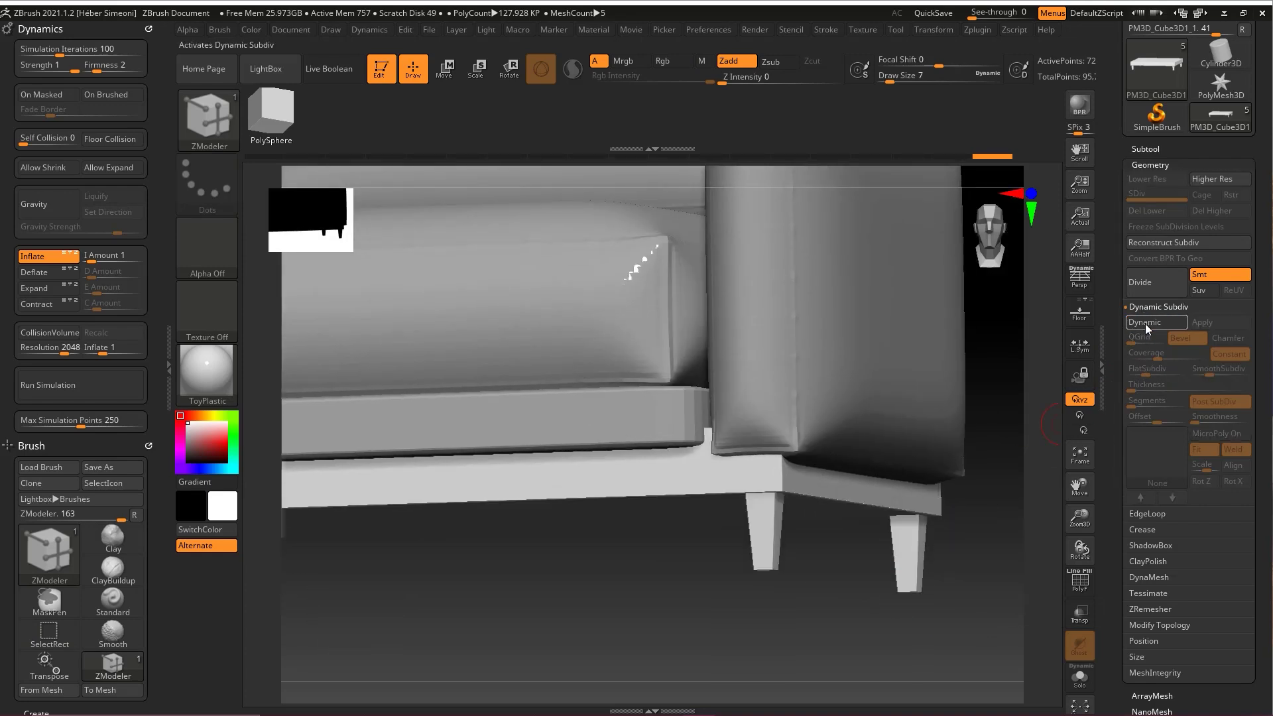
pyautogui.keyDown('alt'); pyautogui.moveTo(1015, 497); pyautogui.dragTo(649, 518); pyautogui.keyUp('alt')
pyautogui.moveTo(587, 480)
pyautogui.keyDown('shift'); pyautogui.mouseDown()
pyautogui.moveTo(859, 550)
pyautogui.moveTo(844, 560)
pyautogui.moveTo(845, 391)
pyautogui.moveTo(880, 426)
pyautogui.mouseUp(); pyautogui.keyUp('shift')
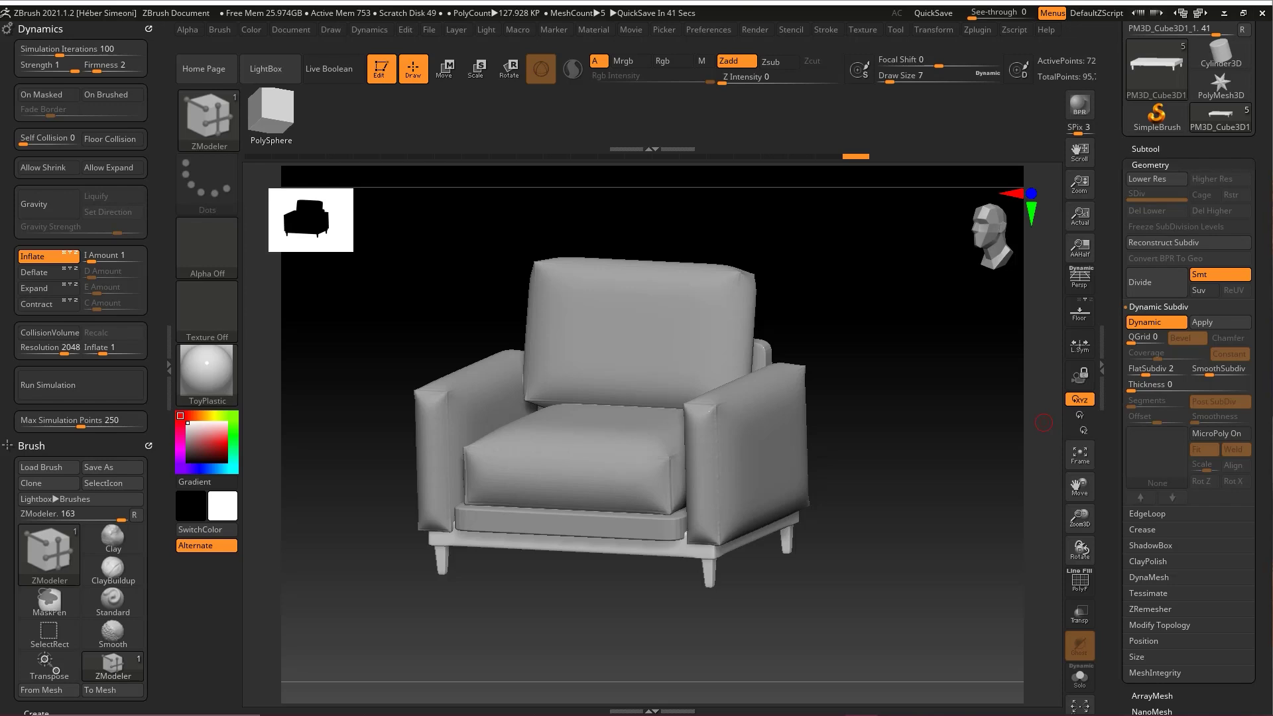
pyautogui.moveTo(1052, 345); pyautogui.dragTo(981, 411)
# Insert a Cube3D as a new subtool and turn the polyframe display back on
pyautogui.scroll(2, 1222, 332)
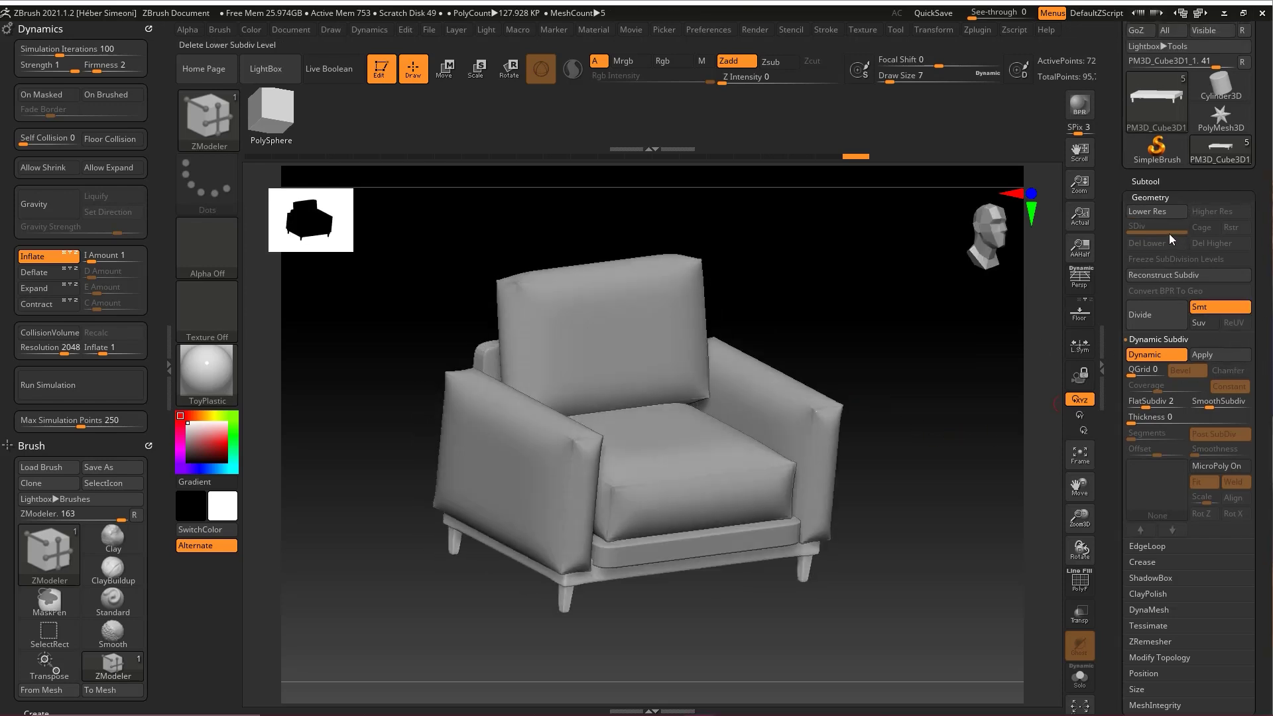
pyautogui.click(1146, 182)
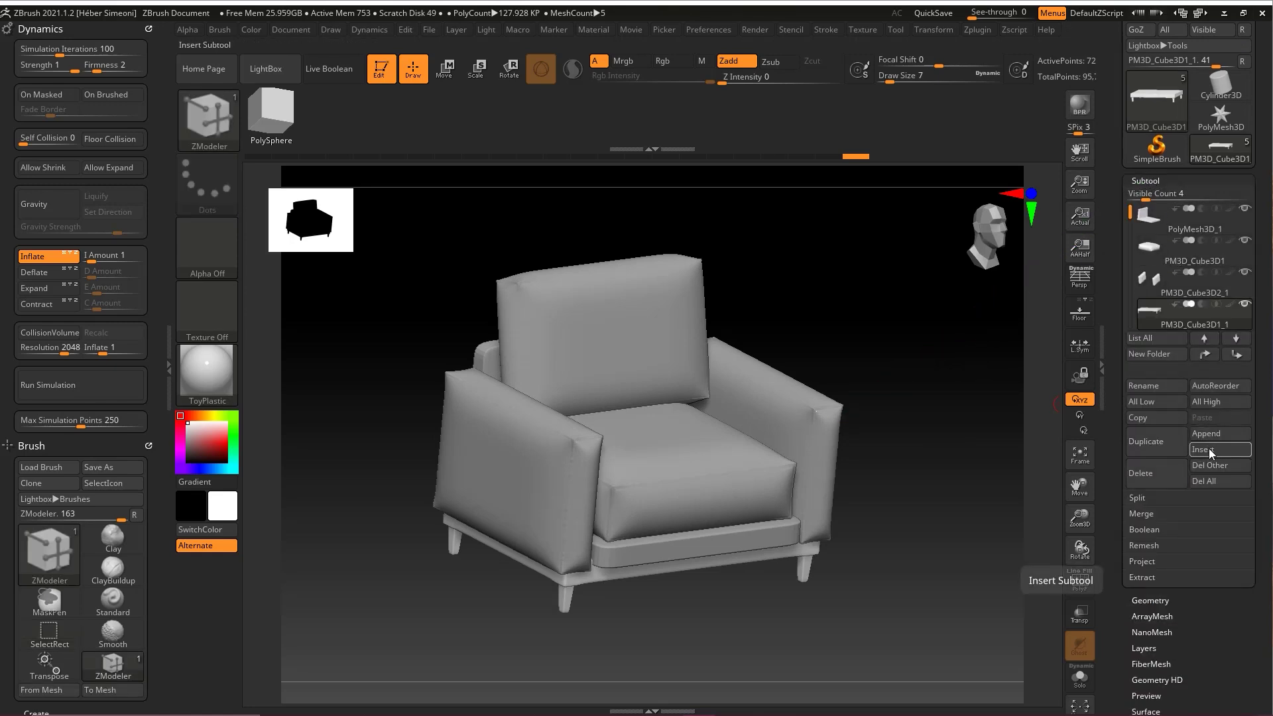
pyautogui.click(1208, 448)
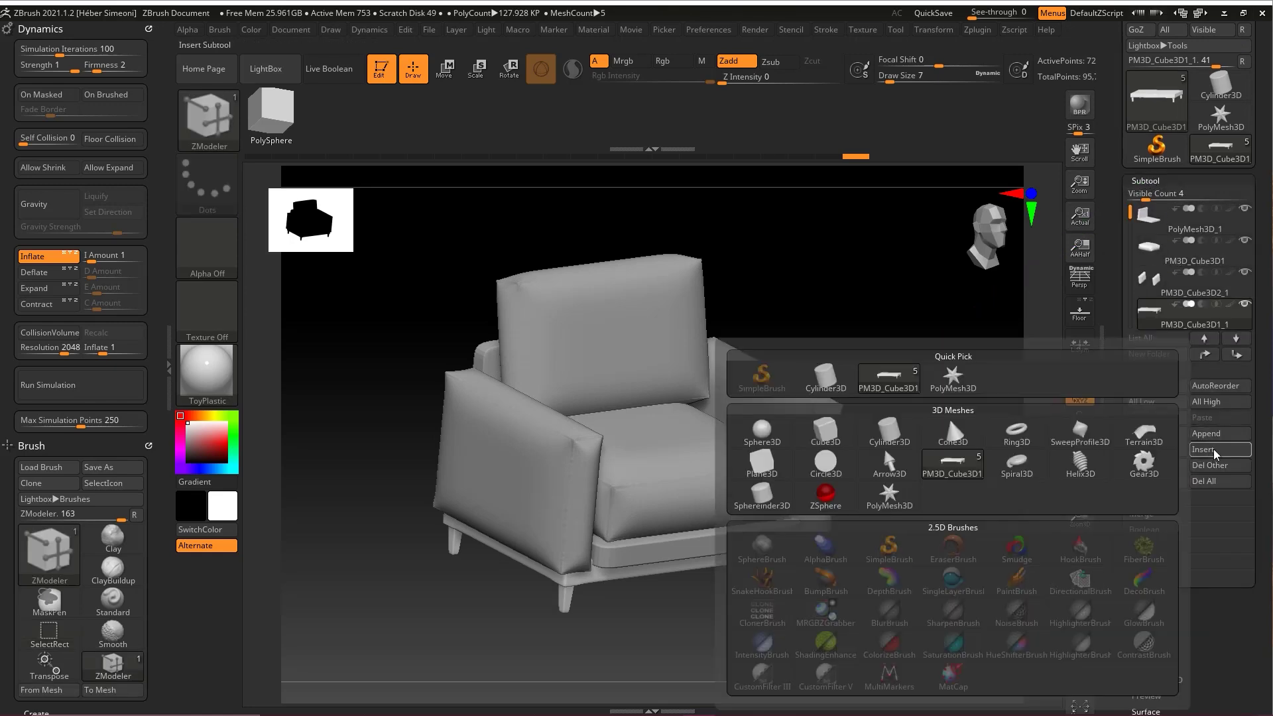
pyautogui.click(827, 437)
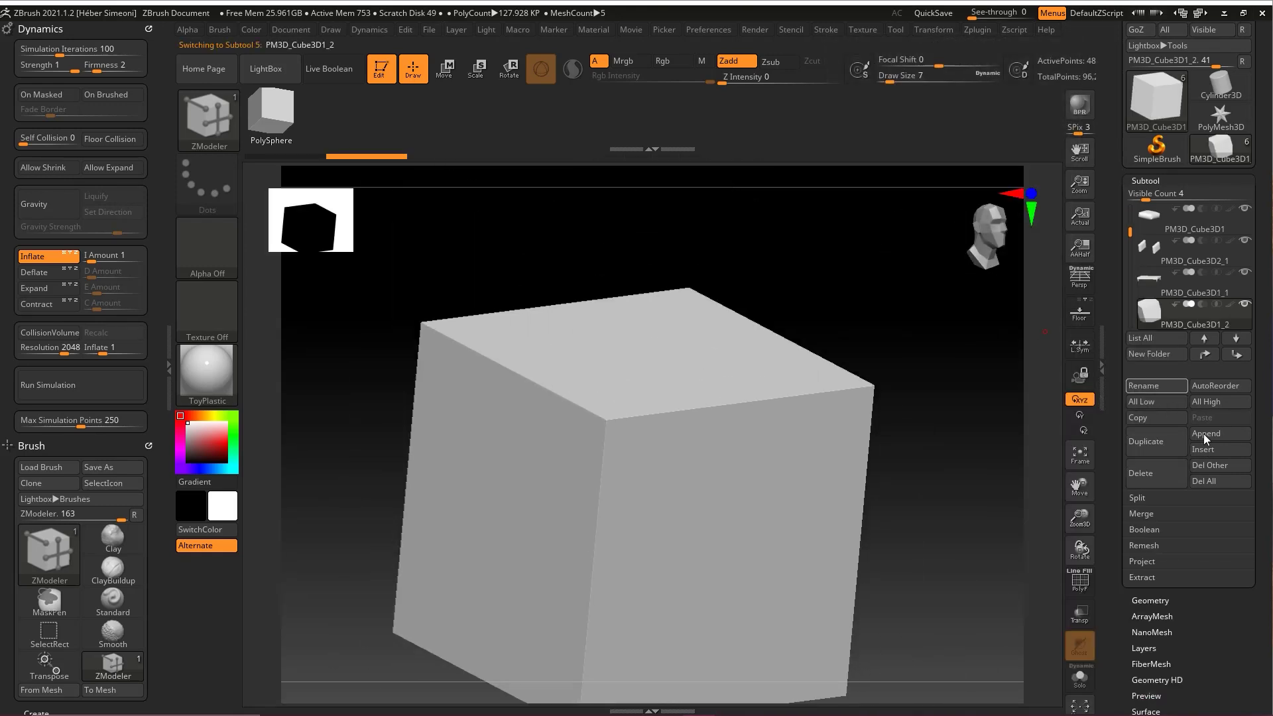
pyautogui.scroll(-5, 1187, 415)
pyautogui.hotkey('shift', 'f')
# Shrink and flatten the new cube into a thin square slab and move it above the seat near the armrest
pyautogui.moveTo(847, 278); pyautogui.dragTo(762, 273)
pyautogui.press('w')
pyautogui.moveTo(627, 514); pyautogui.dragTo(469, 651)
pyautogui.moveTo(632, 514); pyautogui.dragTo(602, 533)
pyautogui.moveTo(639, 436); pyautogui.dragTo(646, 272)
pyautogui.keyDown('shift'); pyautogui.moveTo(768, 283); pyautogui.dragTo(810, 285); pyautogui.keyUp('shift')
pyautogui.moveTo(732, 346); pyautogui.dragTo(789, 345)
pyautogui.moveTo(928, 332); pyautogui.dragTo(902, 376)
pyautogui.moveTo(745, 373); pyautogui.dragTo(631, 332)
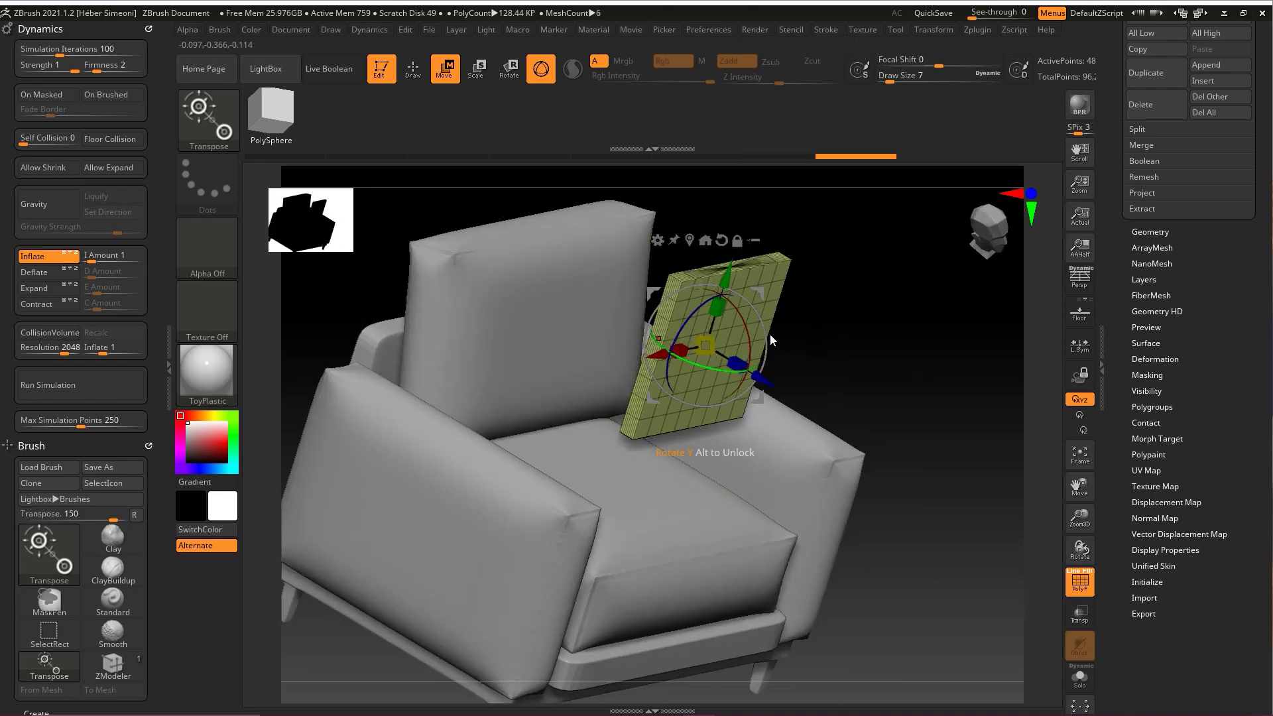
# Rotate the thin slab so it stands upright beside the back cushion at the armrest
pyautogui.press('q')
pyautogui.moveTo(854, 341)
pyautogui.keyDown('shift'); pyautogui.mouseDown()
pyautogui.moveTo(863, 335)
pyautogui.moveTo(698, 350)
pyautogui.mouseUp(); pyautogui.keyUp('shift')
pyautogui.press('e')
pyautogui.moveTo(534, 318)
pyautogui.mouseDown()
pyautogui.moveTo(882, 340)
pyautogui.moveTo(809, 361)
pyautogui.moveTo(826, 340)
pyautogui.mouseUp()
pyautogui.press('q')
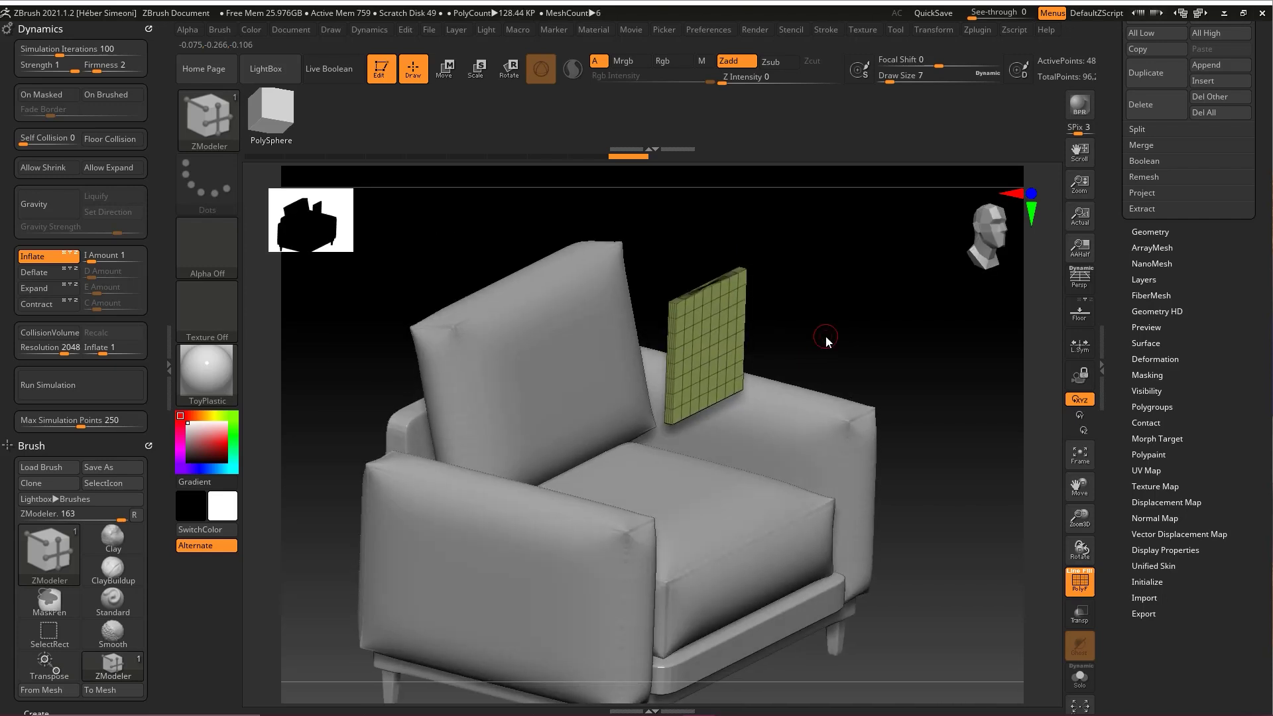
pyautogui.moveTo(900, 305)
pyautogui.mouseDown()
pyautogui.moveTo(882, 325)
pyautogui.moveTo(869, 309)
pyautogui.moveTo(1035, 312)
pyautogui.mouseUp()
# Convert the thin upright slab to a DynaMesh at resolution 512
pyautogui.hotkey('ctrl', 'shift')
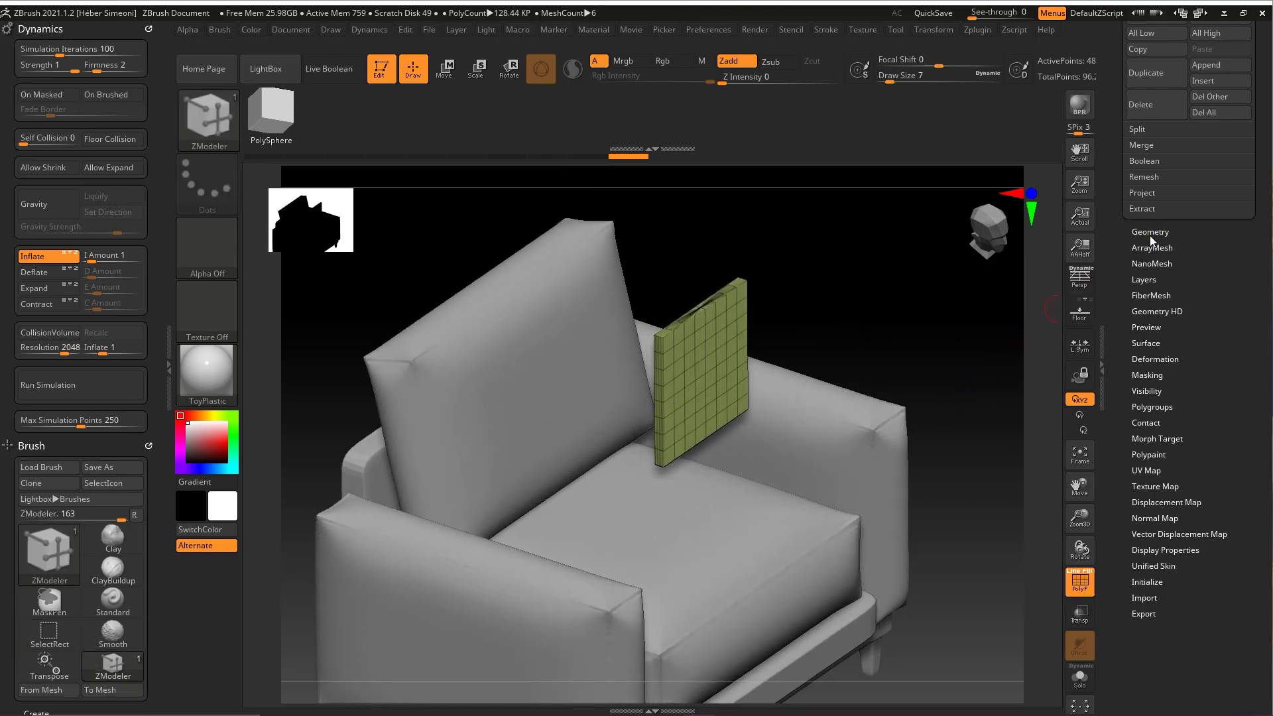
pyautogui.click(1151, 234)
pyautogui.moveTo(1256, 274); pyautogui.dragTo(1207, 365)
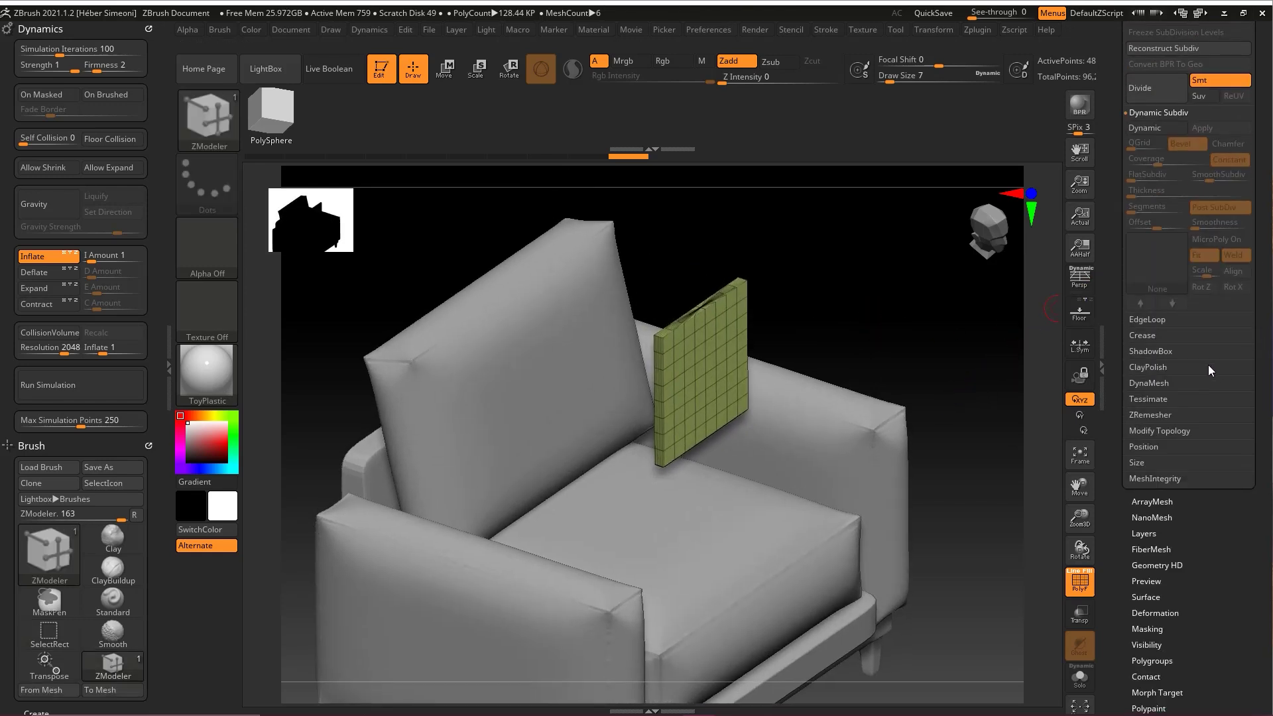
pyautogui.click(1147, 383)
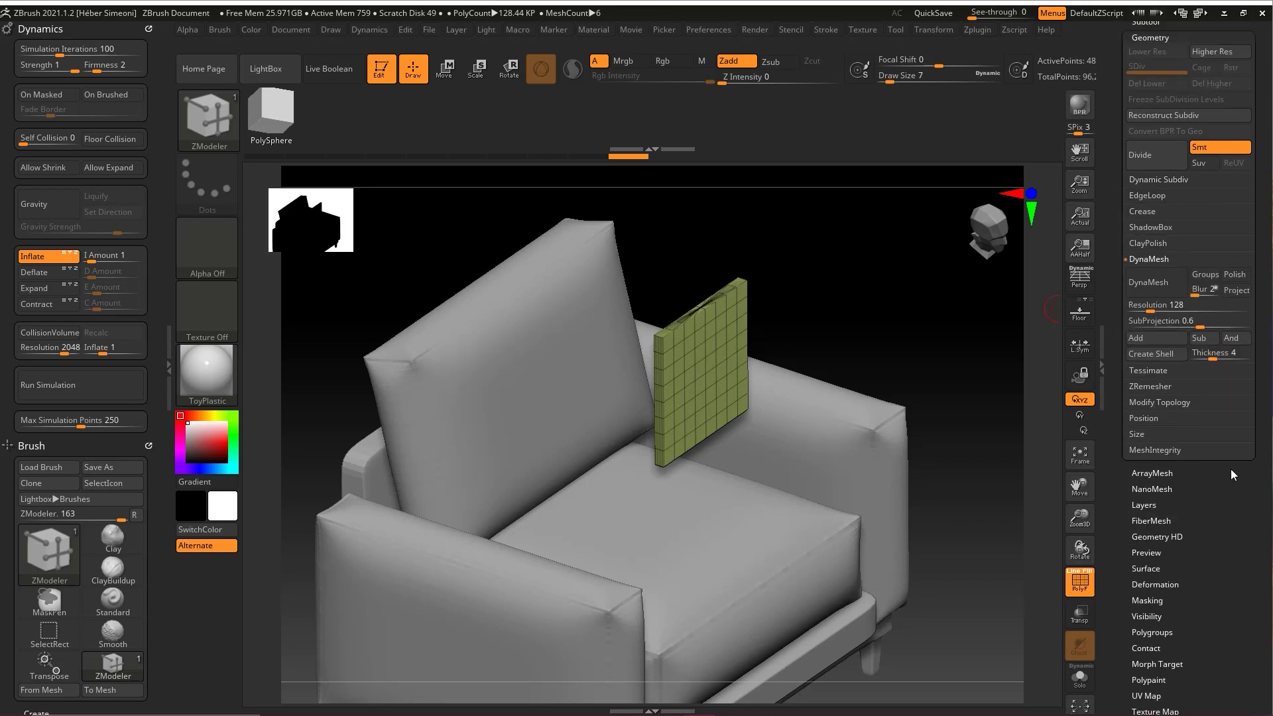
pyautogui.hotkey('ctrl', 'shift')
pyautogui.moveTo(1005, 396)
pyautogui.mouseDown()
pyautogui.moveTo(1047, 339)
pyautogui.moveTo(1129, 284)
pyautogui.moveTo(1163, 312)
pyautogui.mouseUp()
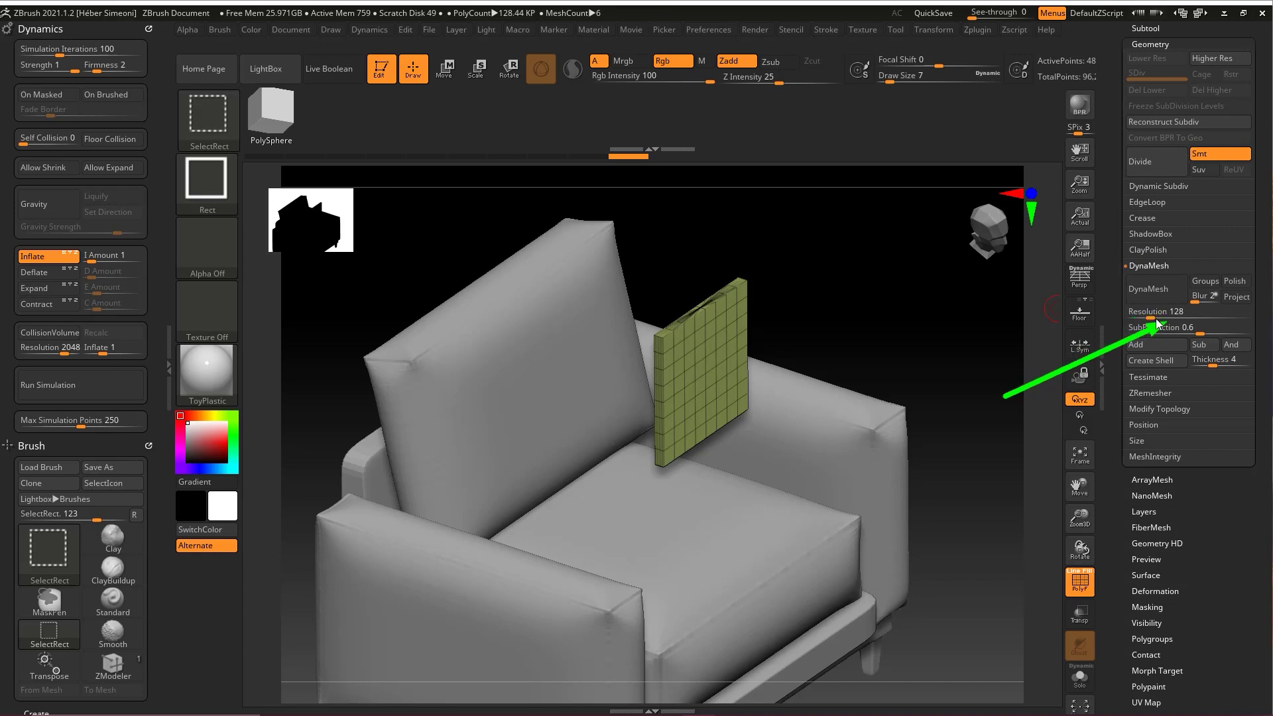
pyautogui.click(1156, 312)
pyautogui.write('512')
pyautogui.click(1154, 290)
pyautogui.keyDown('alt'); pyautogui.moveTo(866, 310); pyautogui.dragTo(896, 368); pyautogui.keyUp('alt')
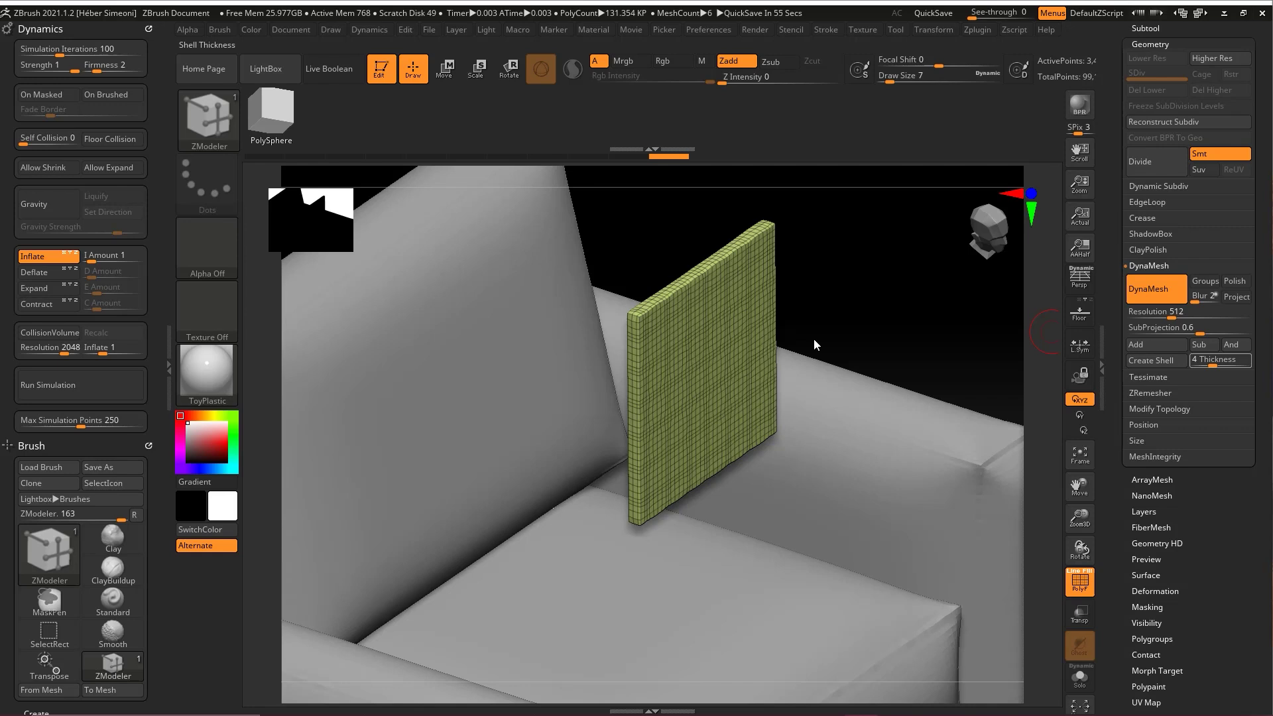
# Run the Inflate simulation on the remeshed slab and scale the resulting pillow thinner in depth
pyautogui.moveTo(813, 338)
pyautogui.mouseDown()
pyautogui.moveTo(889, 270)
pyautogui.moveTo(698, 376)
pyautogui.moveTo(730, 368)
pyautogui.moveTo(107, 169)
pyautogui.moveTo(52, 38)
pyautogui.moveTo(78, 136)
pyautogui.moveTo(54, 265)
pyautogui.moveTo(85, 346)
pyautogui.moveTo(62, 391)
pyautogui.mouseUp()
pyautogui.hotkey('ctrl', 'shift')
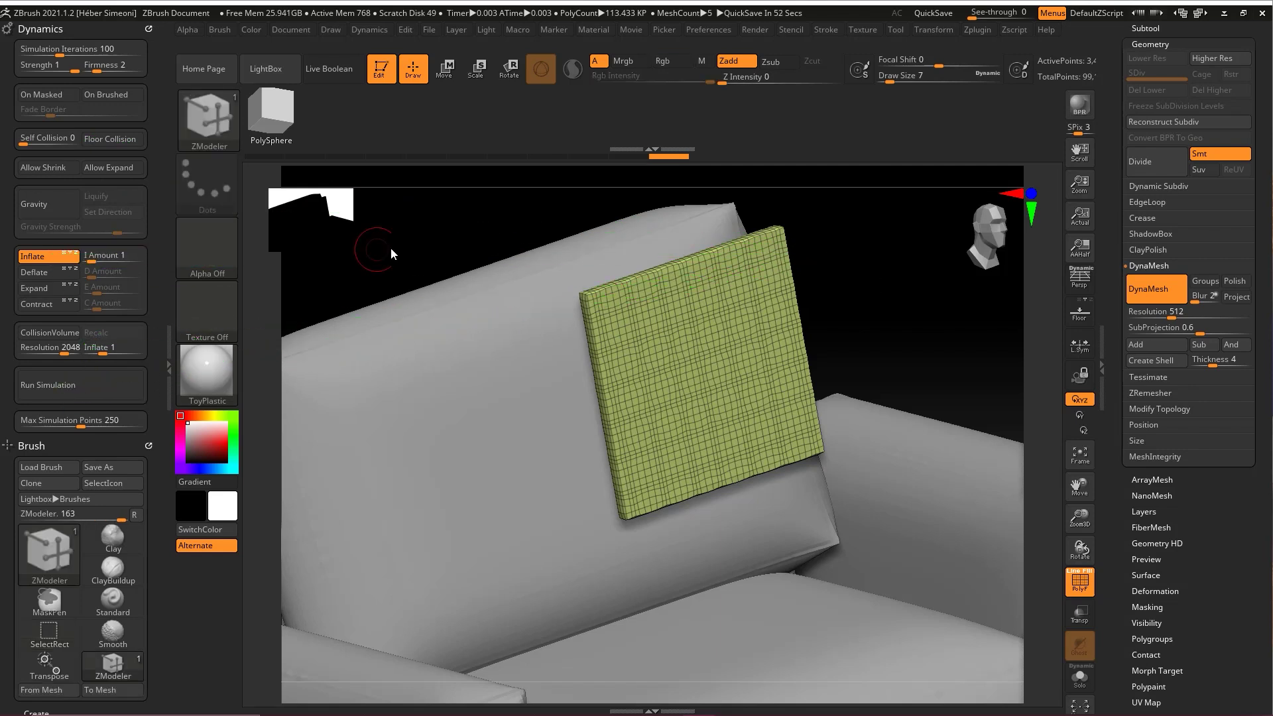
pyautogui.moveTo(391, 253)
pyautogui.mouseDown()
pyautogui.moveTo(869, 273)
pyautogui.moveTo(835, 330)
pyautogui.moveTo(852, 345)
pyautogui.mouseUp()
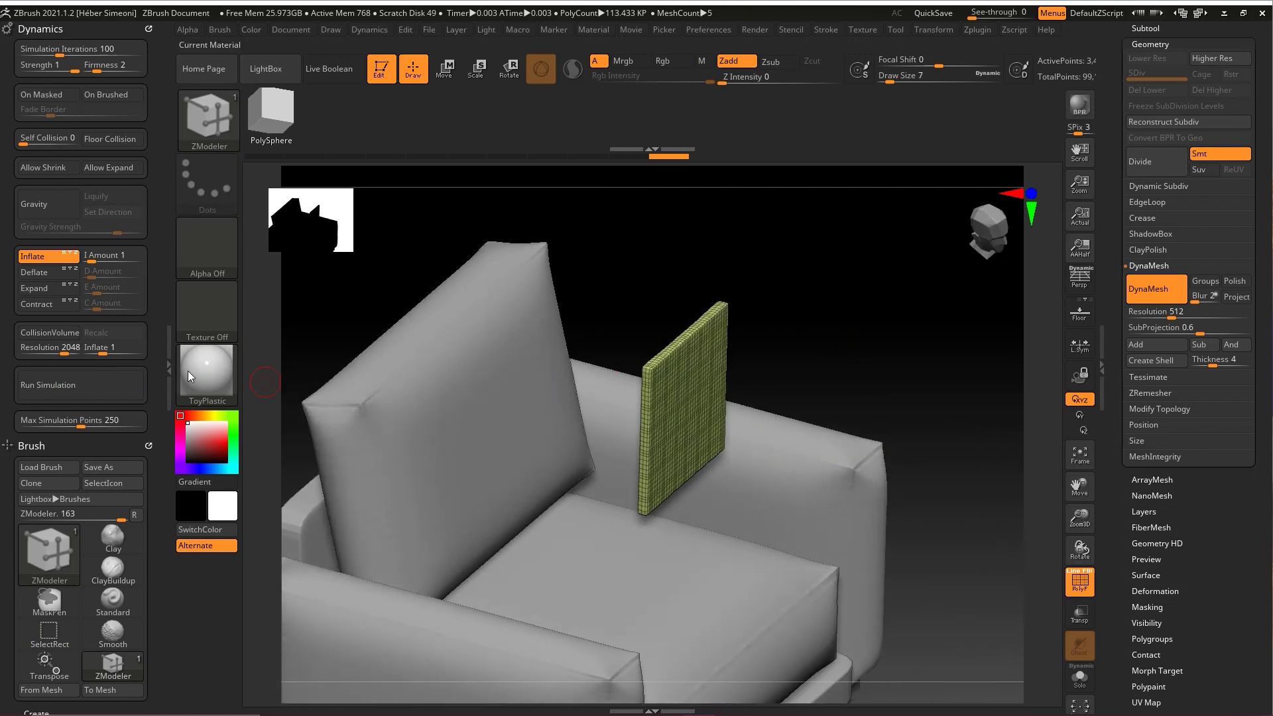
pyautogui.click(73, 388)
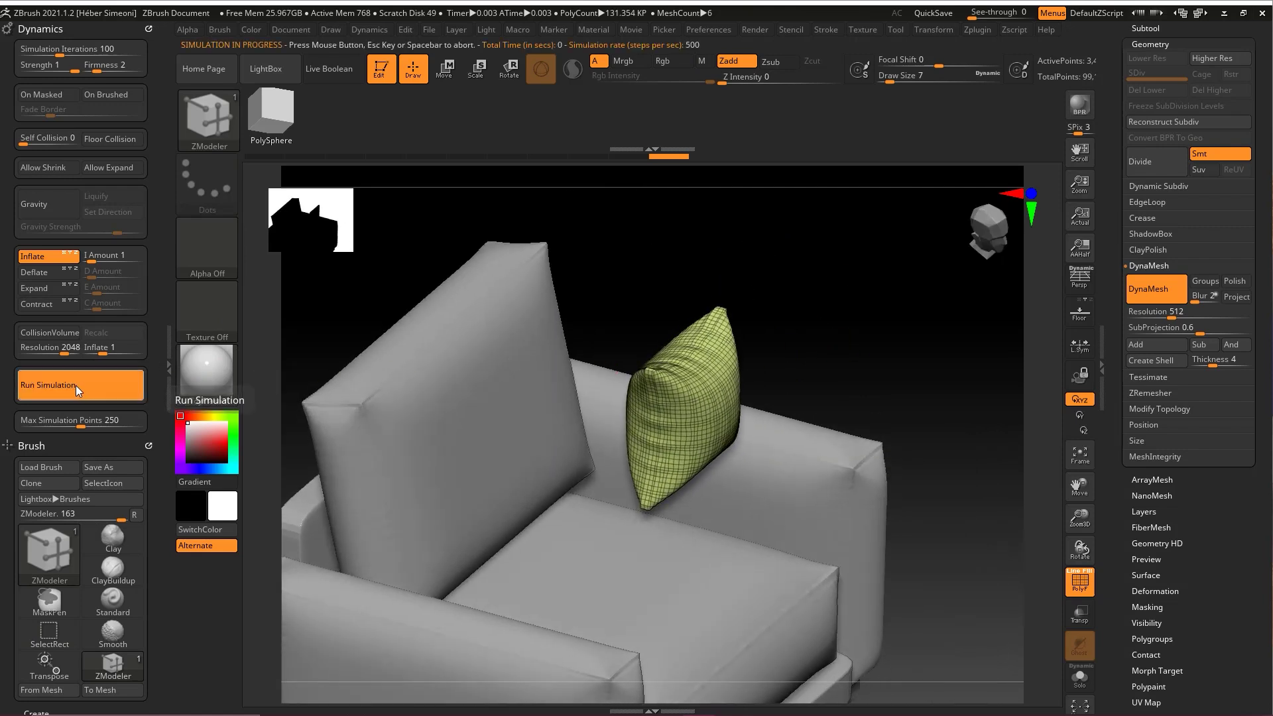
pyautogui.moveTo(786, 344); pyautogui.dragTo(858, 384)
pyautogui.press('e')
pyautogui.moveTo(837, 329); pyautogui.dragTo(814, 352)
pyautogui.moveTo(725, 407); pyautogui.dragTo(688, 408)
pyautogui.moveTo(839, 358)
pyautogui.mouseDown()
pyautogui.moveTo(880, 356)
pyautogui.moveTo(819, 350)
pyautogui.moveTo(826, 309)
pyautogui.moveTo(863, 315)
pyautogui.moveTo(851, 301)
pyautogui.moveTo(891, 329)
pyautogui.moveTo(891, 356)
pyautogui.moveTo(936, 361)
pyautogui.mouseUp()
pyautogui.press('q')
# Undo the pillow's thinning and its inflation
pyautogui.hotkey('ctrl', 'z')
pyautogui.hotkey('ctrl', 'z')
pyautogui.hotkey('ctrl', 'z')
pyautogui.hotkey('ctrl', 'z')
pyautogui.hotkey('ctrl', 'z')
# Inflate the slab with the simulation, stop it at a moderate puffiness, and scale the pillow thinner in depth
pyautogui.click(90, 391)
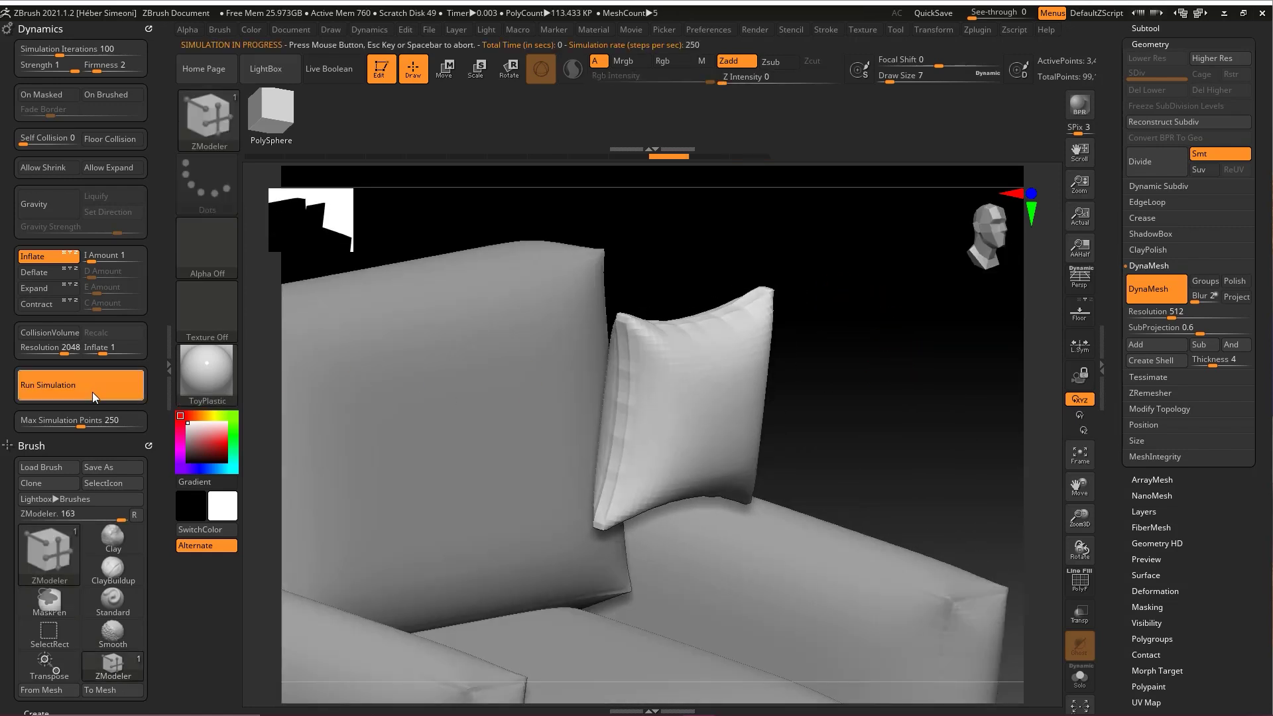
pyautogui.click(93, 390)
pyautogui.moveTo(880, 356); pyautogui.dragTo(837, 363)
pyautogui.press('e')
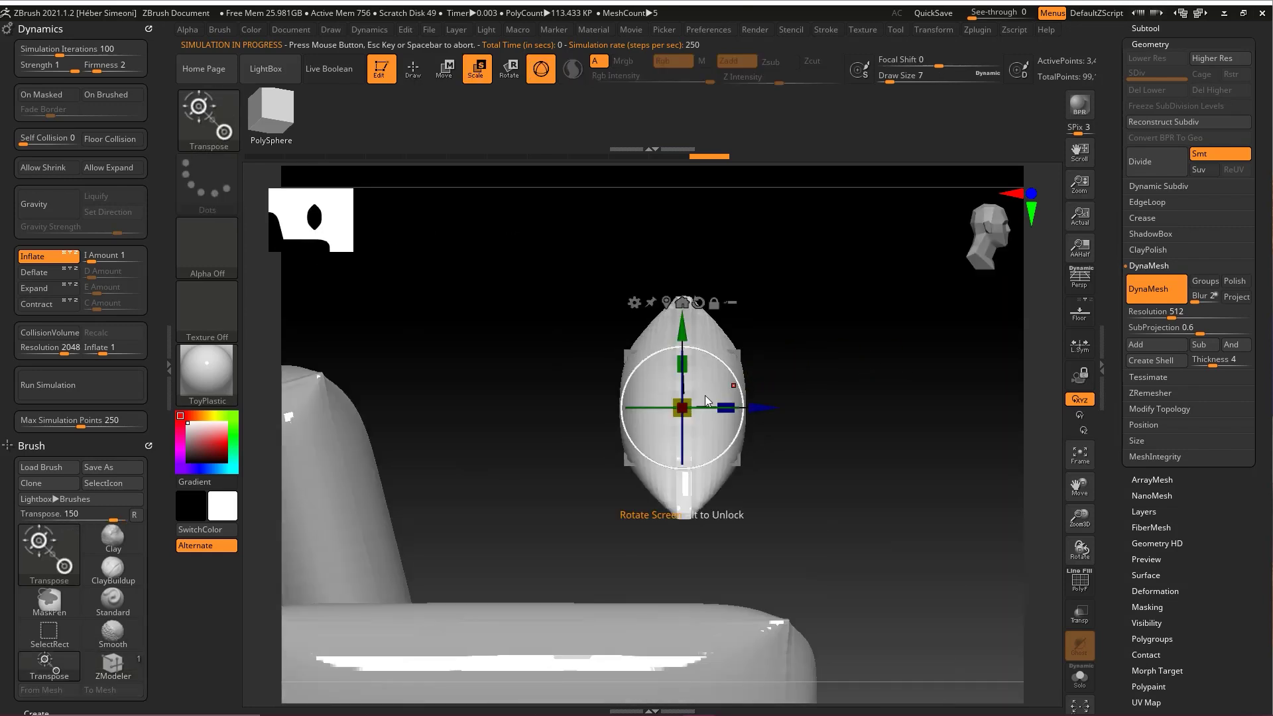
pyautogui.moveTo(725, 406); pyautogui.dragTo(689, 404)
pyautogui.moveTo(773, 387); pyautogui.dragTo(839, 373)
pyautogui.press('q')
pyautogui.moveTo(847, 281)
pyautogui.keyDown('shift'); pyautogui.mouseDown()
pyautogui.moveTo(811, 349)
pyautogui.moveTo(877, 361)
pyautogui.mouseUp(); pyautogui.keyUp('shift')
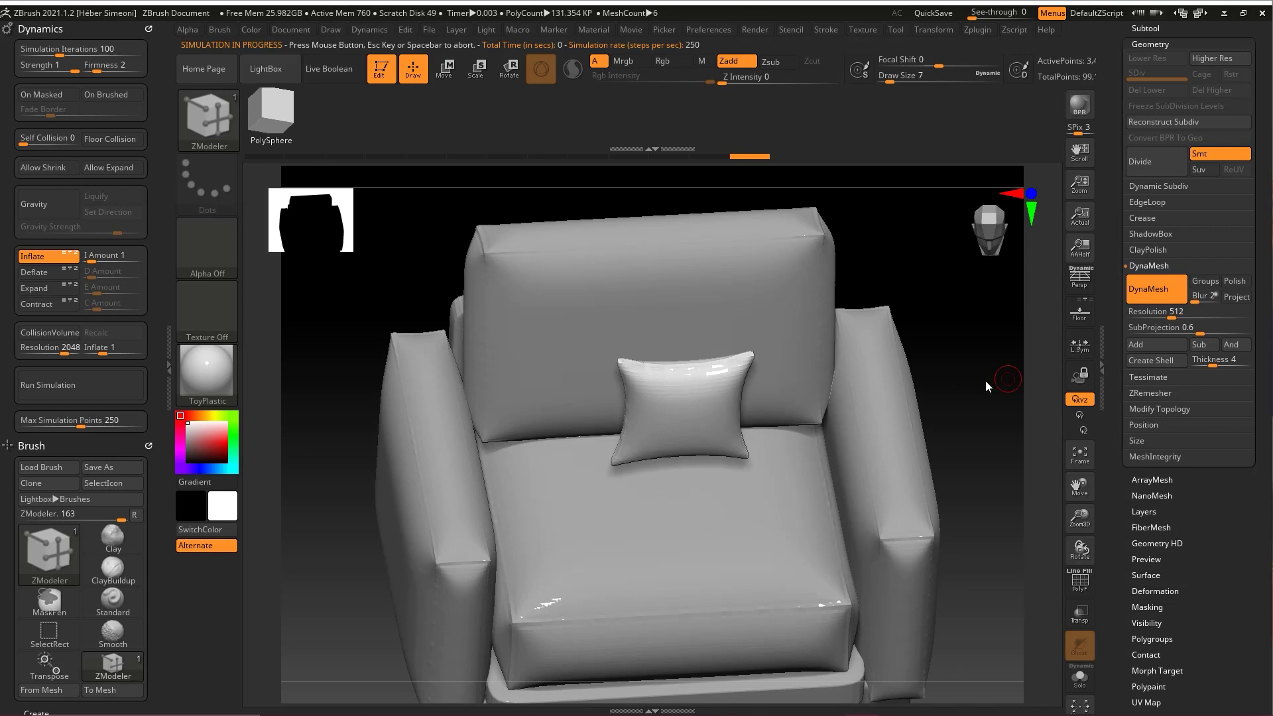
# Move the pillow to one side in front of the back cushion, raised above the seat and slightly turned
pyautogui.keyDown('shift'); pyautogui.moveTo(984, 381); pyautogui.dragTo(962, 373); pyautogui.keyUp('shift')
pyautogui.press('w')
pyautogui.keyDown('alt'); pyautogui.moveTo(727, 489); pyautogui.dragTo(718, 543); pyautogui.keyUp('alt')
pyautogui.moveTo(731, 415); pyautogui.dragTo(629, 304)
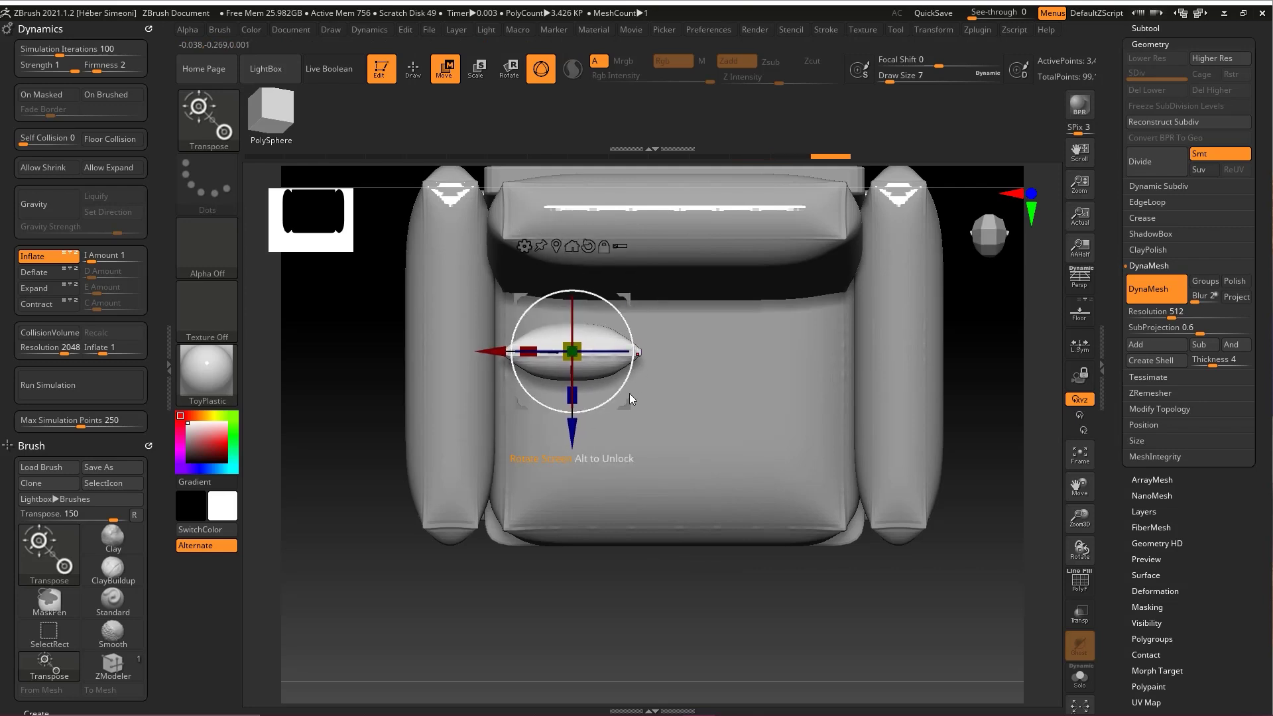
pyautogui.moveTo(619, 395); pyautogui.dragTo(636, 363)
pyautogui.moveTo(634, 296); pyautogui.dragTo(631, 290)
pyautogui.keyDown('shift'); pyautogui.moveTo(666, 587); pyautogui.dragTo(660, 517); pyautogui.keyUp('shift')
pyautogui.moveTo(572, 279); pyautogui.dragTo(572, 333)
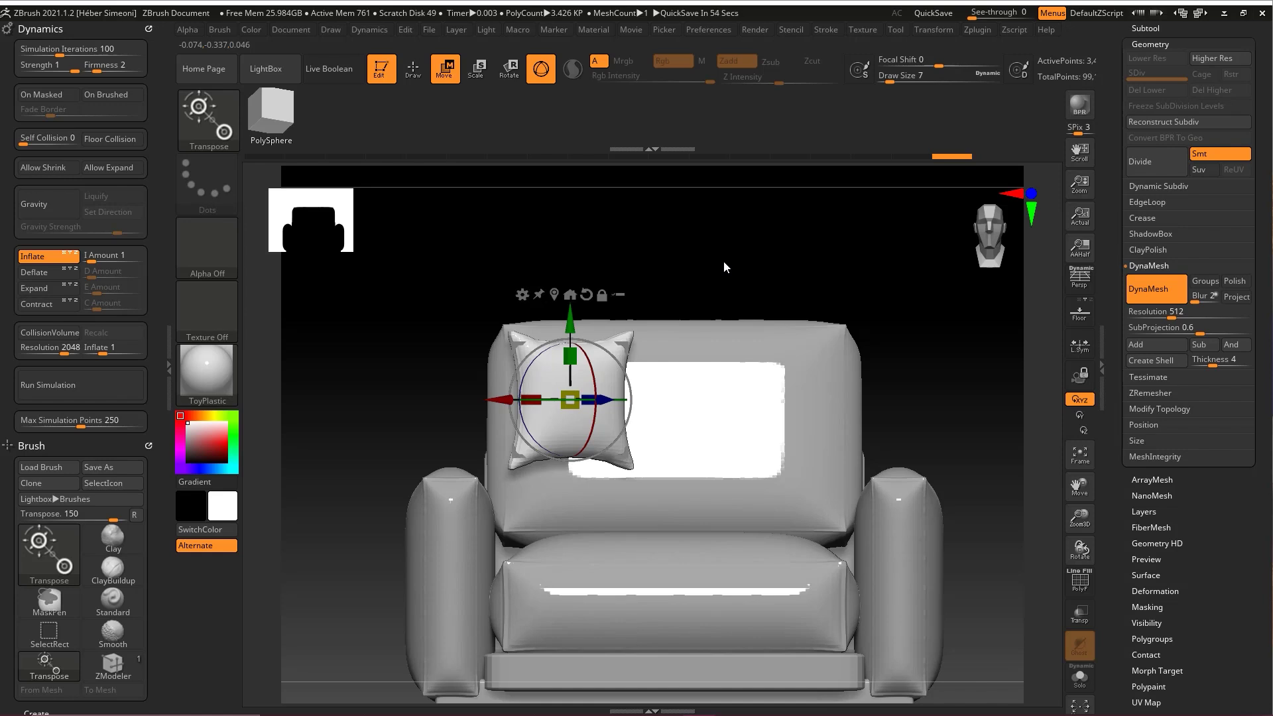
pyautogui.moveTo(804, 236); pyautogui.dragTo(790, 325)
pyautogui.press('q')
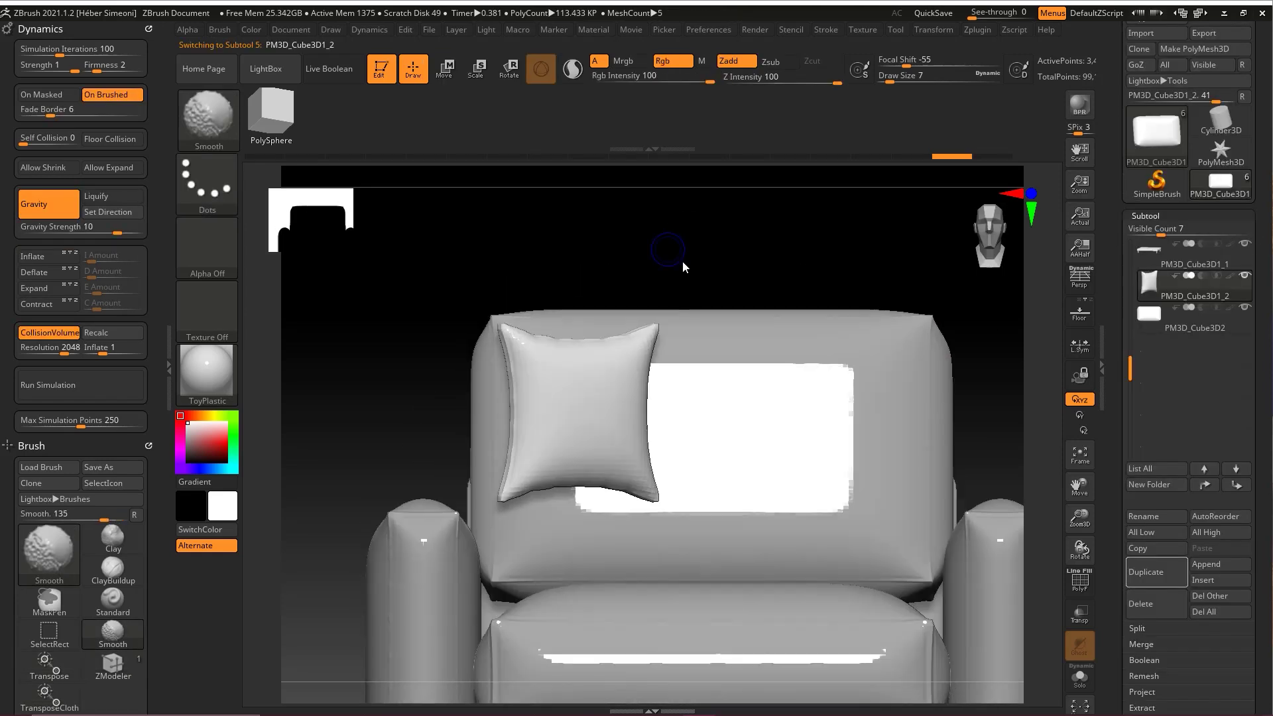
# Select the pillow, turn off Gravity, CollisionVolume and On Brushed, enable Inflate, and set the collision resolution to 1123
pyautogui.moveTo(682, 261); pyautogui.dragTo(687, 315)
pyautogui.keyDown('alt'); pyautogui.click(643, 445); pyautogui.keyUp('alt')
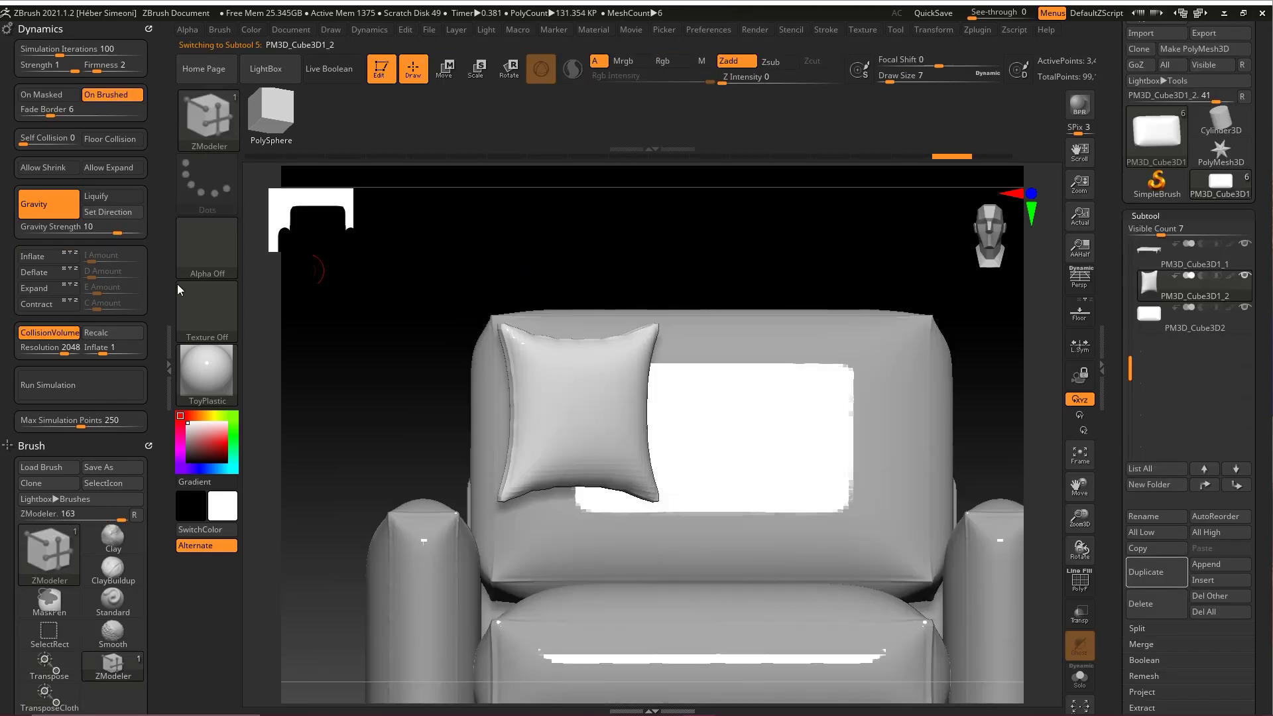
pyautogui.click(50, 205)
pyautogui.click(53, 346)
pyautogui.click(49, 329)
pyautogui.click(37, 257)
pyautogui.click(116, 98)
# Set up the cloth dynamics with Gravity, CollisionVolume and On Brushed enabled and Inflate disabled
pyautogui.moveTo(733, 243); pyautogui.dragTo(741, 290)
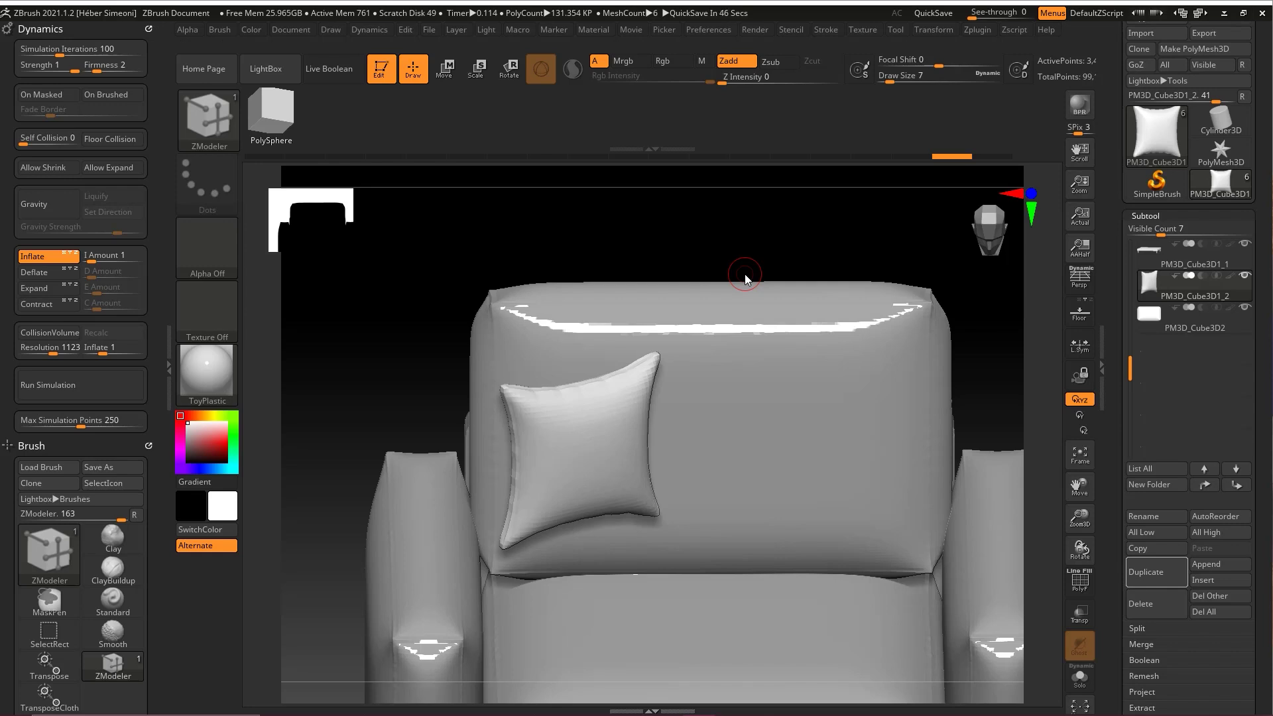
pyautogui.hotkey('ctrl', 'shift')
pyautogui.moveTo(409, 308)
pyautogui.mouseDown()
pyautogui.moveTo(50, 71)
pyautogui.moveTo(80, 189)
pyautogui.moveTo(50, 206)
pyautogui.mouseUp()
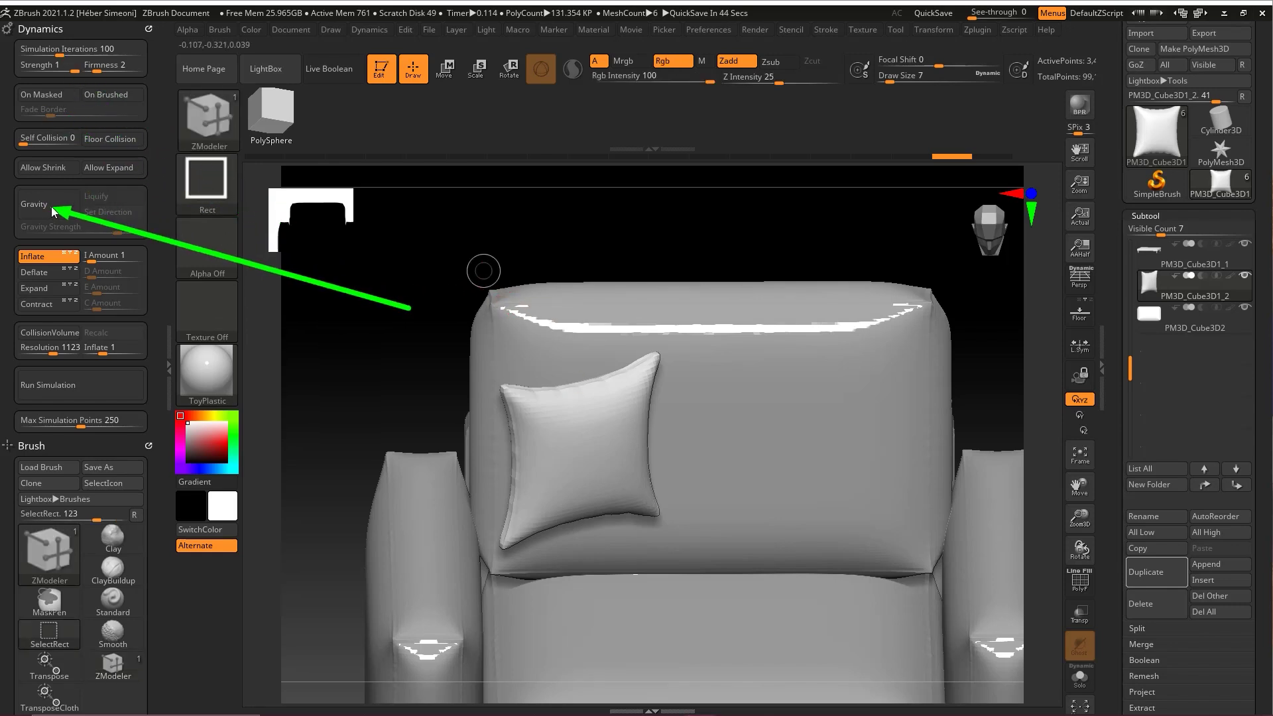
pyautogui.press('Escape')
pyautogui.click(47, 205)
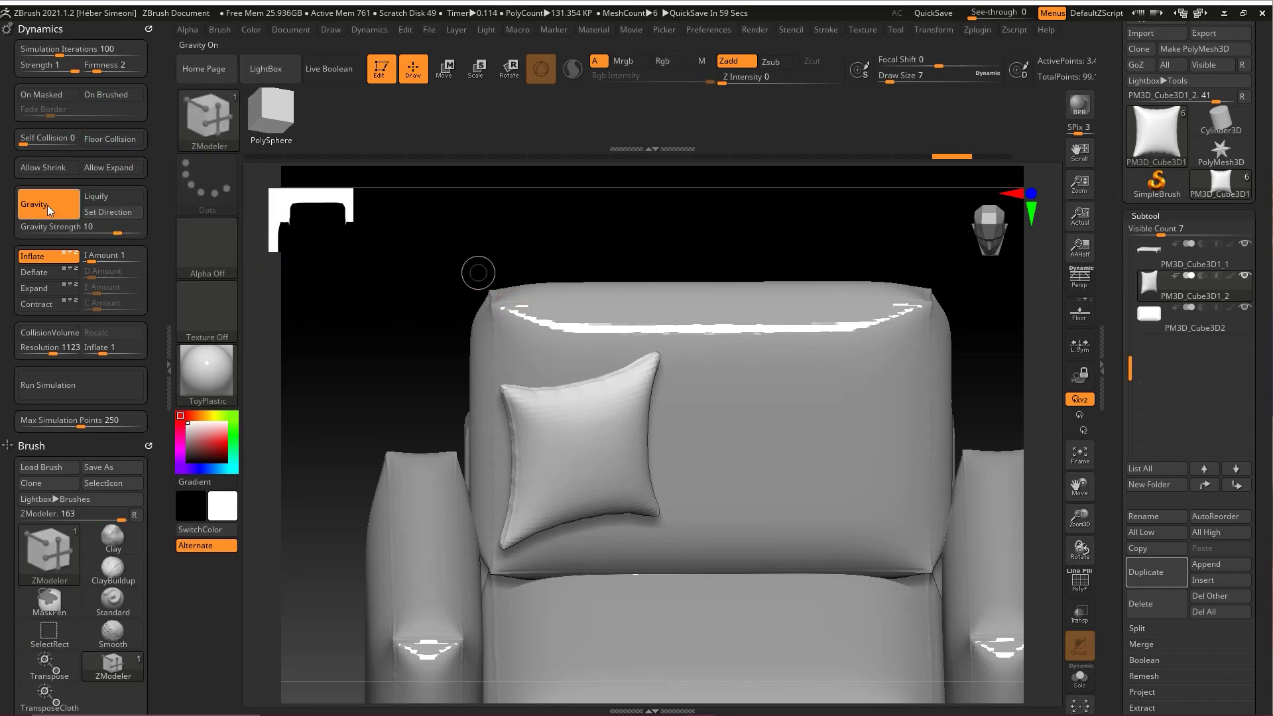
pyautogui.click(41, 257)
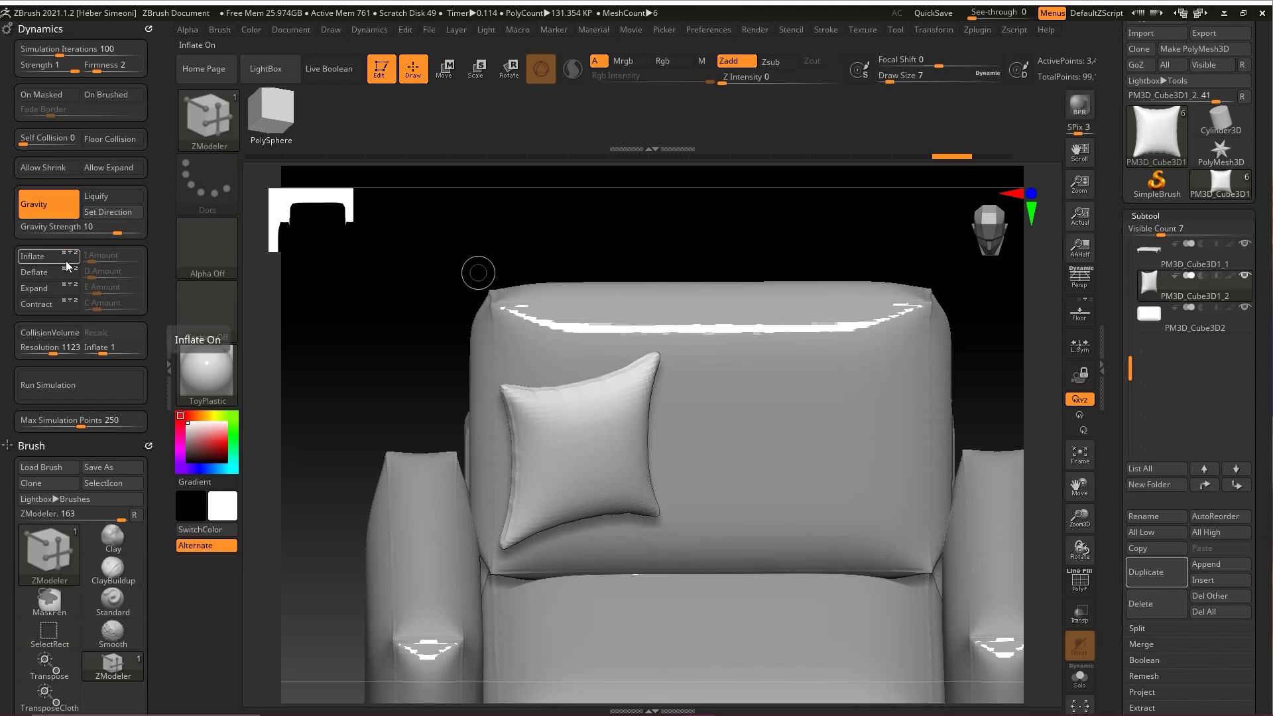
pyautogui.moveTo(114, 227)
pyautogui.keyDown('ctrl'); pyautogui.keyDown('shift'); pyautogui.mouseDown()
pyautogui.moveTo(54, 349)
pyautogui.moveTo(45, 331)
pyautogui.mouseUp(); pyautogui.keyUp('shift'); pyautogui.keyUp('ctrl')
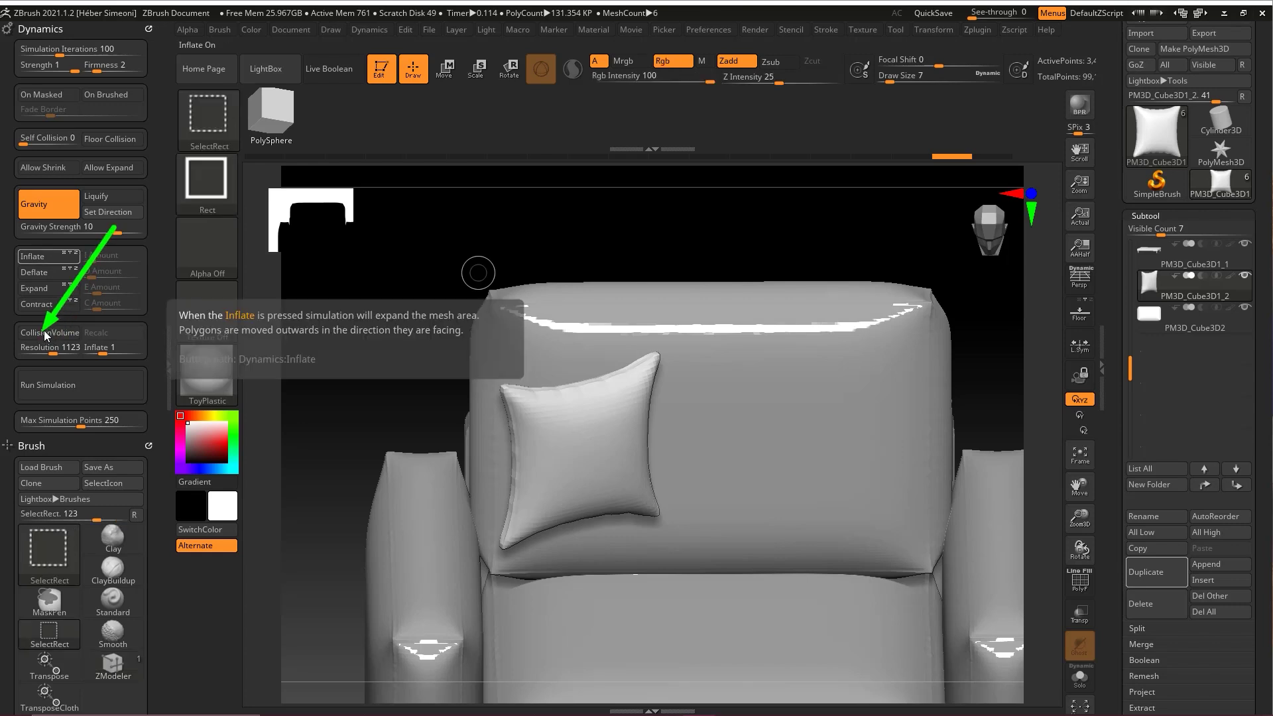
pyautogui.click(48, 336)
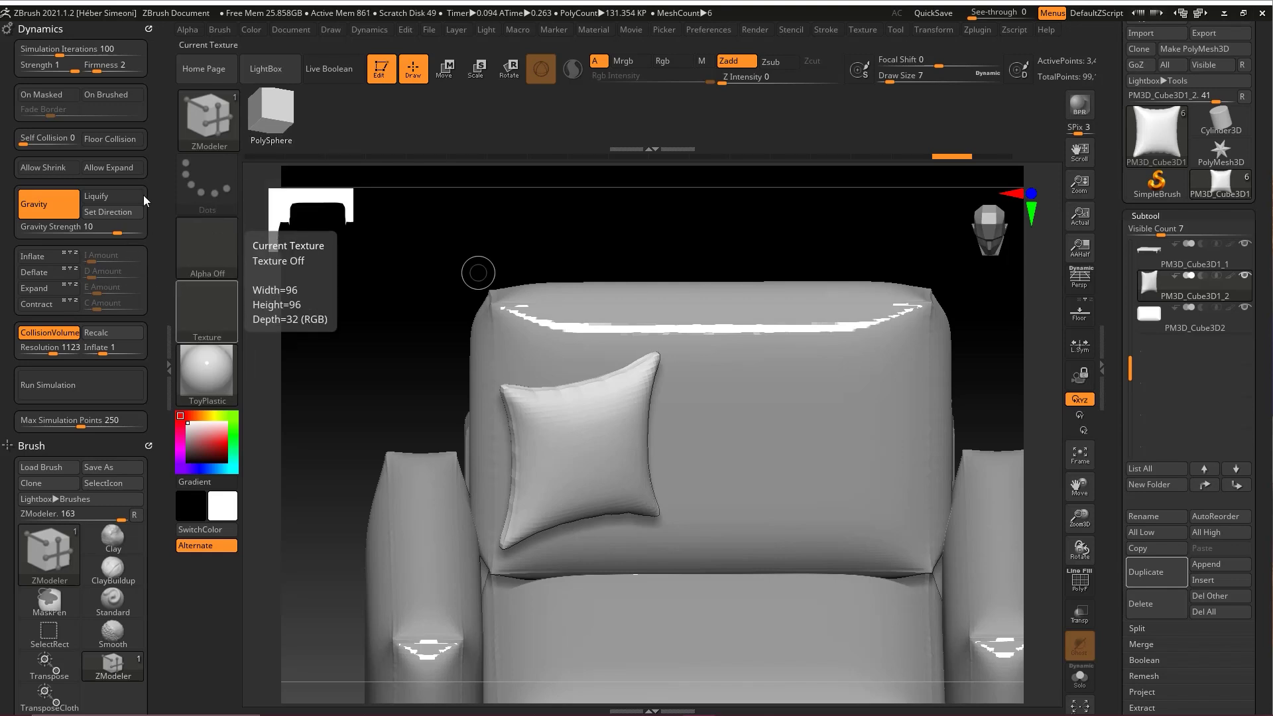
pyautogui.click(107, 96)
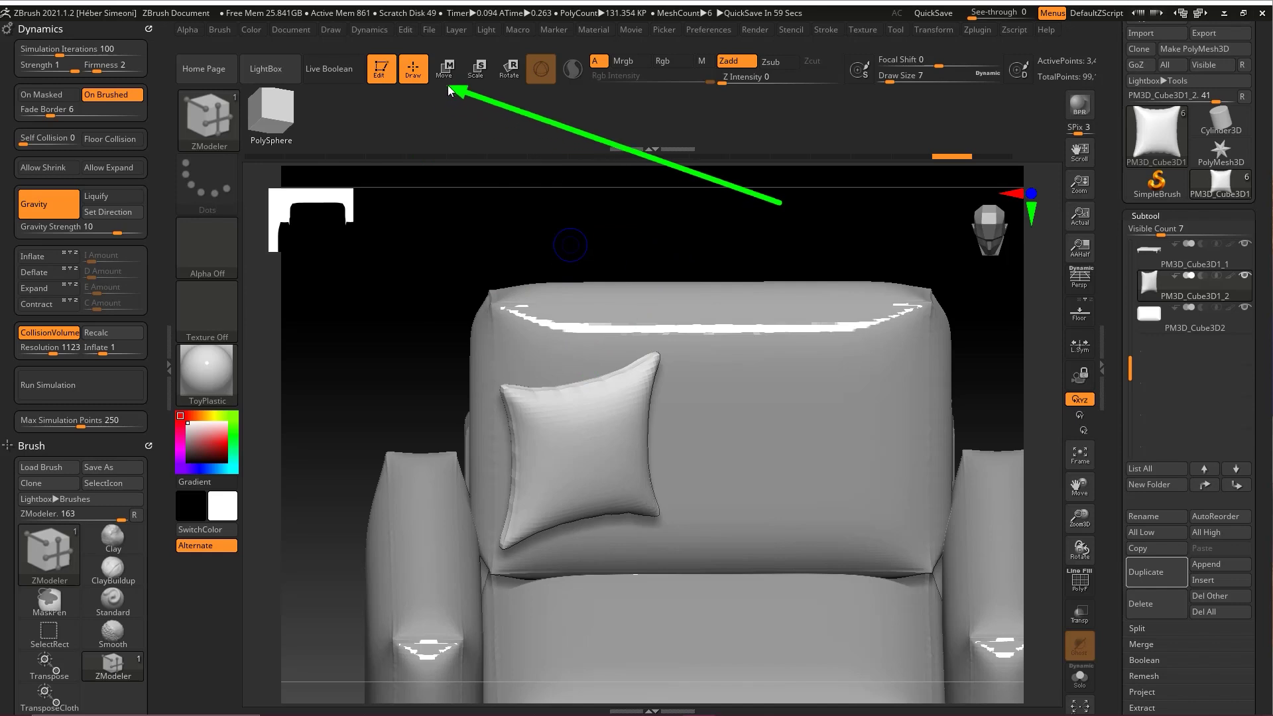
# Activate the Move gizmo on the pillow with the TransposeCloth brush
pyautogui.click(446, 68)
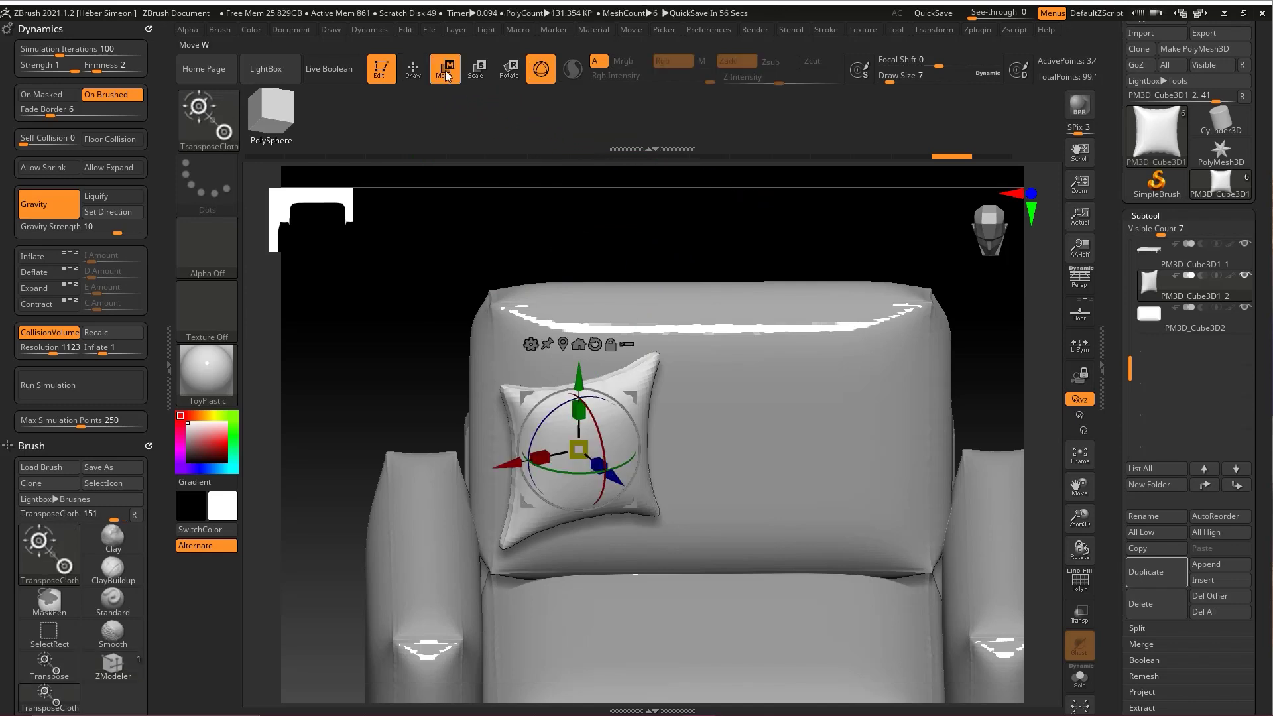
pyautogui.moveTo(404, 203)
pyautogui.keyDown('ctrl'); pyautogui.keyDown('shift'); pyautogui.mouseDown()
pyautogui.moveTo(225, 126)
pyautogui.moveTo(447, 56)
pyautogui.moveTo(442, 88)
pyautogui.moveTo(208, 120)
pyautogui.mouseUp(); pyautogui.keyUp('shift'); pyautogui.keyUp('ctrl')
pyautogui.click(207, 120)
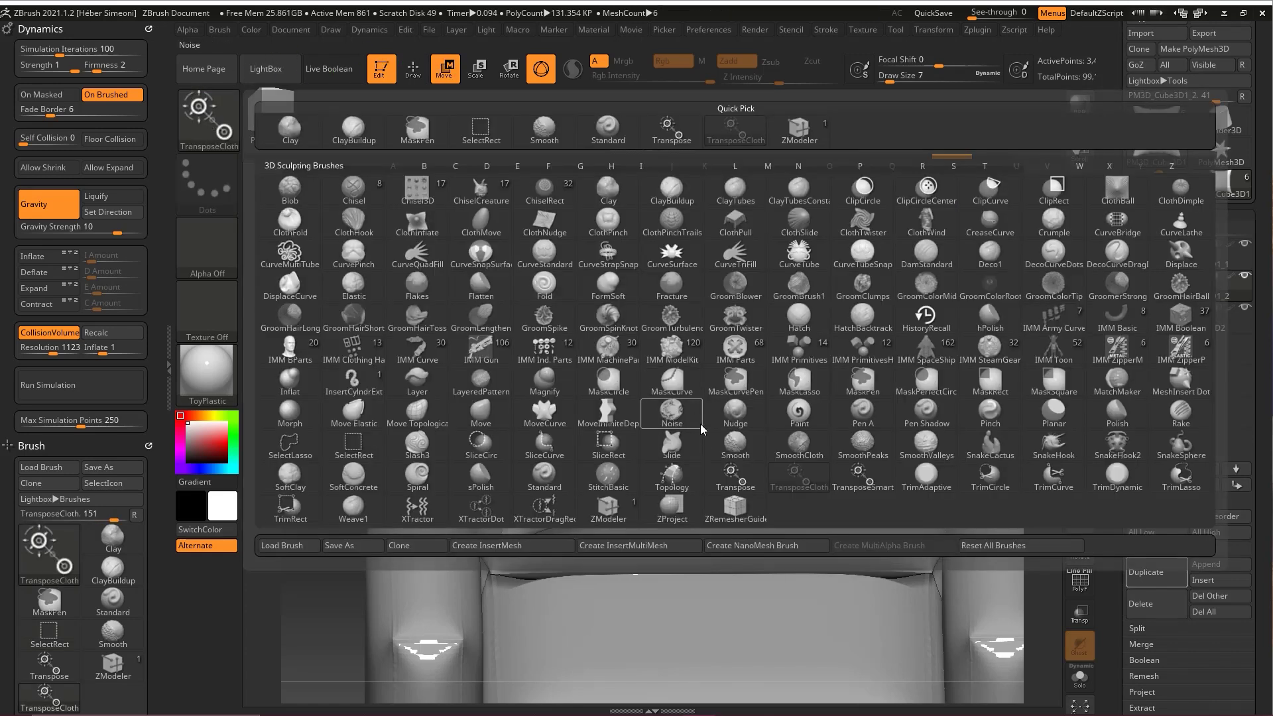
pyautogui.press('t')
pyautogui.click(732, 475)
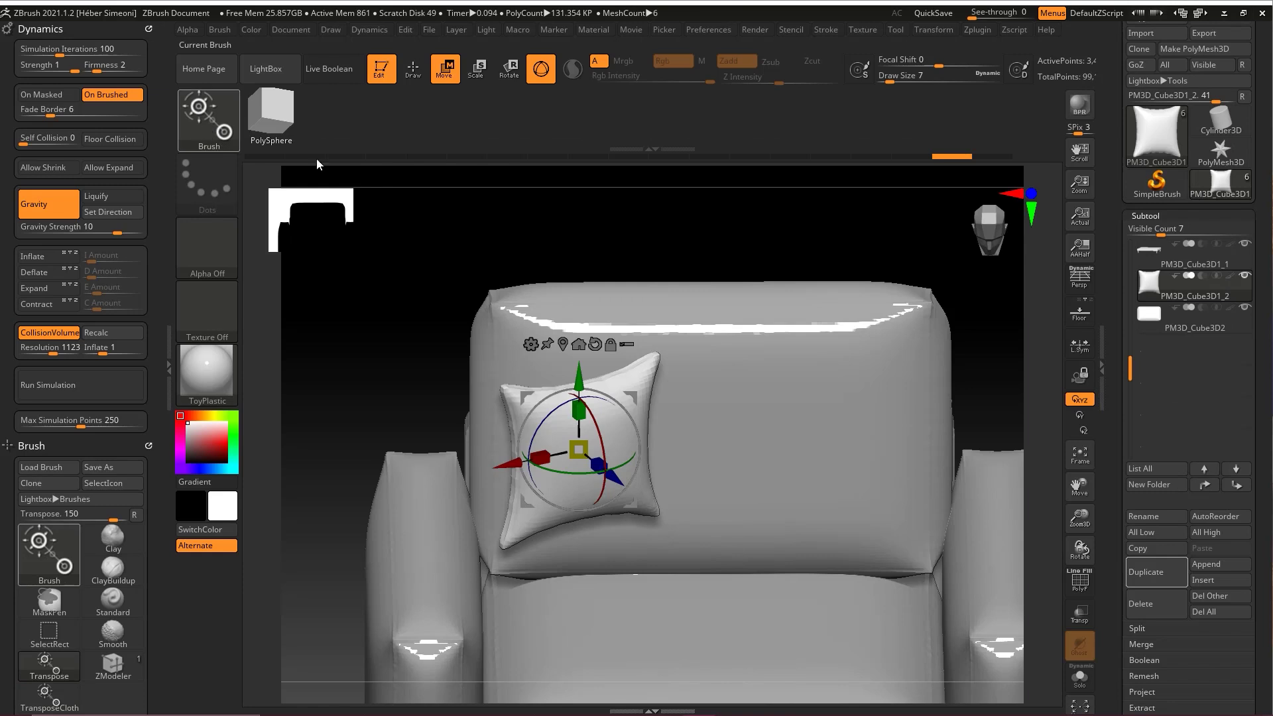
pyautogui.click(207, 119)
pyautogui.press('t')
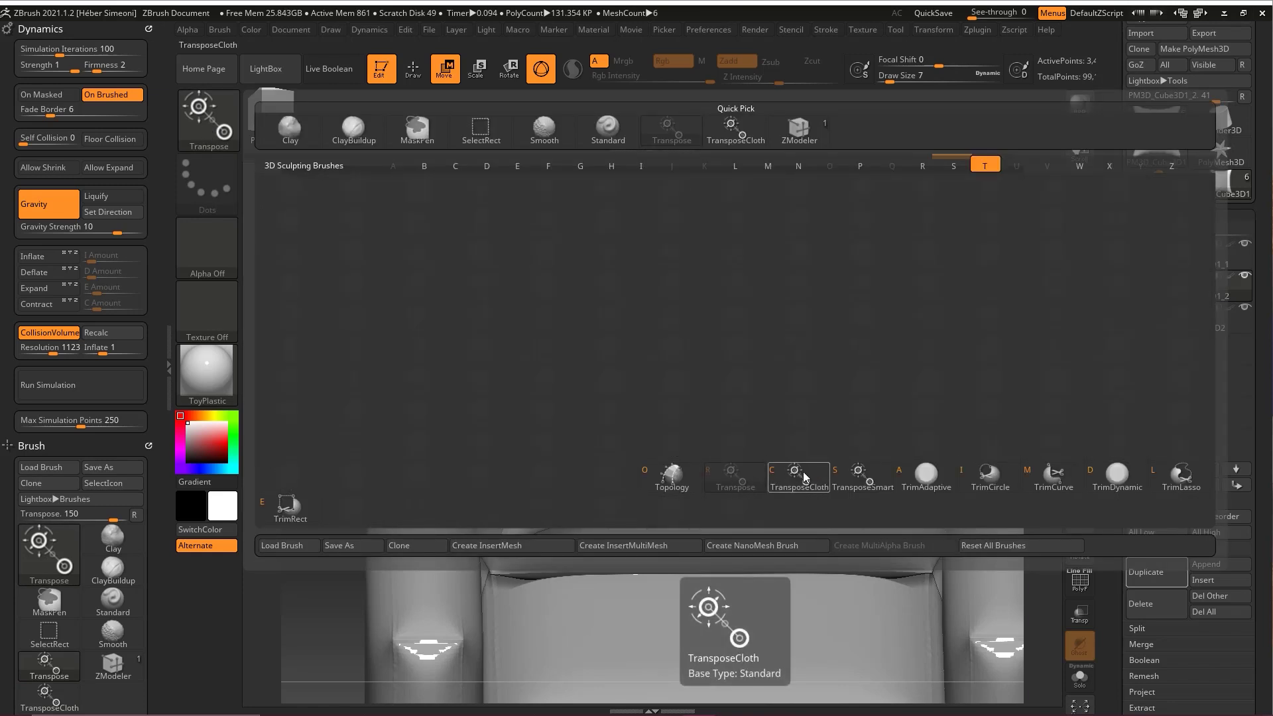
pyautogui.click(799, 479)
# Try to lower the pillow onto the seat as simulated cloth and push it into the corner by the armrest
pyautogui.moveTo(644, 249); pyautogui.dragTo(728, 358)
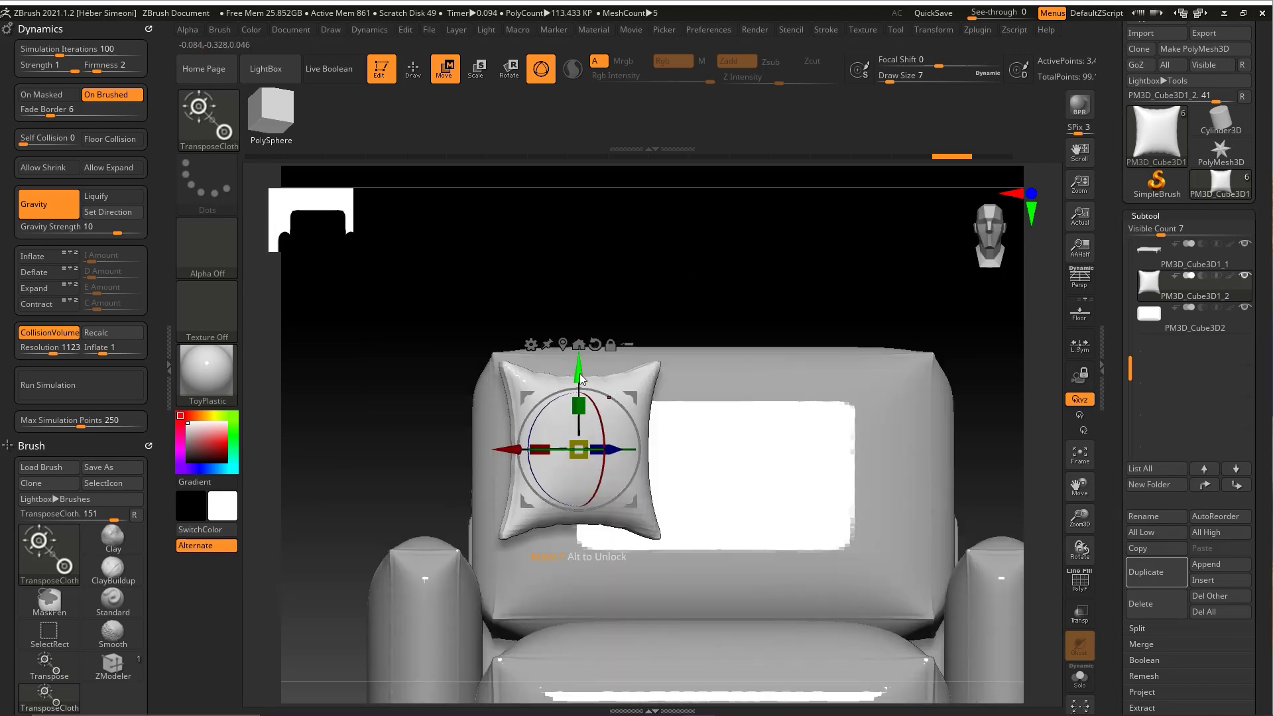
pyautogui.moveTo(577, 372); pyautogui.dragTo(571, 471)
pyautogui.moveTo(577, 278); pyautogui.dragTo(644, 497)
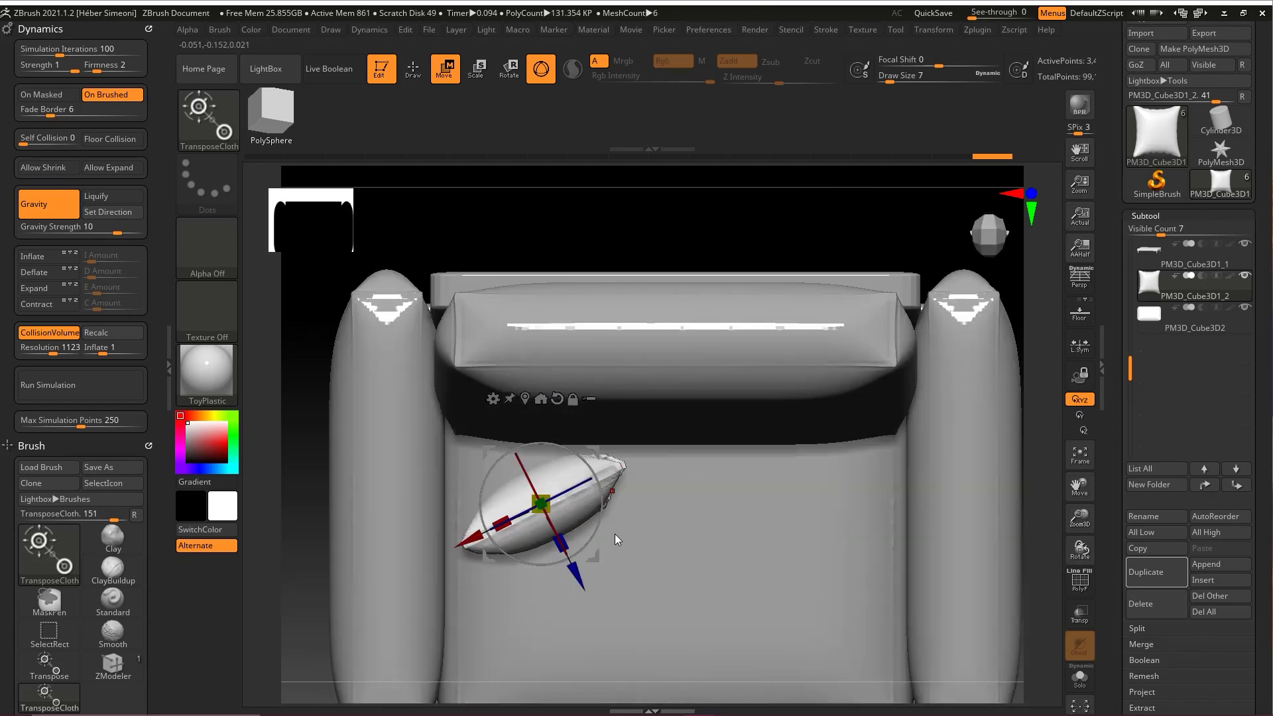
pyautogui.moveTo(615, 534); pyautogui.dragTo(555, 536)
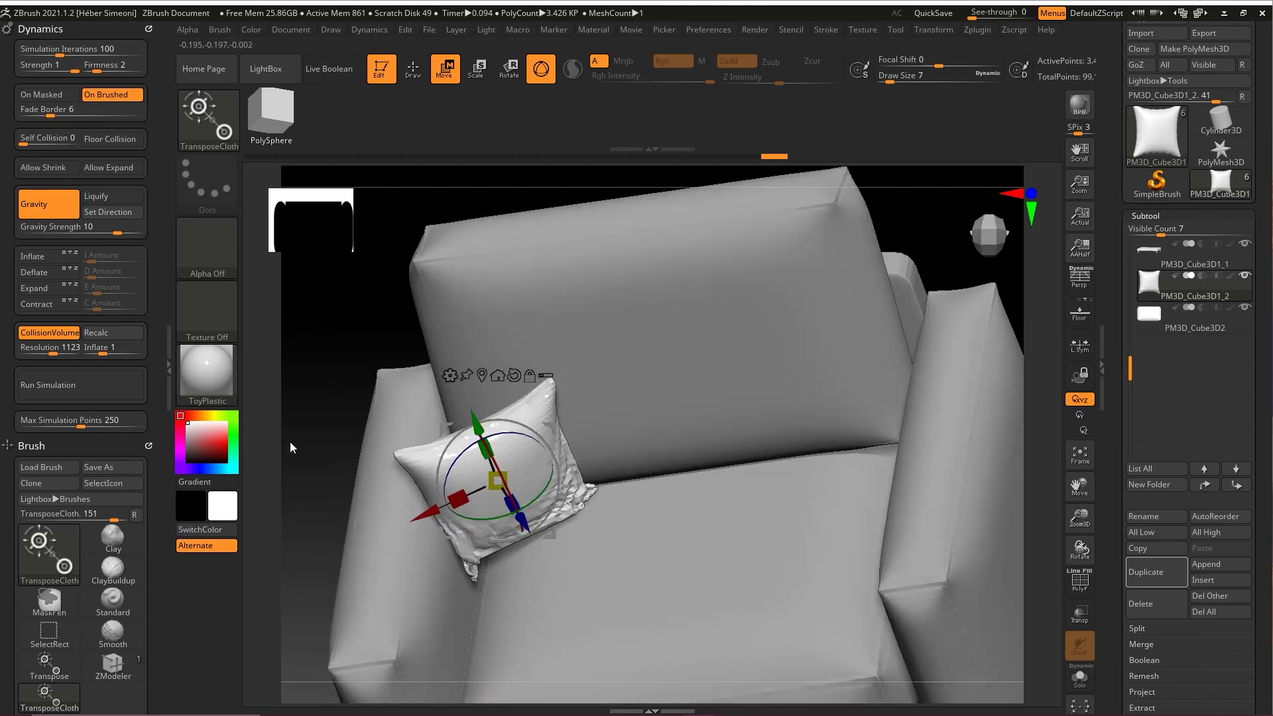
pyautogui.keyDown('shift'); pyautogui.moveTo(290, 442); pyautogui.dragTo(392, 402); pyautogui.keyUp('shift')
pyautogui.moveTo(497, 416); pyautogui.dragTo(553, 448)
# Undo the pillow's cloth moves to bring it back above the seat
pyautogui.hotkey('ctrl', 'z')
pyautogui.hotkey('ctrl', 'z')
pyautogui.hotkey('ctrl', 'z')
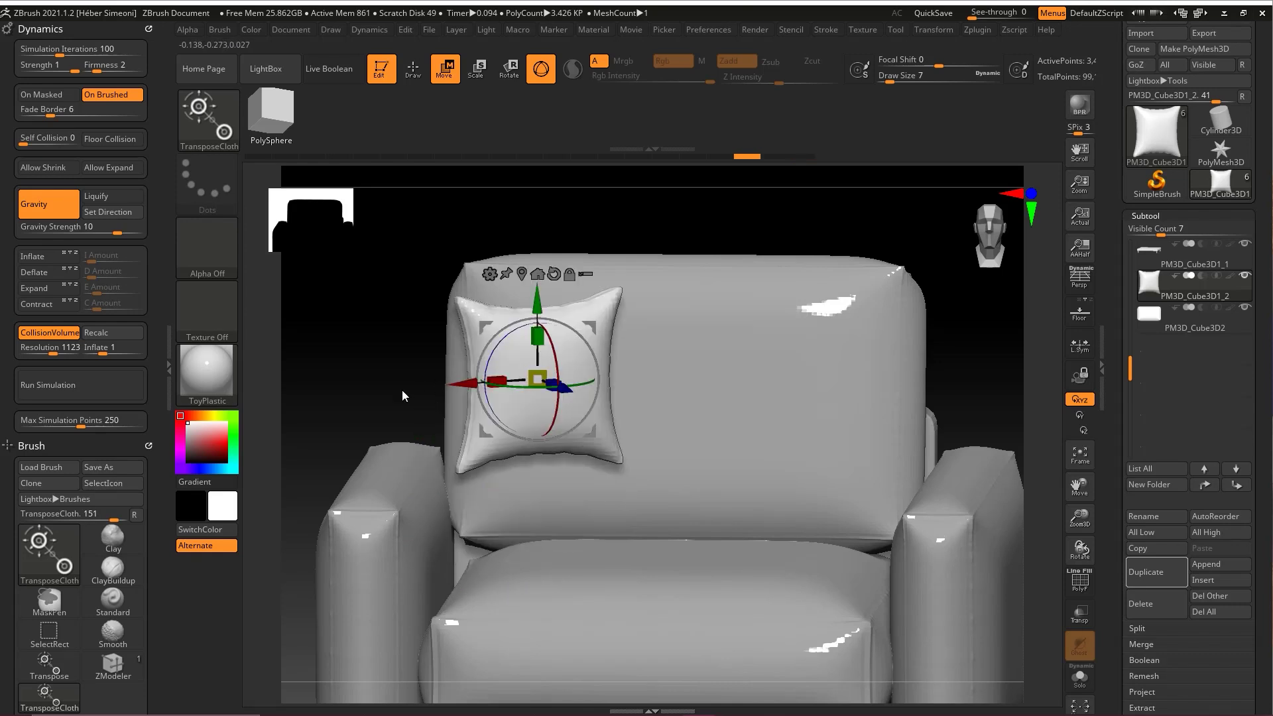
# Lower the pillow onto the seat with TransposeCloth and nestle it between the armrest and the back cushion
pyautogui.moveTo(537, 315); pyautogui.dragTo(537, 406)
pyautogui.moveTo(396, 381); pyautogui.dragTo(412, 507)
pyautogui.moveTo(598, 423); pyautogui.dragTo(561, 395)
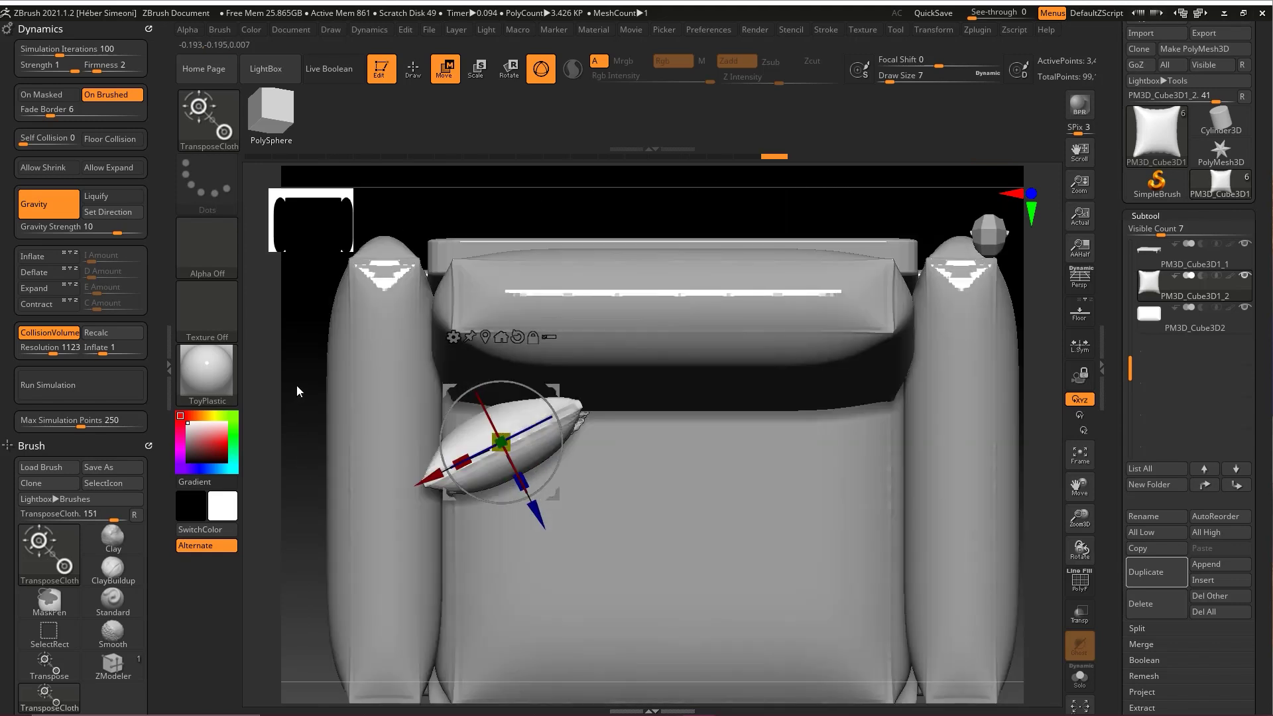
pyautogui.moveTo(302, 424); pyautogui.dragTo(267, 284)
pyautogui.moveTo(542, 397); pyautogui.dragTo(535, 390)
pyautogui.moveTo(361, 336)
pyautogui.mouseDown()
pyautogui.moveTo(426, 391)
pyautogui.moveTo(402, 320)
pyautogui.moveTo(479, 317)
pyautogui.moveTo(499, 372)
pyautogui.moveTo(476, 304)
pyautogui.moveTo(446, 337)
pyautogui.mouseUp()
pyautogui.press('q')
# Activate the Move gizmo on the pillow and switch its brush to the regular Transpose, without cloth simulation
pyautogui.hotkey('ctrl', 'shift')
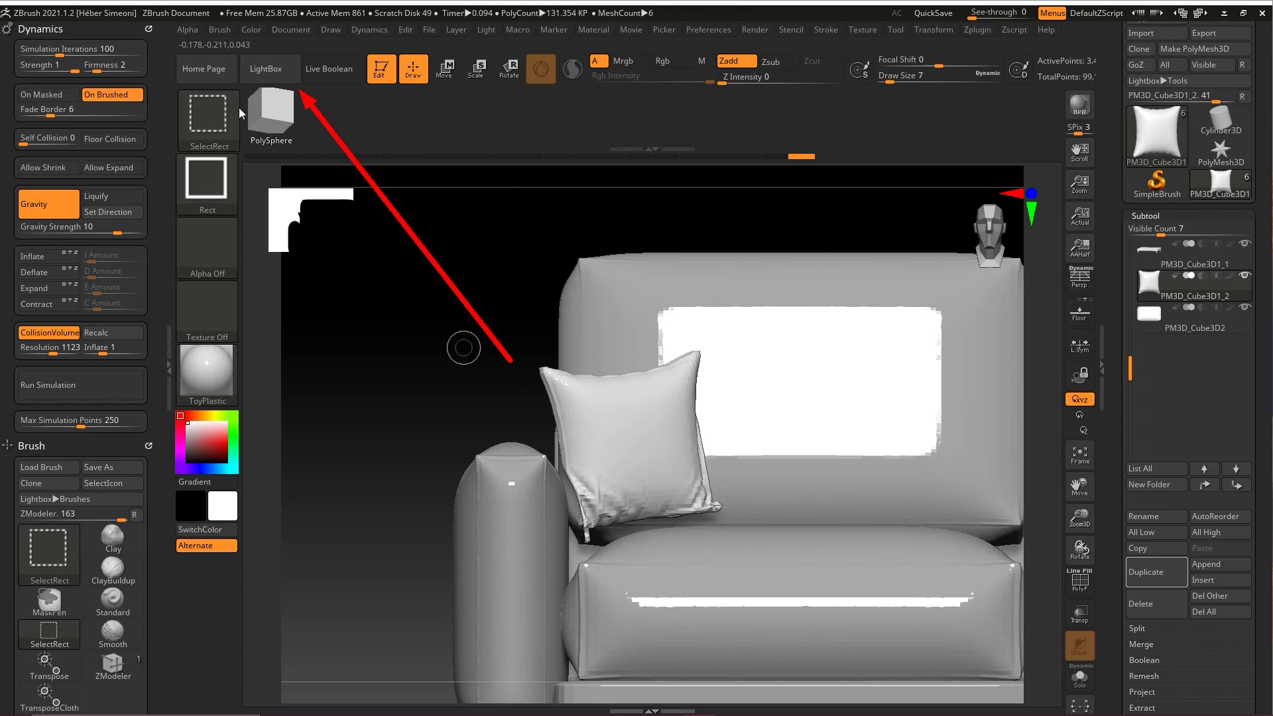
pyautogui.click(446, 71)
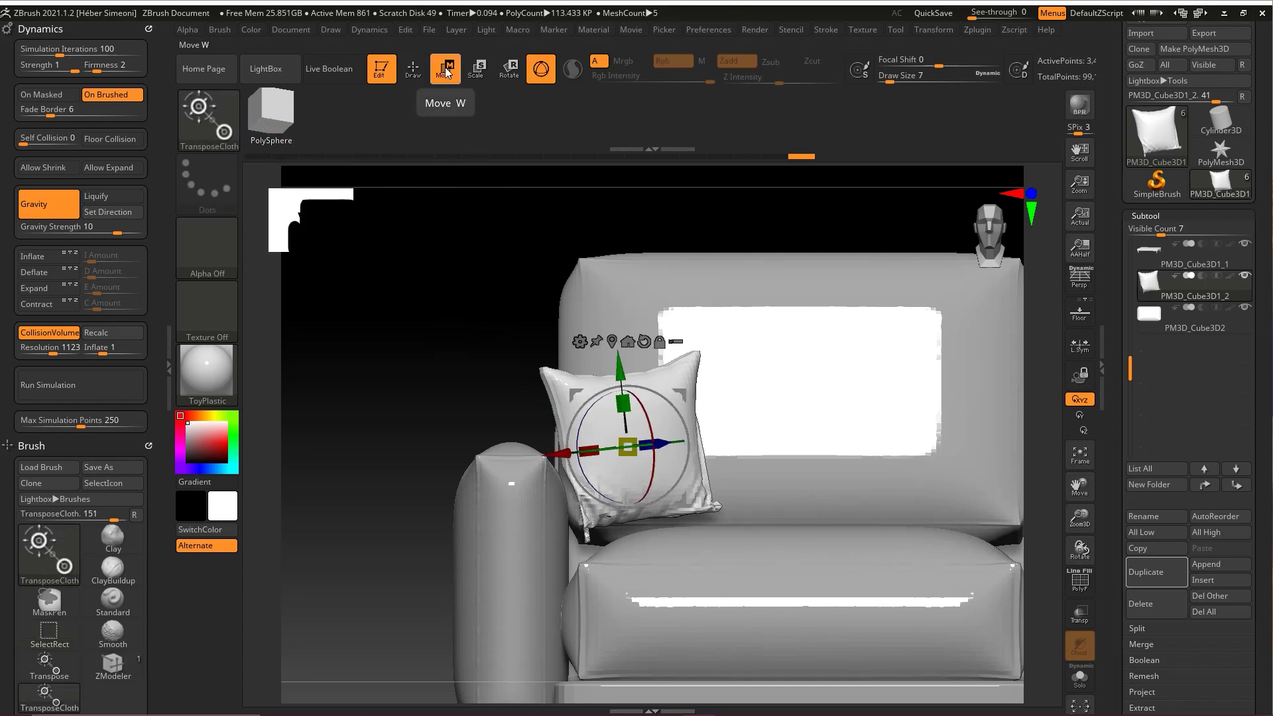
pyautogui.click(202, 121)
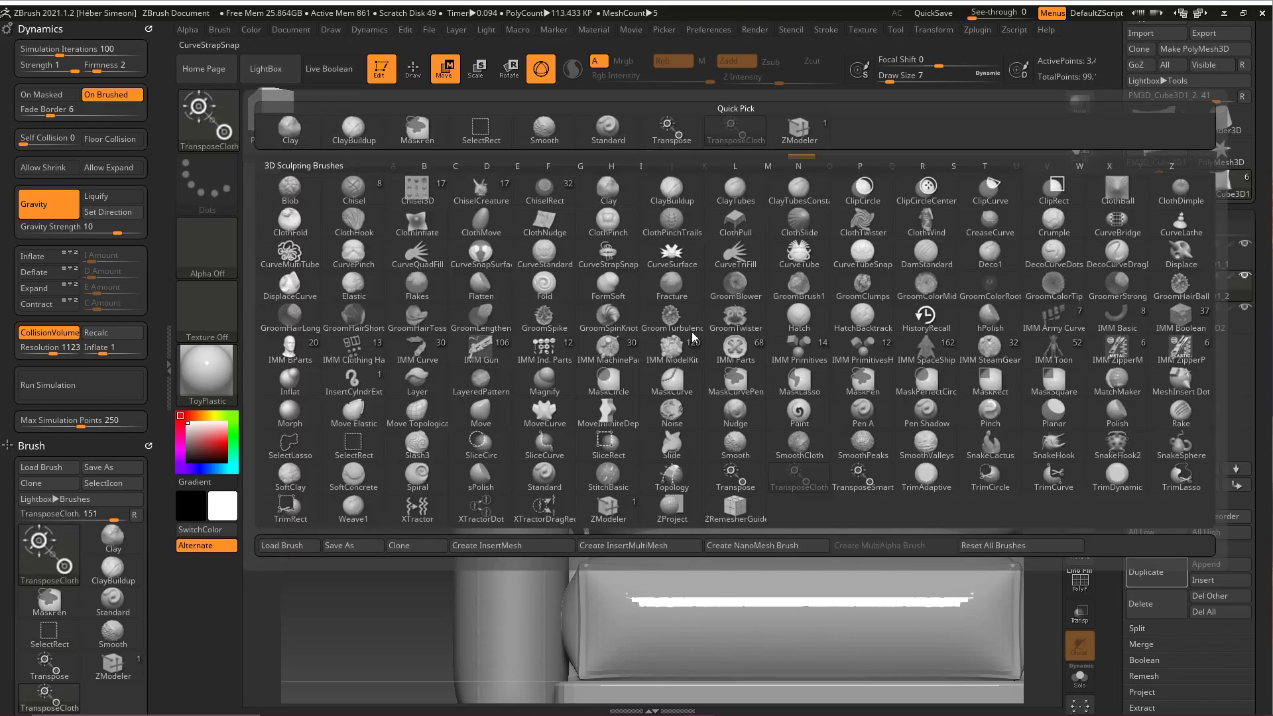
pyautogui.press('t')
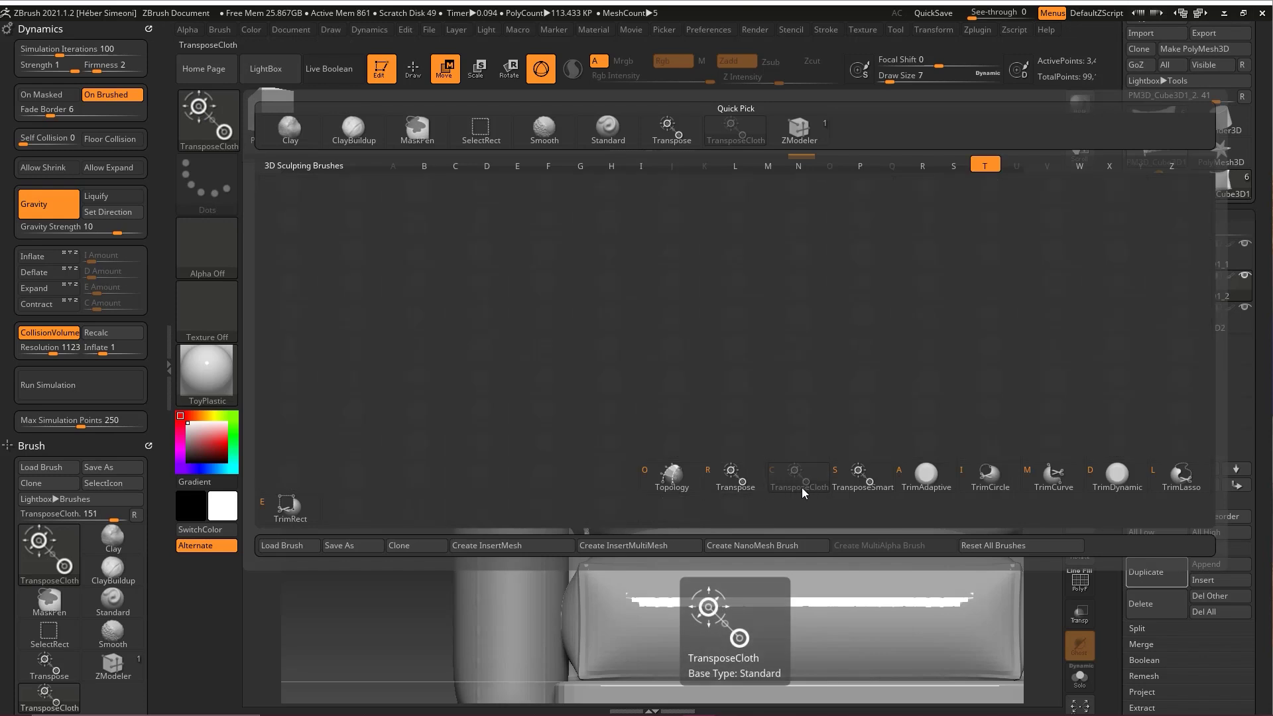
pyautogui.click(733, 478)
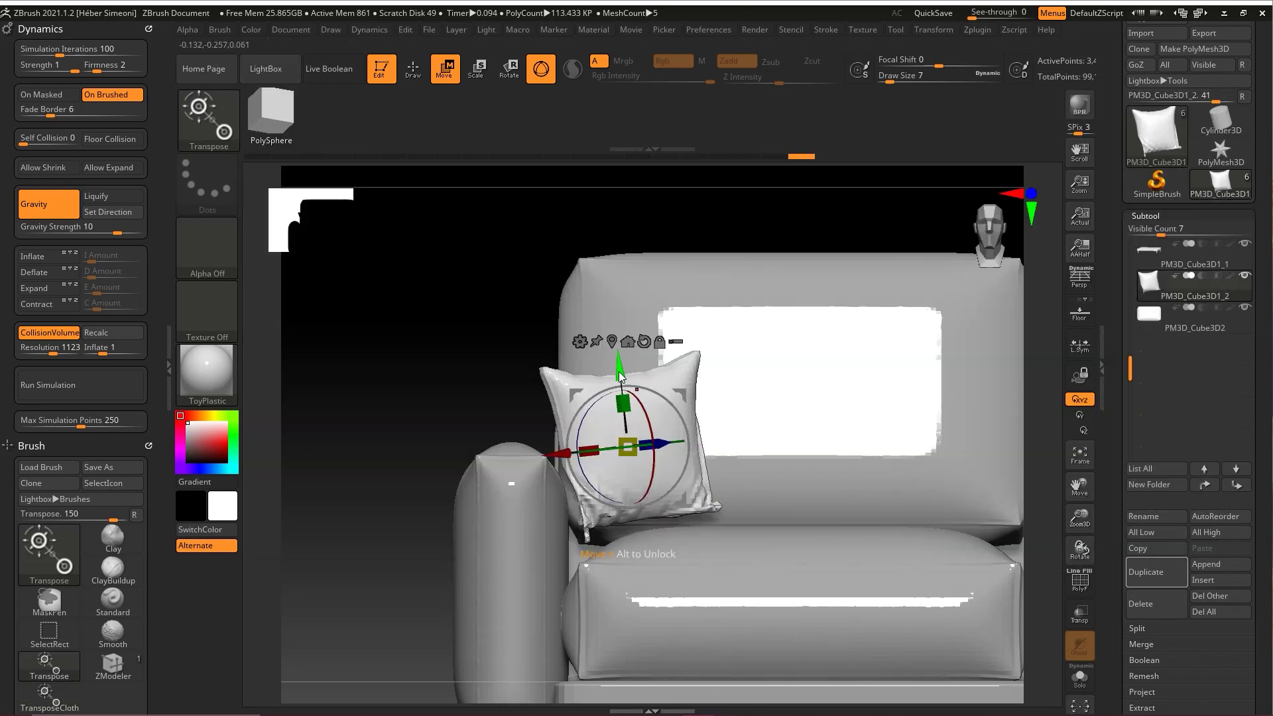
# Rotate the pillow slightly with the gizmo so it leans between the armrest and the back cushion
pyautogui.moveTo(686, 394); pyautogui.dragTo(687, 408)
pyautogui.moveTo(398, 398); pyautogui.dragTo(671, 467)
pyautogui.moveTo(686, 415); pyautogui.dragTo(685, 407)
pyautogui.keyDown('shift'); pyautogui.moveTo(380, 431); pyautogui.dragTo(377, 382); pyautogui.keyUp('shift')
pyautogui.press('q')
# Fine-tune the pillow's tilt and shift it slightly closer to the armrest in the front view
pyautogui.moveTo(450, 342)
pyautogui.keyDown('alt'); pyautogui.mouseDown()
pyautogui.moveTo(472, 327)
pyautogui.moveTo(436, 349)
pyautogui.moveTo(464, 331)
pyautogui.mouseUp(); pyautogui.keyUp('alt')
pyautogui.keyDown('shift'); pyautogui.moveTo(464, 331); pyautogui.dragTo(480, 363); pyautogui.keyUp('shift')
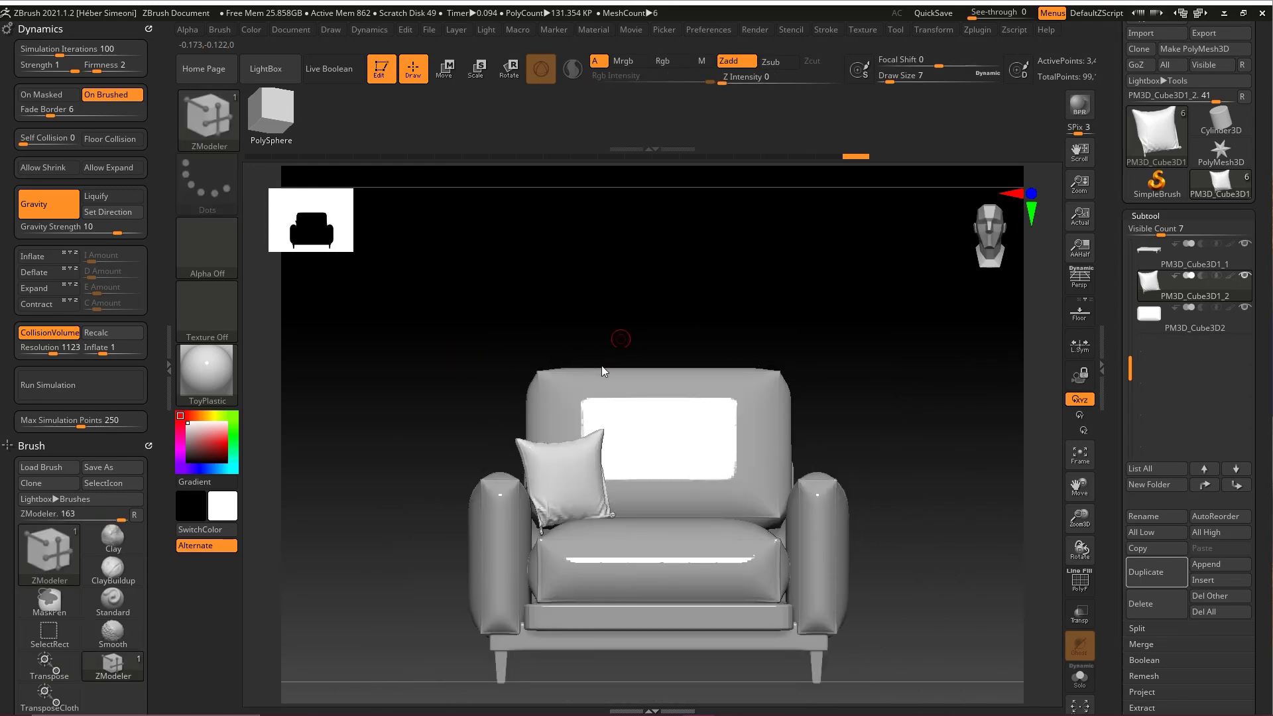
pyautogui.press('w')
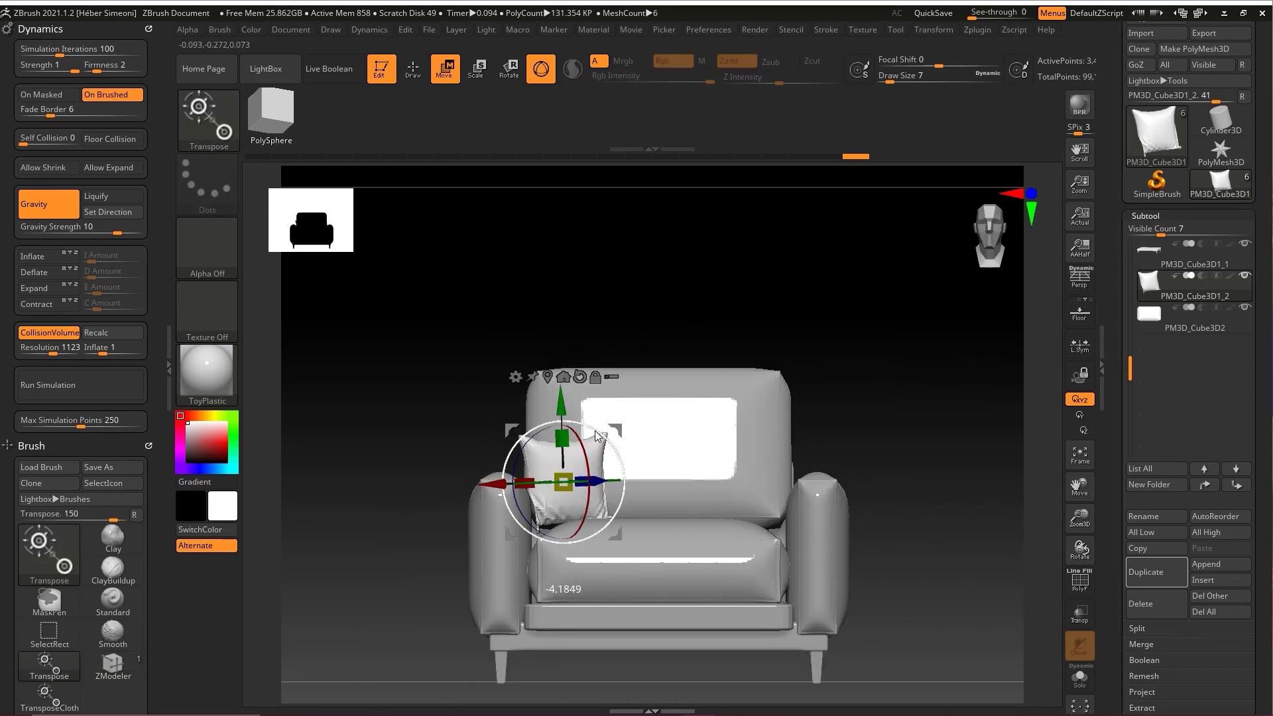
pyautogui.moveTo(606, 442); pyautogui.dragTo(613, 435)
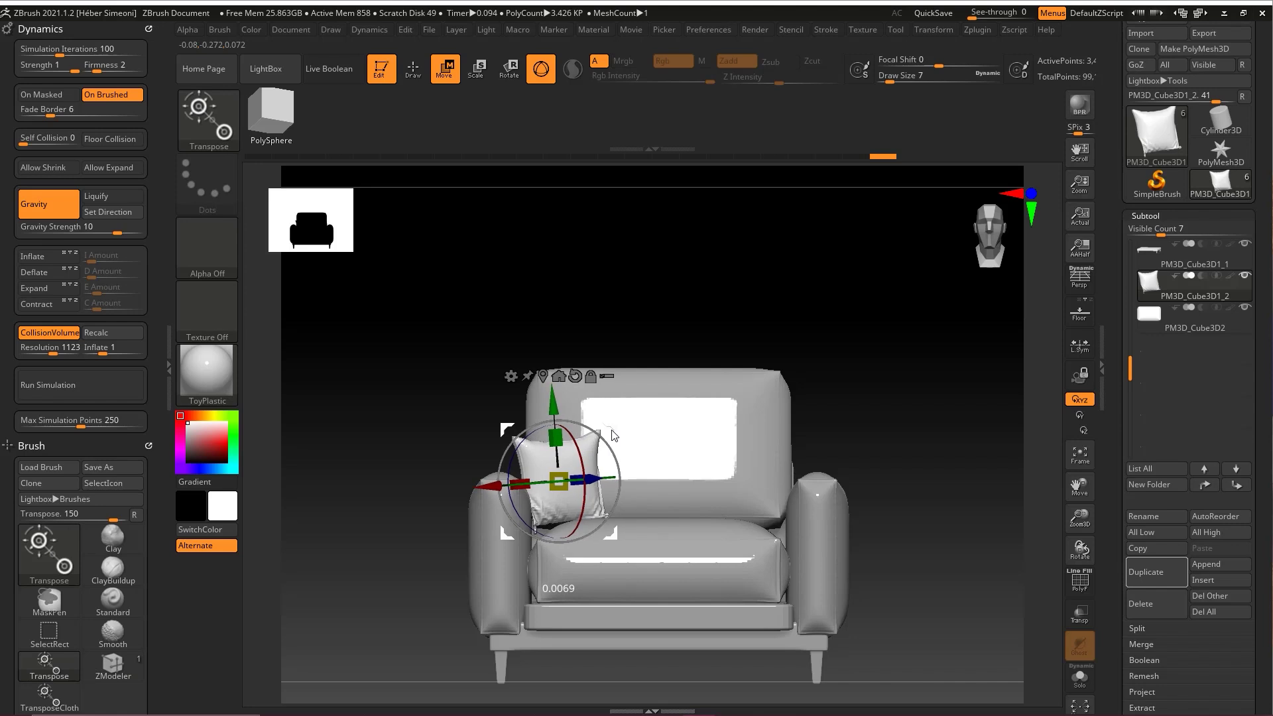
pyautogui.press('q')
# Examine the armchair and the pillow's placement on the seat from several angles
pyautogui.moveTo(619, 308); pyautogui.dragTo(643, 325)
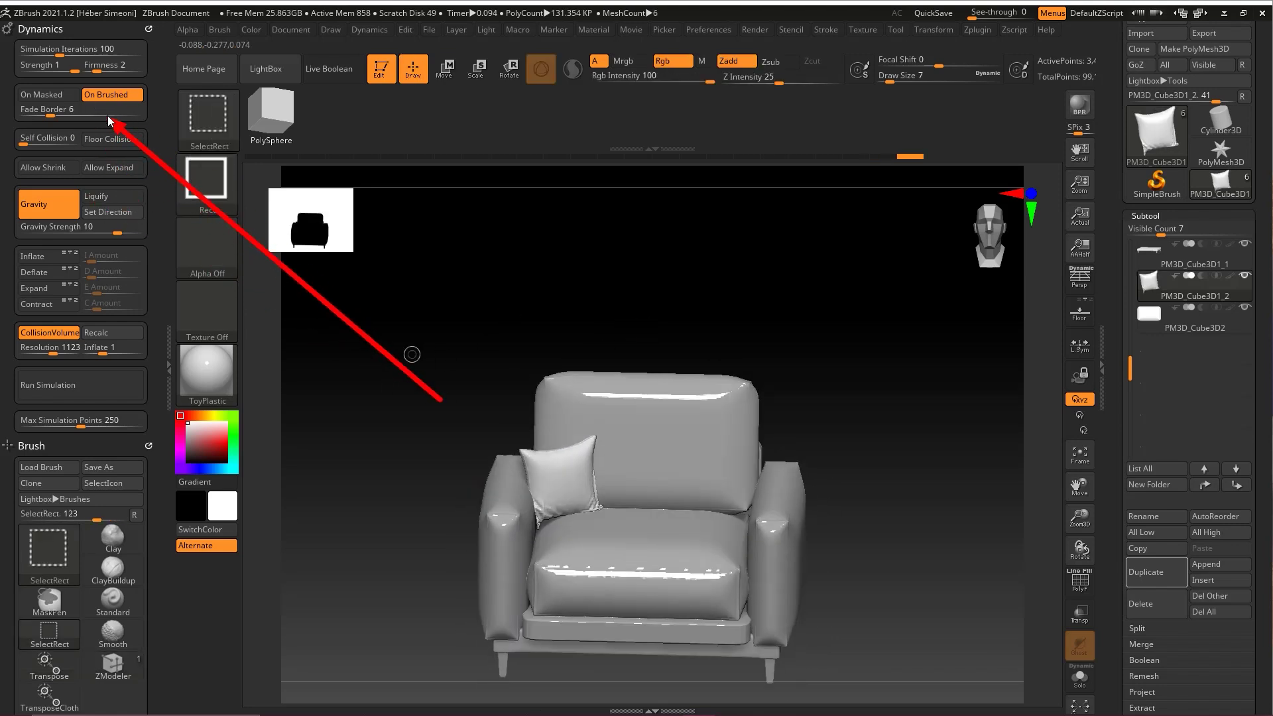
pyautogui.moveTo(118, 148)
pyautogui.mouseDown()
pyautogui.moveTo(68, 136)
pyautogui.moveTo(227, 137)
pyautogui.mouseUp()
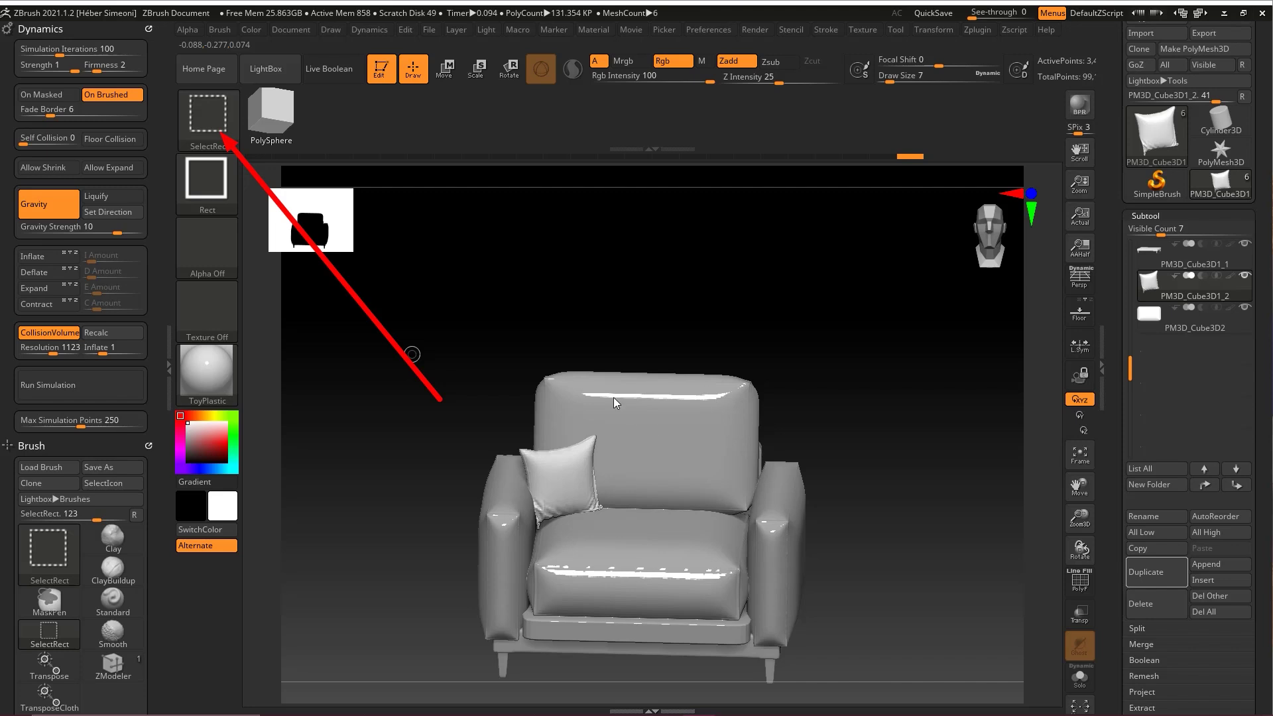
pyautogui.moveTo(645, 321)
pyautogui.mouseDown()
pyautogui.moveTo(674, 420)
pyautogui.moveTo(806, 321)
pyautogui.moveTo(804, 367)
pyautogui.moveTo(823, 422)
pyautogui.mouseUp()
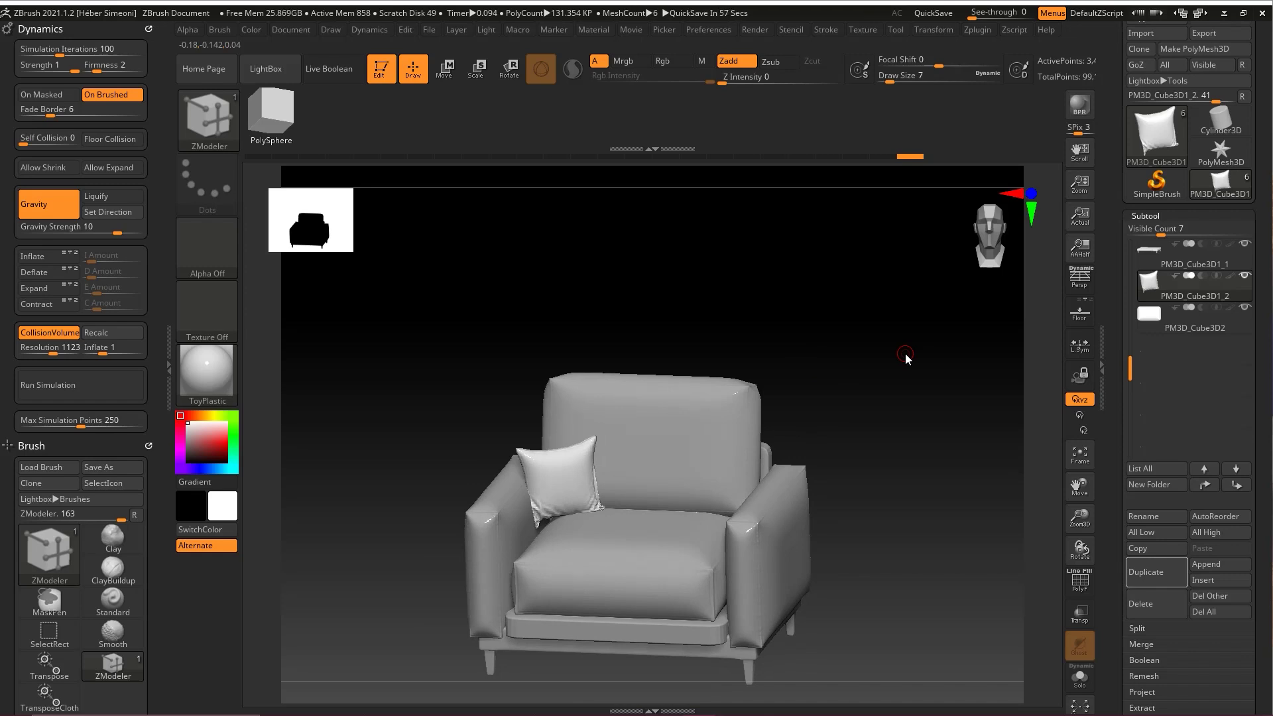
pyautogui.hotkey('ctrl', 'shift')
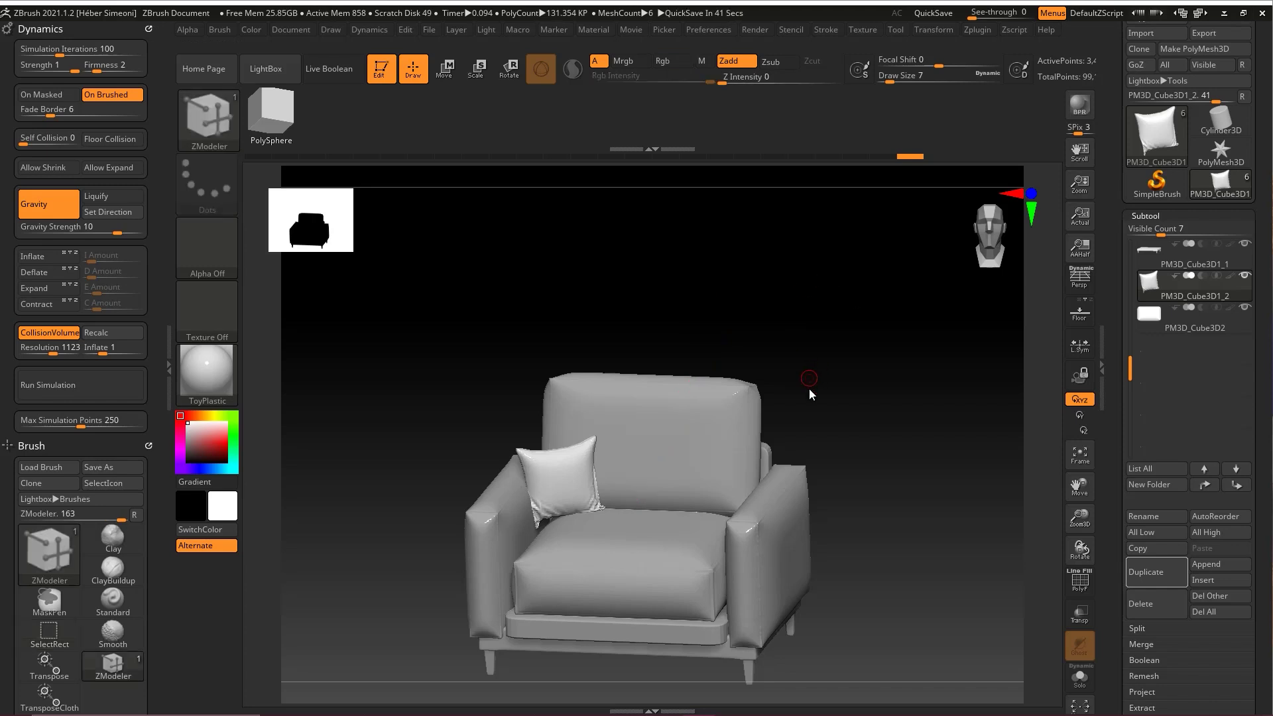
pyautogui.moveTo(809, 382); pyautogui.dragTo(800, 416)
pyautogui.keyDown('ctrl'); pyautogui.keyDown('shift'); pyautogui.moveTo(728, 329); pyautogui.dragTo(586, 443); pyautogui.keyUp('shift'); pyautogui.keyUp('ctrl')
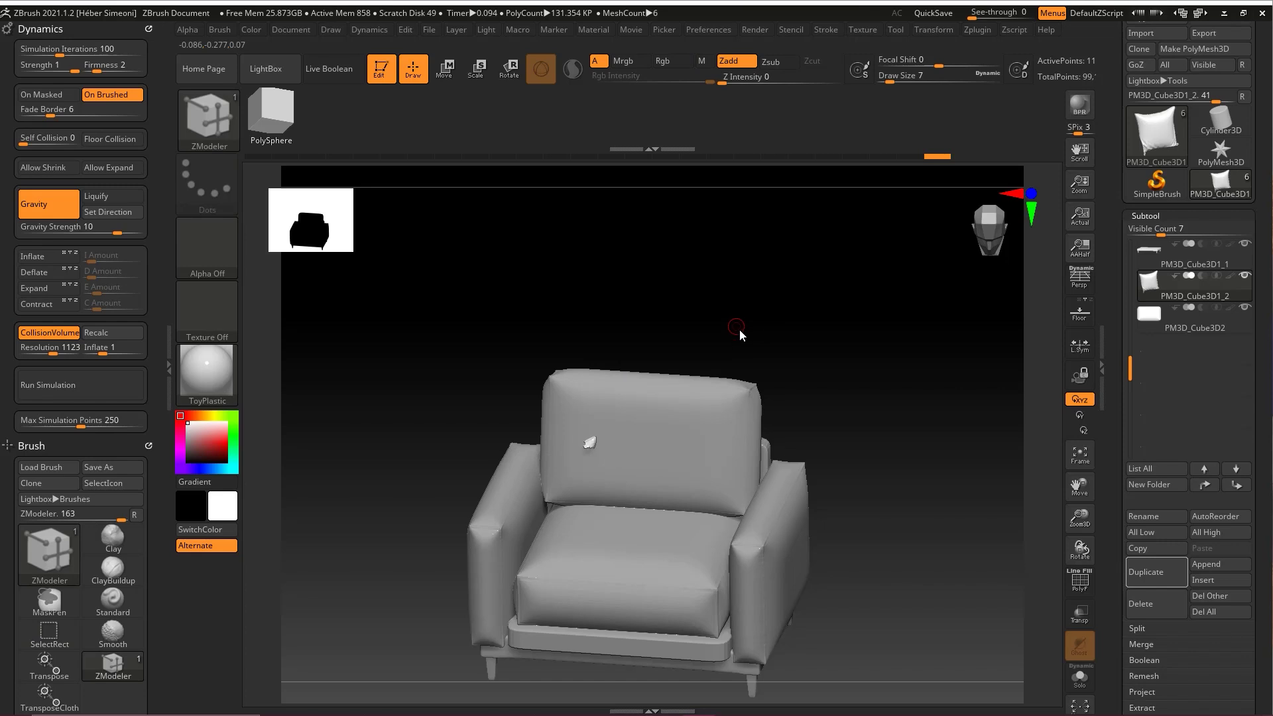
pyautogui.hotkey('ctrl', 'z')
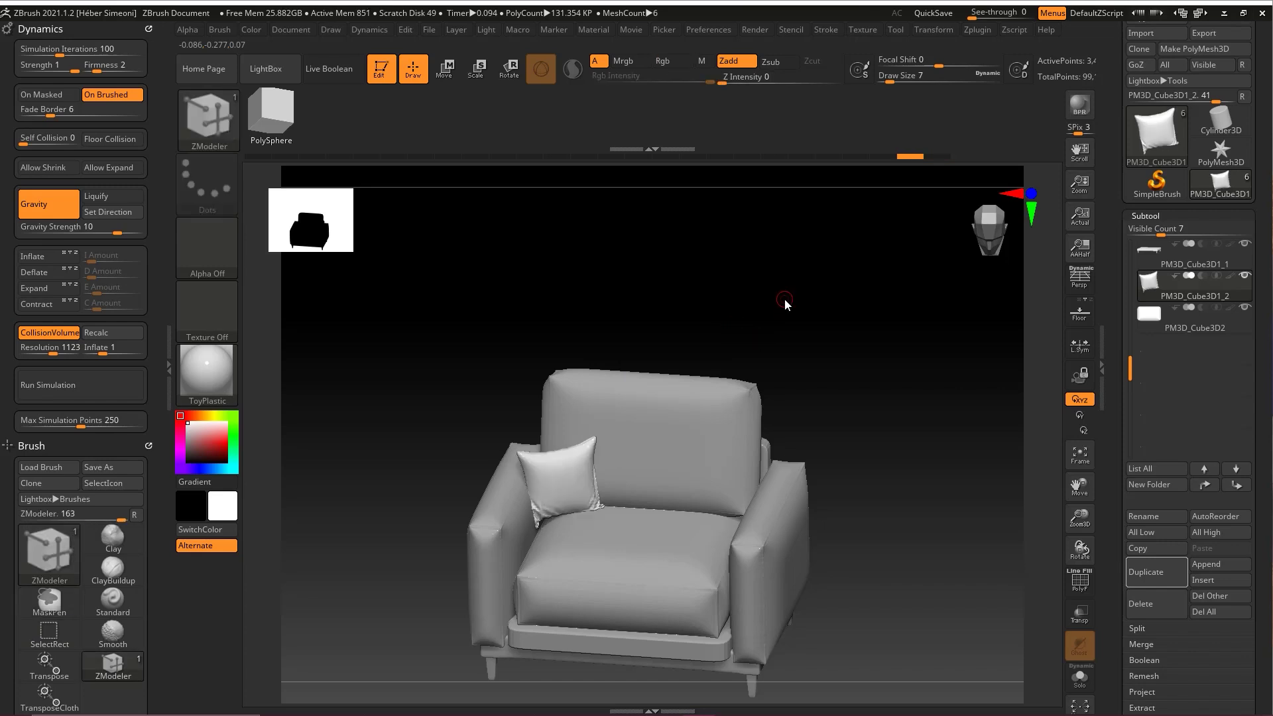
pyautogui.moveTo(806, 395)
pyautogui.mouseDown()
pyautogui.moveTo(810, 378)
pyautogui.moveTo(881, 400)
pyautogui.mouseUp()
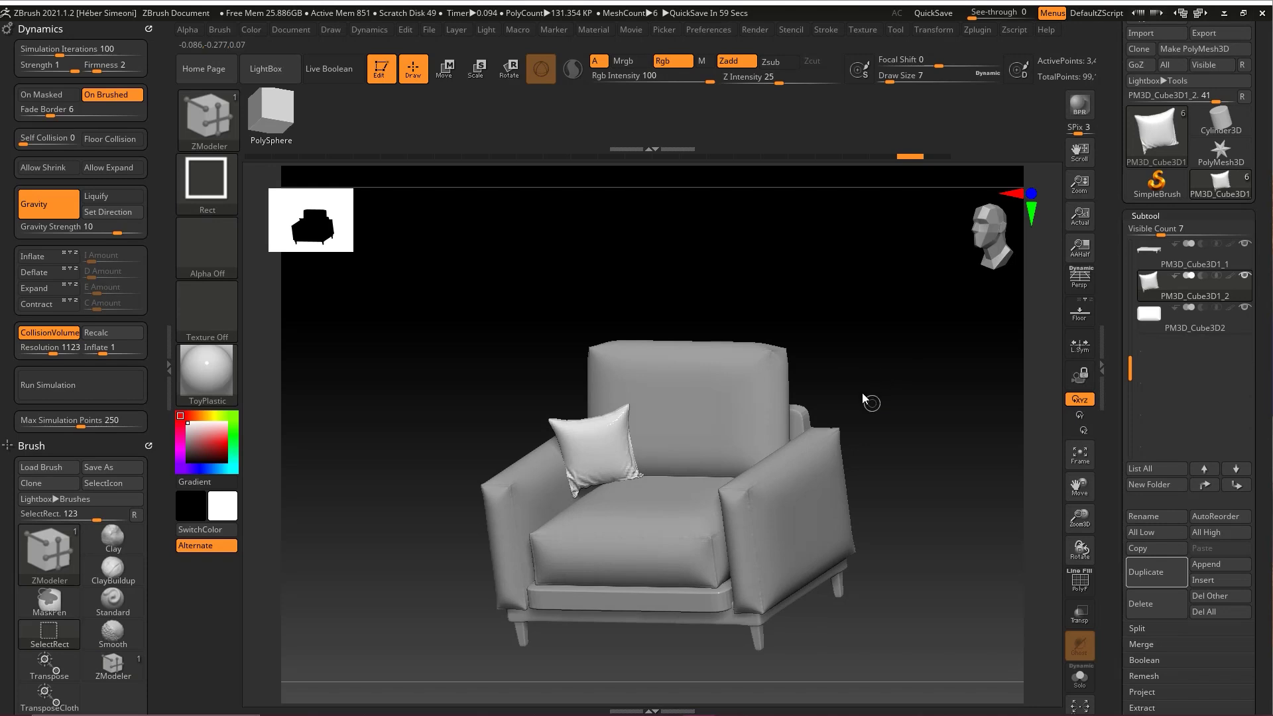